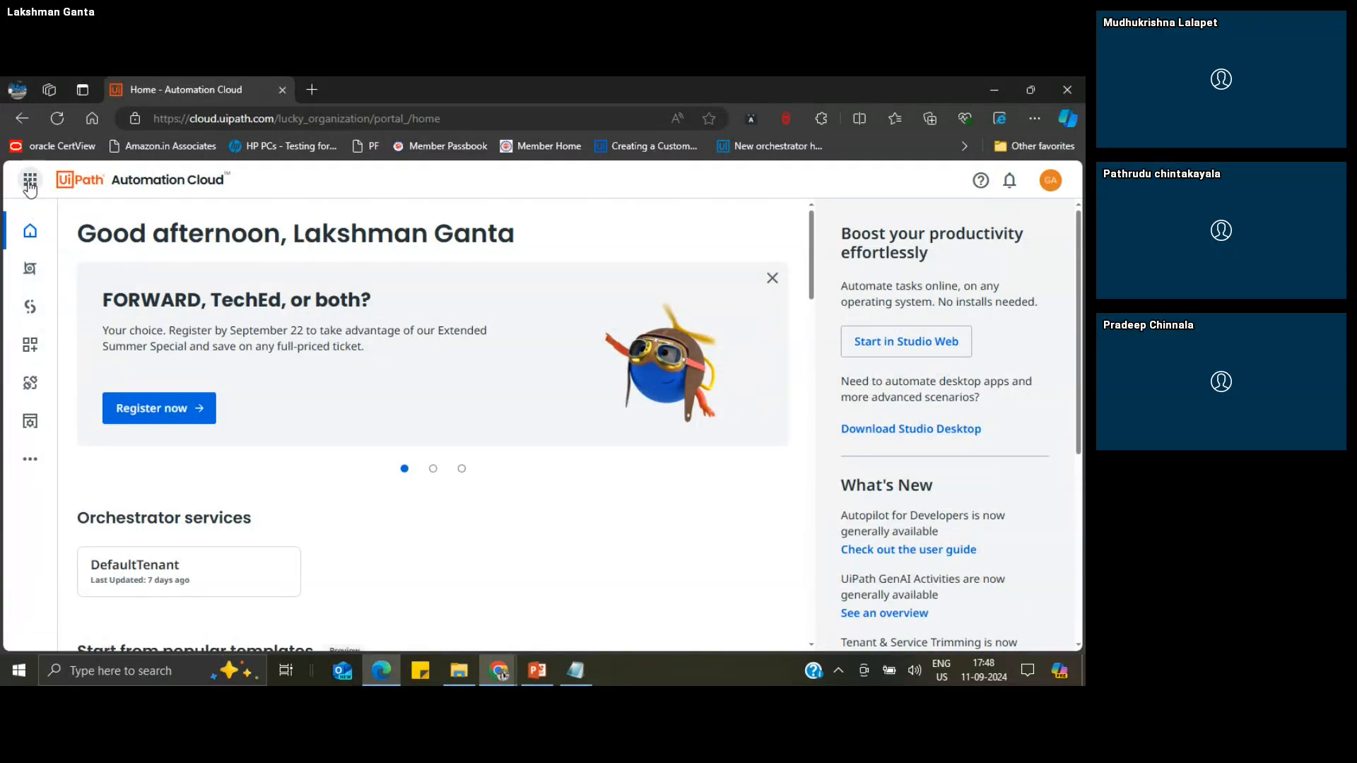
Step: Open Studio from the Automation Cloud home page
{"action": "left_click", "coordinate": [30, 183]}
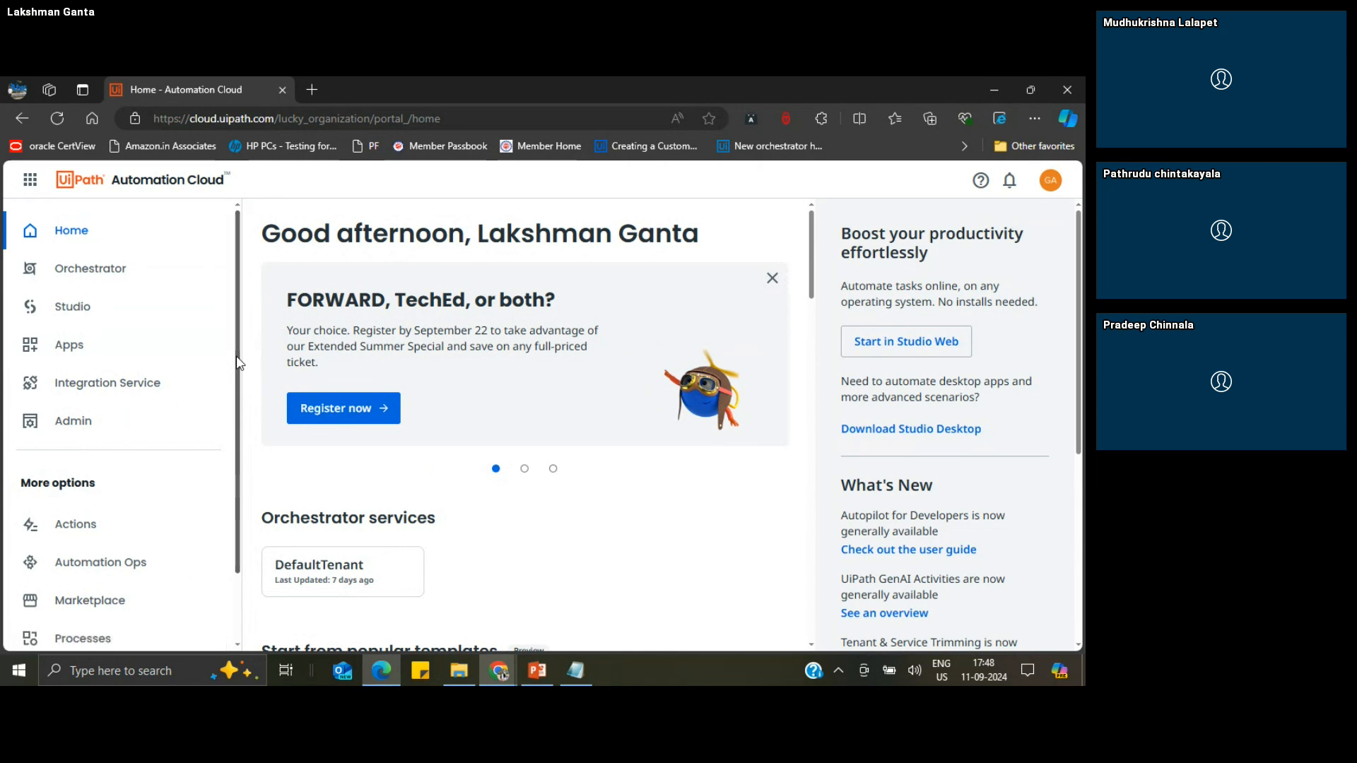
{"action": "left_click_drag", "start_coordinate": [237, 364], "coordinate": [239, 330]}
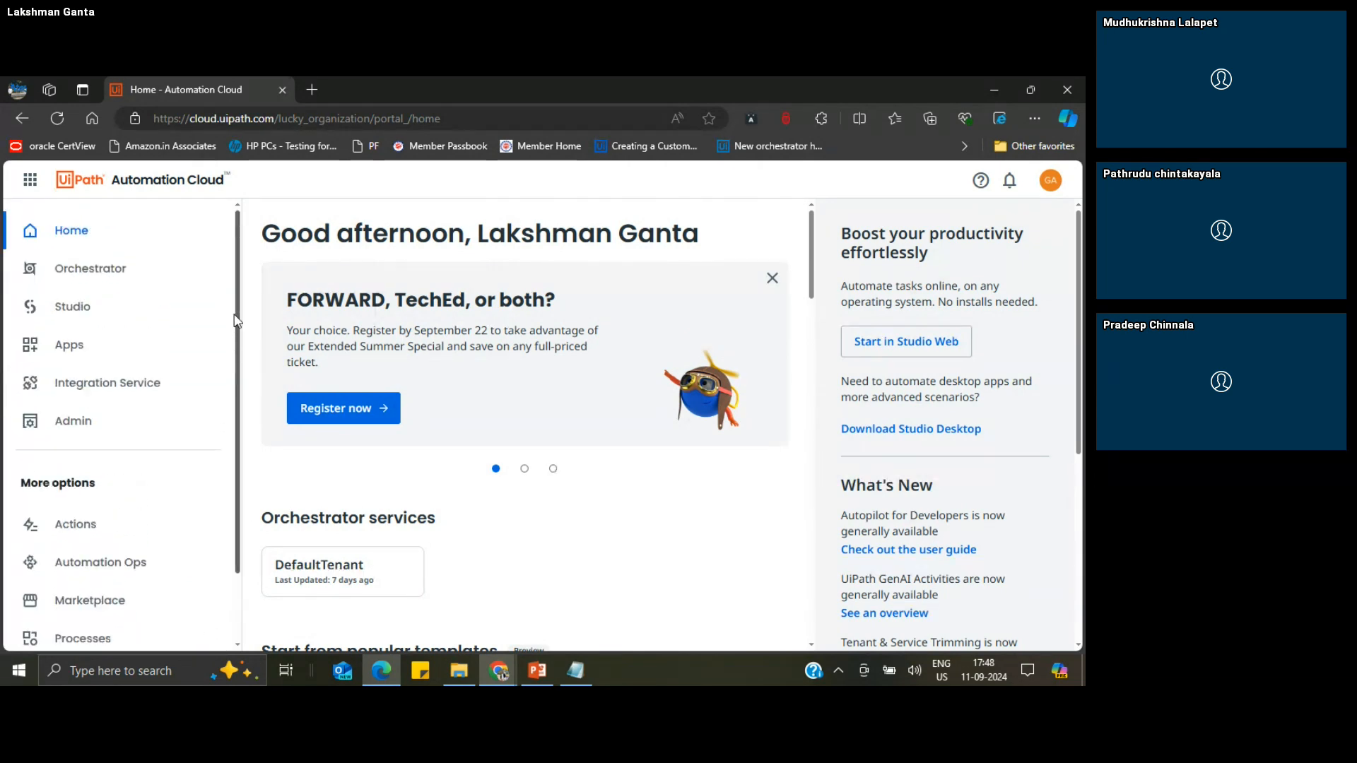
{"action": "left_click", "coordinate": [73, 316]}
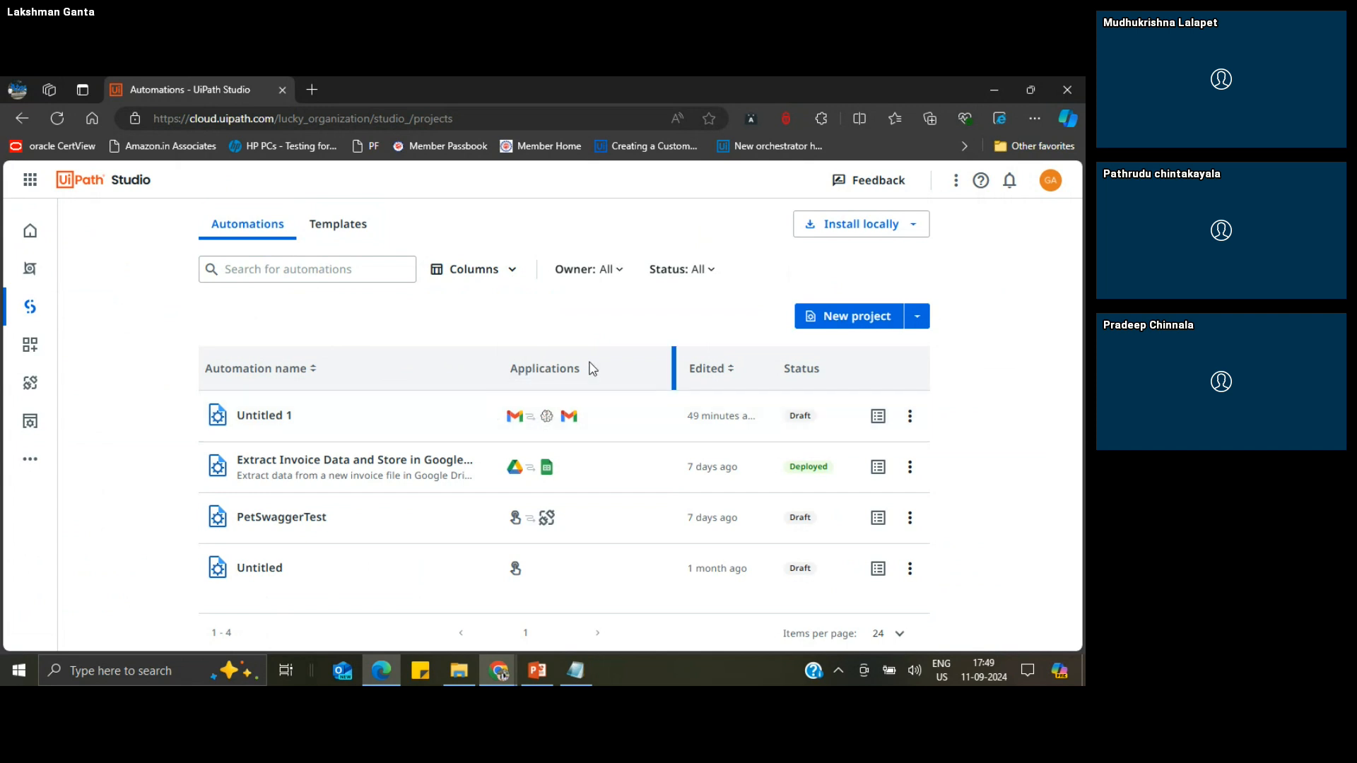
Step: Browse the gallery of automation templates in Studio
{"action": "left_click", "coordinate": [344, 230]}
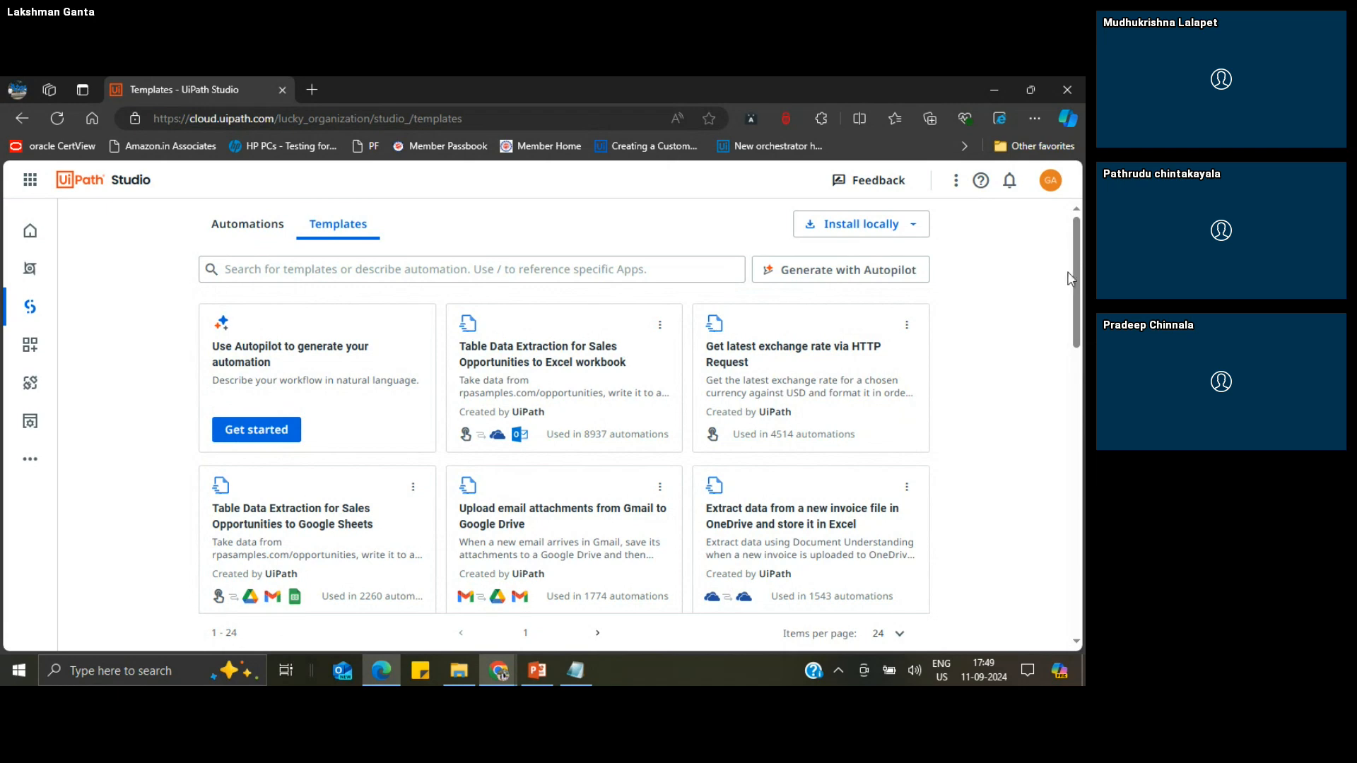
{"action": "left_click_drag", "start_coordinate": [1078, 278], "coordinate": [1081, 296]}
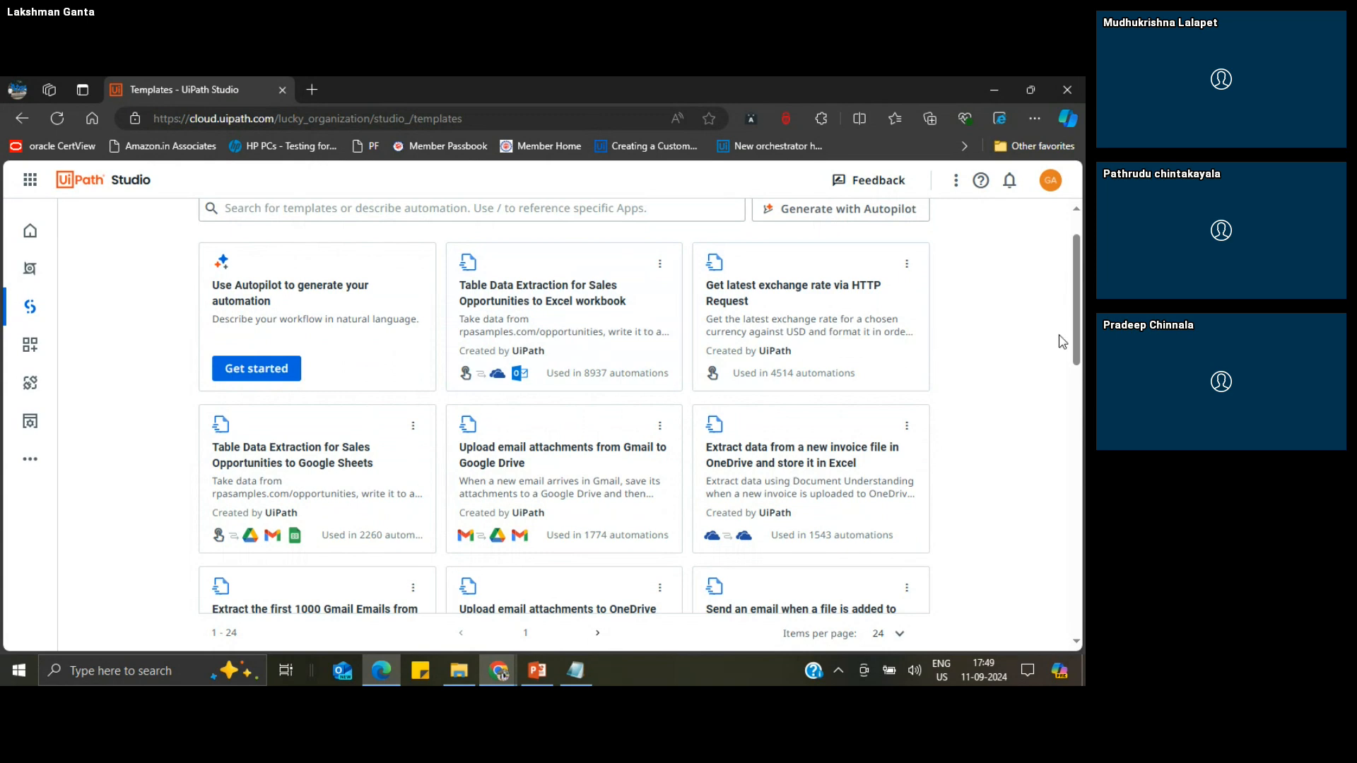
{"action": "left_click_drag", "start_coordinate": [1078, 311], "coordinate": [1085, 354]}
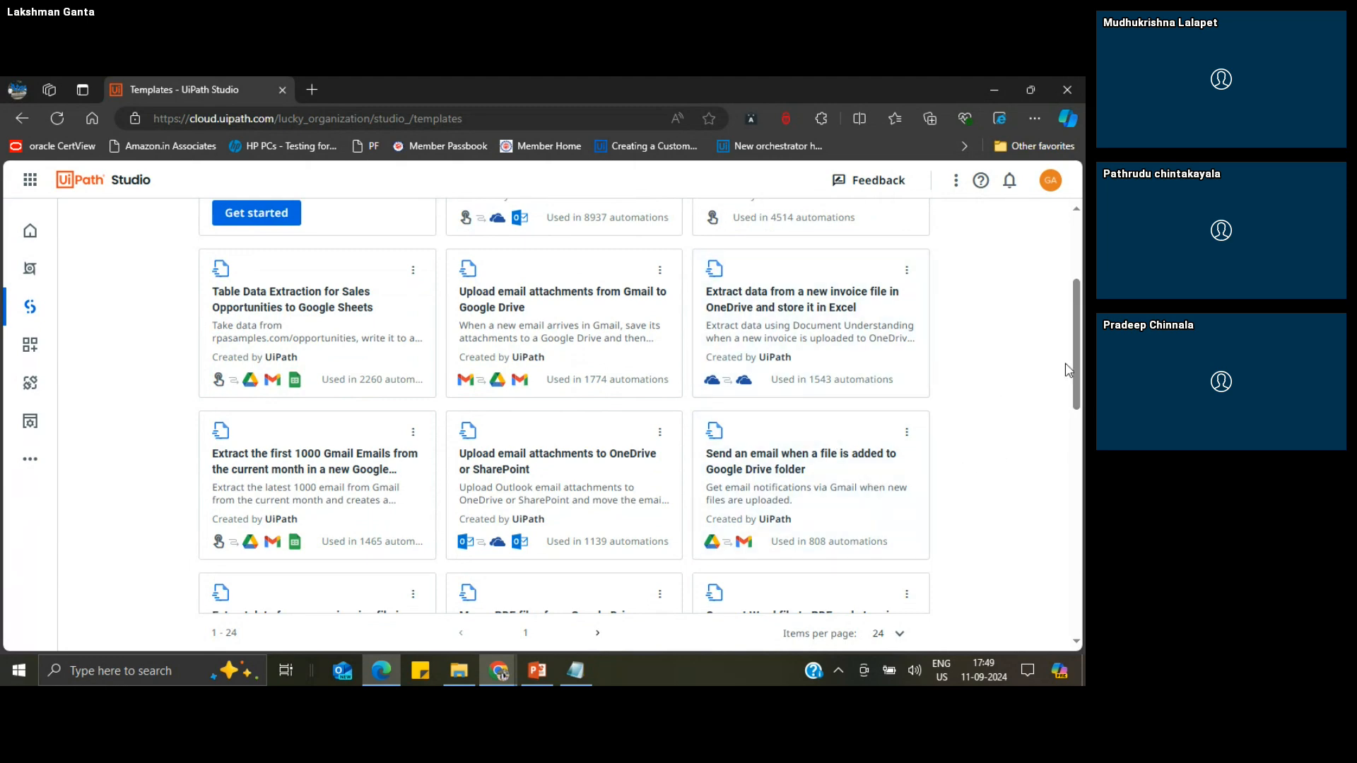
{"action": "left_click_drag", "start_coordinate": [1079, 365], "coordinate": [1081, 443]}
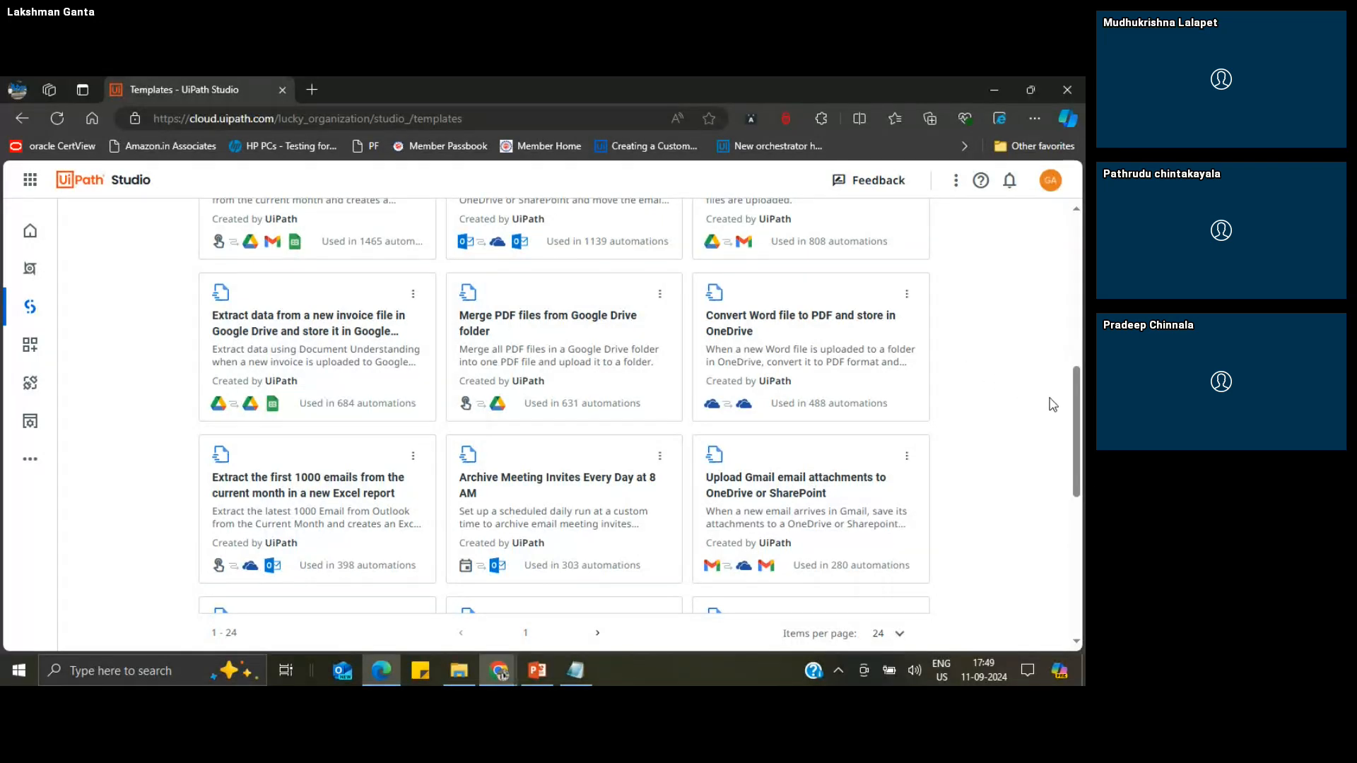
{"action": "left_click_drag", "start_coordinate": [1079, 422], "coordinate": [1078, 555]}
{"action": "scroll", "coordinate": [952, 307], "scroll_direction": "up", "scroll_amount": 10}
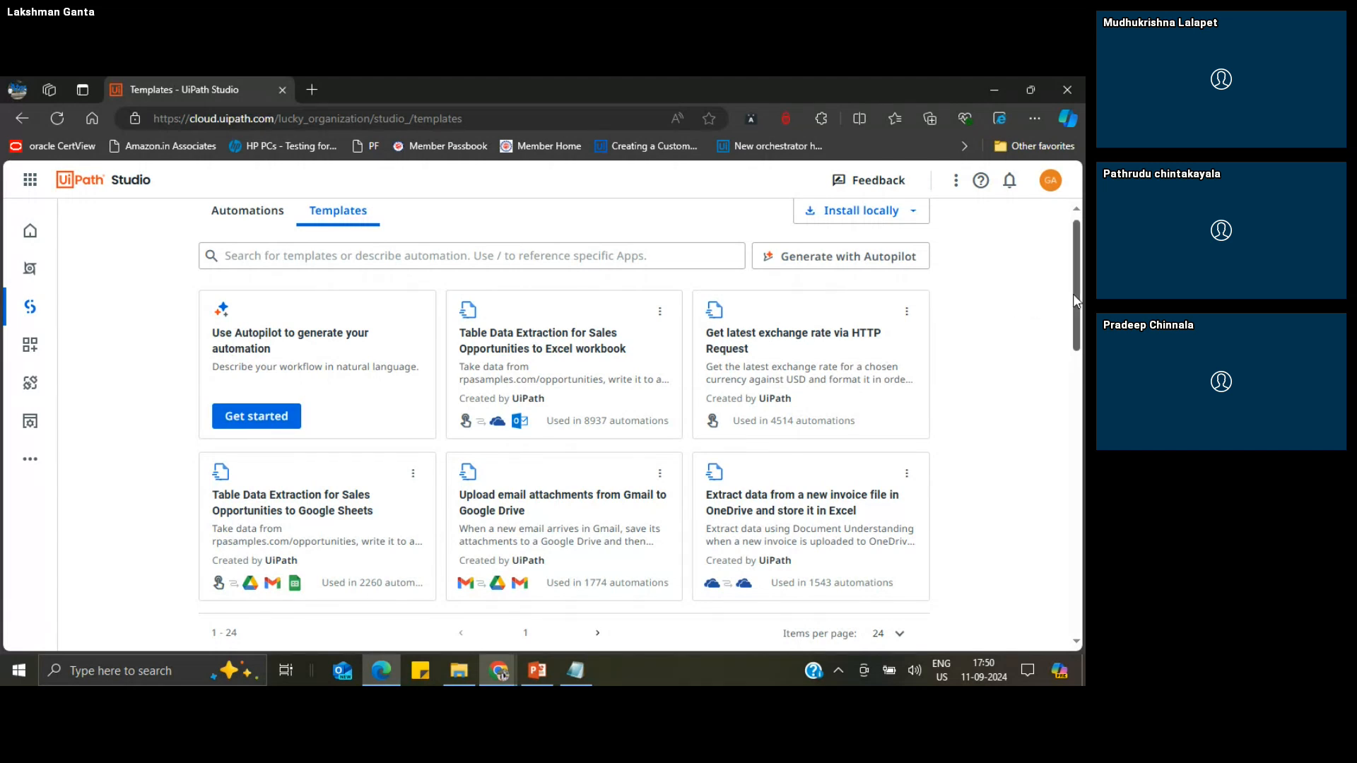
{"action": "left_click_drag", "start_coordinate": [1075, 300], "coordinate": [1075, 273]}
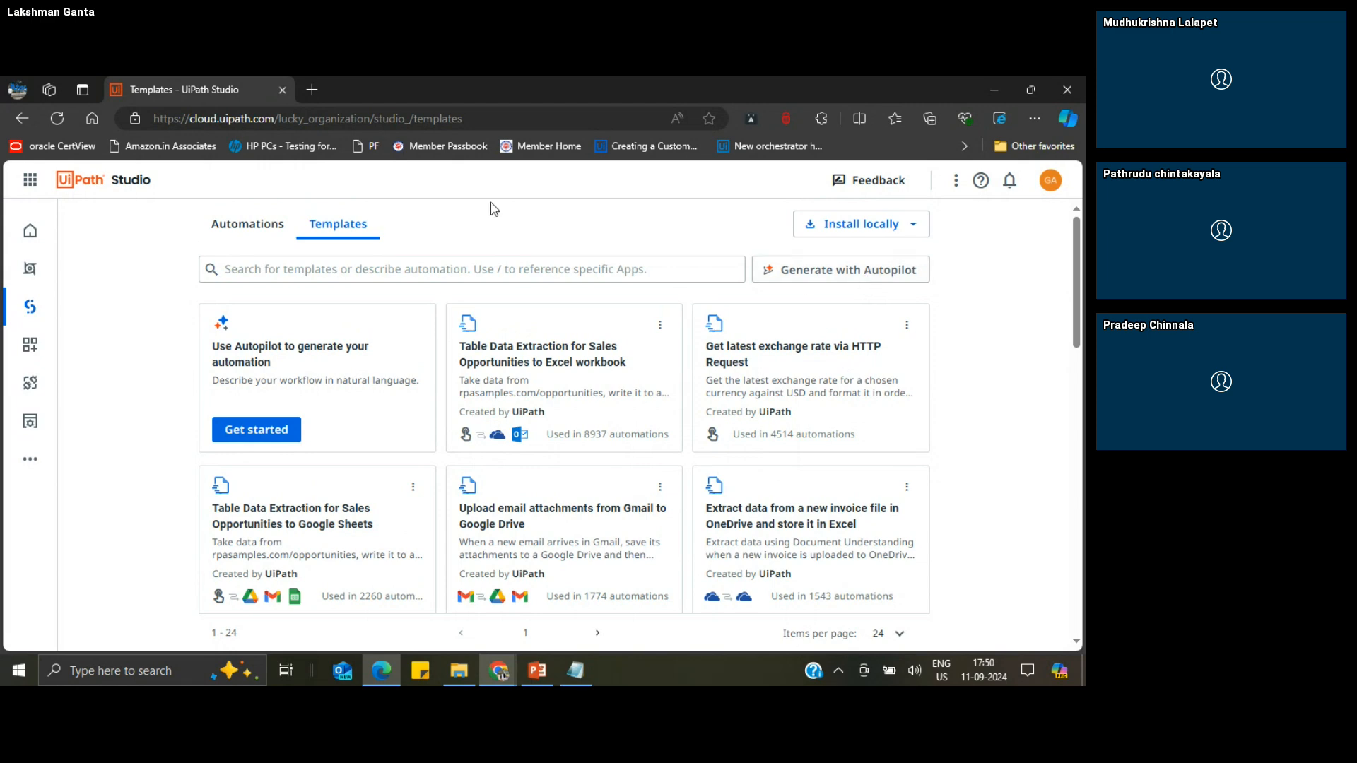
Step: Create a new blank project from the automations list with Manual automation as its trigger
{"action": "left_click", "coordinate": [249, 225]}
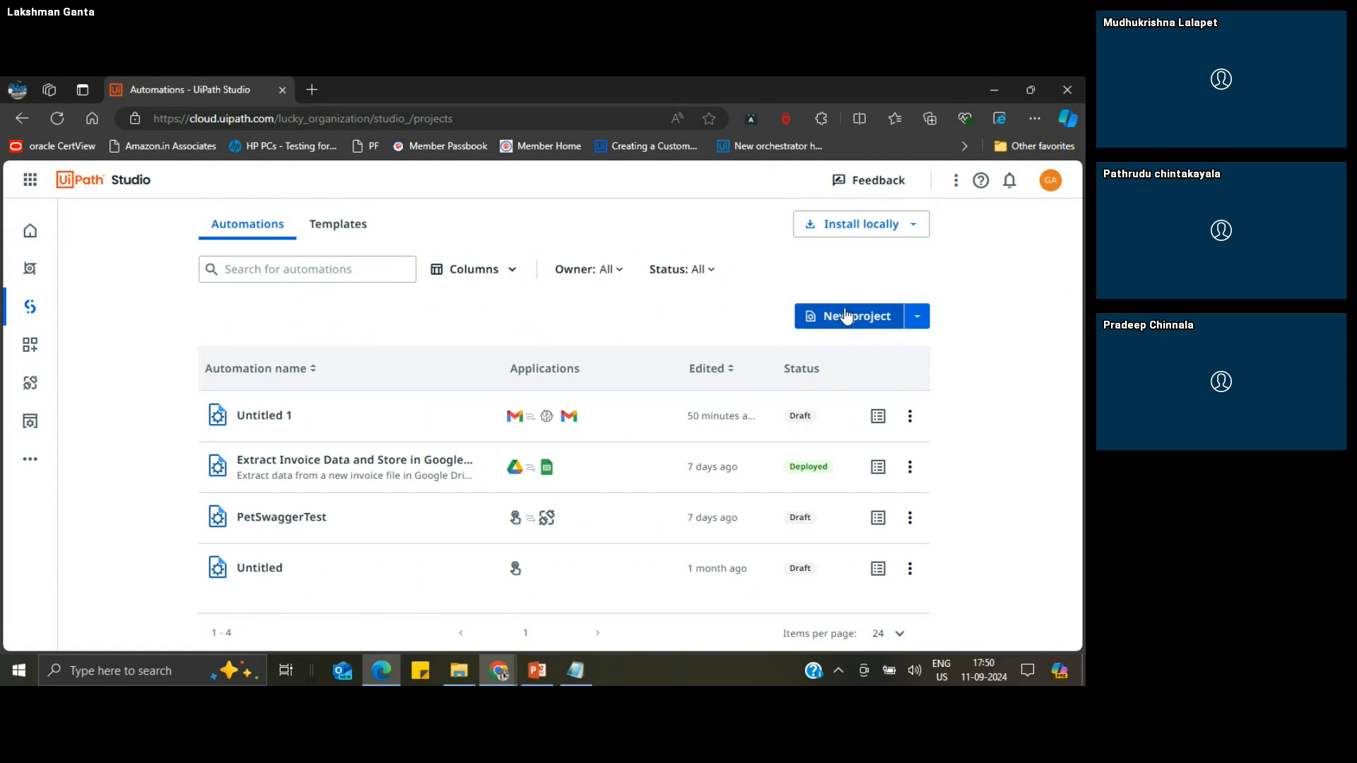
{"action": "left_click", "coordinate": [918, 321]}
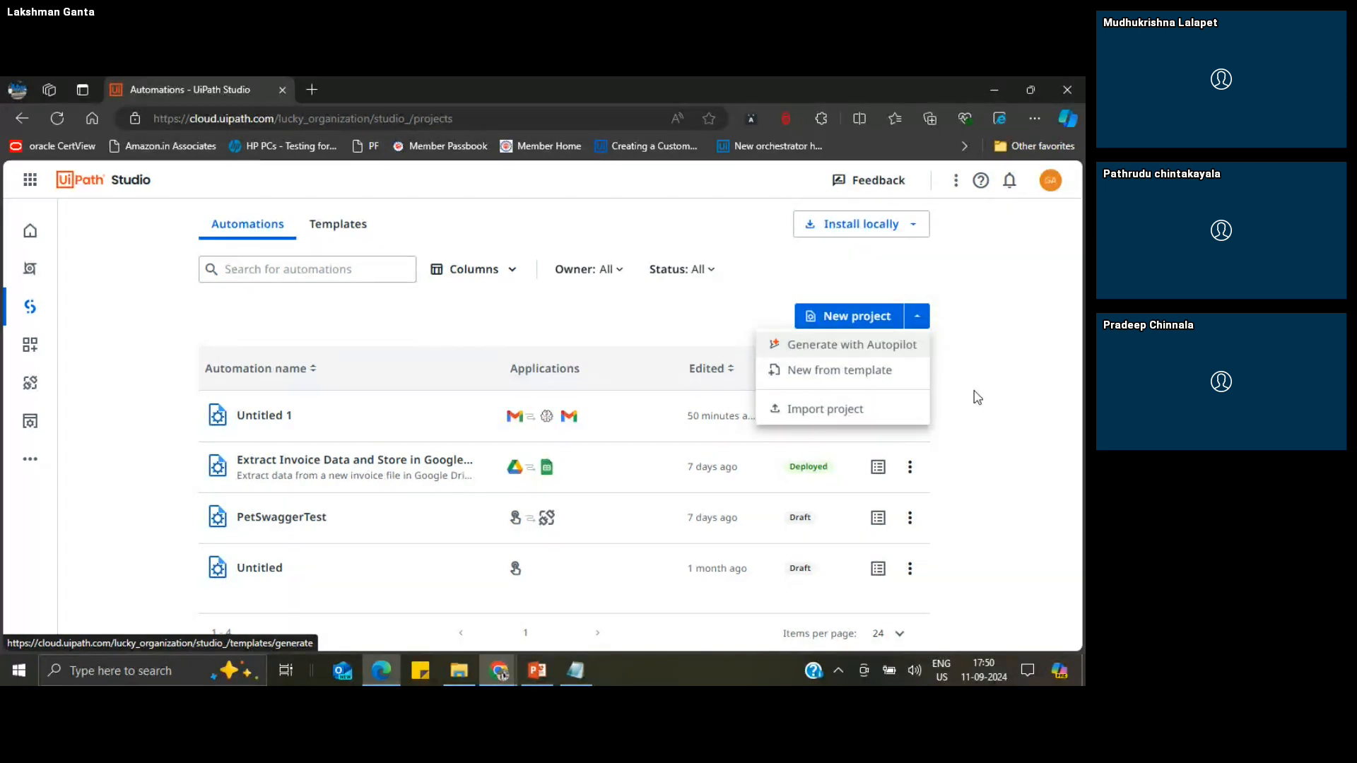
{"action": "left_click", "coordinate": [995, 340]}
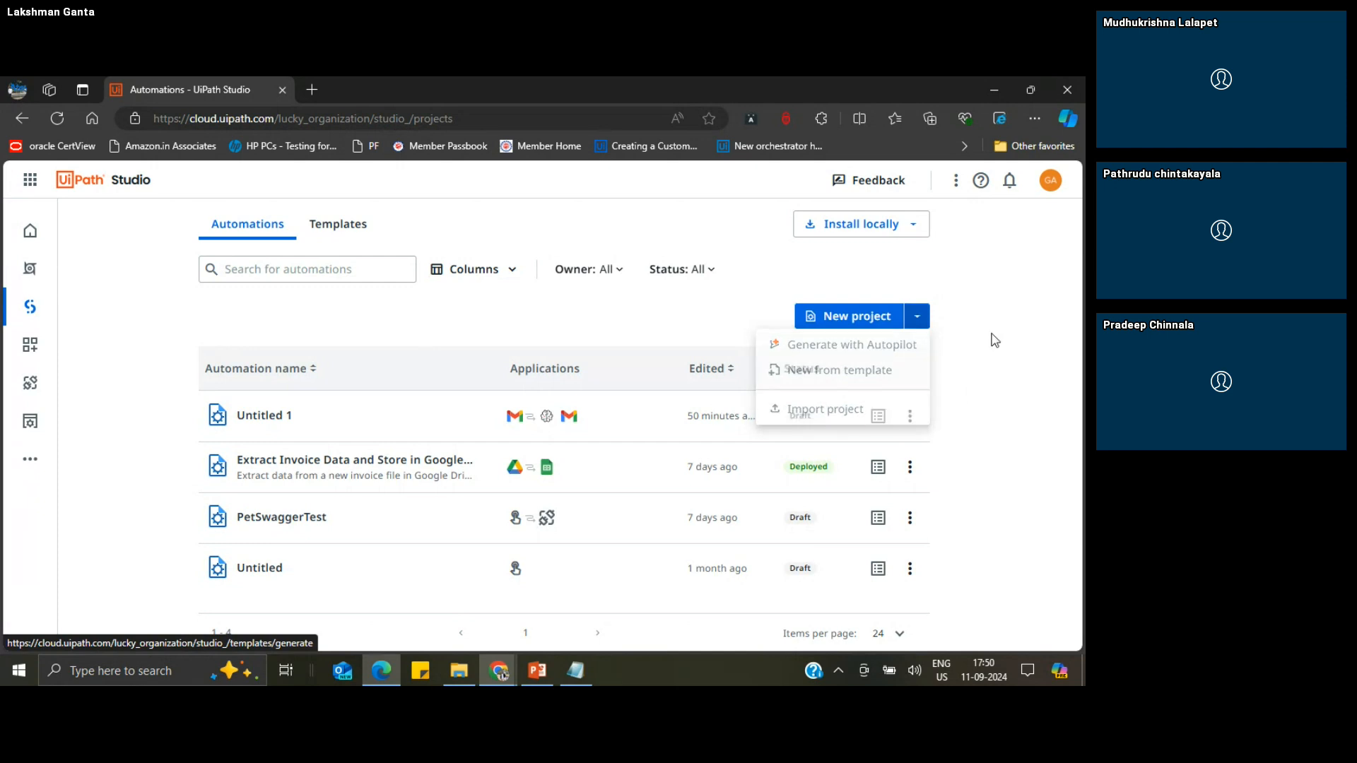
{"action": "left_click", "coordinate": [844, 321]}
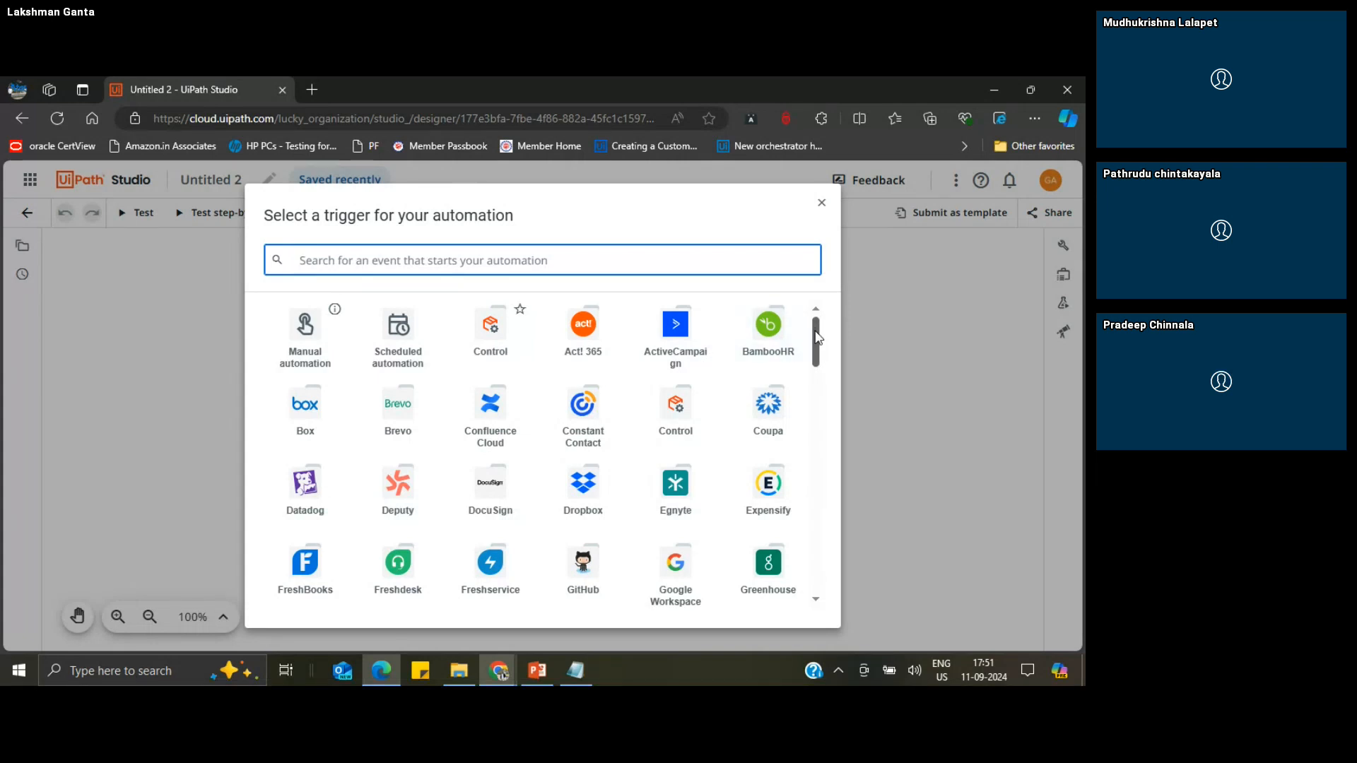
{"action": "mouse_move", "coordinate": [815, 330]}
{"action": "left_mouse_down"}
{"action": "mouse_move", "coordinate": [816, 348]}
{"action": "mouse_move", "coordinate": [816, 321]}
{"action": "left_mouse_up"}
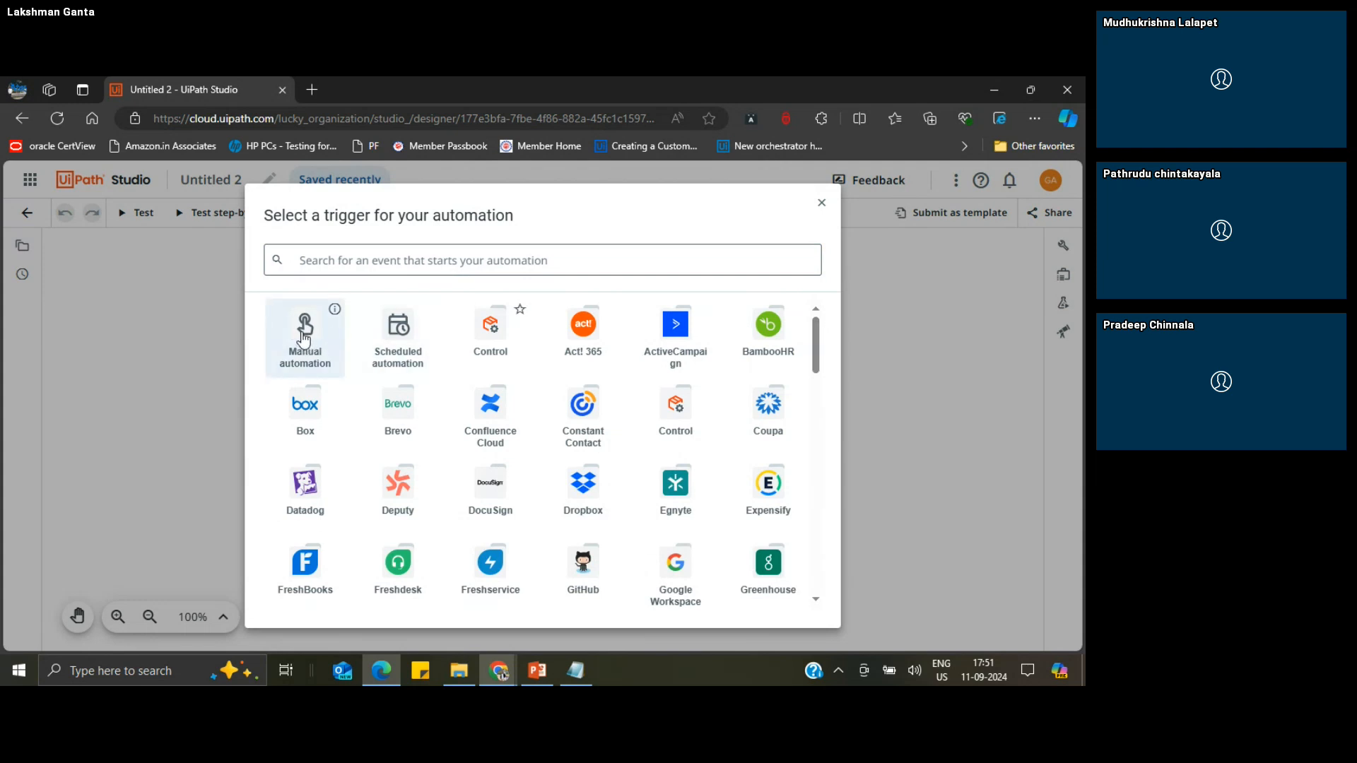
{"action": "left_click", "coordinate": [304, 337]}
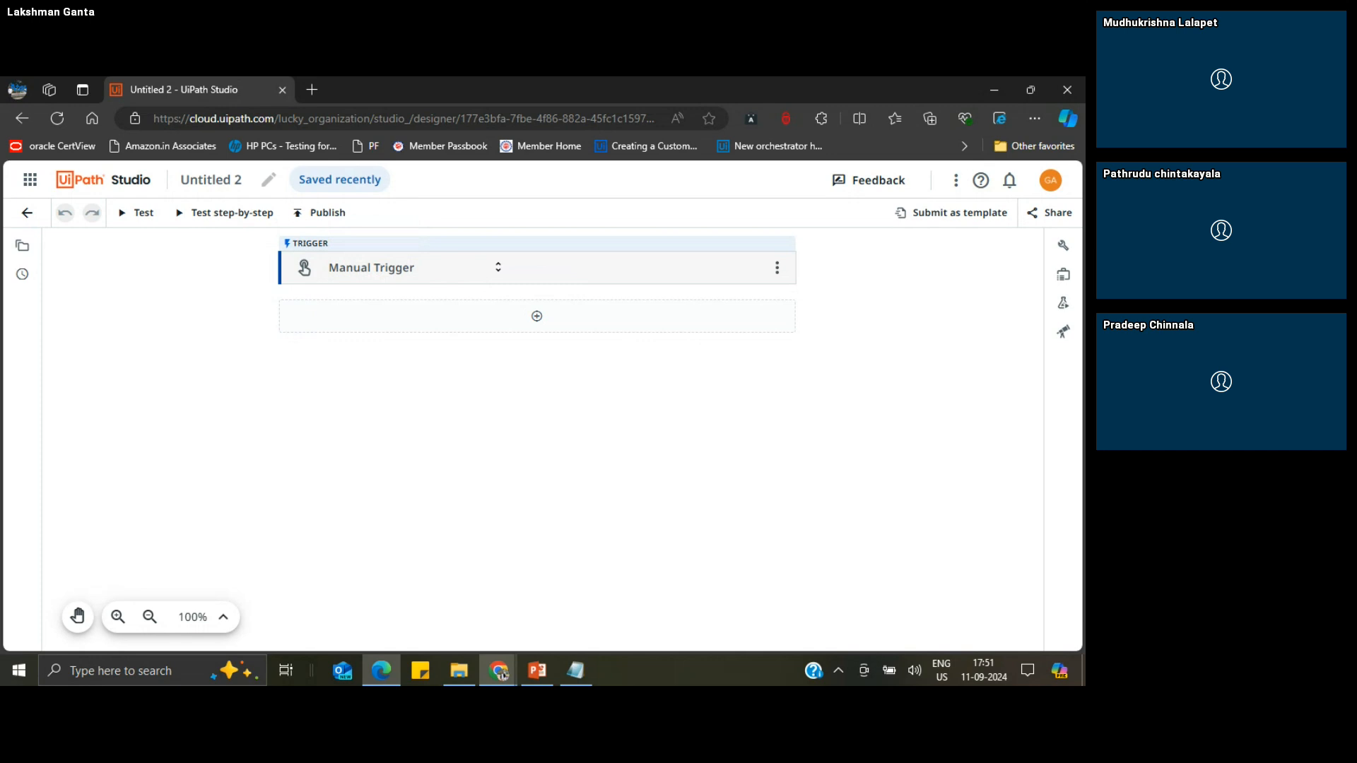
Step: Change the manual trigger to the Google Workspace Email Received trigger, searching for "Gmail re"
{"action": "left_click", "coordinate": [777, 272]}
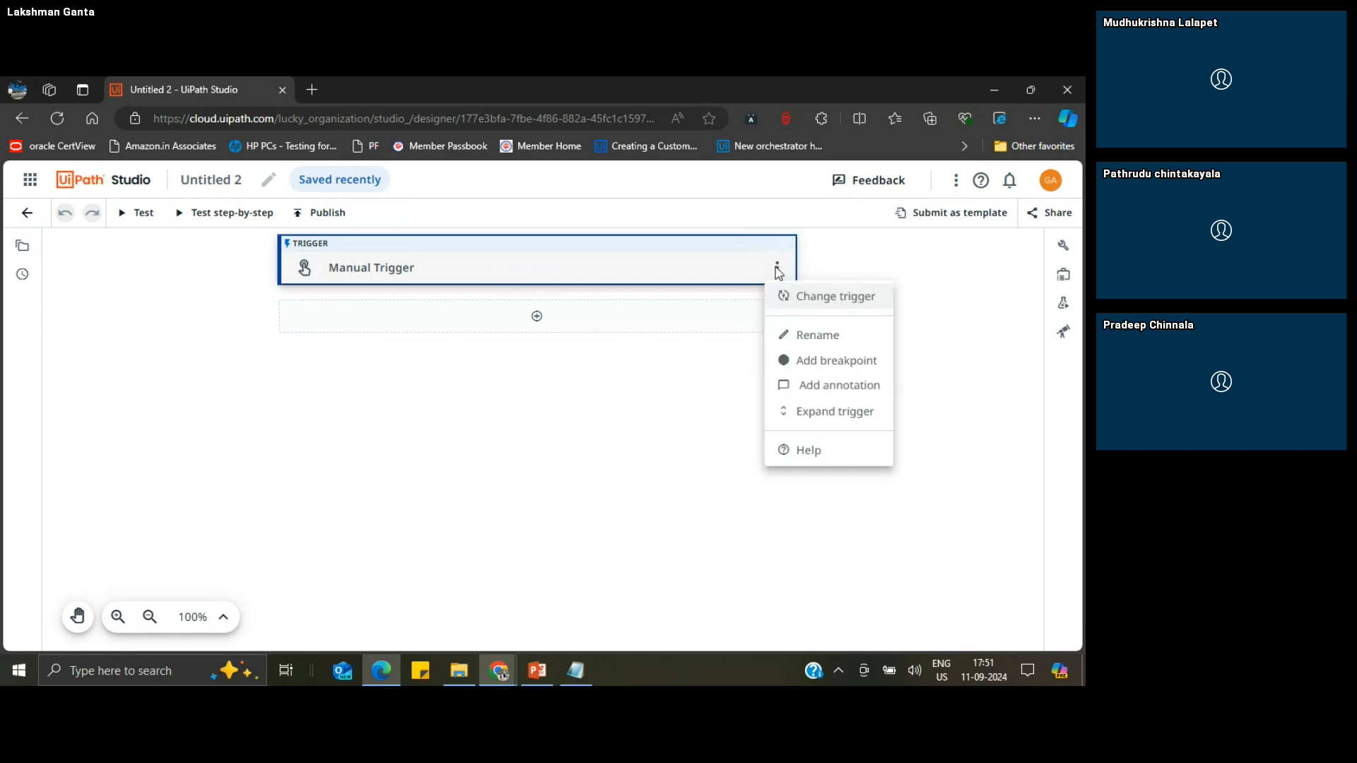
{"action": "left_click", "coordinate": [835, 303]}
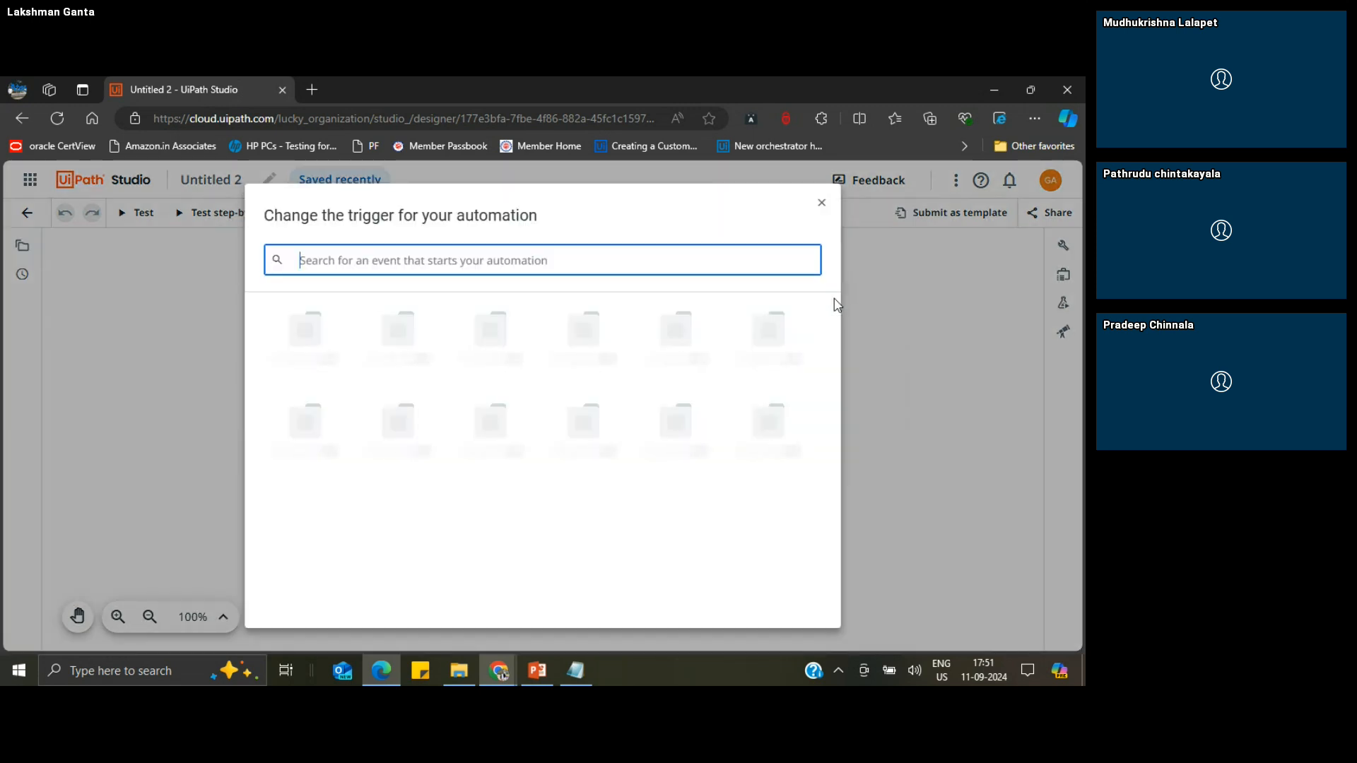
{"action": "type", "text": "G"}
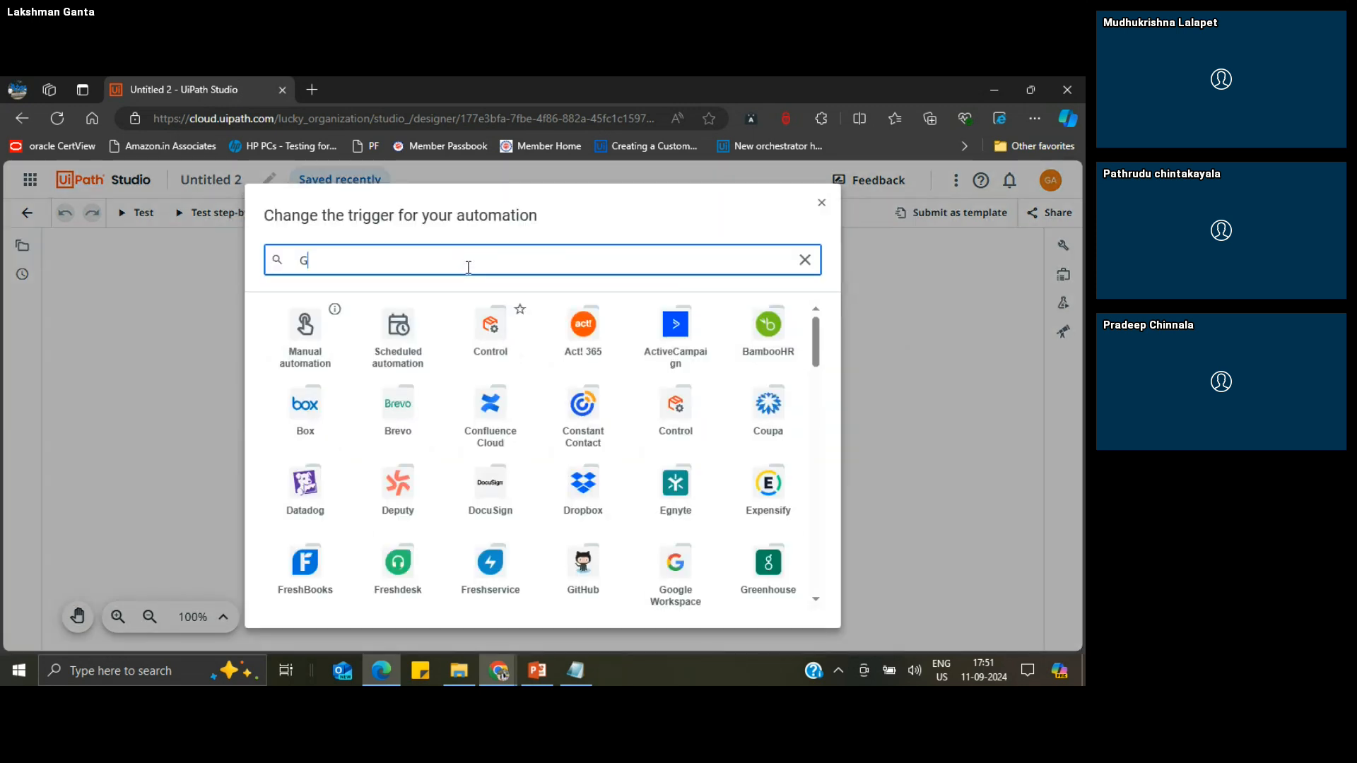
{"action": "type", "text": "mail re"}
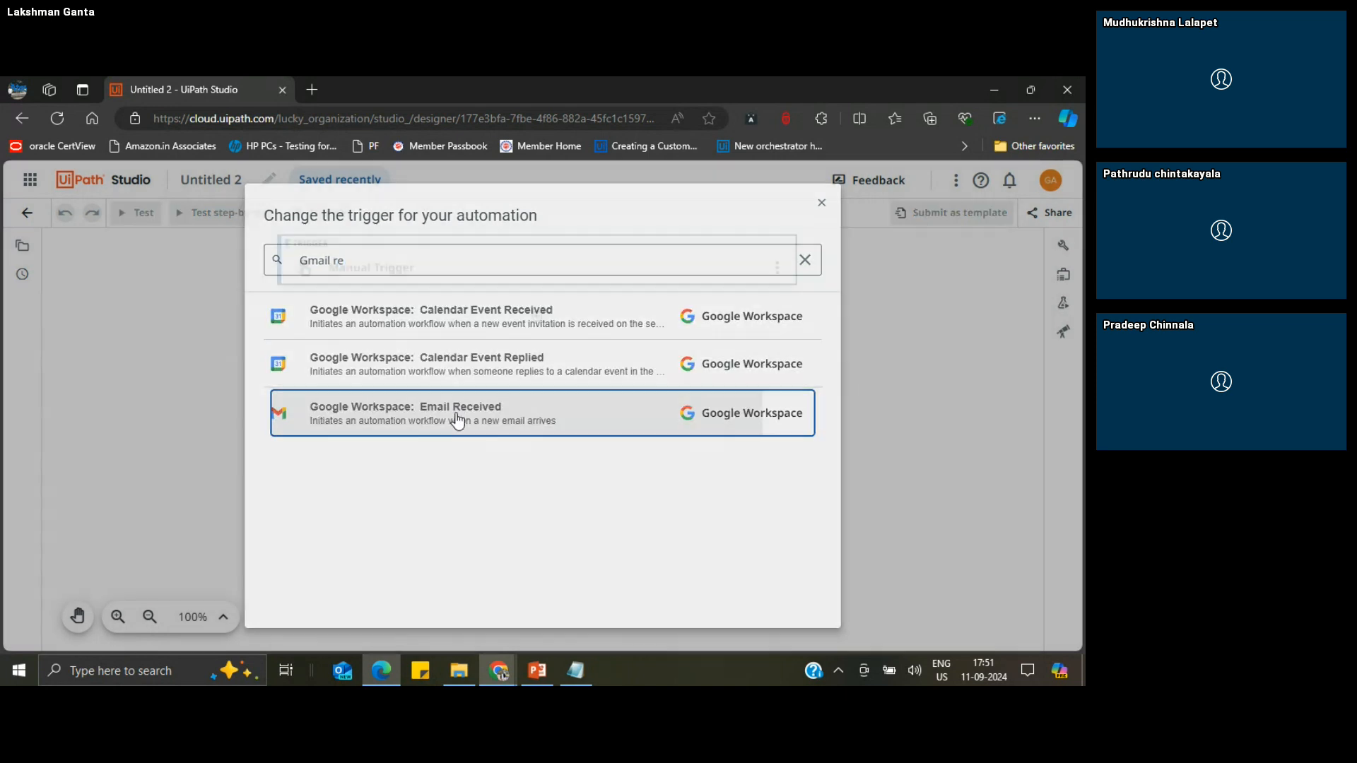
{"action": "left_click", "coordinate": [457, 418]}
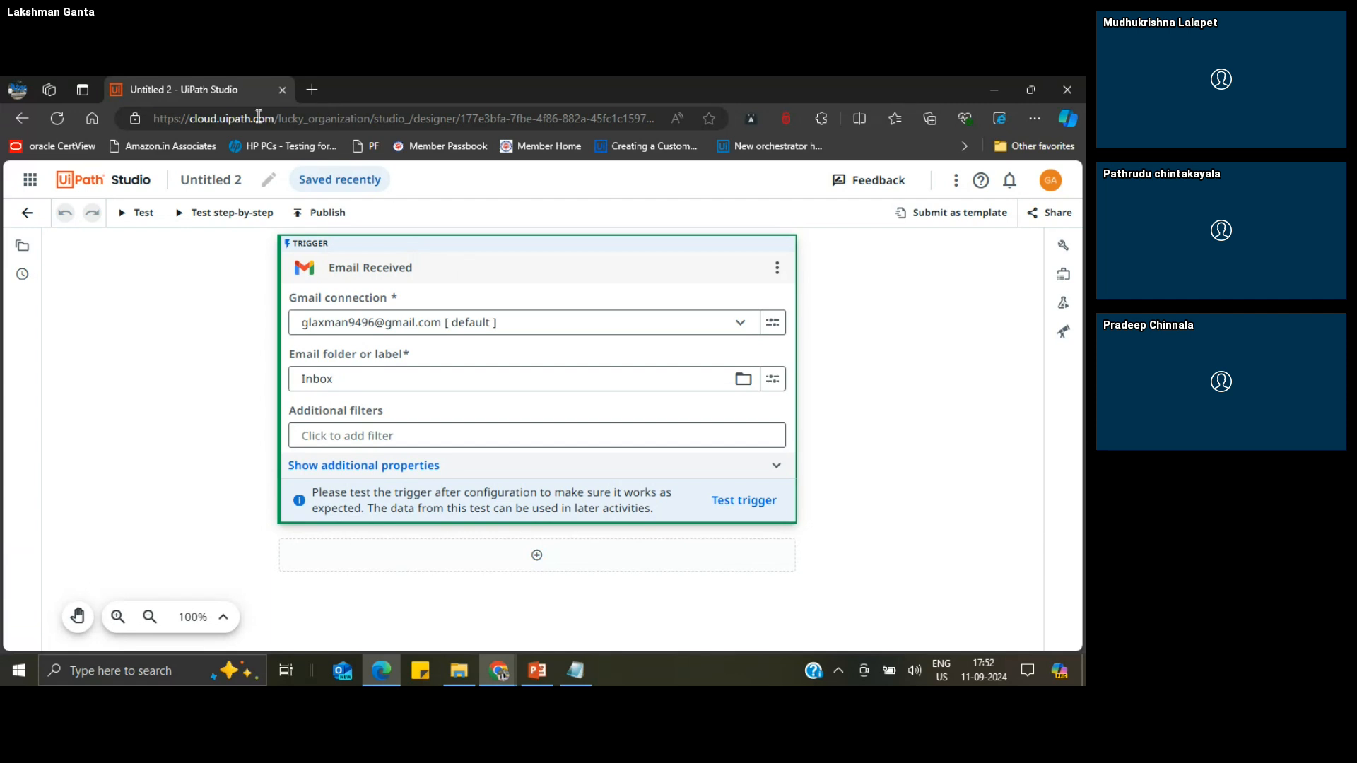
Step: Open Integration Service in a separate browser tab and return to the Untitled 2 project
{"action": "left_click", "coordinate": [29, 180]}
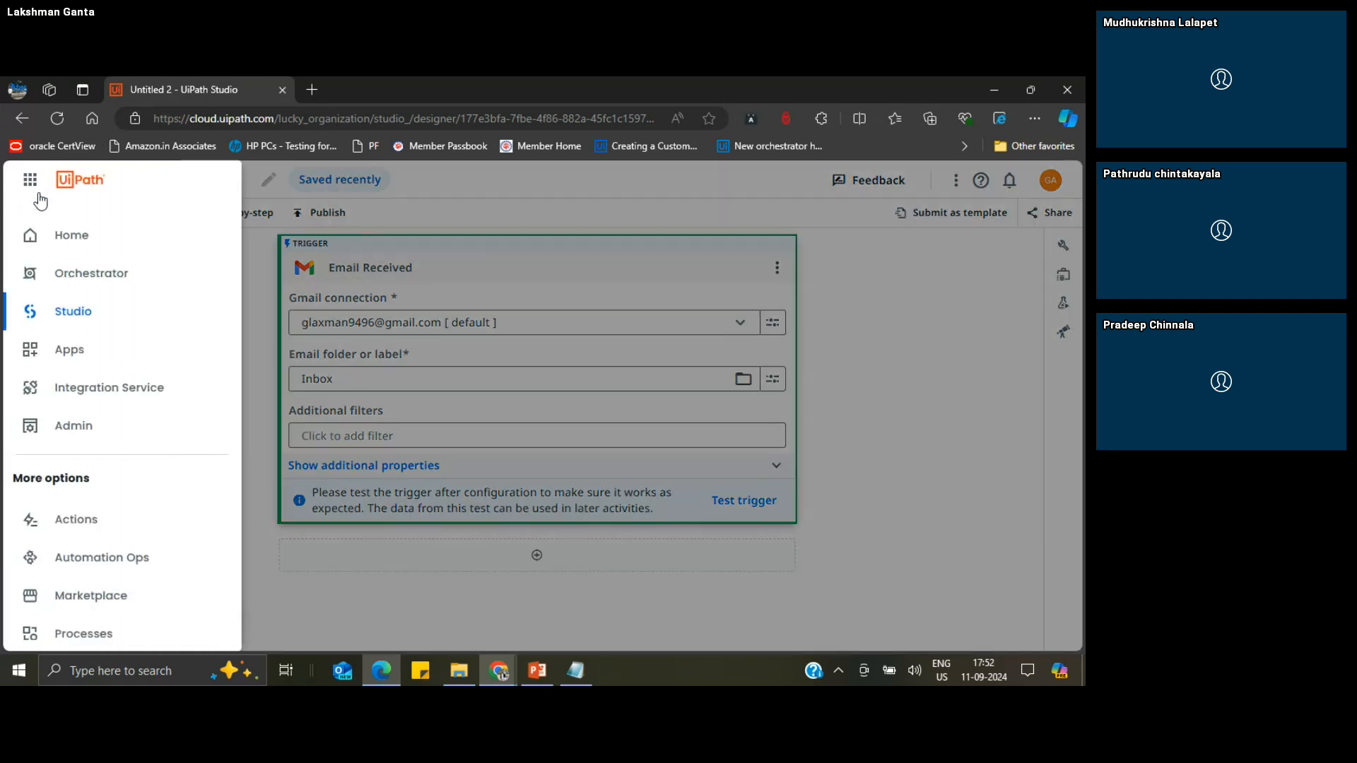
{"action": "right_click", "coordinate": [96, 386]}
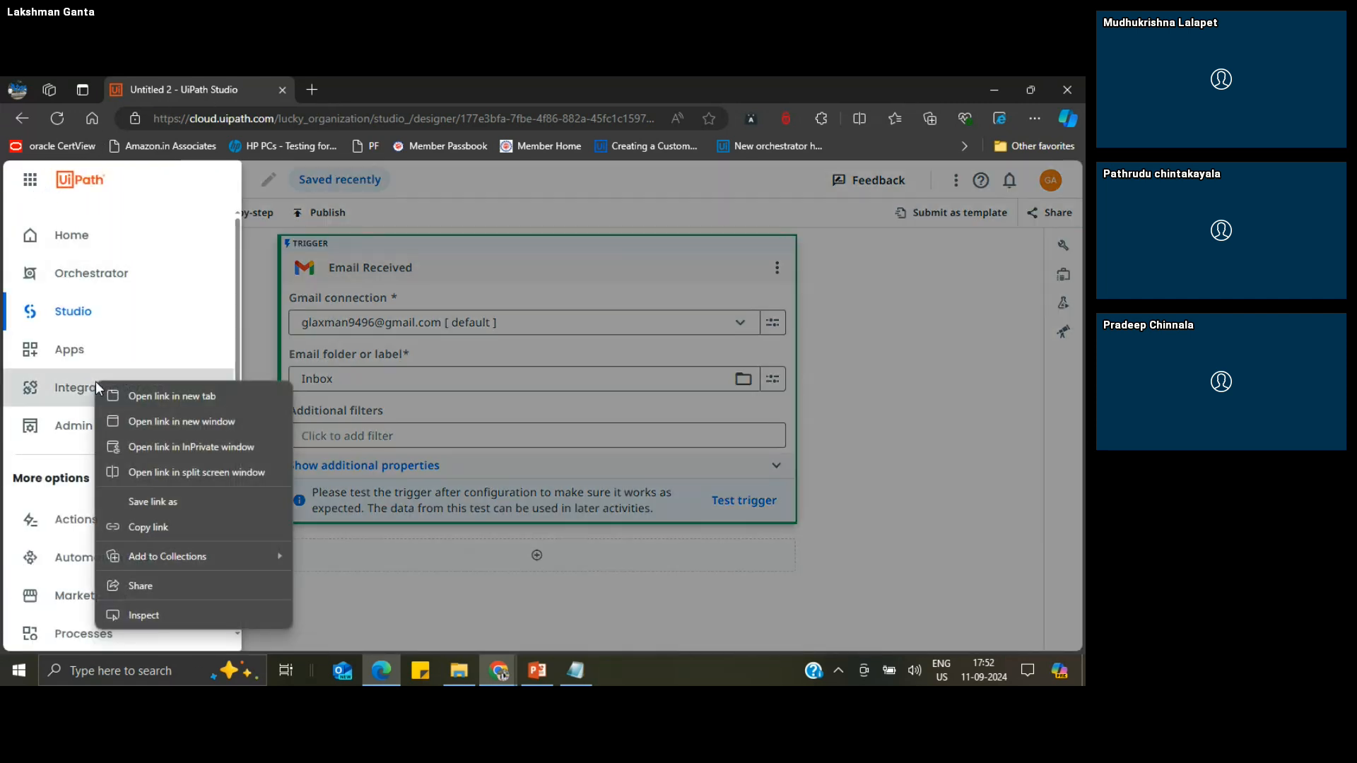
{"action": "left_click", "coordinate": [134, 394]}
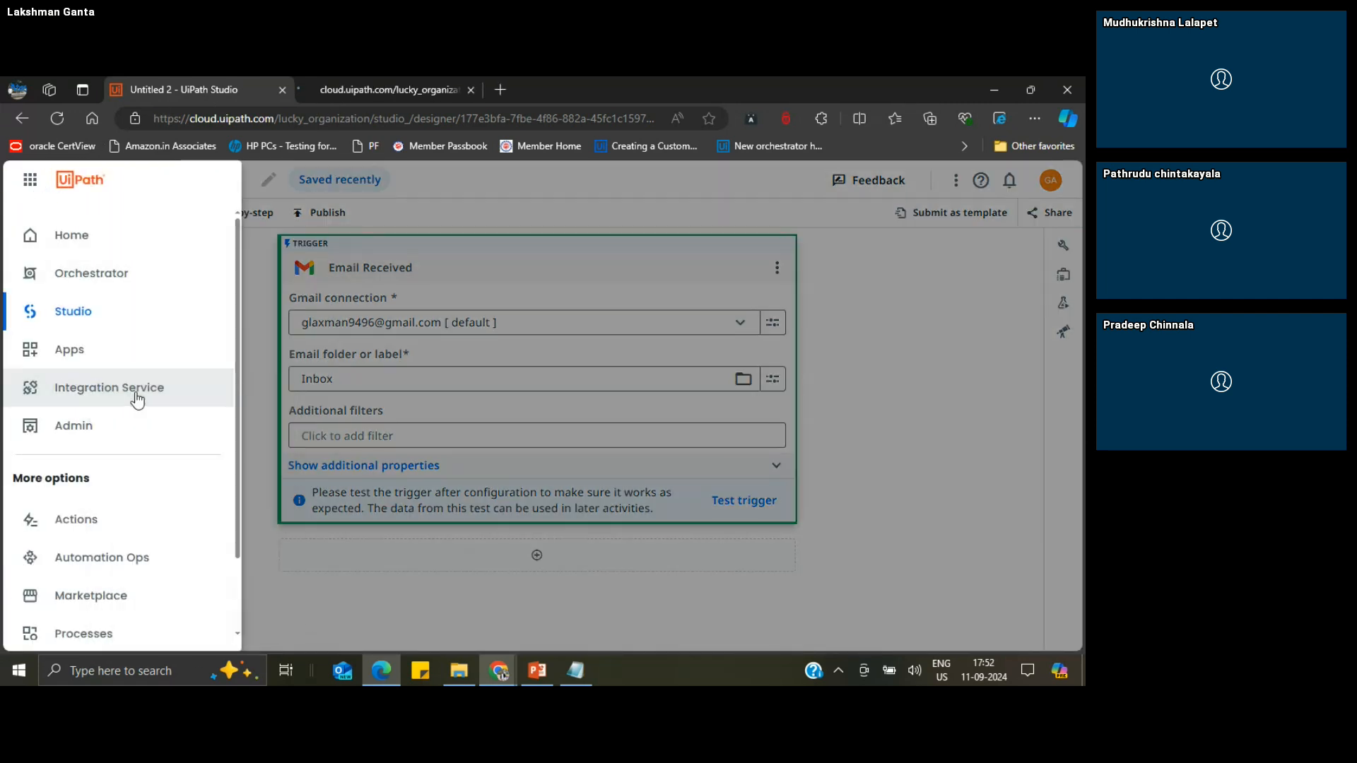
{"action": "left_click", "coordinate": [366, 75]}
{"action": "left_click", "coordinate": [212, 85]}
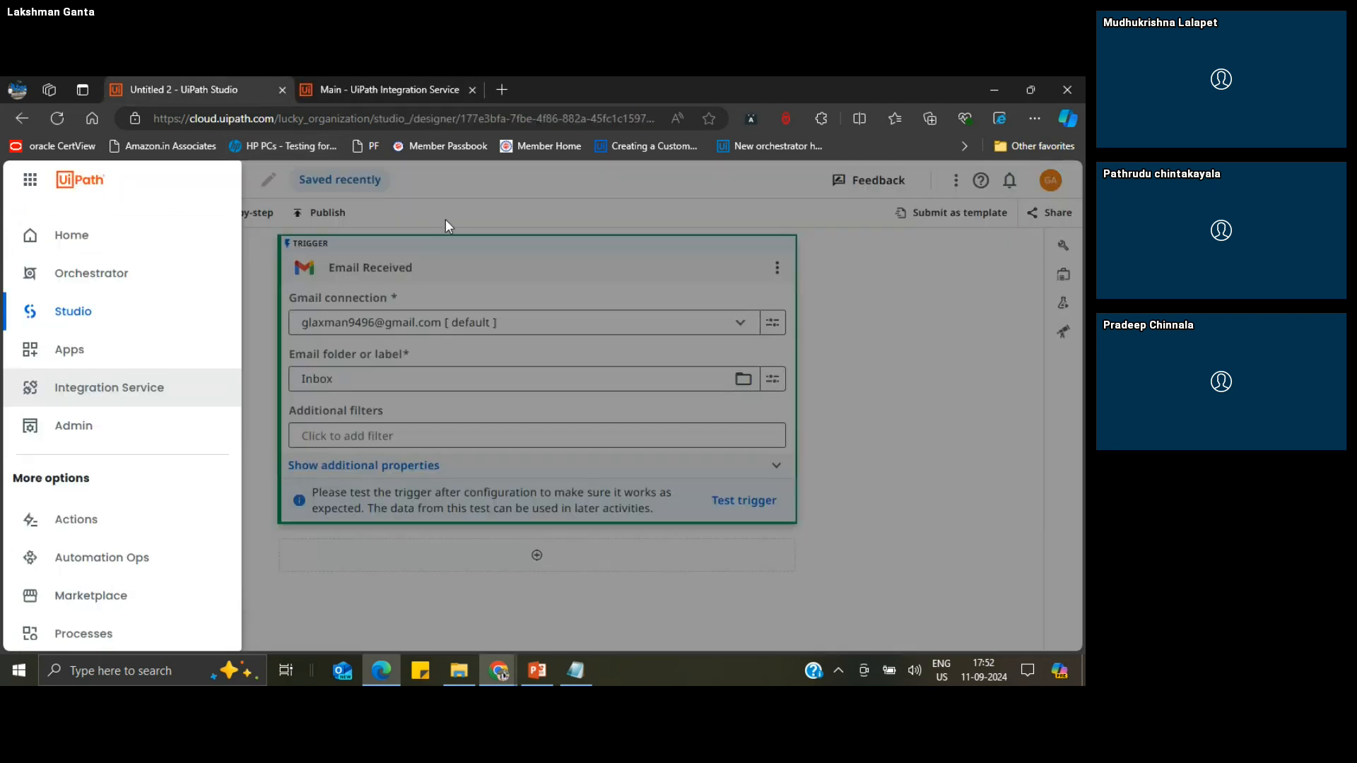
{"action": "left_click", "coordinate": [801, 336]}
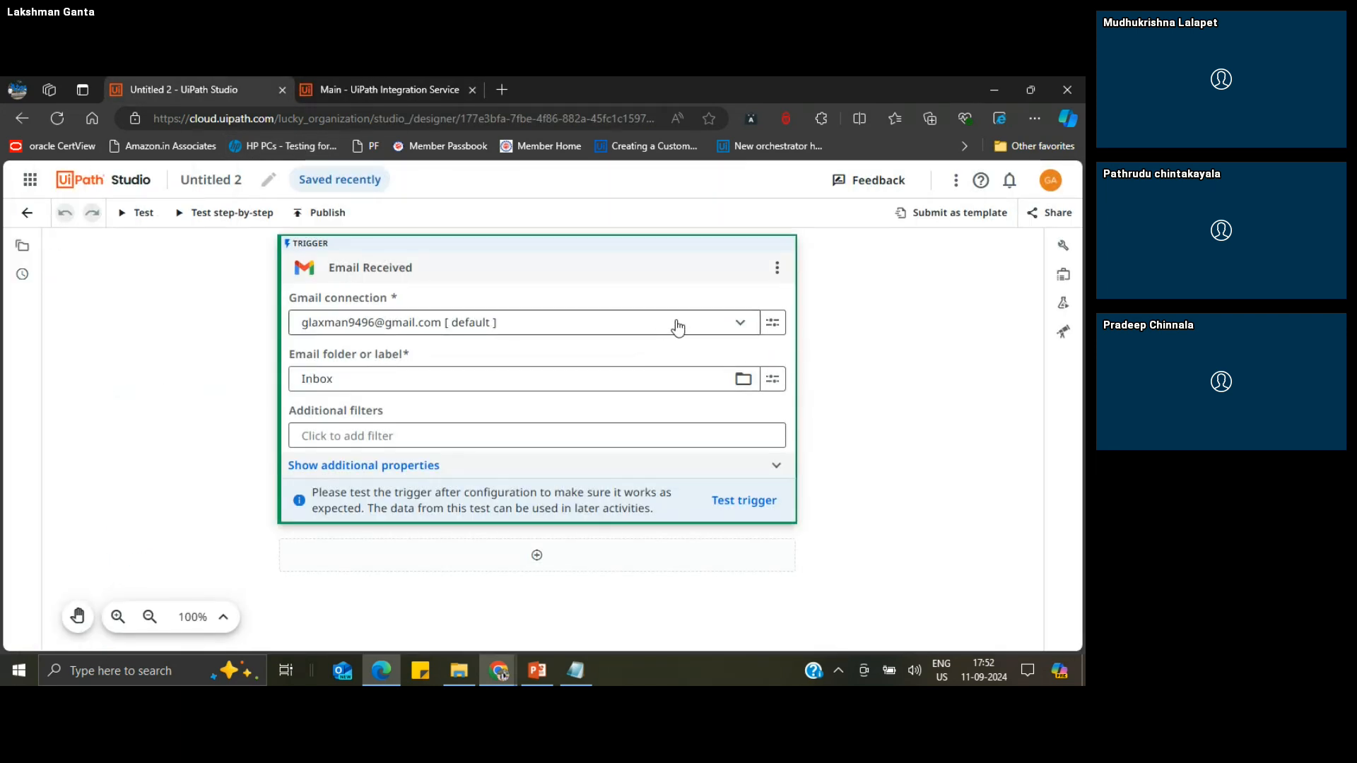
Step: Review the Gmail connections and the options available for the Email Received trigger
{"action": "left_click", "coordinate": [718, 329]}
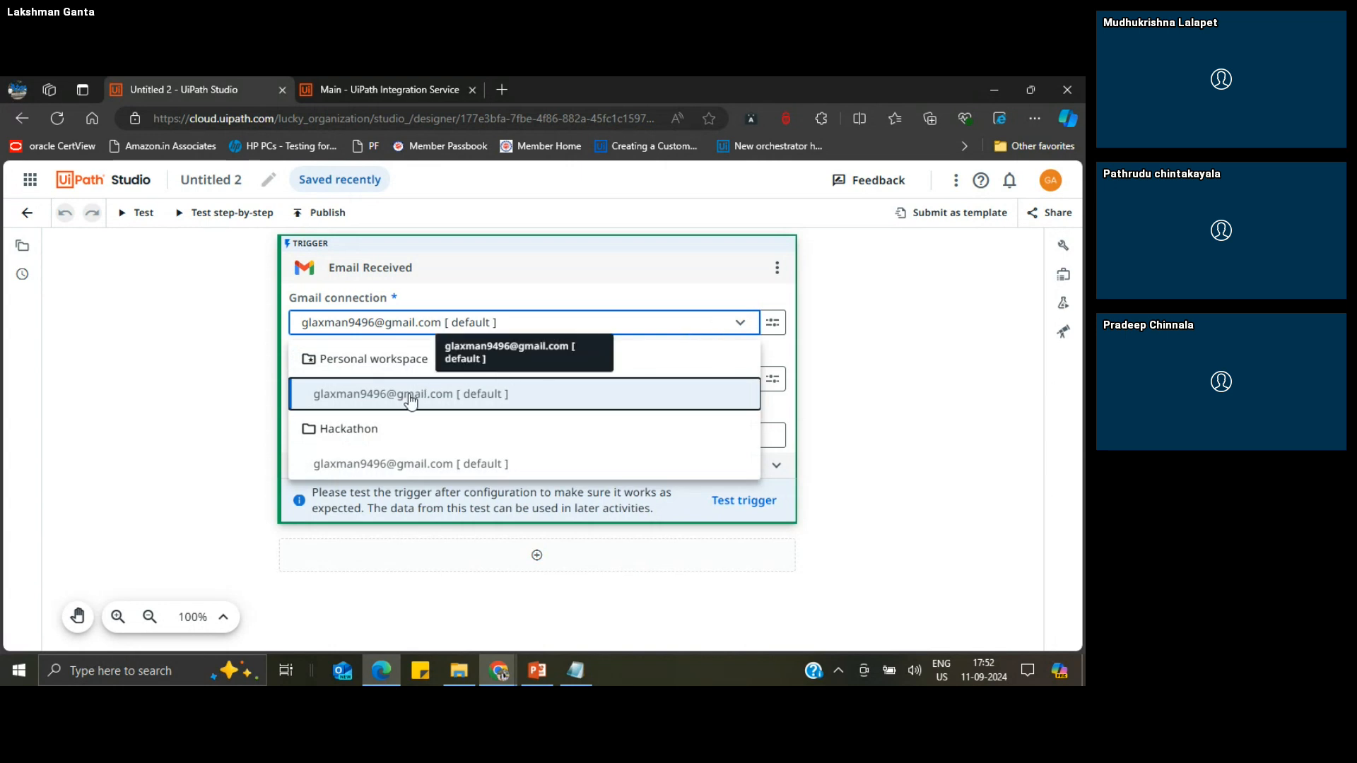
{"action": "left_click", "coordinate": [875, 324]}
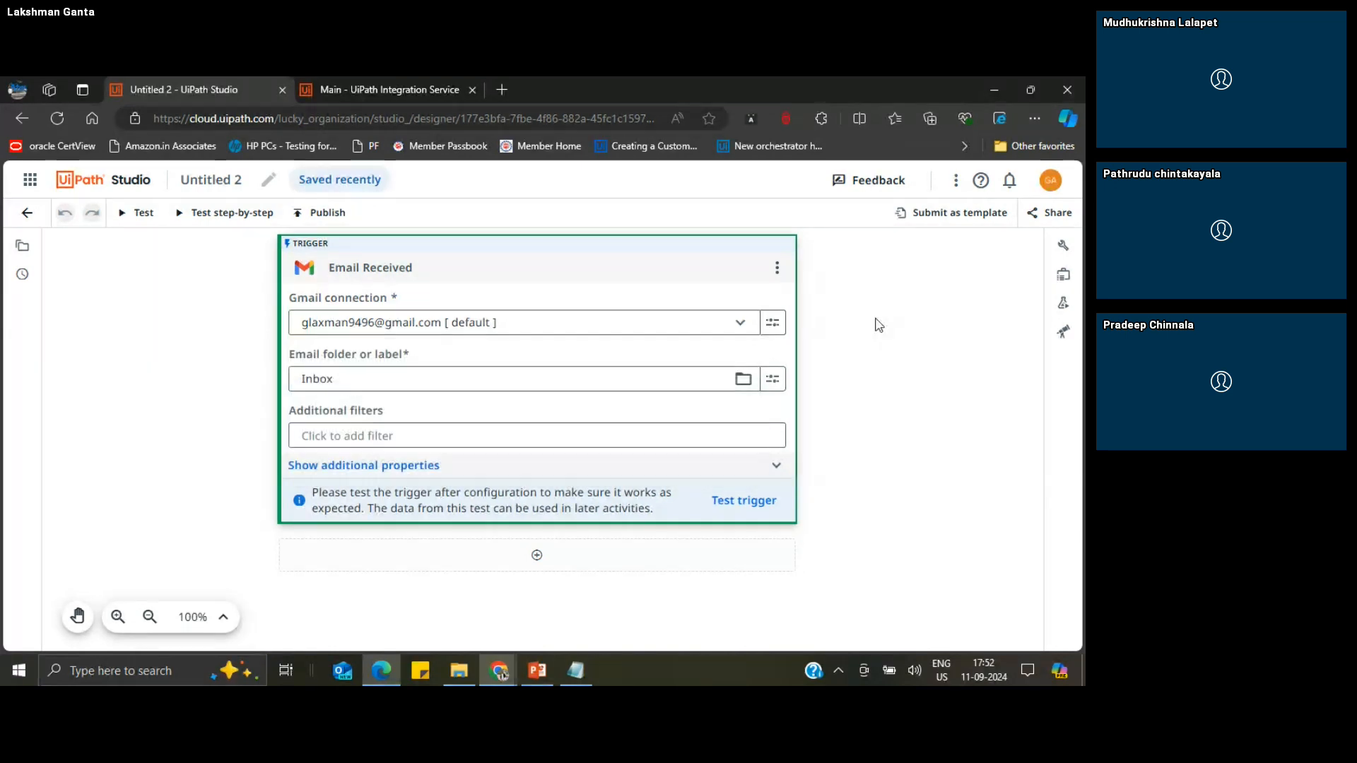
{"action": "left_click", "coordinate": [778, 268]}
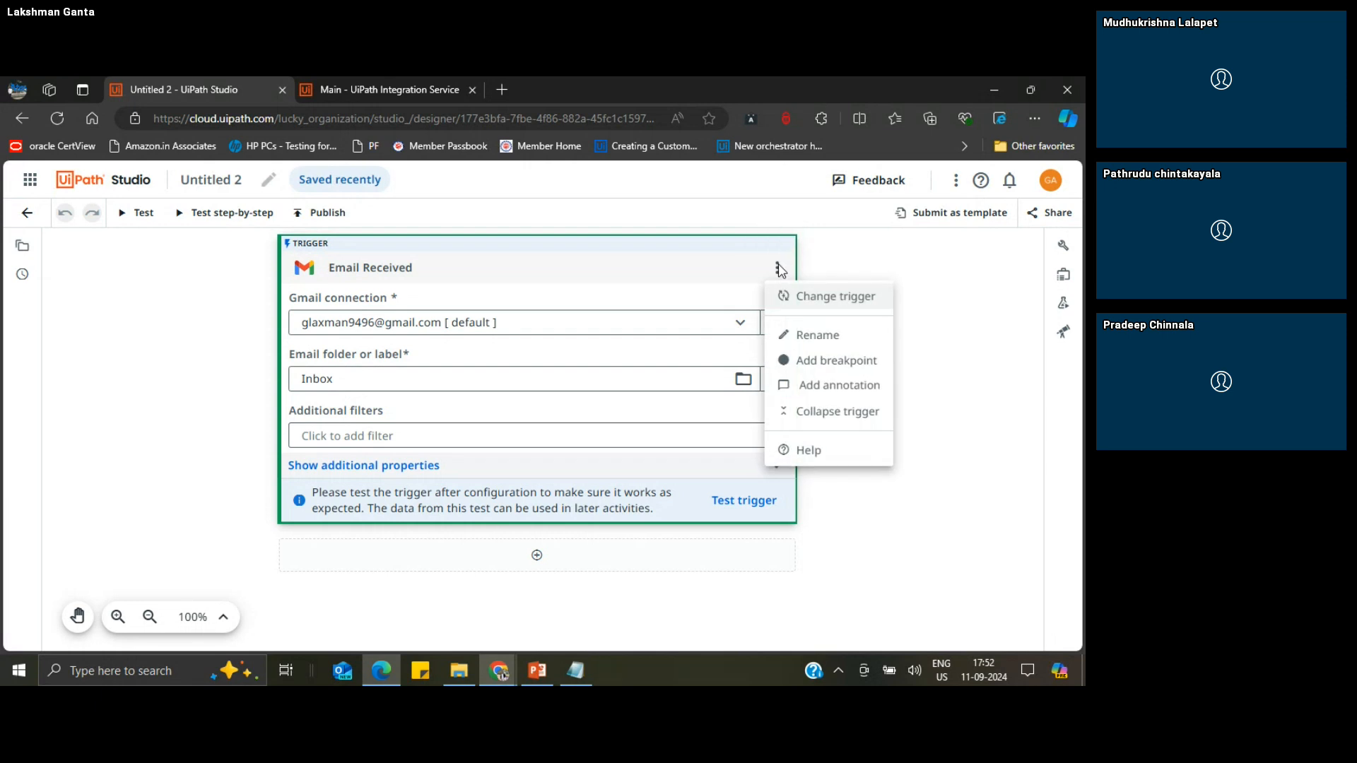
{"action": "left_click", "coordinate": [947, 304]}
{"action": "left_click", "coordinate": [740, 326]}
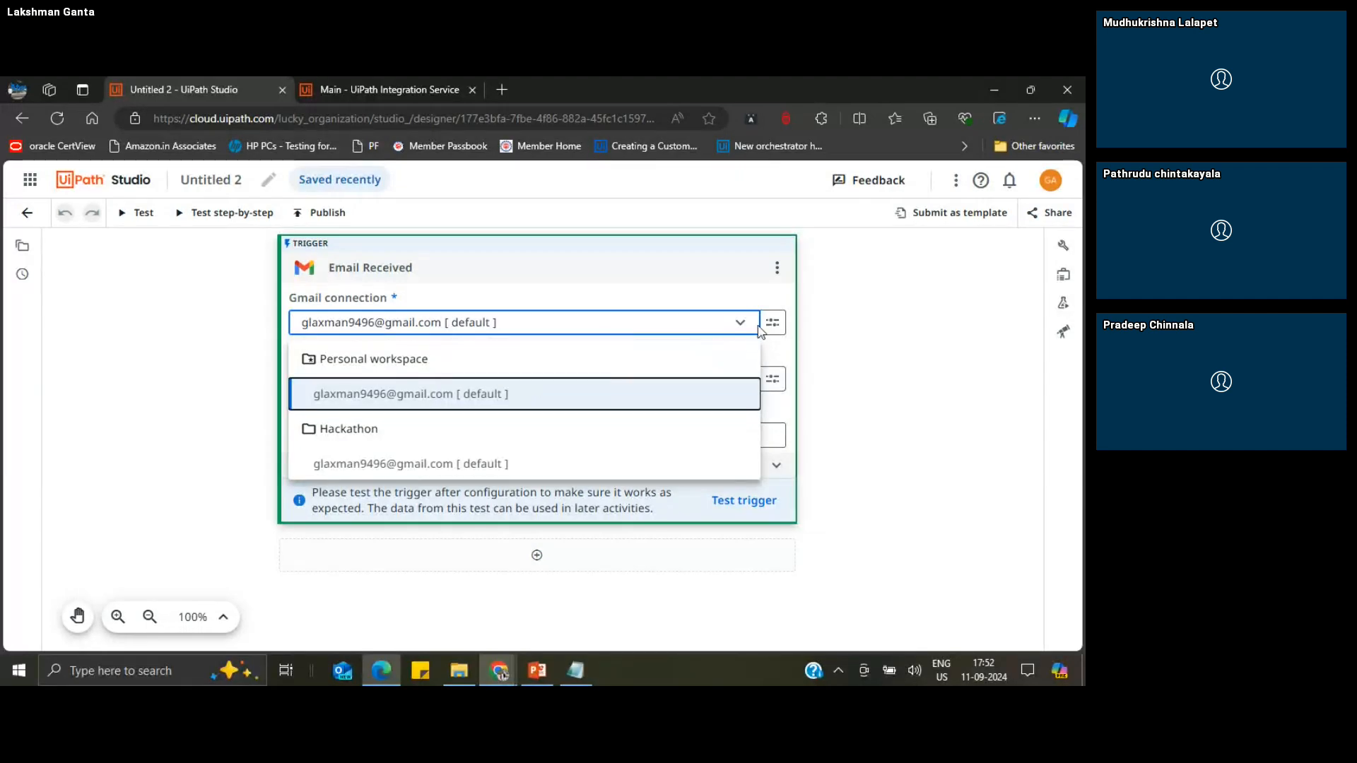
Step: Start adding a new Gmail connection to the Email Received trigger, opening its authentication page
{"action": "left_click", "coordinate": [776, 326]}
{"action": "left_click", "coordinate": [777, 327]}
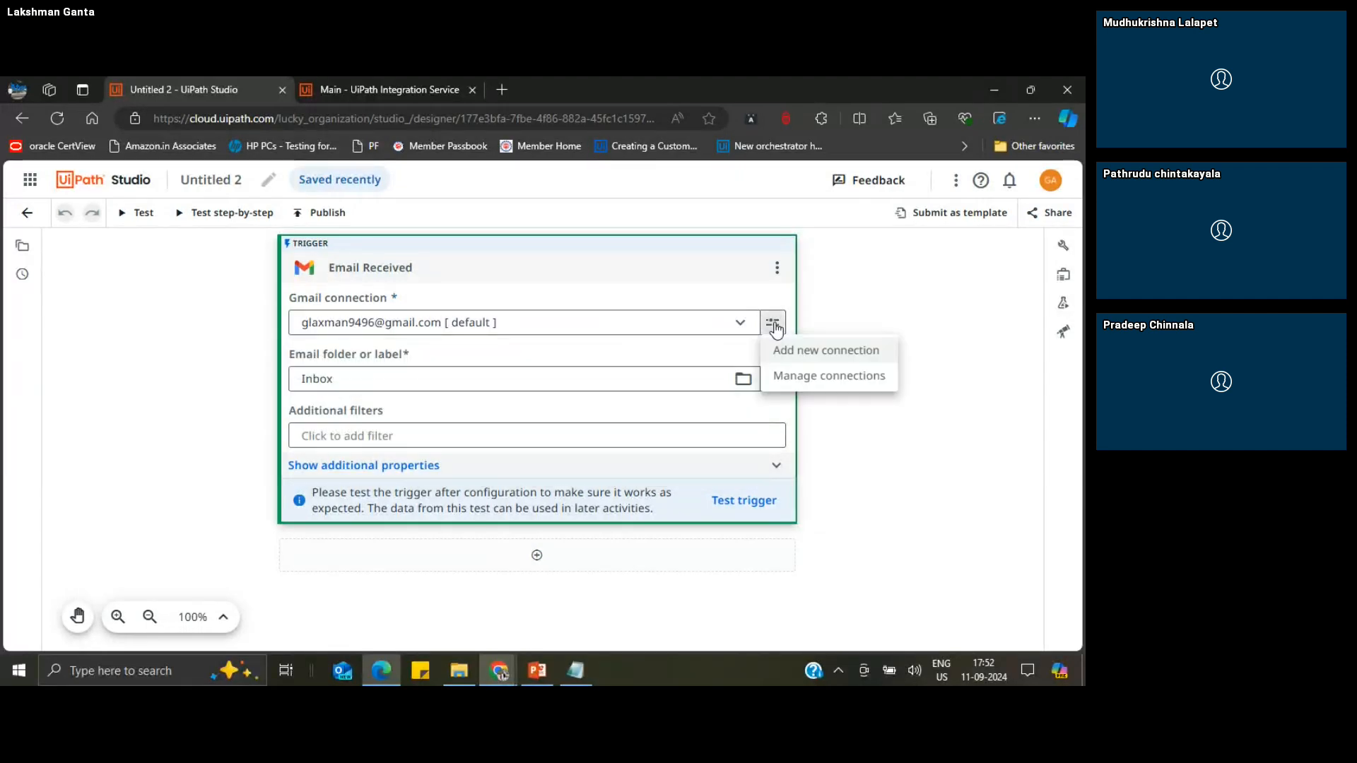
{"action": "left_click", "coordinate": [817, 351]}
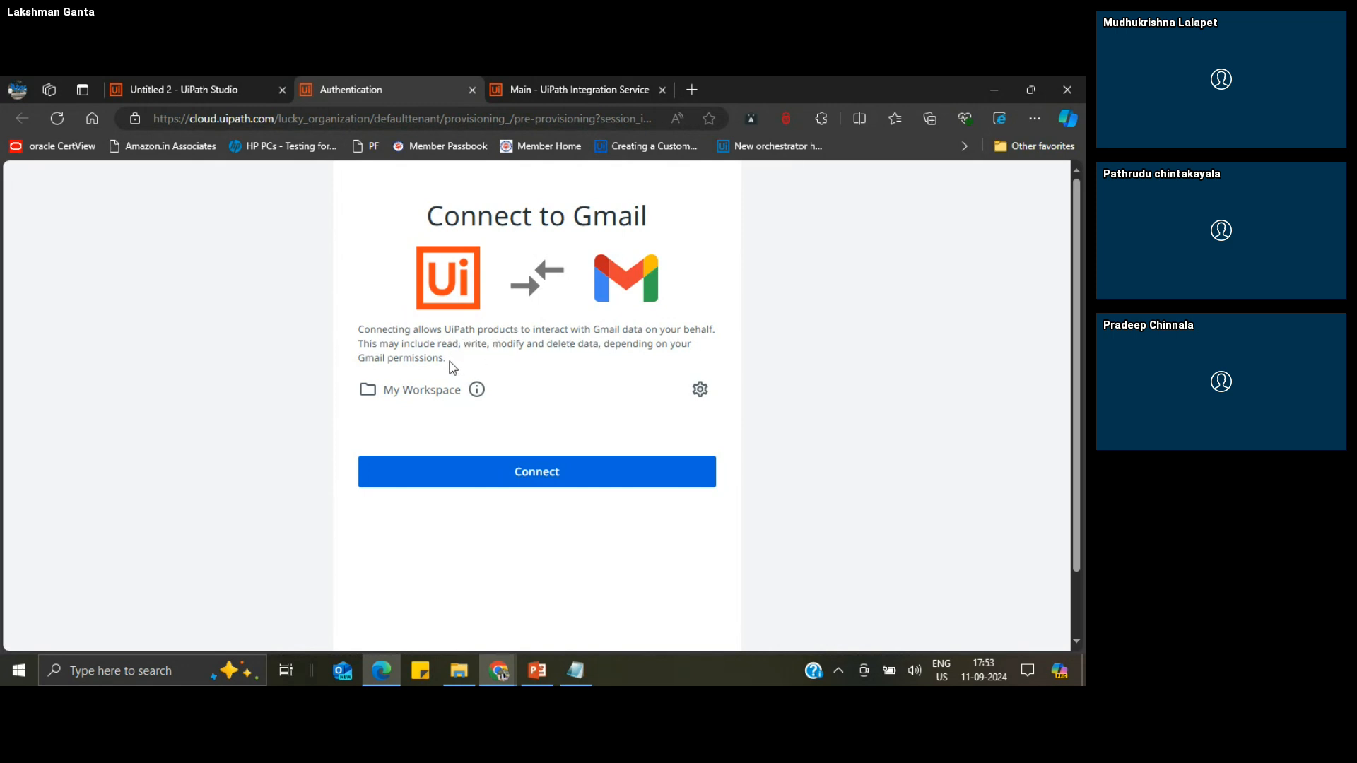
{"action": "left_click_drag", "start_coordinate": [450, 361], "coordinate": [442, 358]}
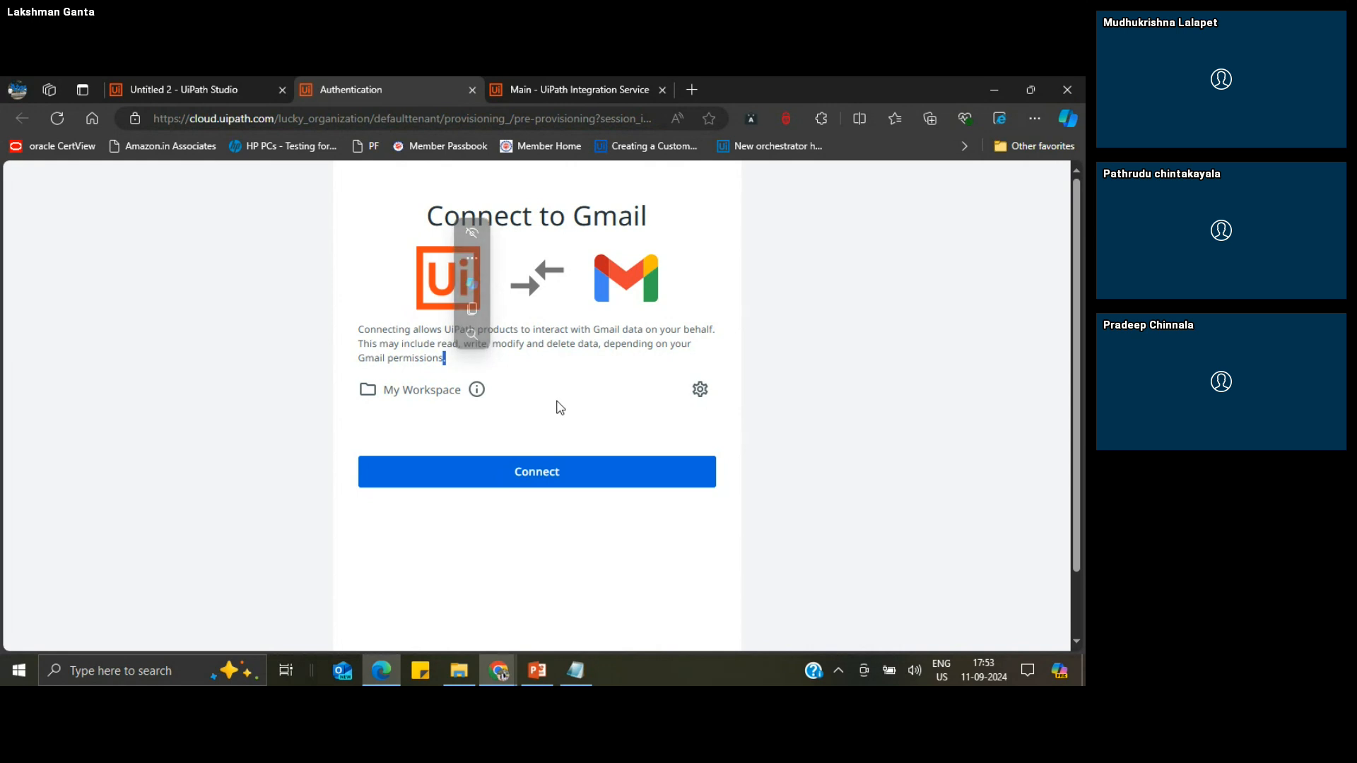
Step: View the list of My Workspace connections in Integration Service
{"action": "left_click", "coordinate": [566, 87]}
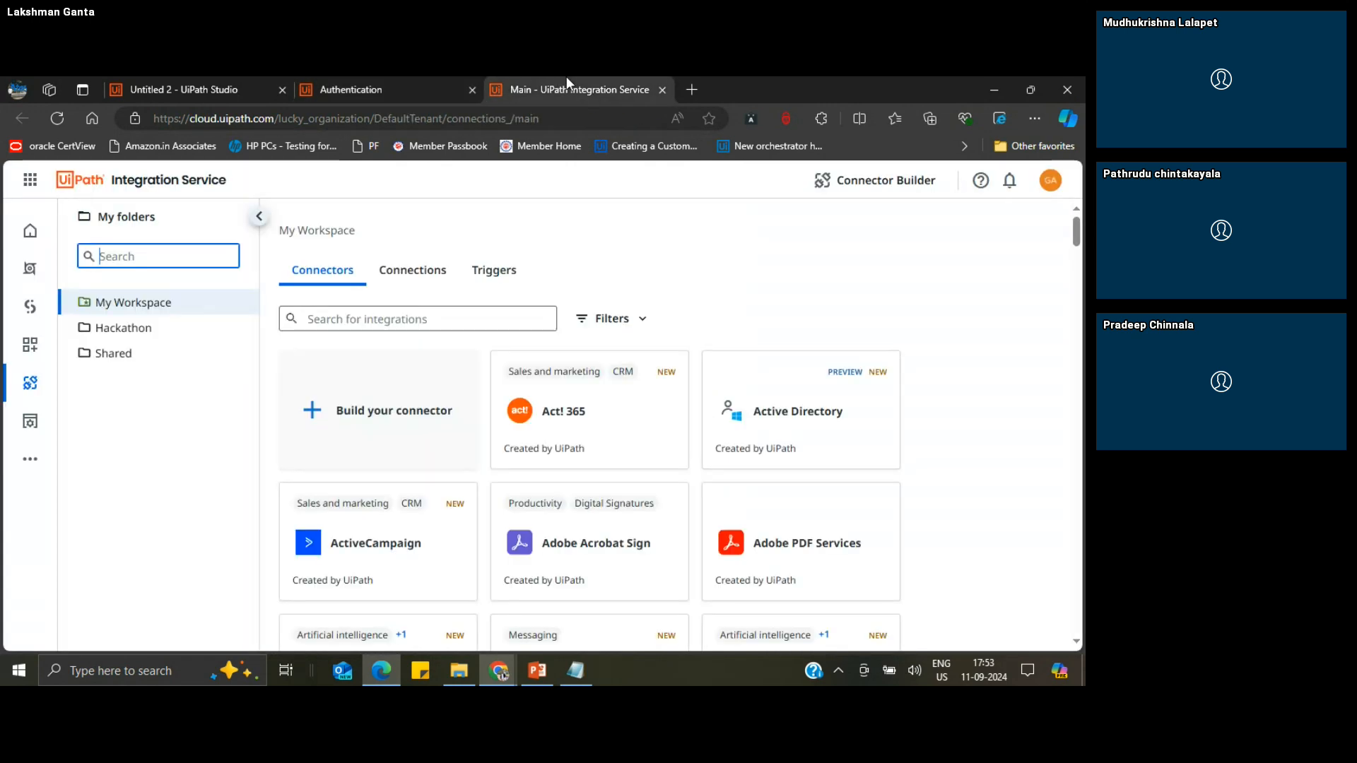
{"action": "left_click", "coordinate": [494, 270]}
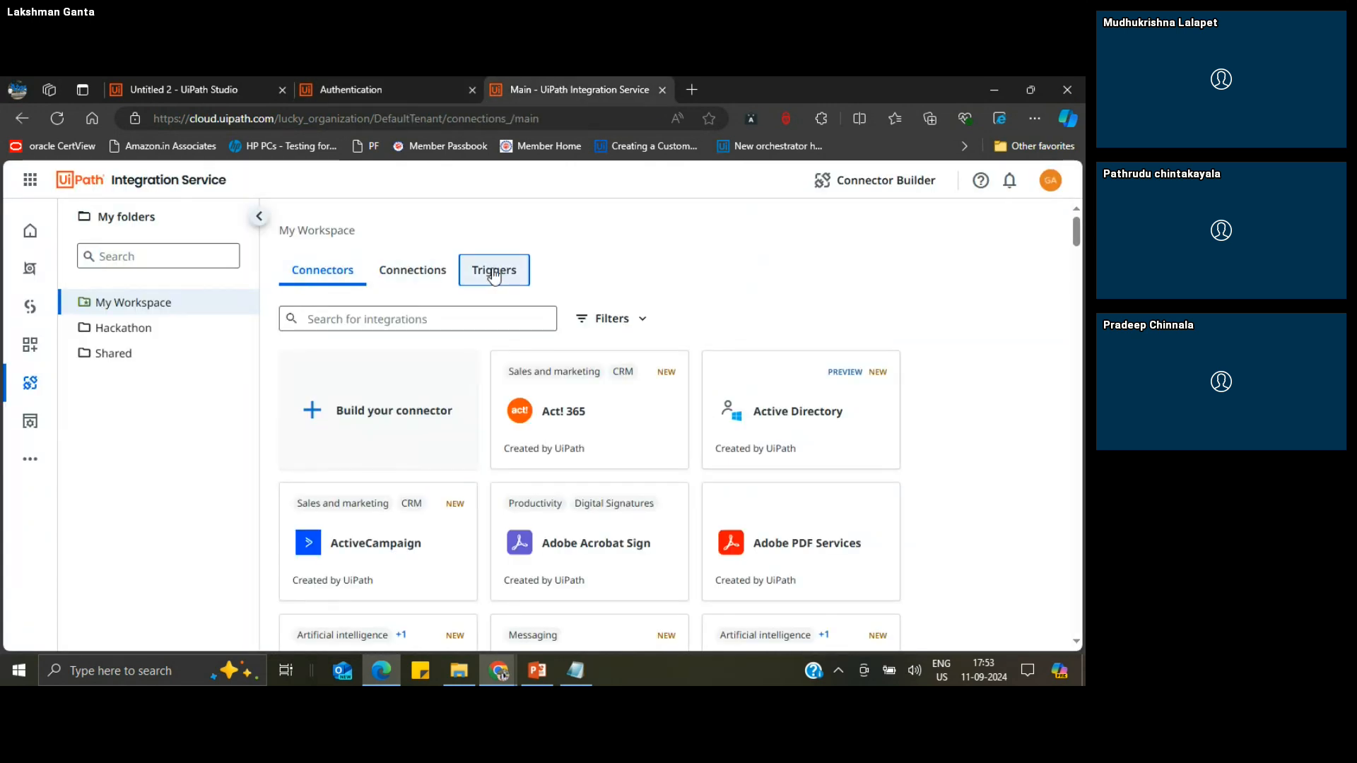
{"action": "left_click", "coordinate": [420, 274]}
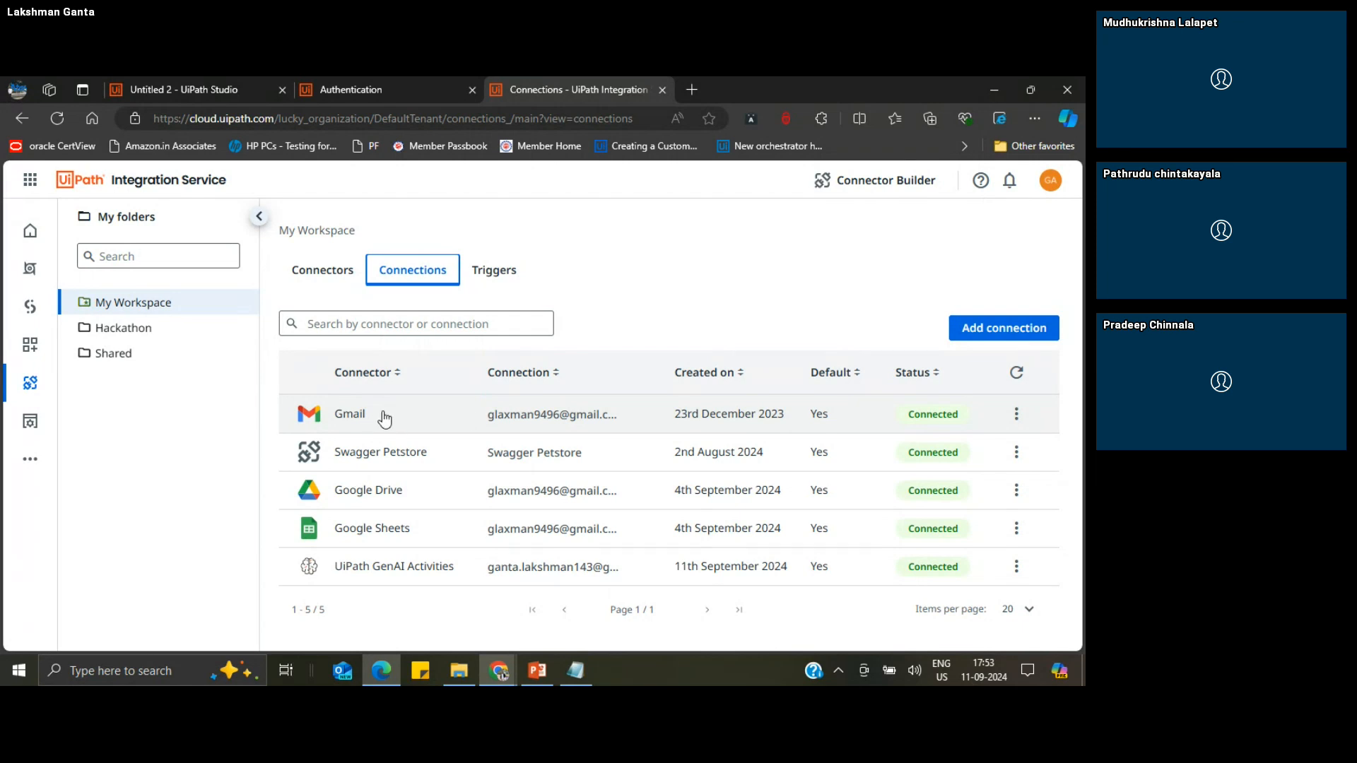
Step: Return to the Untitled 2 project and choose Inbox as the Email Received trigger's email folder
{"action": "left_click", "coordinate": [332, 79]}
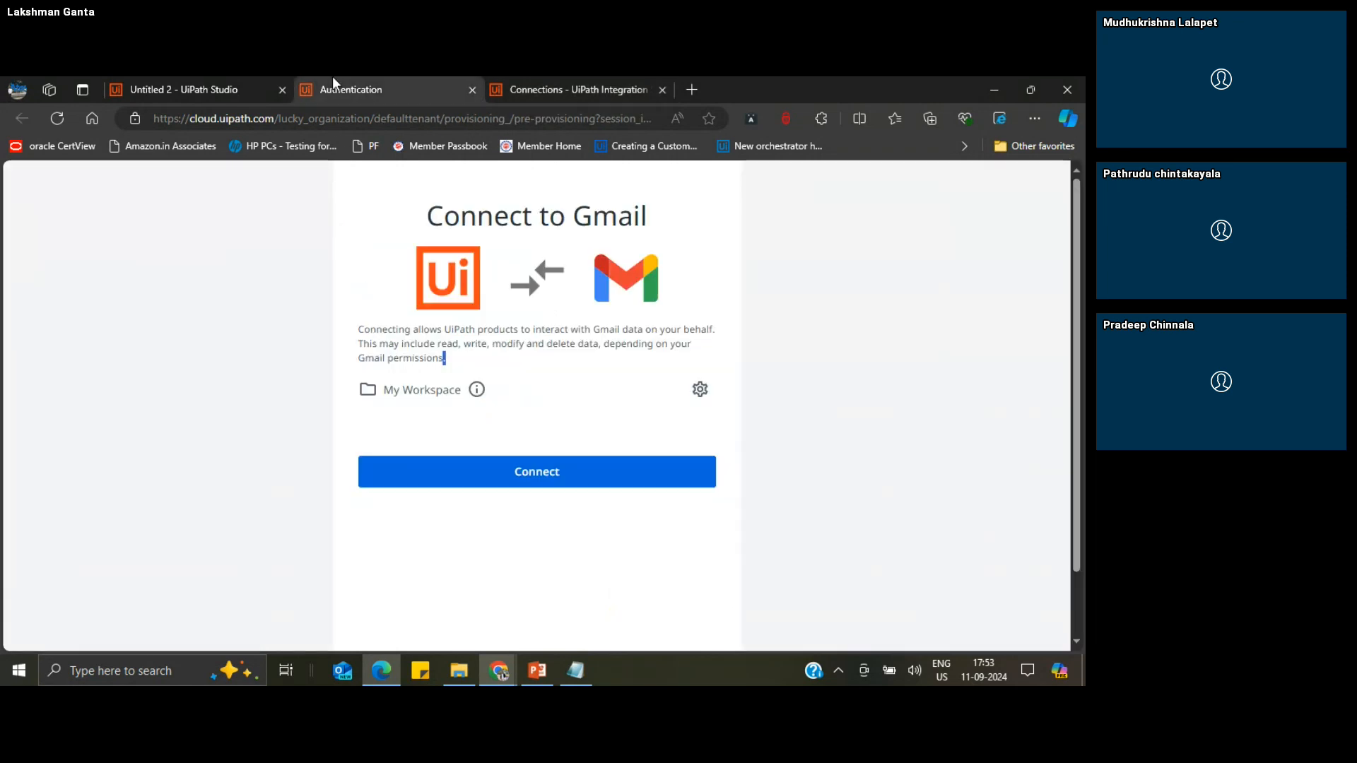
{"action": "left_click", "coordinate": [185, 79]}
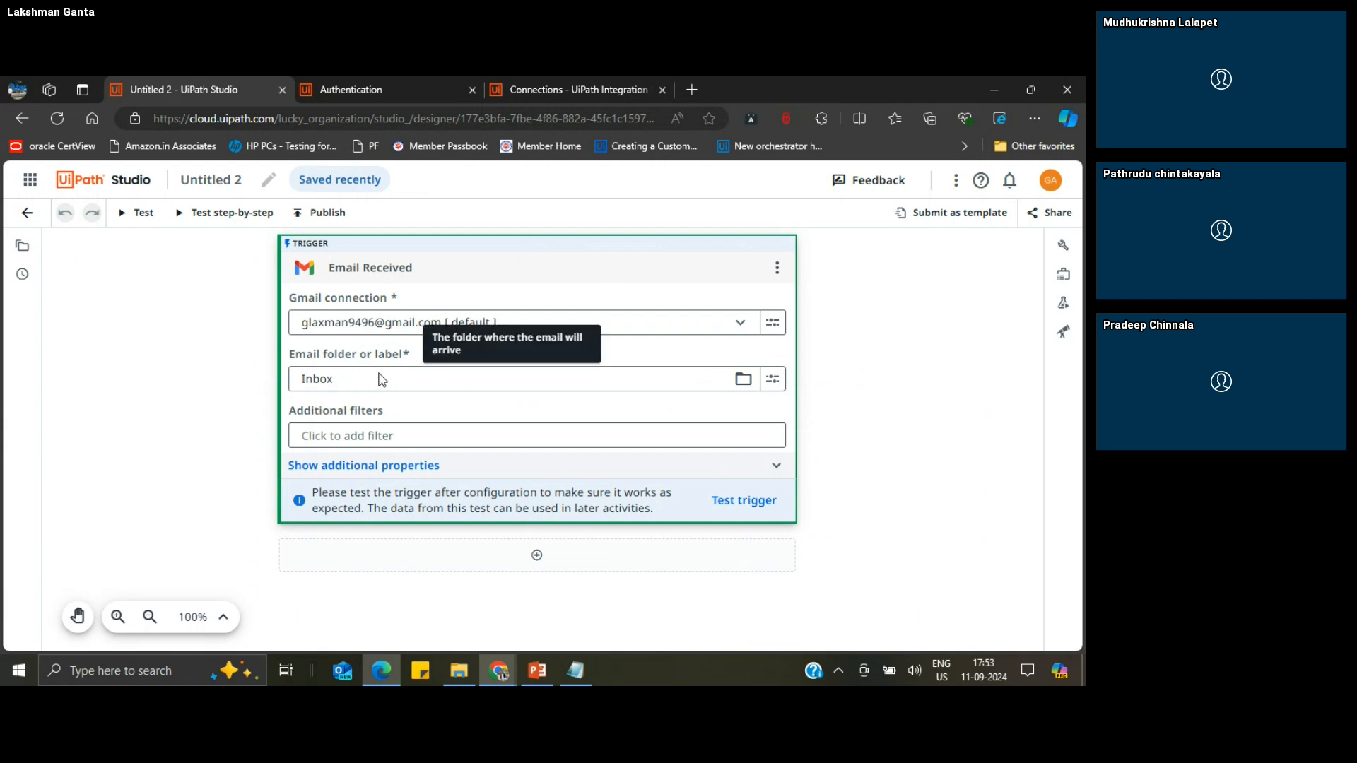
{"action": "left_click", "coordinate": [742, 382]}
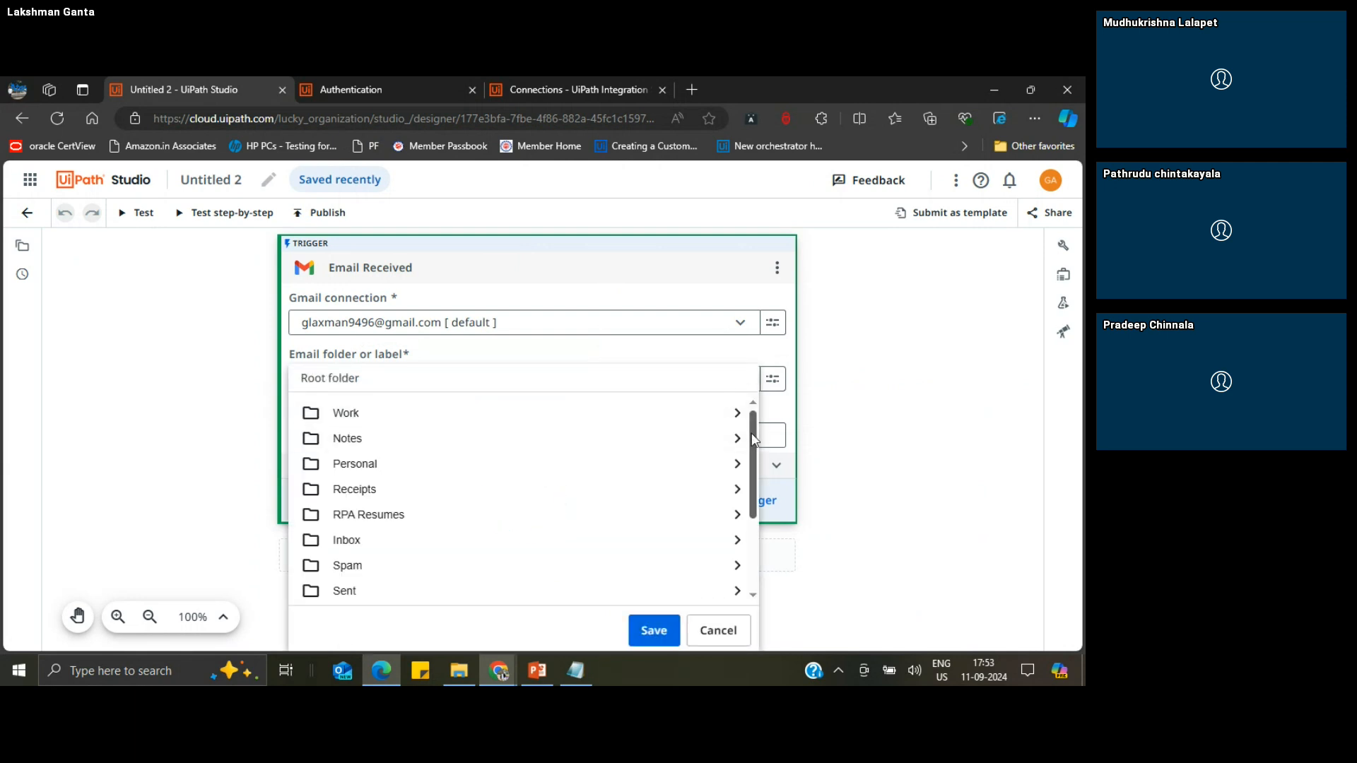
{"action": "mouse_move", "coordinate": [753, 439]}
{"action": "left_mouse_down"}
{"action": "mouse_move", "coordinate": [761, 520]}
{"action": "mouse_move", "coordinate": [763, 425]}
{"action": "left_mouse_up"}
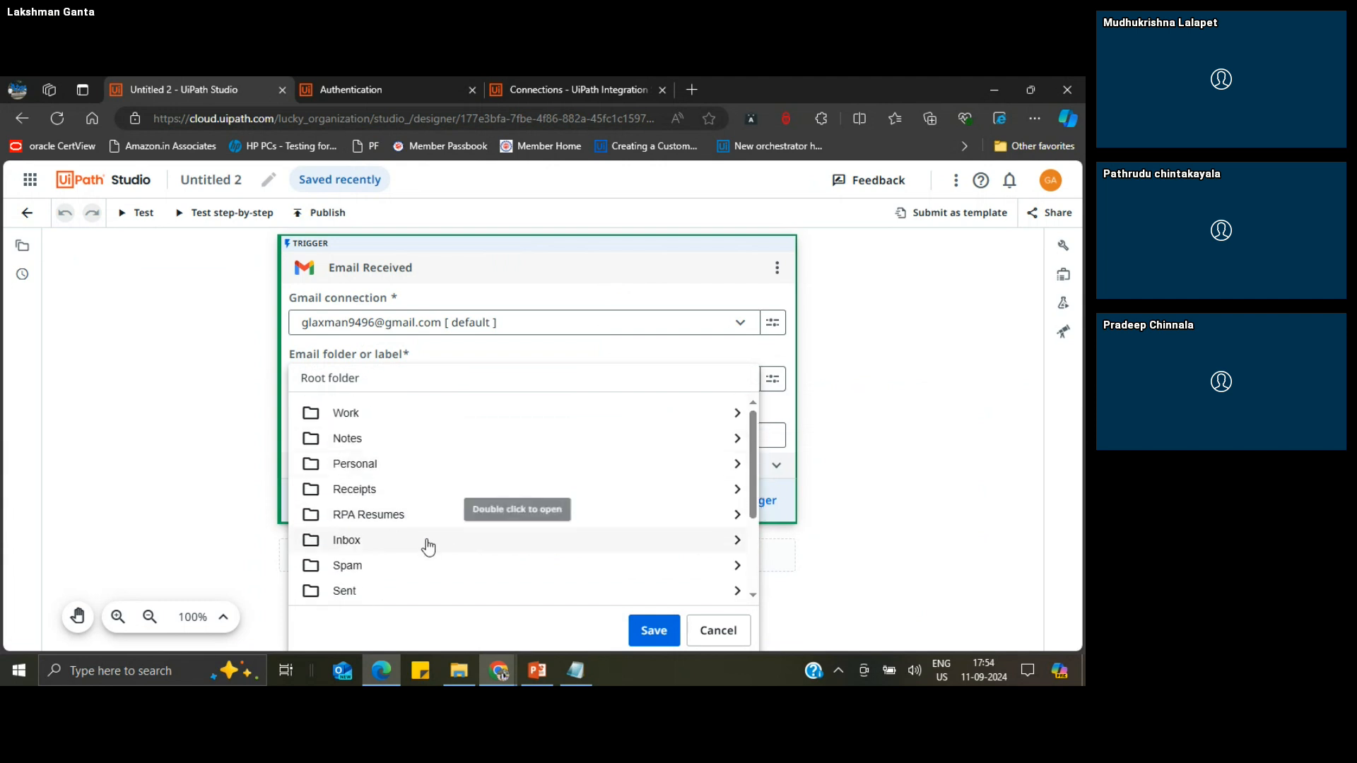
{"action": "left_click", "coordinate": [375, 542]}
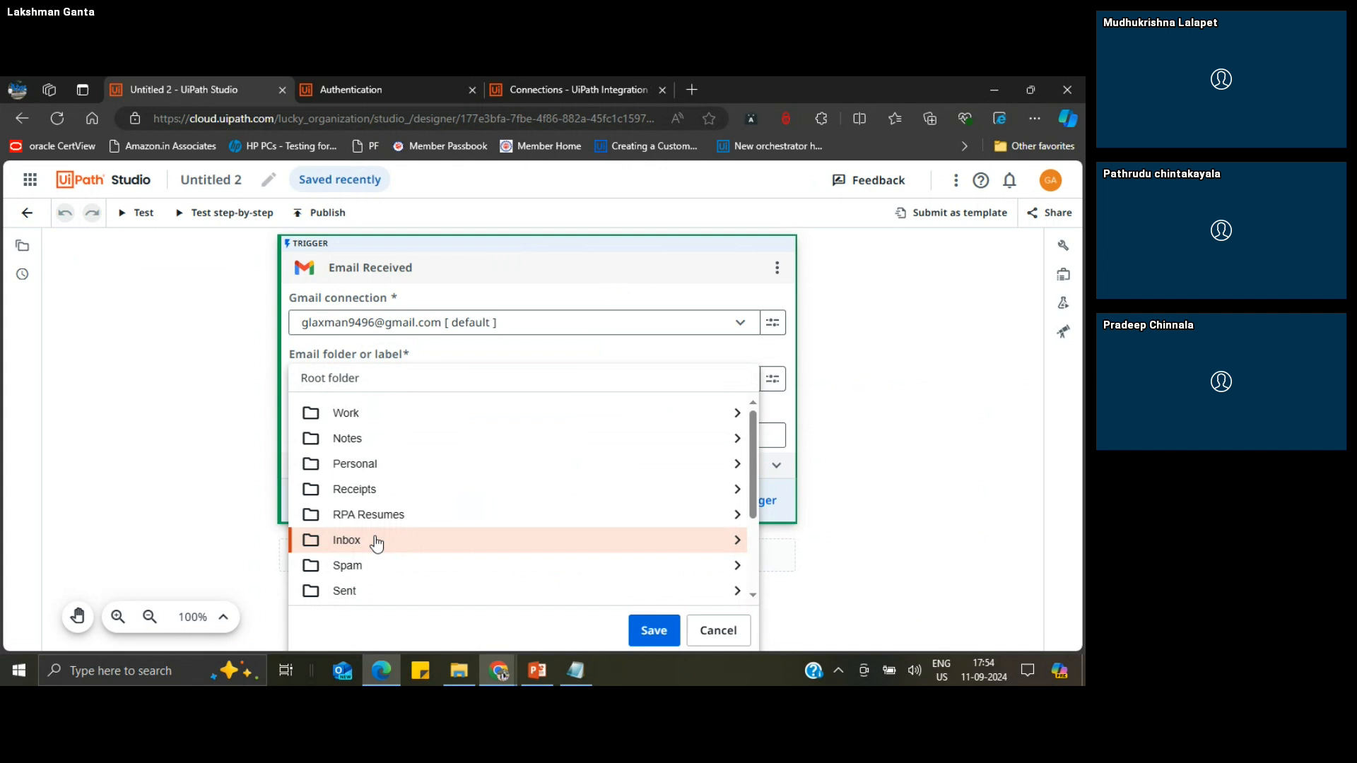
{"action": "left_click", "coordinate": [643, 630]}
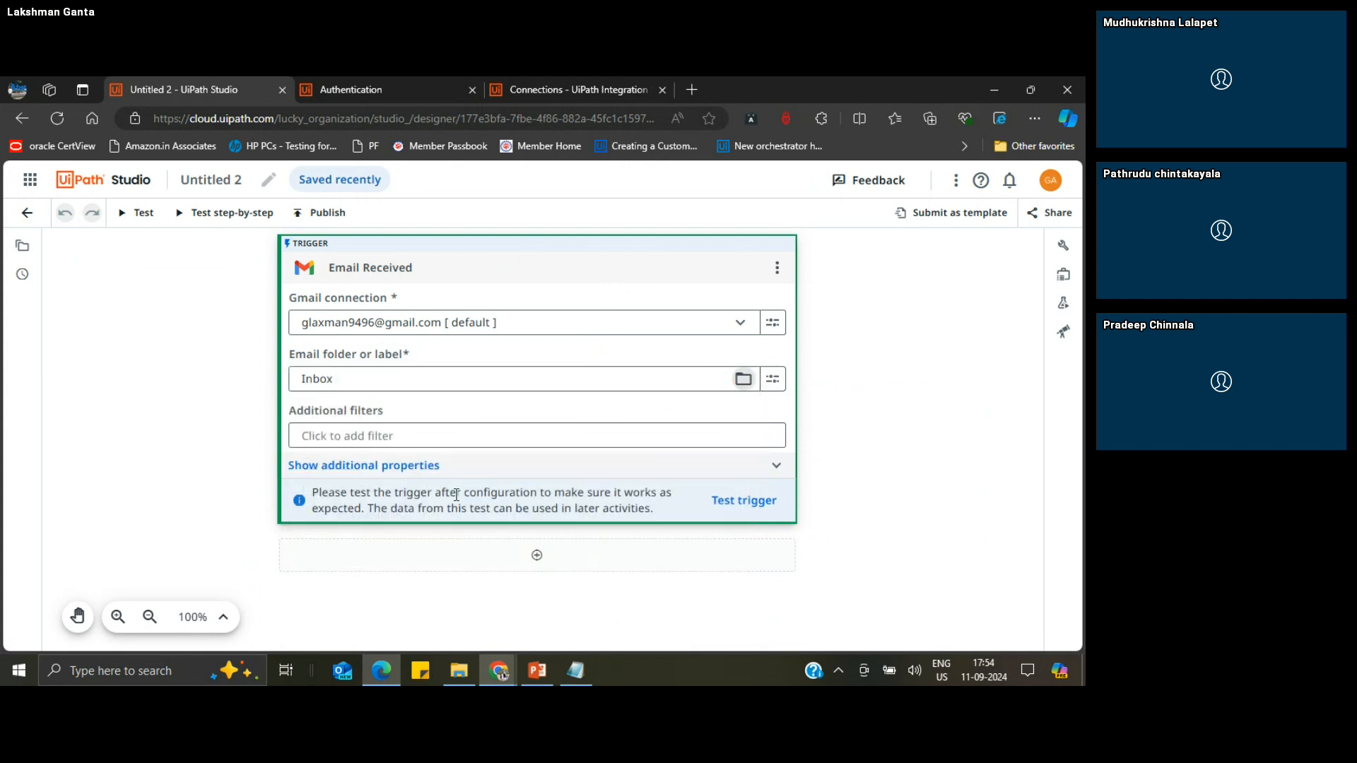
Step: Start an additional filter on the Email Received trigger, using Subject as the field for the first condition
{"action": "left_click", "coordinate": [363, 438]}
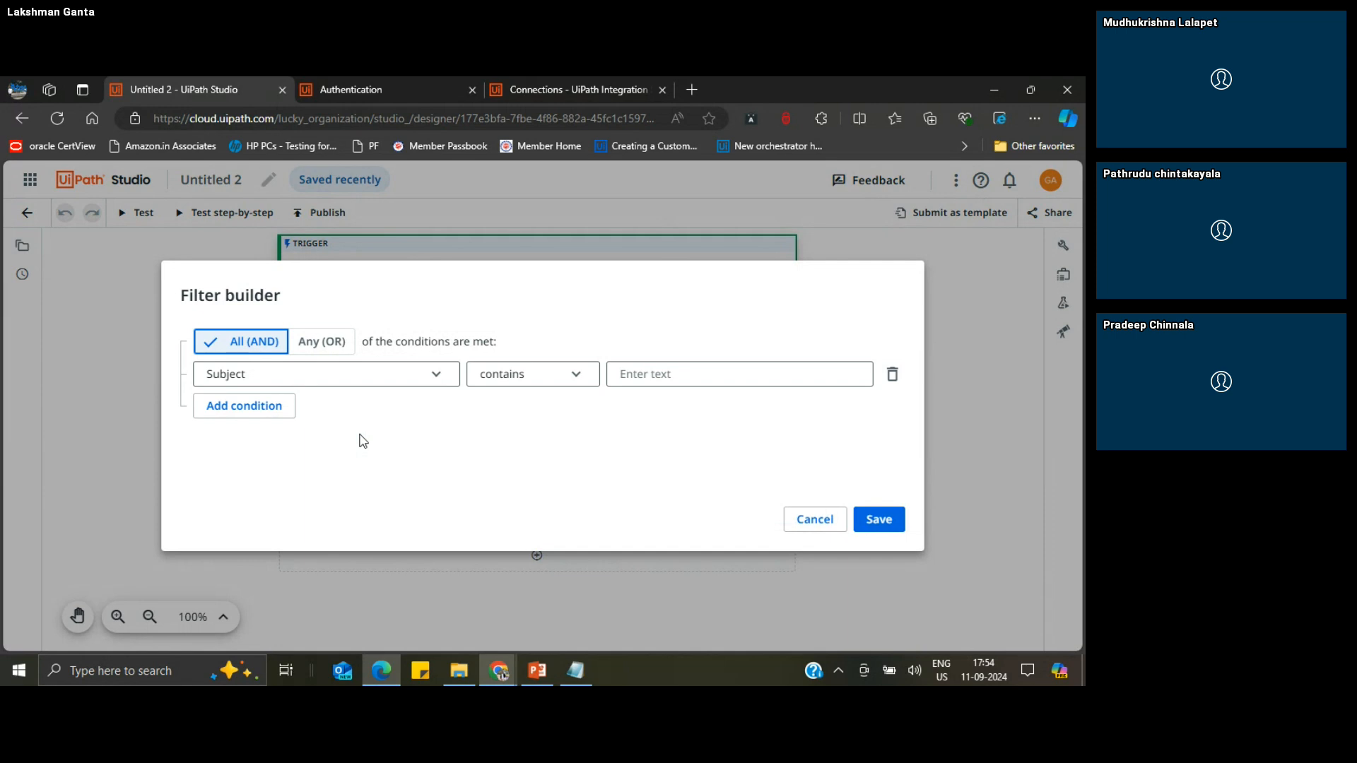
{"action": "left_click", "coordinate": [390, 375]}
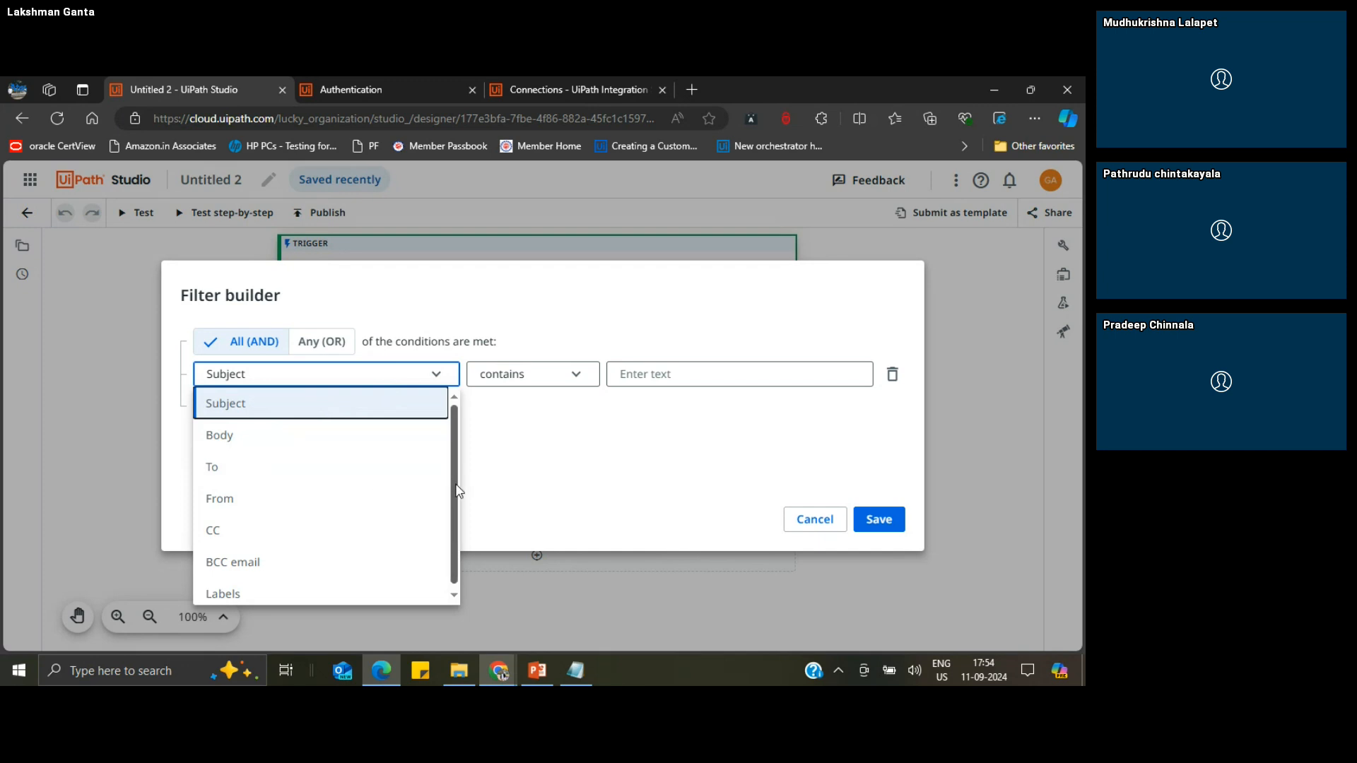
{"action": "scroll", "coordinate": [457, 490], "scroll_direction": "down", "scroll_amount": 1}
{"action": "left_click_drag", "start_coordinate": [456, 516], "coordinate": [460, 454]}
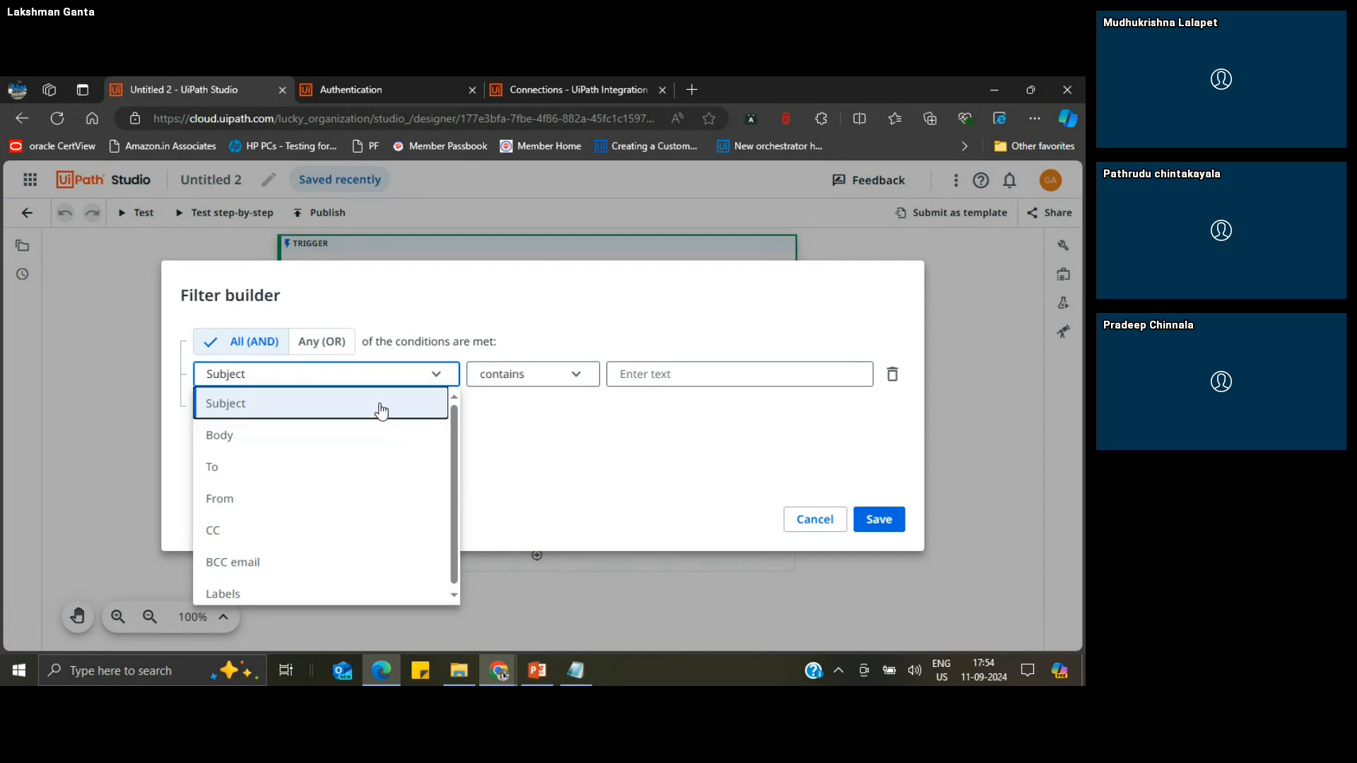
{"action": "left_click", "coordinate": [382, 409]}
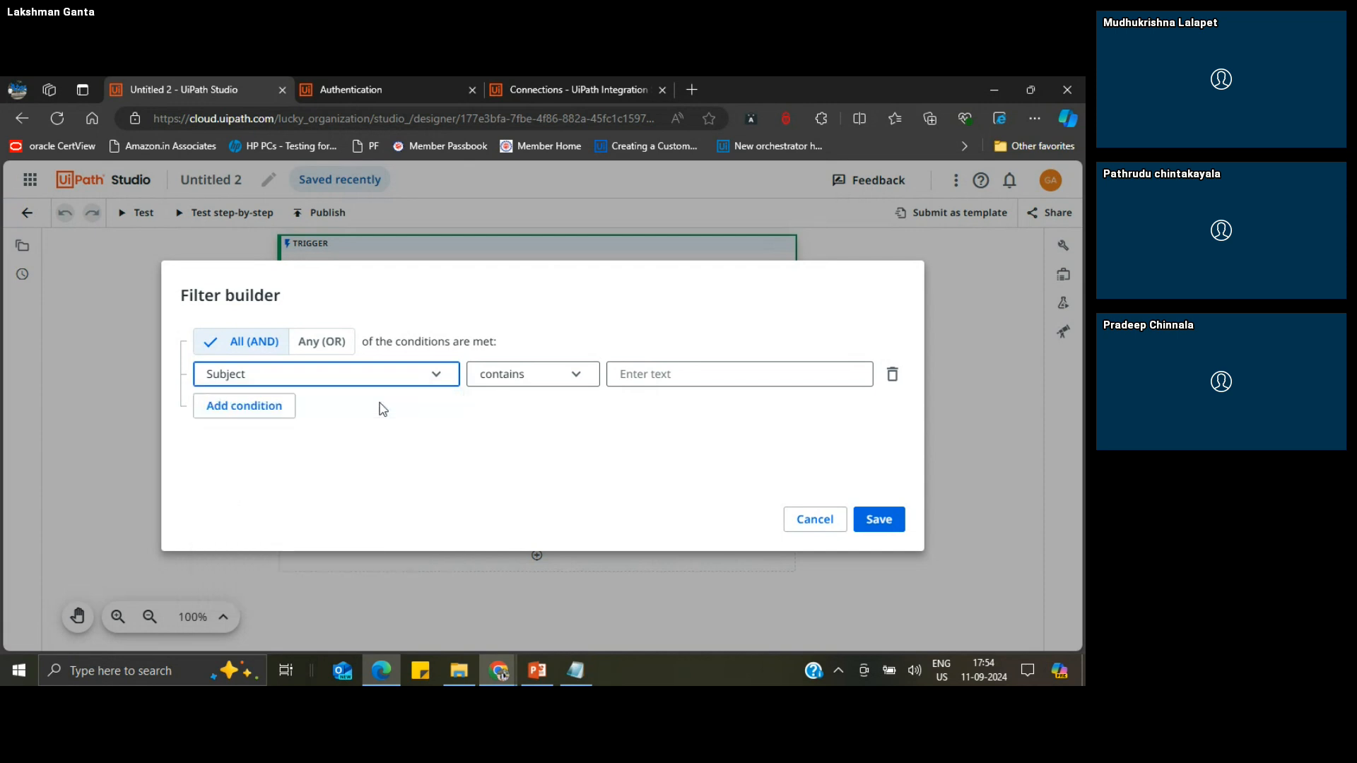
Step: Set the filter to match Any (OR) of the conditions and require the subject to contain "UiPath Query"
{"action": "left_click", "coordinate": [324, 345]}
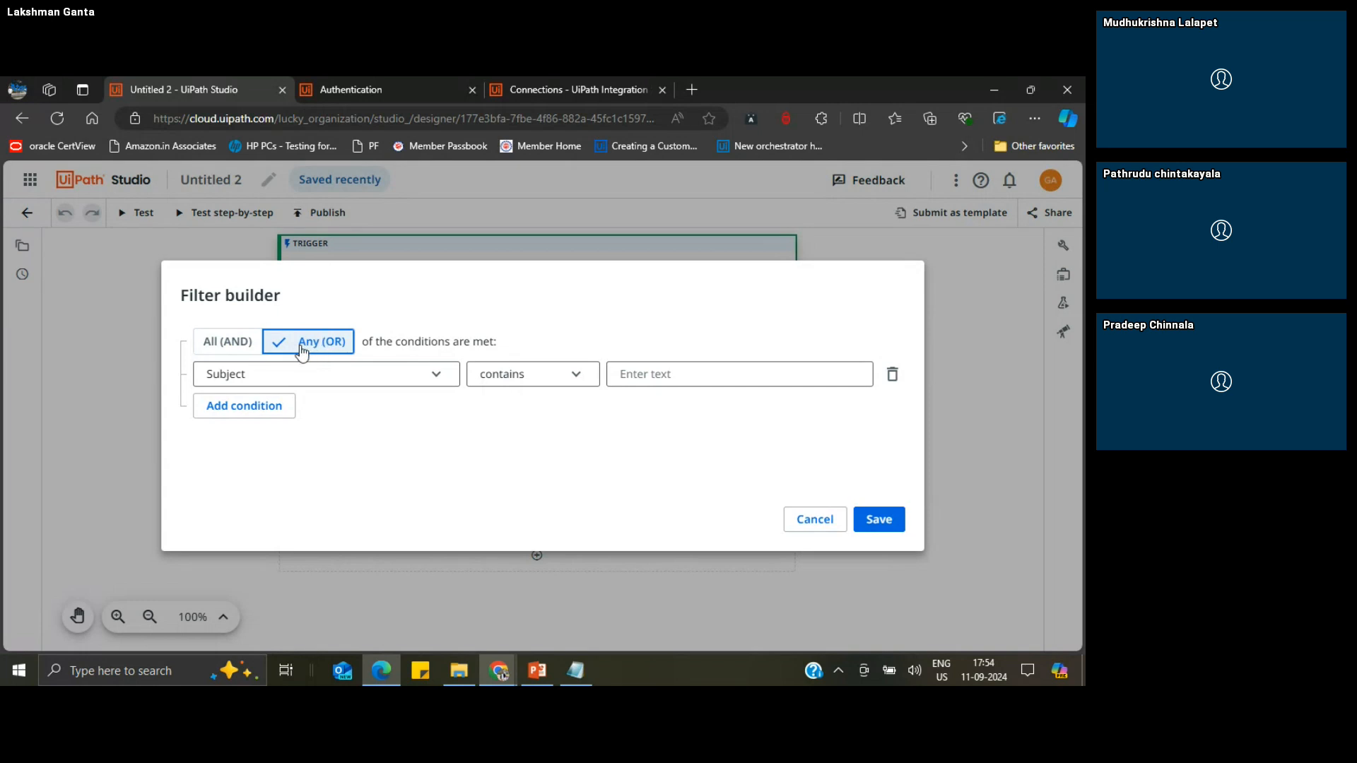
{"action": "left_click", "coordinate": [229, 347]}
{"action": "left_click", "coordinate": [315, 344]}
{"action": "left_click", "coordinate": [548, 376]}
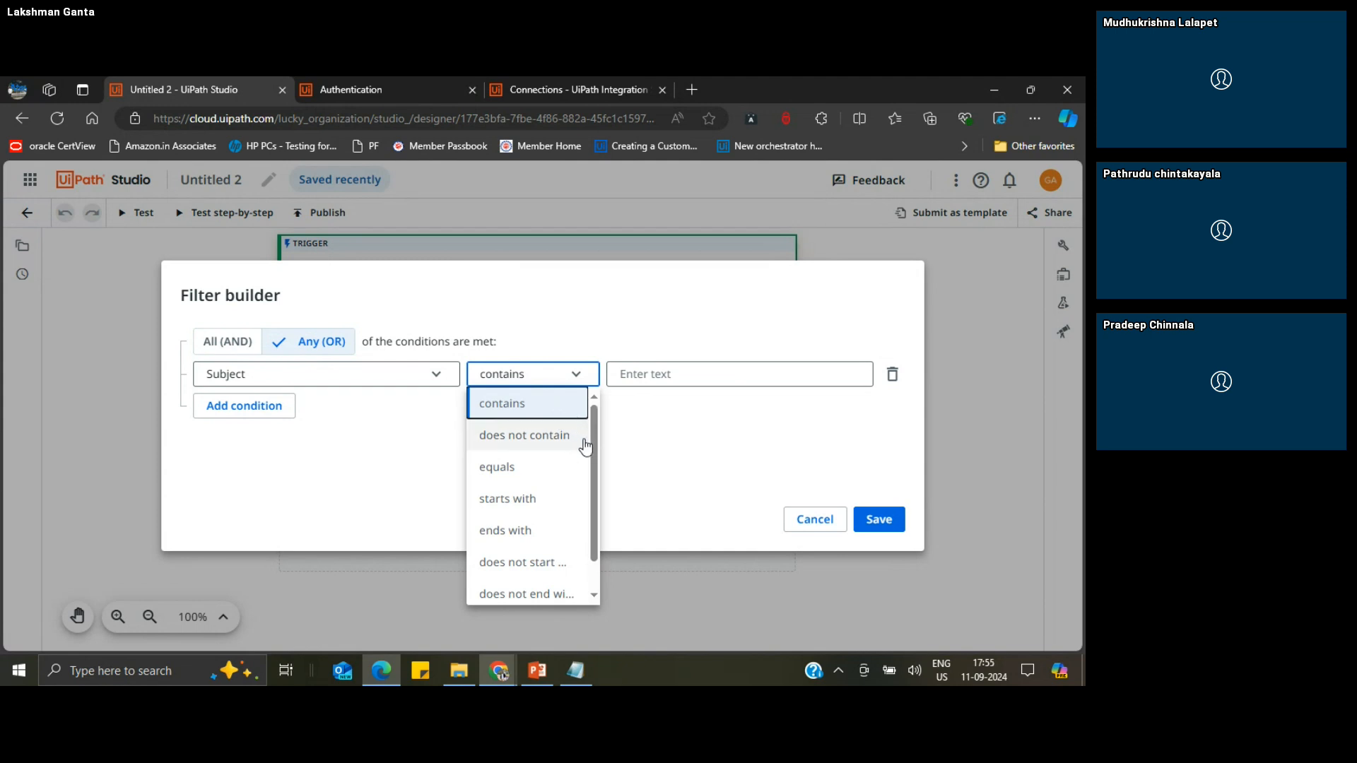
{"action": "left_click_drag", "start_coordinate": [594, 463], "coordinate": [604, 426]}
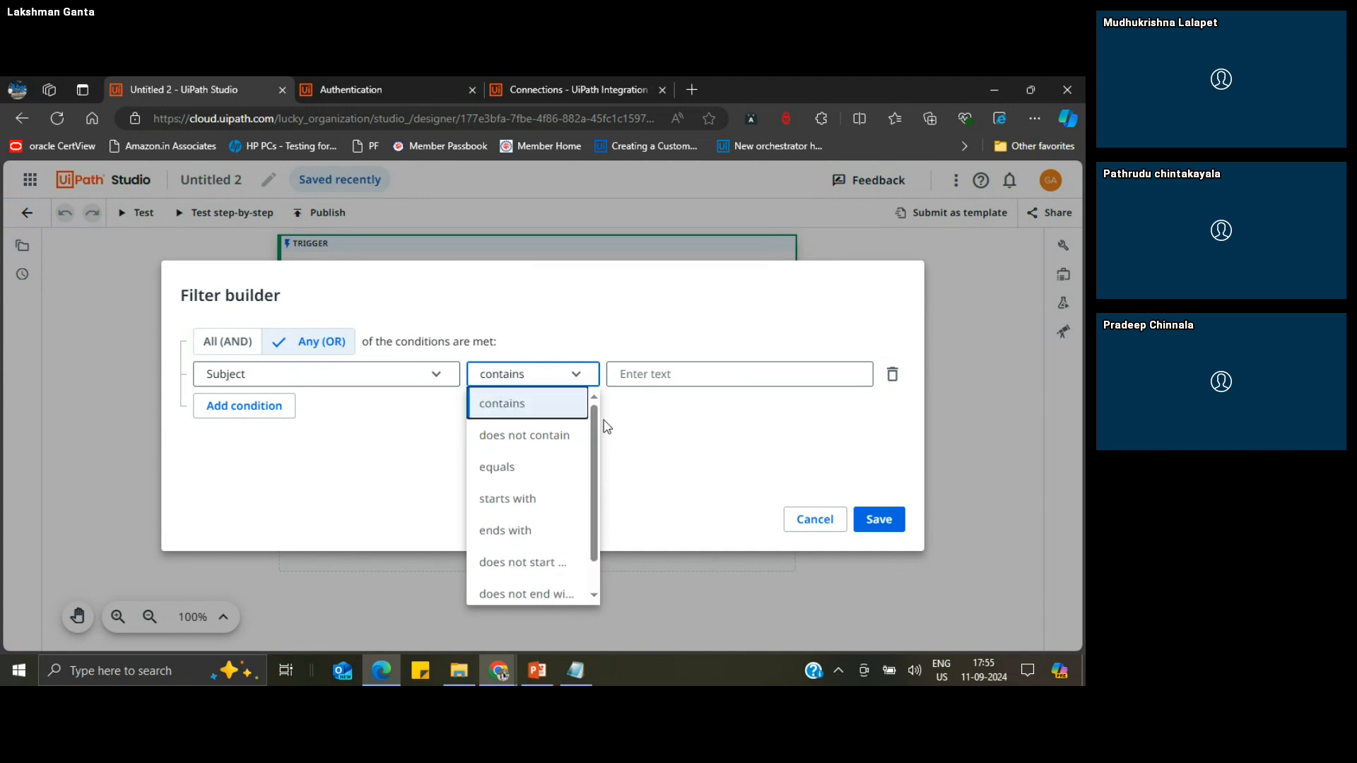
{"action": "left_click", "coordinate": [633, 376]}
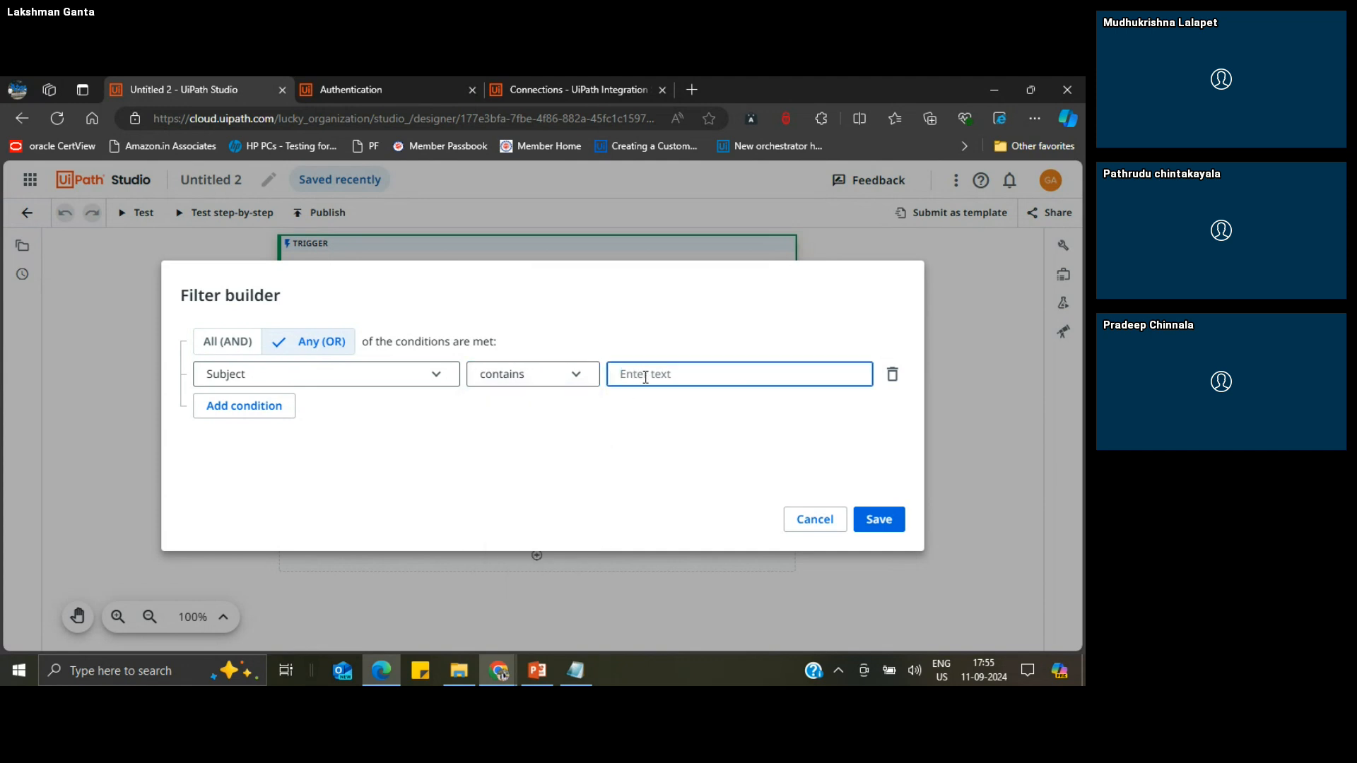
{"action": "type", "text": "UiPath Qy"}
{"action": "type", "text": "ery"}
{"action": "left_click", "coordinate": [256, 410]}
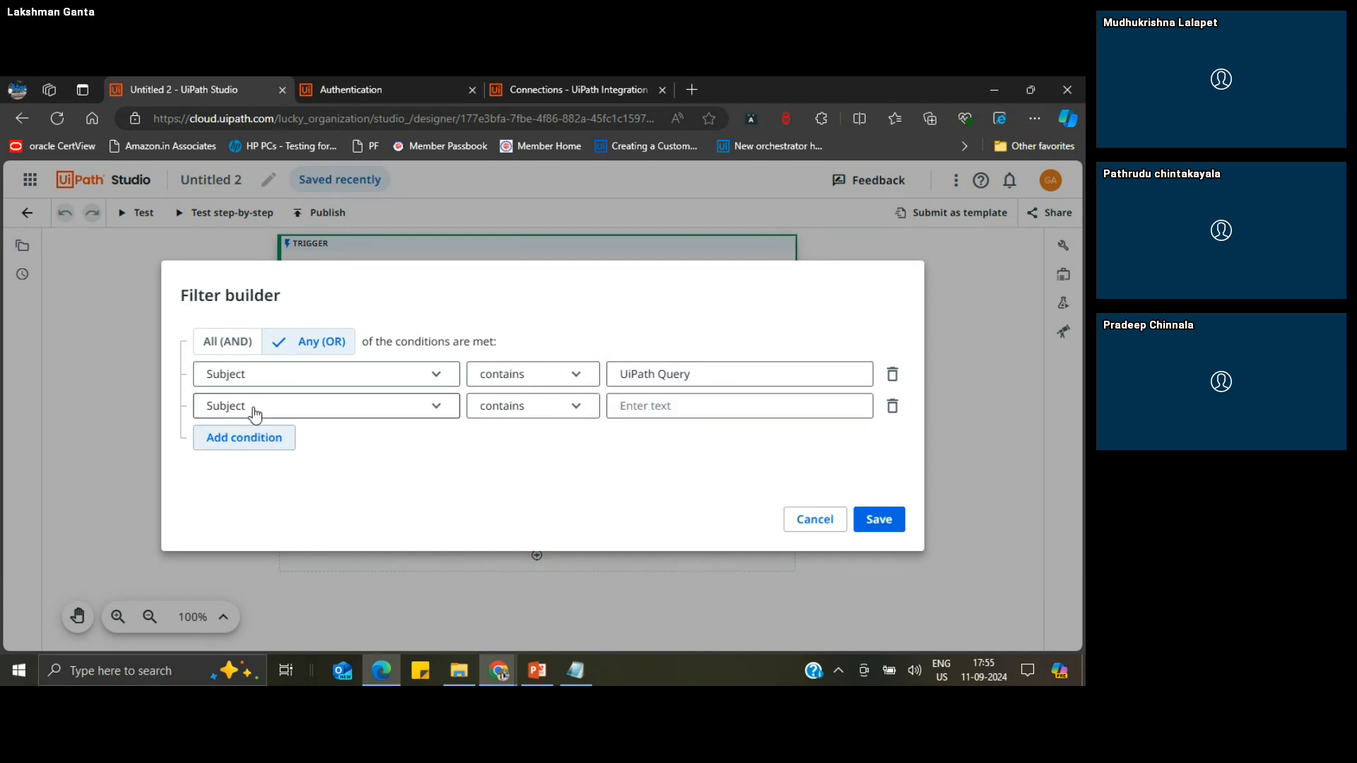
{"action": "left_click", "coordinate": [397, 417]}
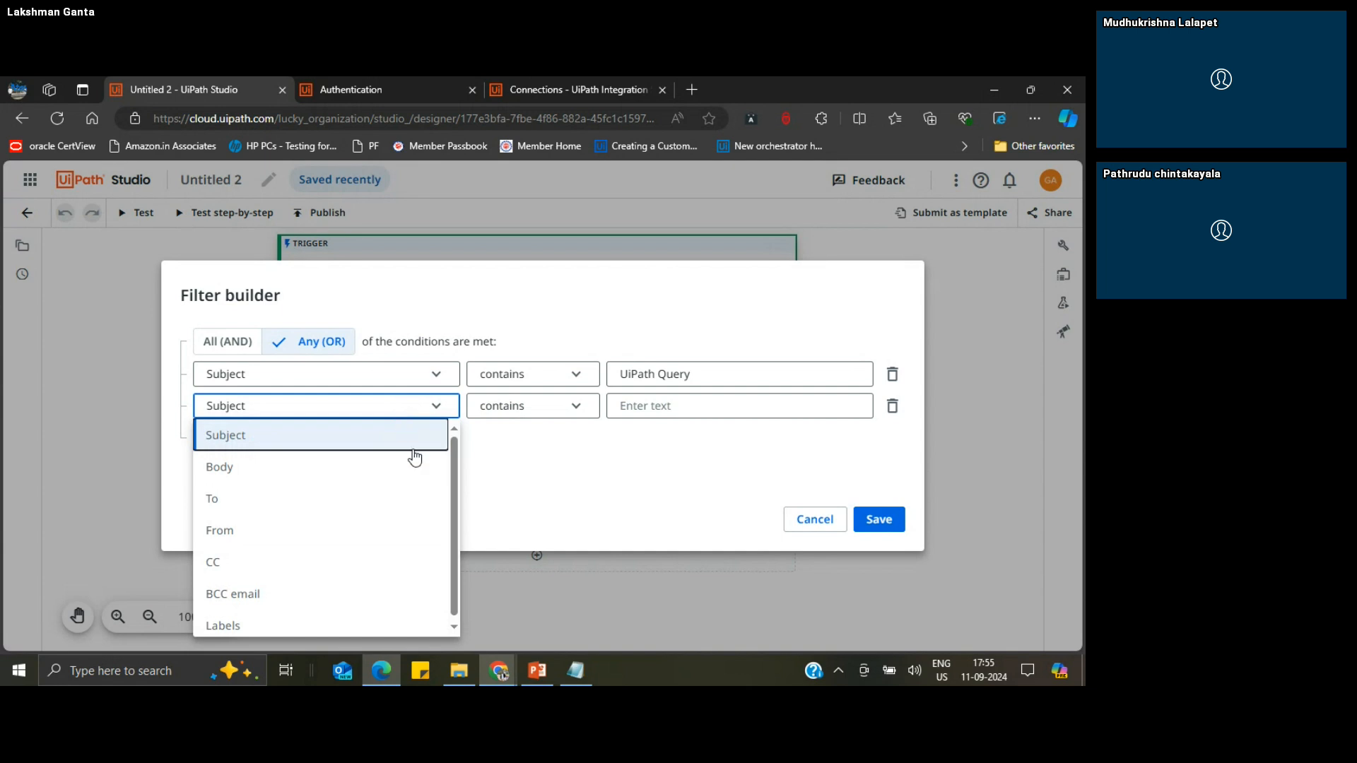
{"action": "left_click", "coordinate": [518, 494]}
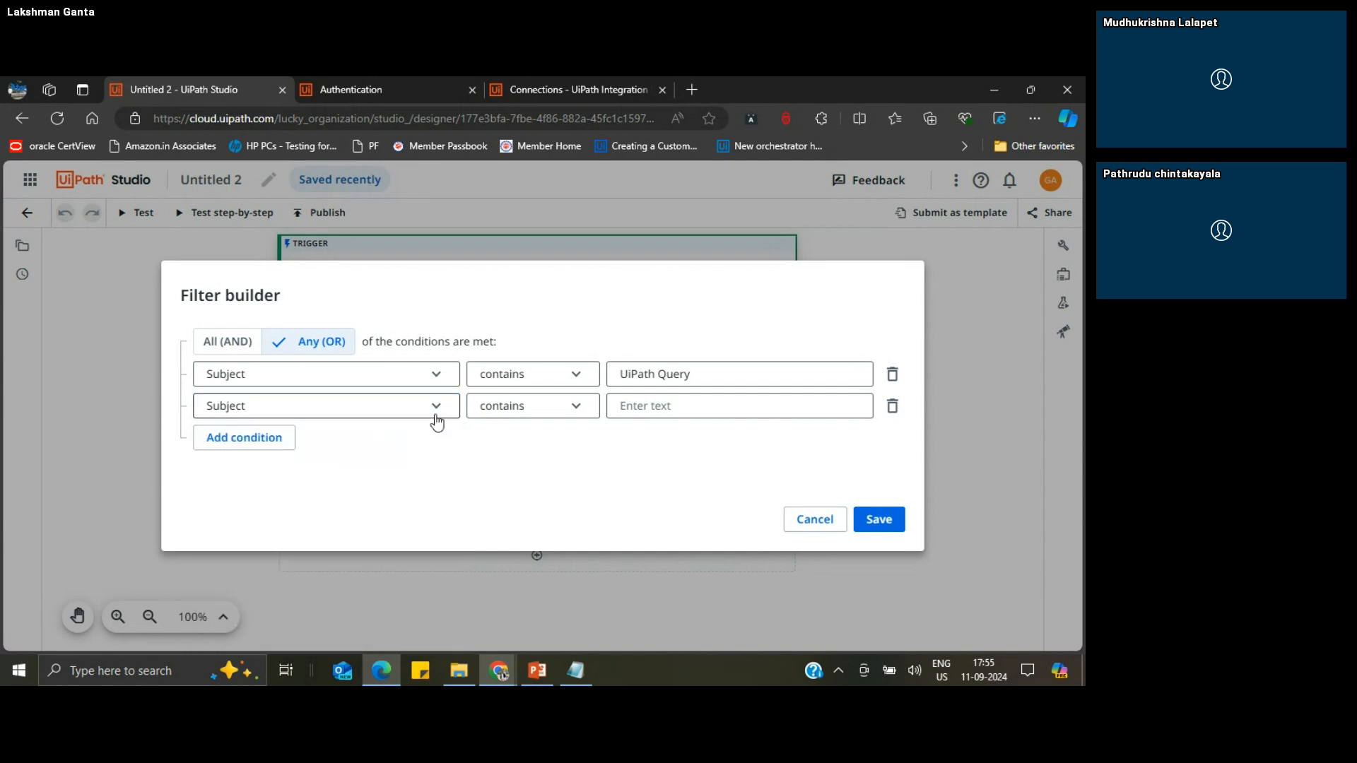
{"action": "left_click", "coordinate": [893, 410]}
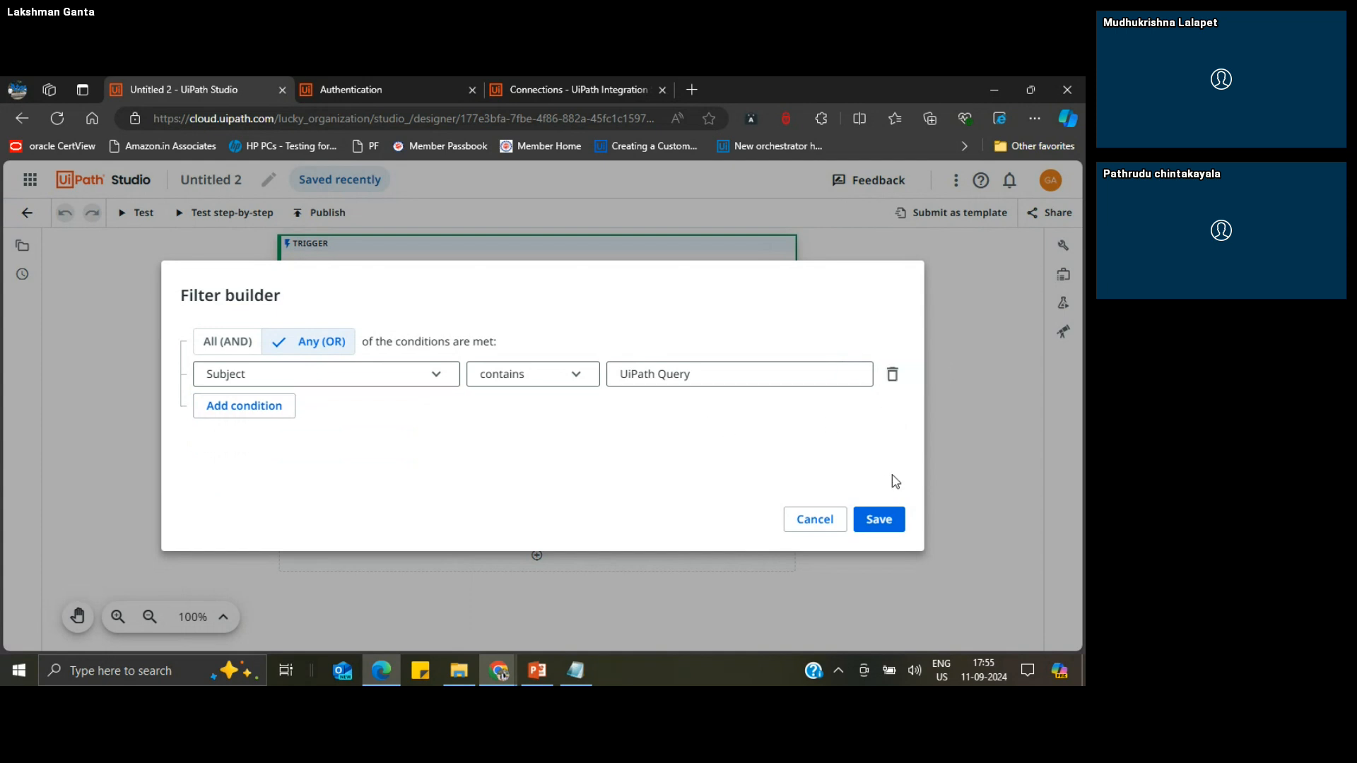
Step: Save the filter and set Mark as read to True in the trigger's additional properties, keeping With attachments only off
{"action": "left_click", "coordinate": [887, 520]}
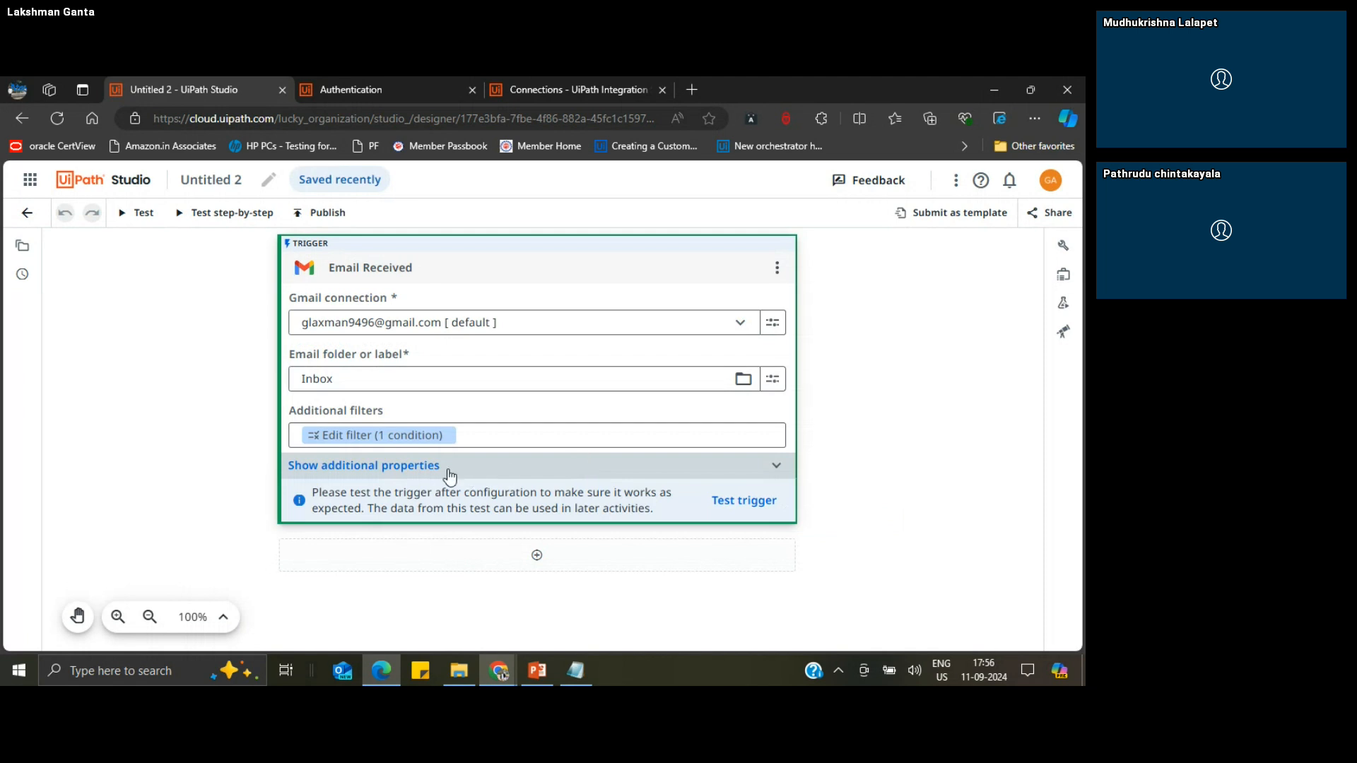
{"action": "left_click", "coordinate": [391, 472]}
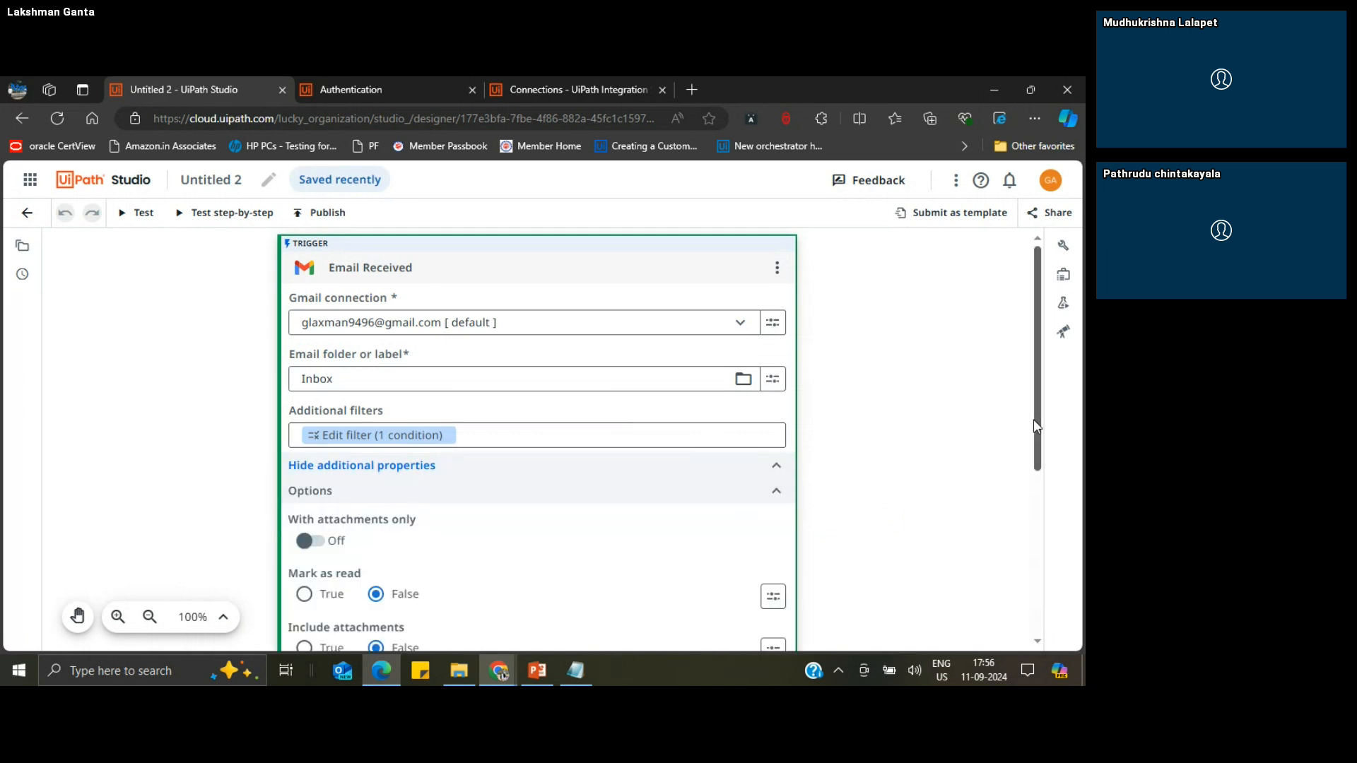
{"action": "left_click_drag", "start_coordinate": [1035, 421], "coordinate": [1047, 477]}
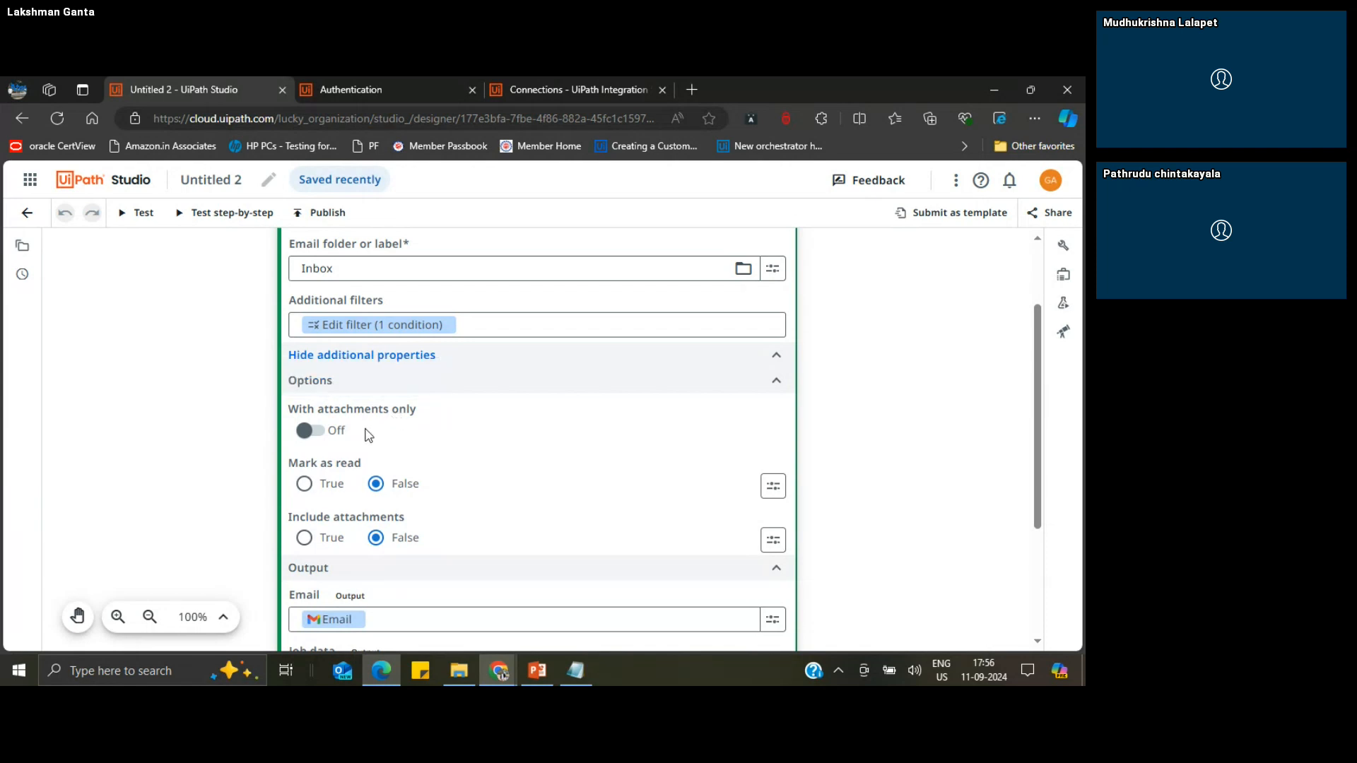
{"action": "left_click", "coordinate": [318, 432]}
{"action": "left_click", "coordinate": [316, 432]}
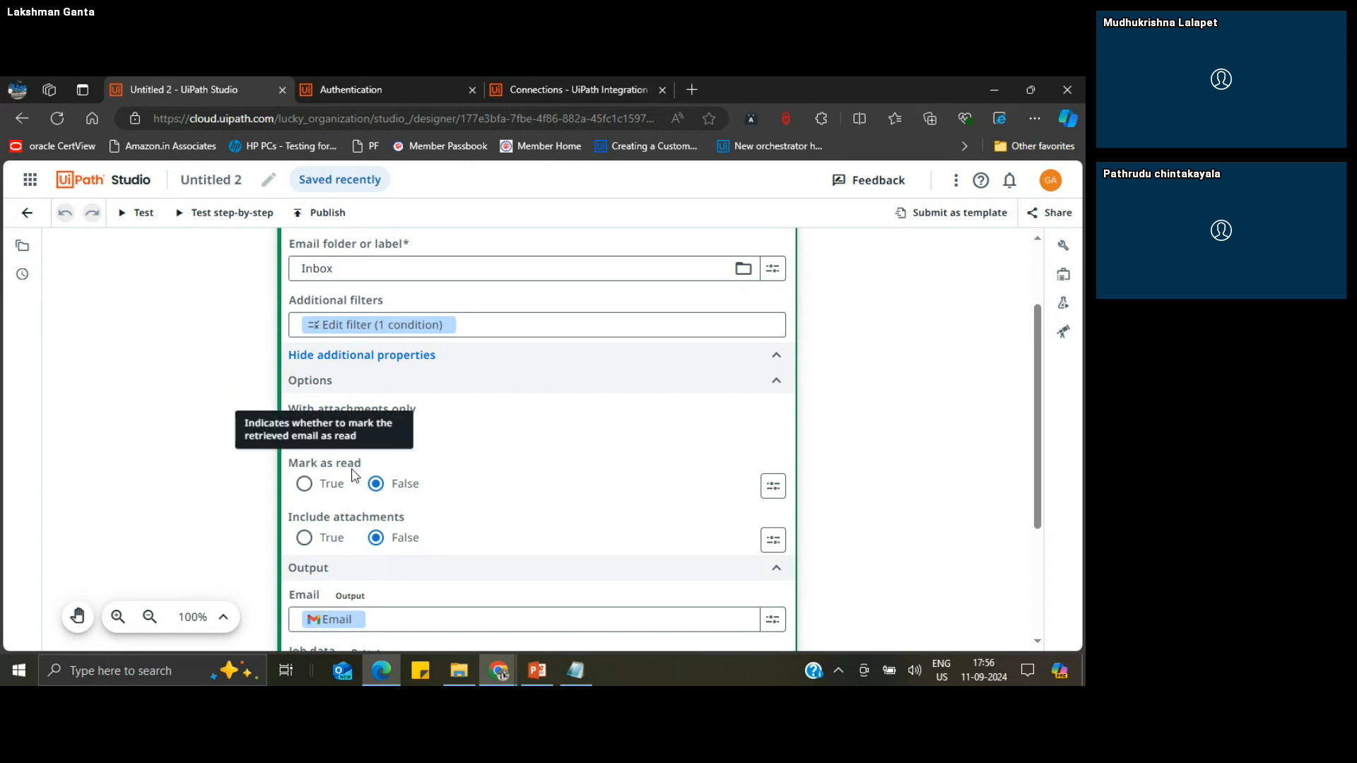
{"action": "left_click", "coordinate": [306, 485]}
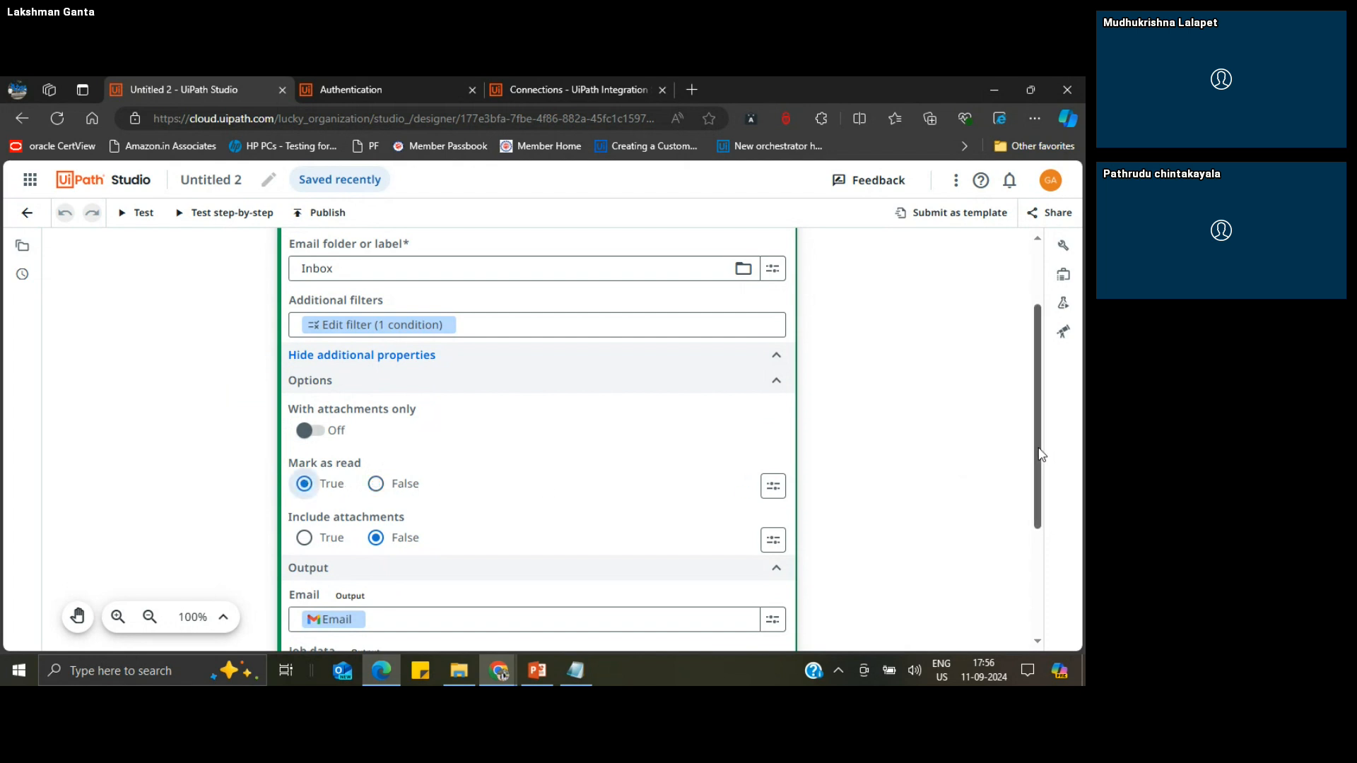
Step: Review the Email Received trigger's output fields and properties, and display the workflow's Data manager
{"action": "left_click_drag", "start_coordinate": [1040, 455], "coordinate": [1041, 500]}
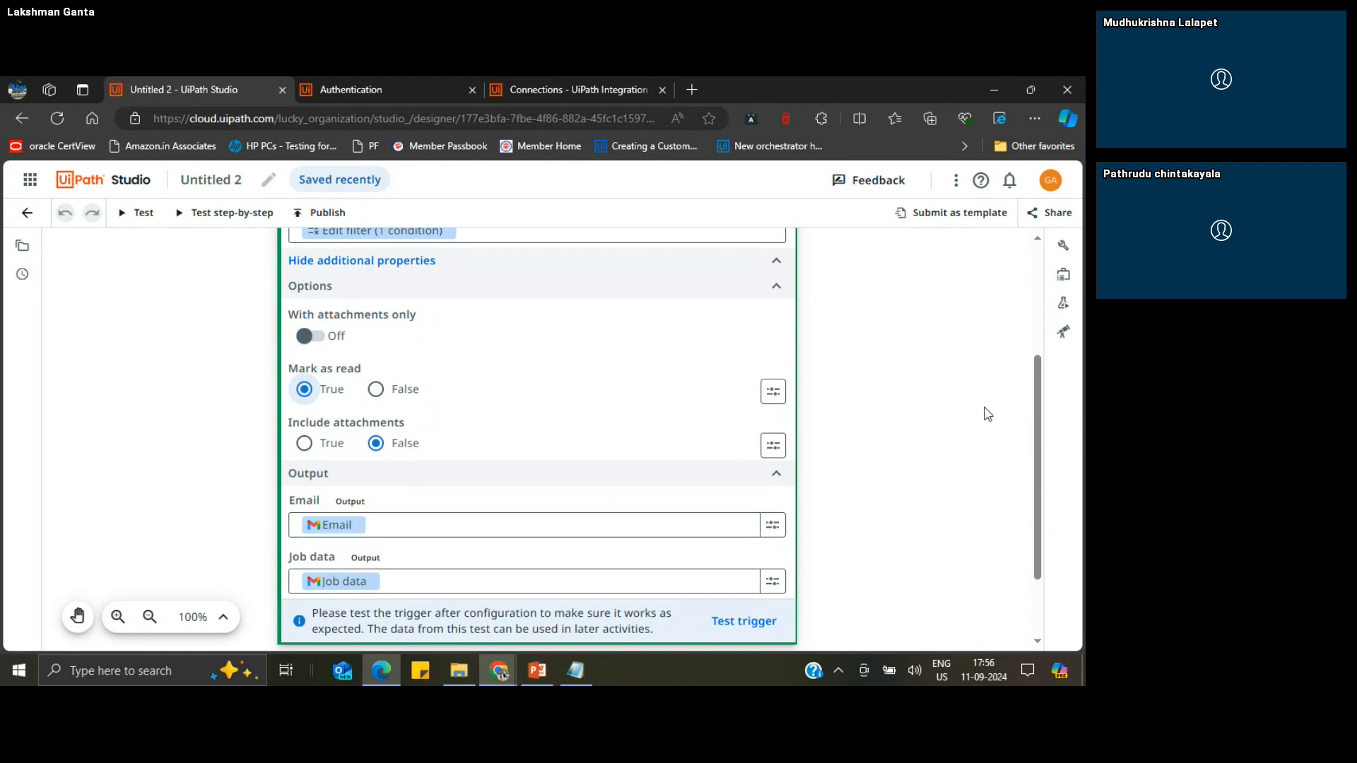
{"action": "left_click", "coordinate": [1067, 245]}
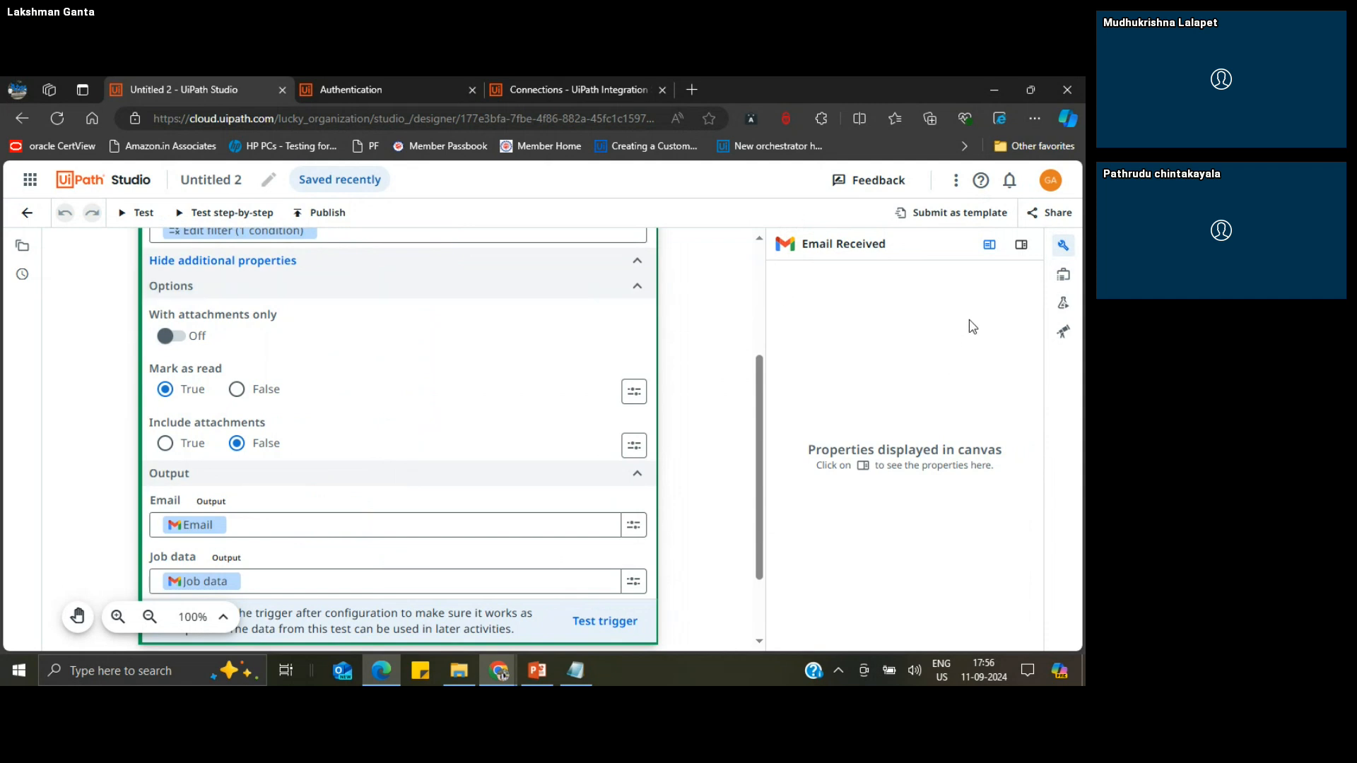
{"action": "left_click", "coordinate": [1063, 277]}
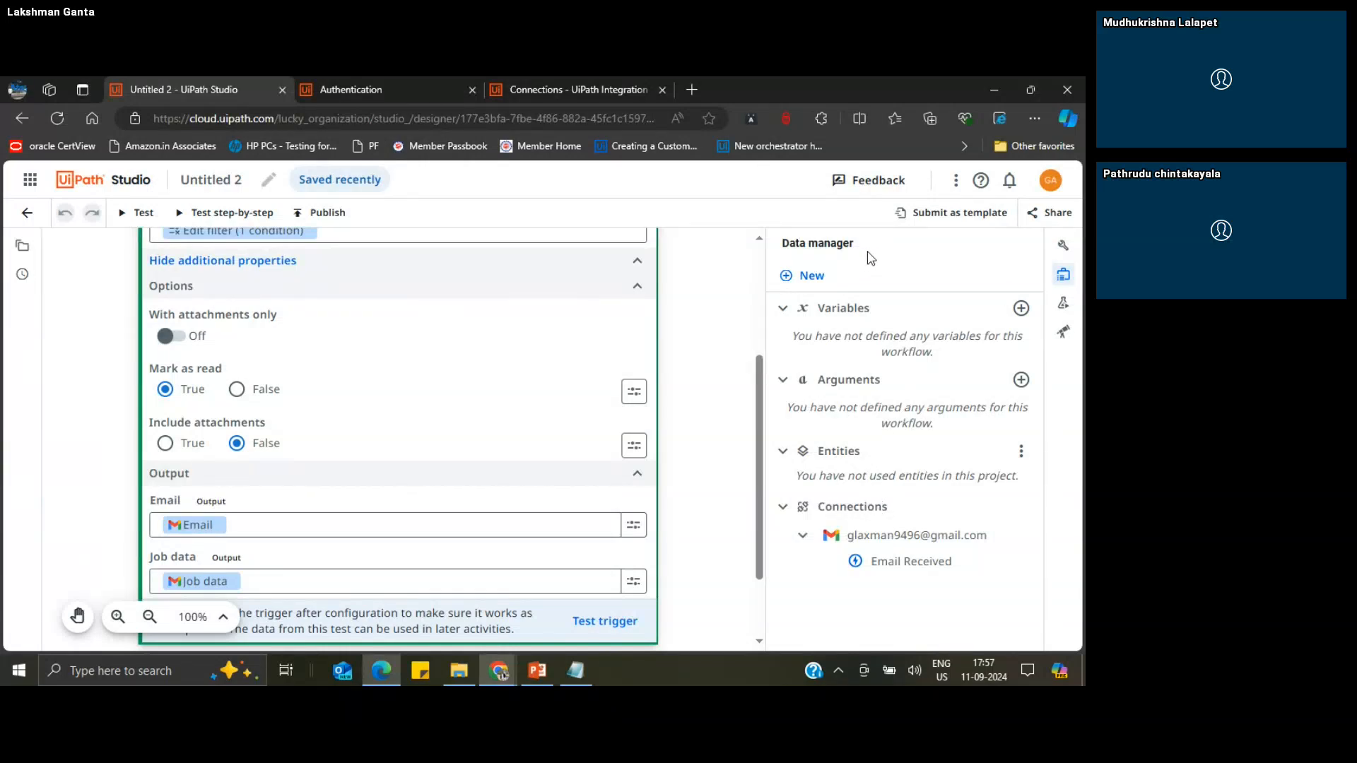
Step: Start creating a workflow variable, look through the available data types and choose Advanced types as its type
{"action": "left_click", "coordinate": [1021, 308]}
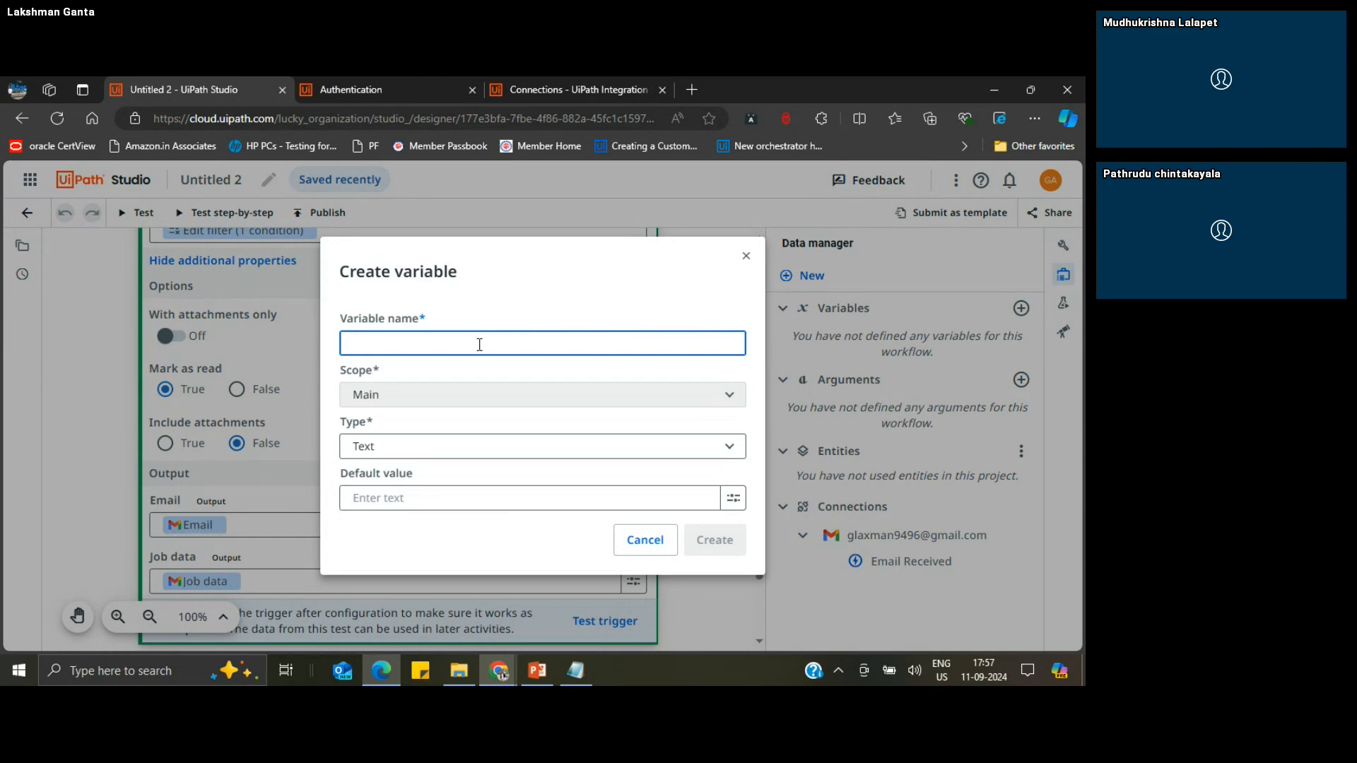
{"action": "left_click", "coordinate": [631, 447]}
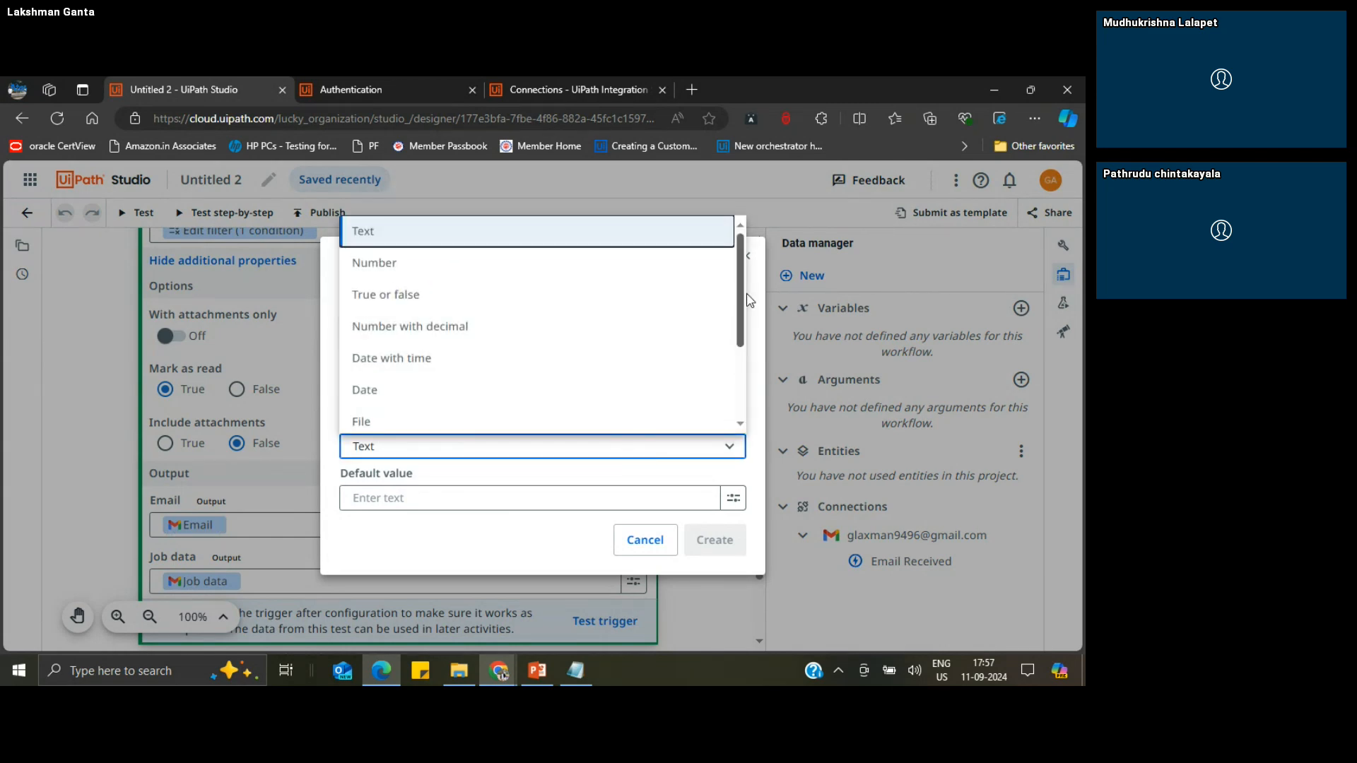
{"action": "mouse_move", "coordinate": [742, 297]}
{"action": "left_mouse_down"}
{"action": "mouse_move", "coordinate": [753, 380]}
{"action": "mouse_move", "coordinate": [748, 286]}
{"action": "left_mouse_up"}
{"action": "left_click_drag", "start_coordinate": [747, 286], "coordinate": [750, 372]}
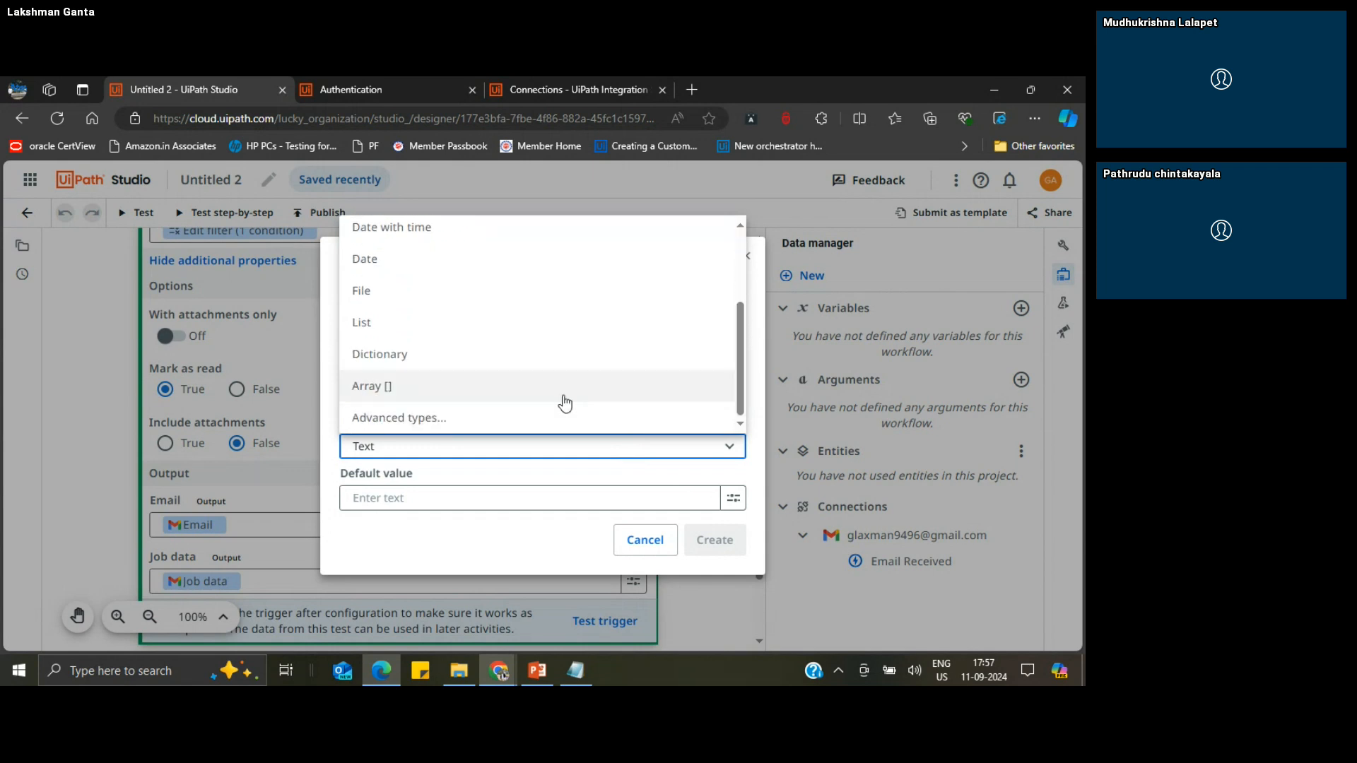
{"action": "mouse_move", "coordinate": [742, 362]}
{"action": "left_mouse_down"}
{"action": "mouse_move", "coordinate": [740, 290]}
{"action": "mouse_move", "coordinate": [746, 377]}
{"action": "left_mouse_up"}
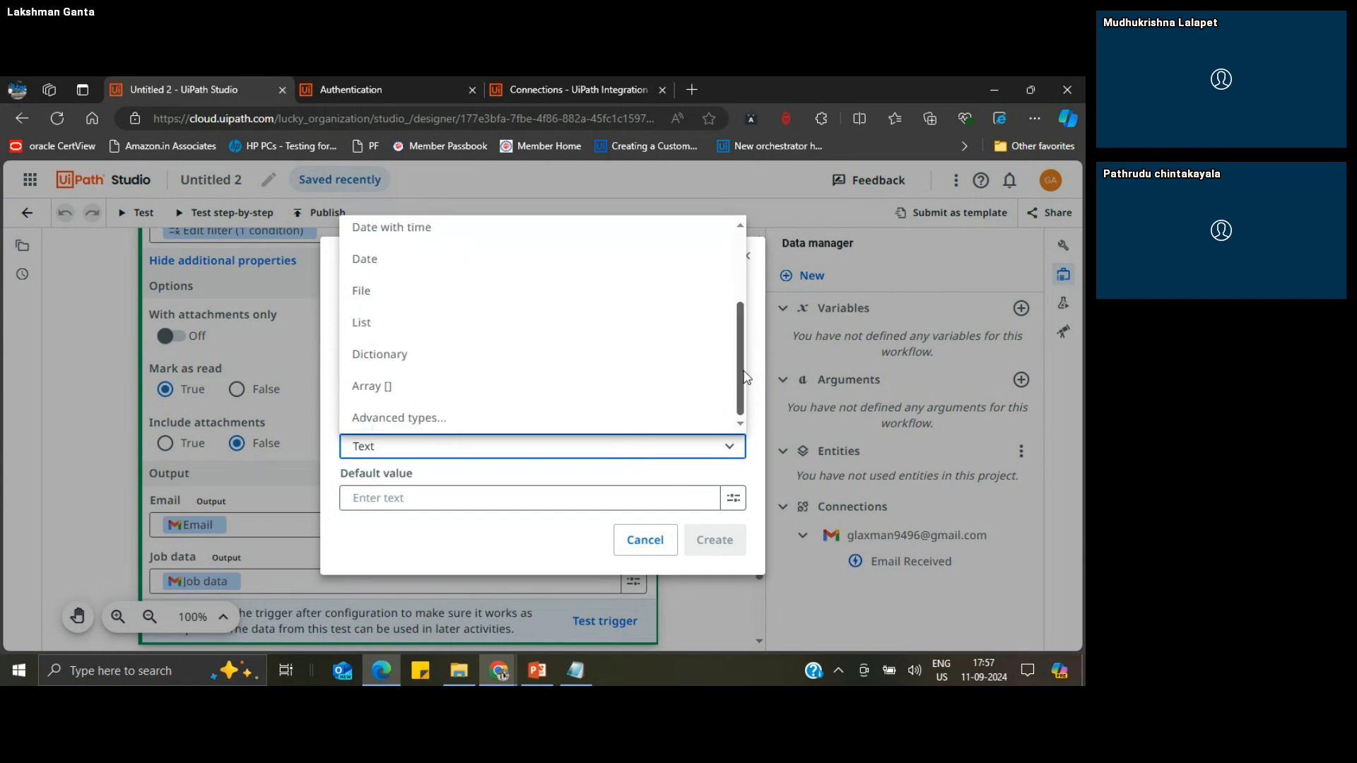
{"action": "left_click", "coordinate": [405, 420]}
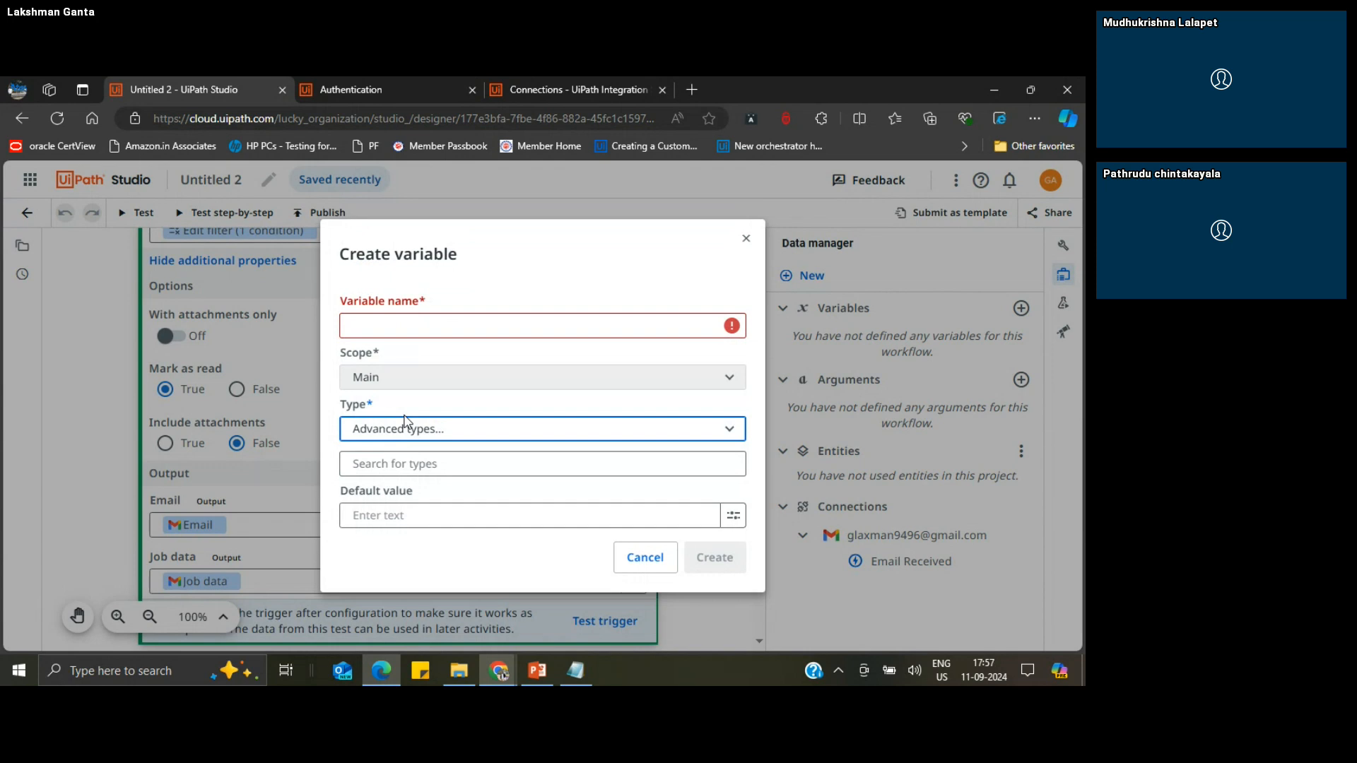
Step: Search the advanced variable types for System.DataTable, then clear the search
{"action": "left_click", "coordinate": [487, 464]}
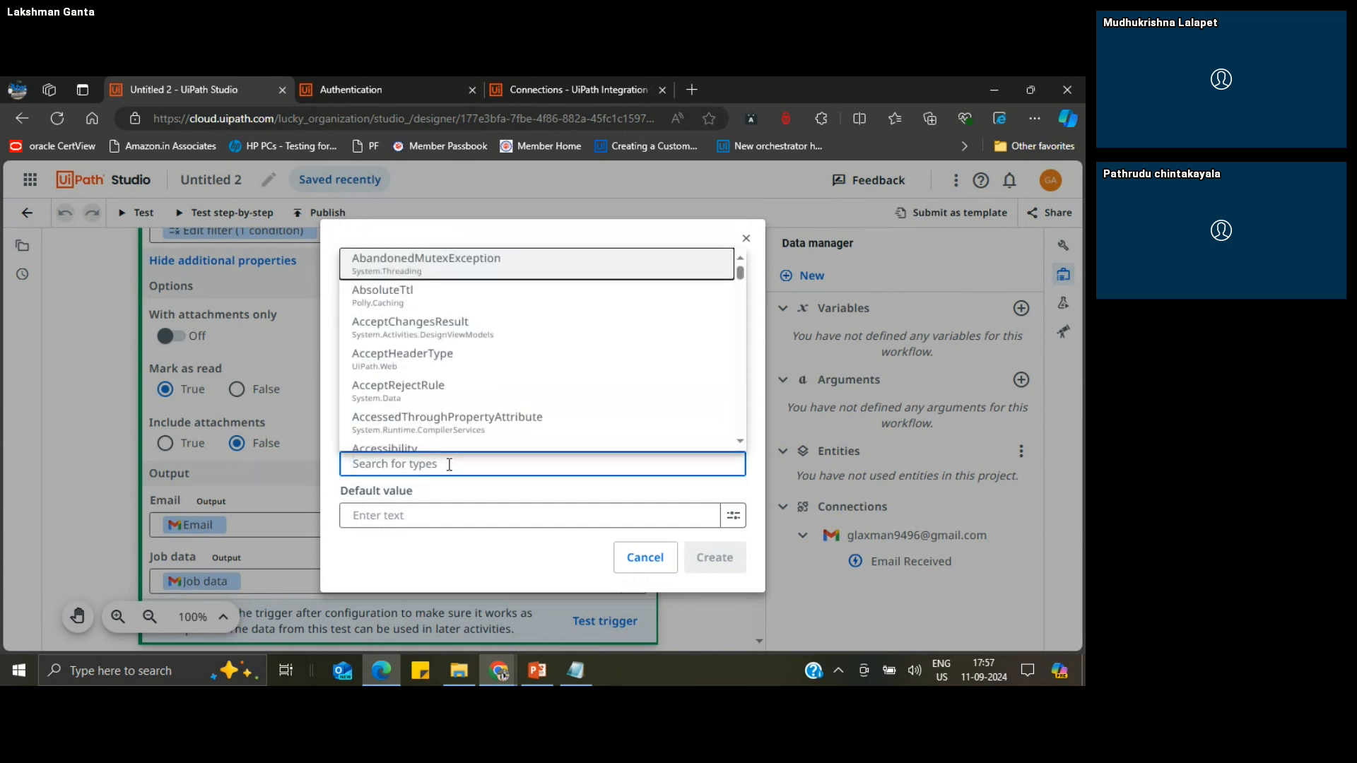
{"action": "type", "text": "SYyste"}
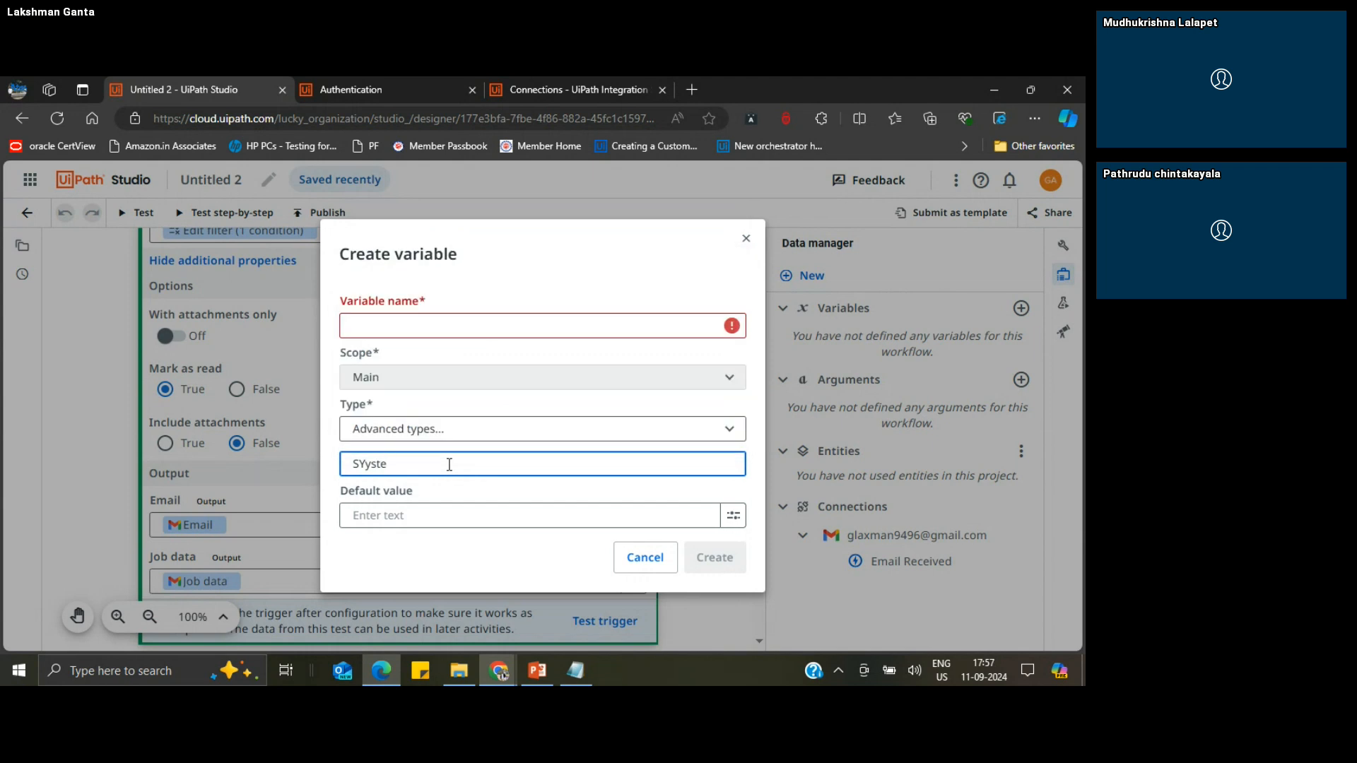
{"action": "type", "text": "m.DataTable"}
{"action": "key", "text": "BackSpace"}
{"action": "key", "text": "BackSpace"}
{"action": "key", "text": "BackSpace"}
{"action": "key", "text": "BackSpace"}
{"action": "key", "text": "BackSpace"}
{"action": "key", "text": "BackSpace"}
{"action": "key", "text": "BackSpace"}
{"action": "key", "text": "BackSpace"}
{"action": "key", "text": "BackSpace"}
{"action": "key", "text": "BackSpace"}
{"action": "key", "text": "BackSpace"}
{"action": "key", "text": "BackSpace"}
{"action": "key", "text": "BackSpace"}
{"action": "key", "text": "BackSpace"}
{"action": "key", "text": "BackSpace"}
{"action": "key", "text": "BackSpace"}
{"action": "key", "text": "BackSpace"}
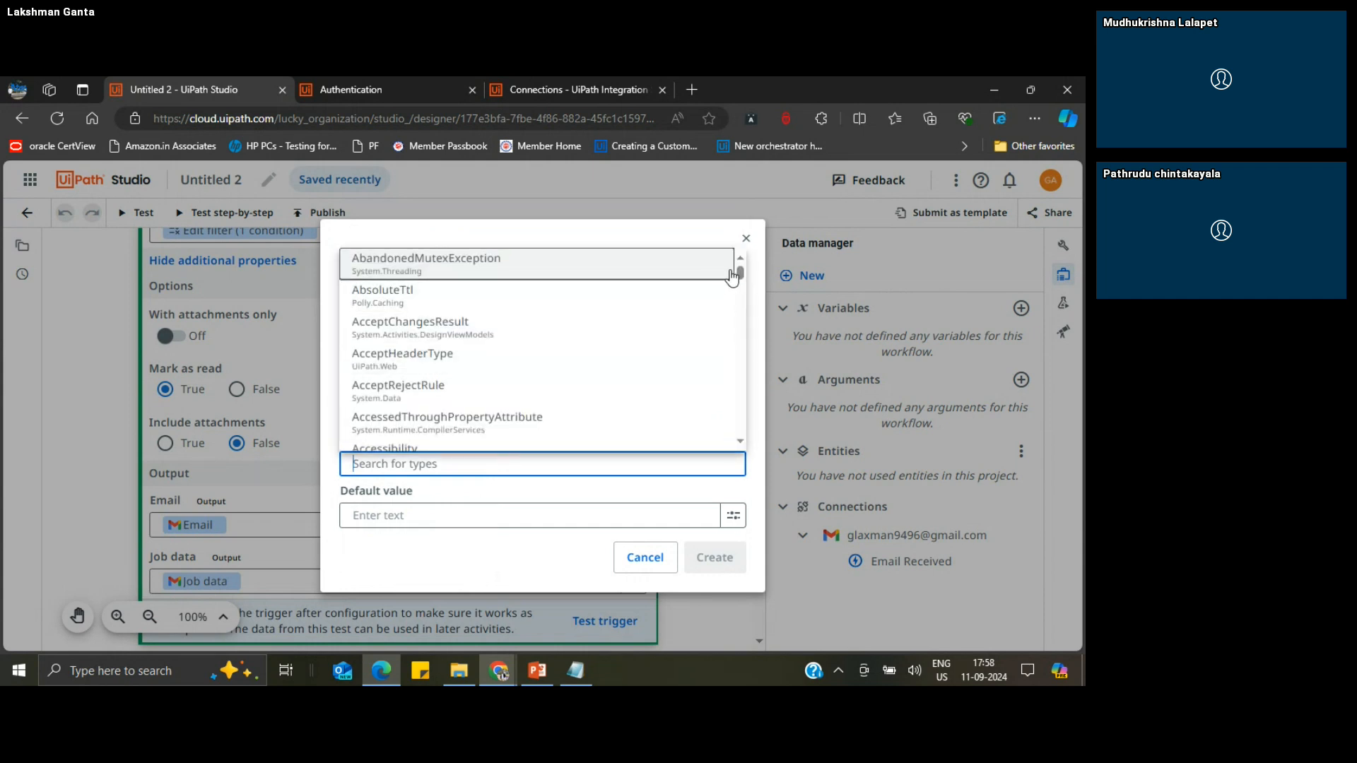
Step: Browse the full list of advanced types and cancel the variable creation
{"action": "scroll", "coordinate": [740, 280], "scroll_direction": "down", "scroll_amount": 1}
{"action": "left_click_drag", "start_coordinate": [741, 279], "coordinate": [748, 434]}
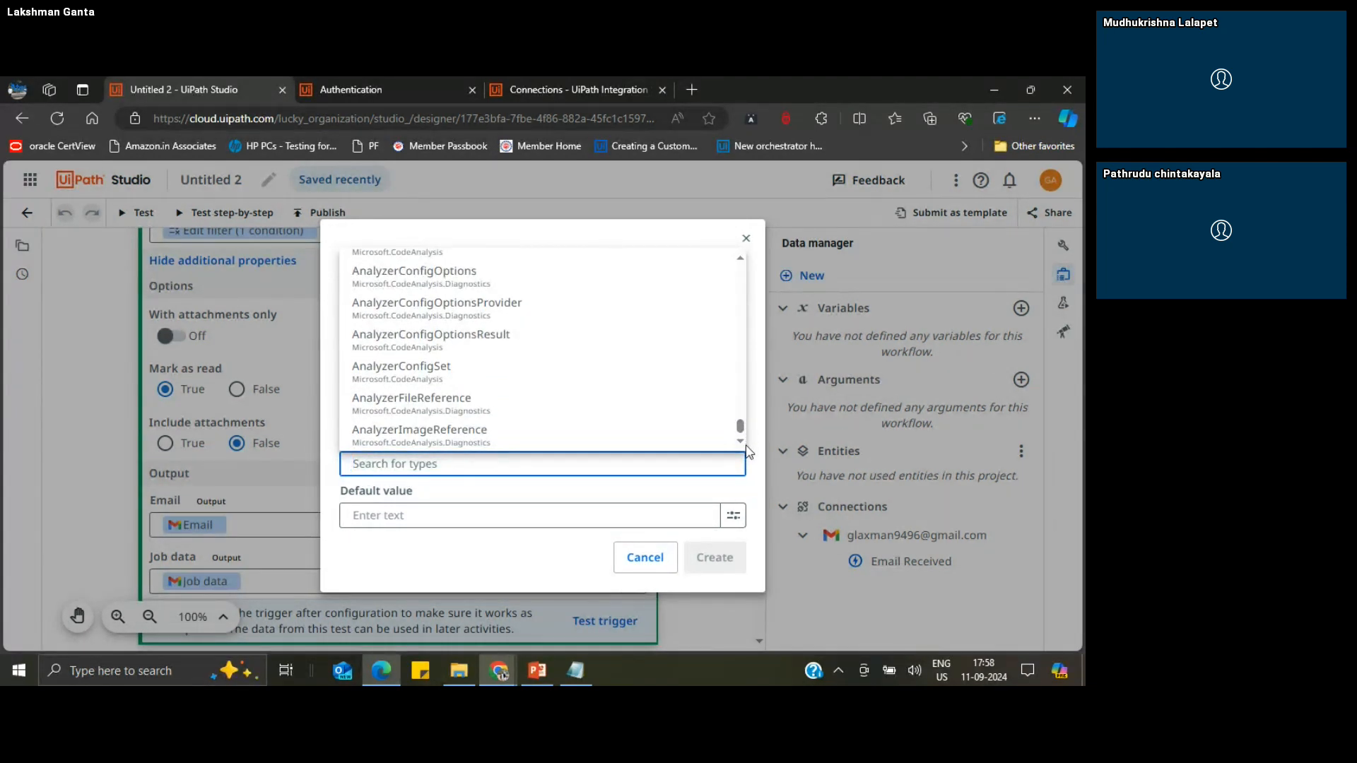
{"action": "left_click", "coordinate": [614, 497]}
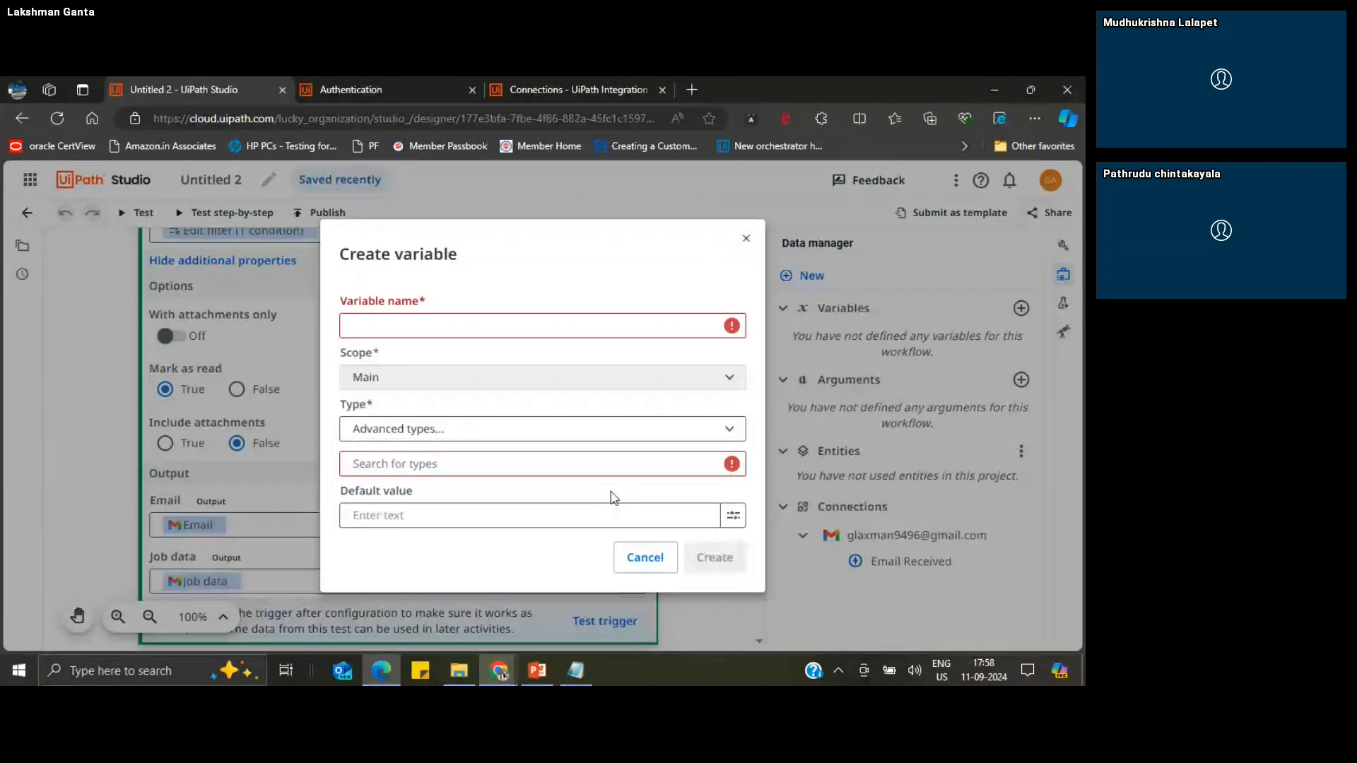
{"action": "left_click", "coordinate": [427, 516]}
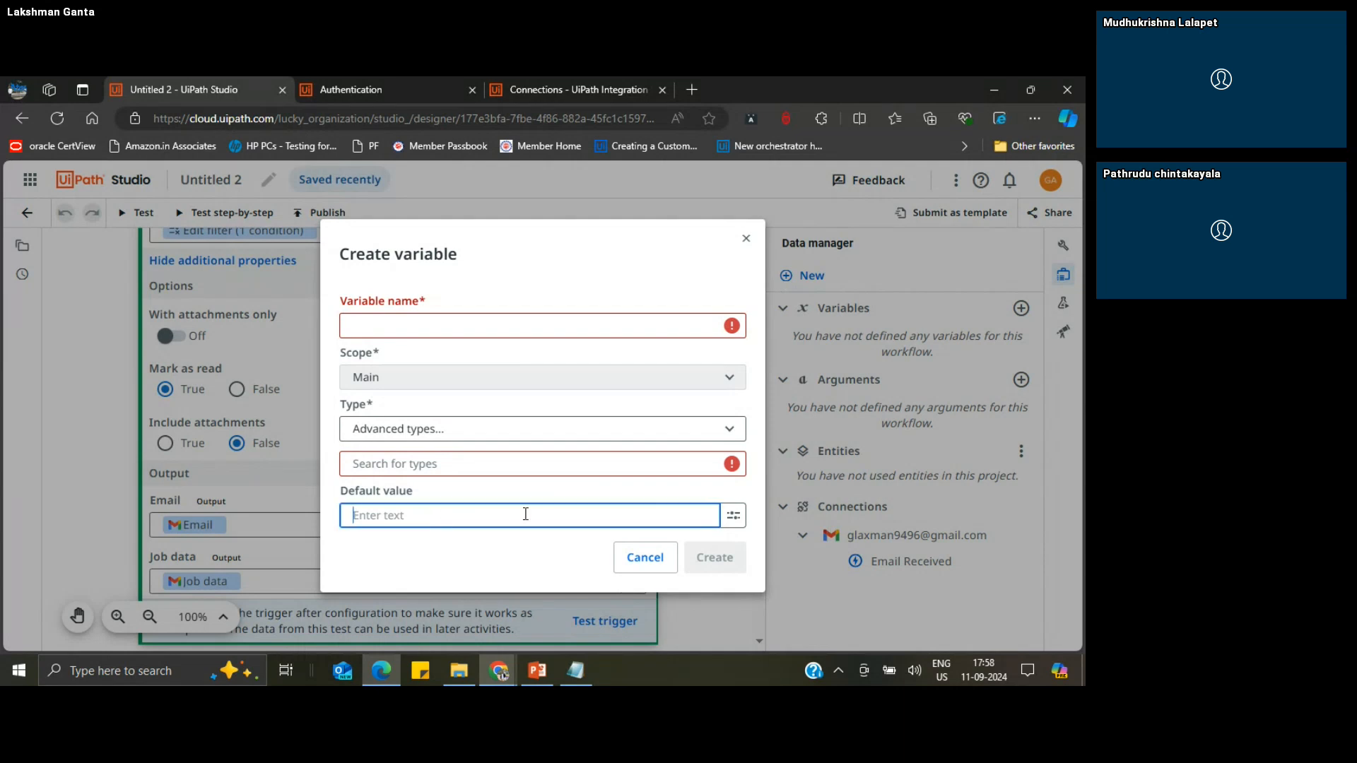
{"action": "left_click", "coordinate": [649, 562]}
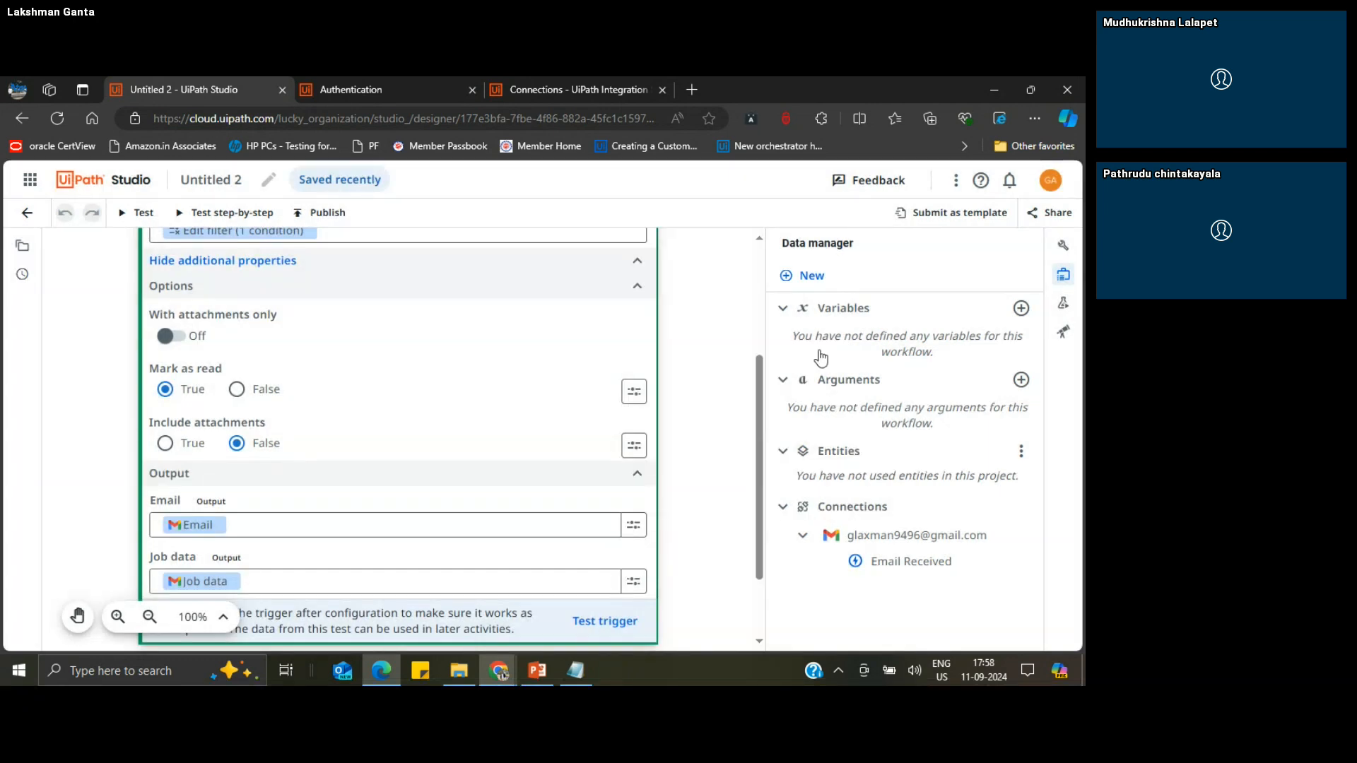
Step: View the test run output area and the Watches area, then hide them
{"action": "left_click", "coordinate": [1063, 305]}
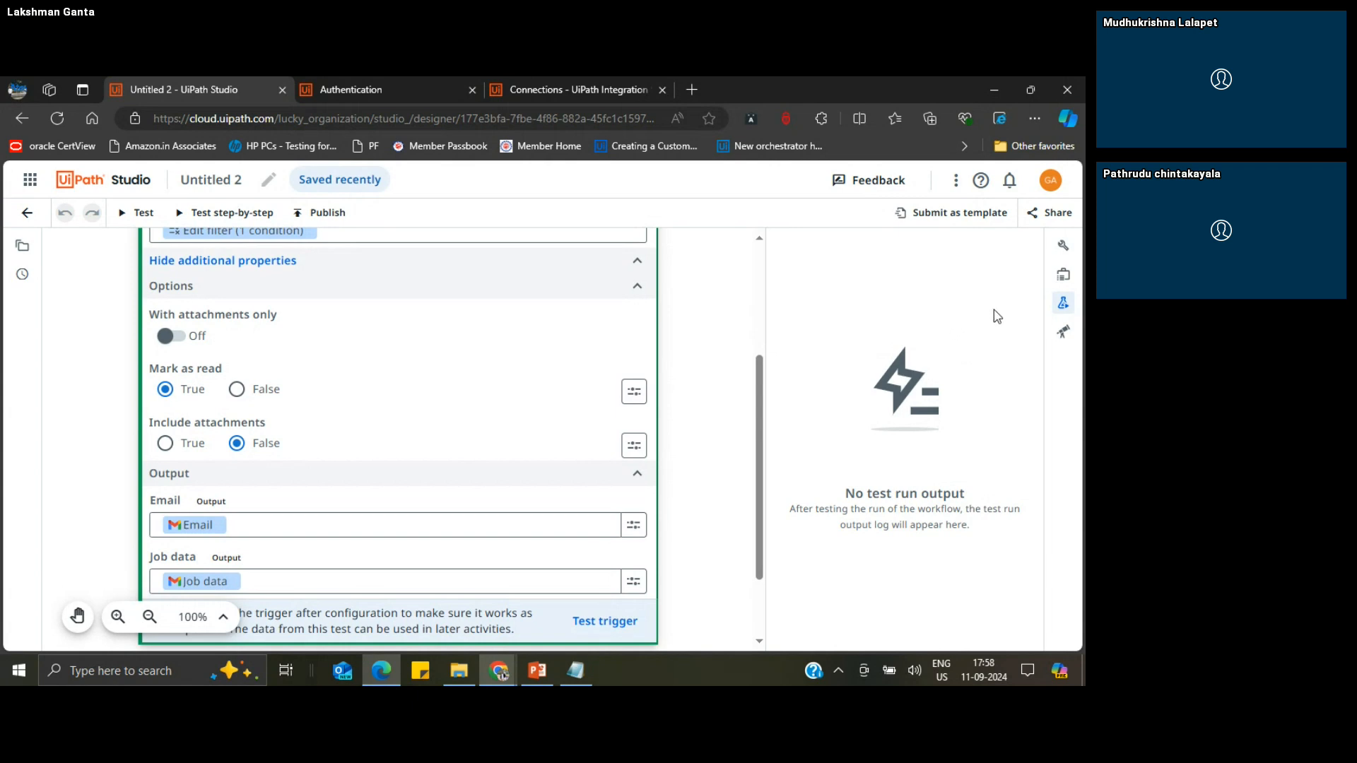
{"action": "left_click", "coordinate": [1062, 332]}
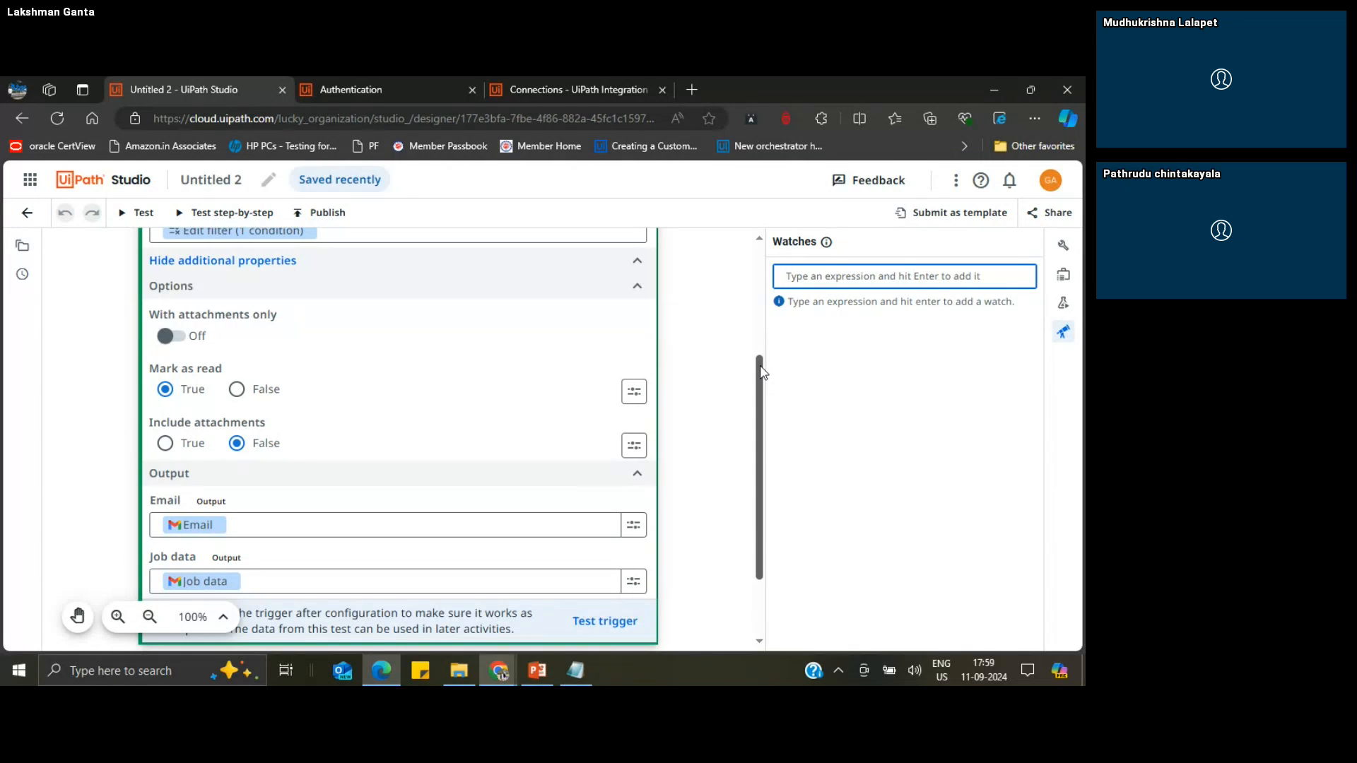
{"action": "left_click", "coordinate": [1062, 337]}
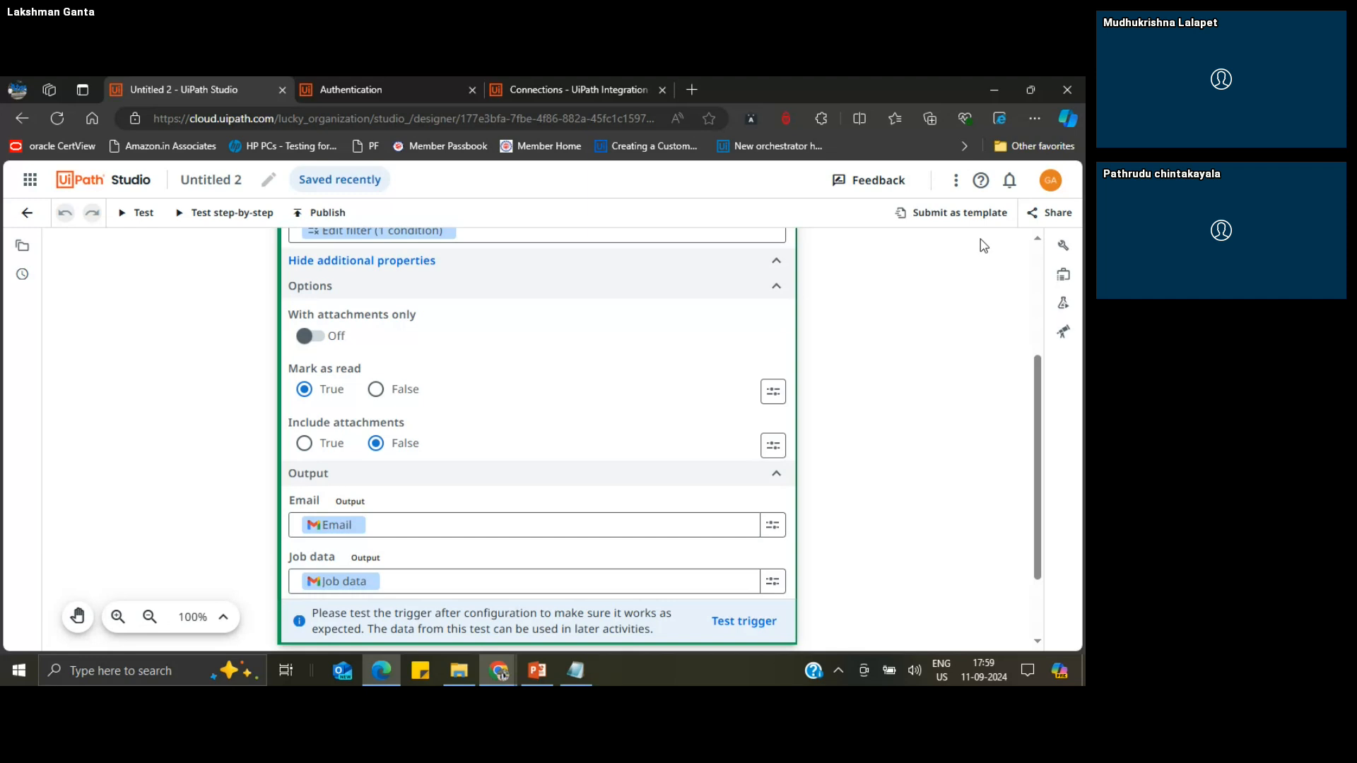
Step: Show the project's sharing options with the recipient search, then cancel without sharing
{"action": "left_click", "coordinate": [1048, 215]}
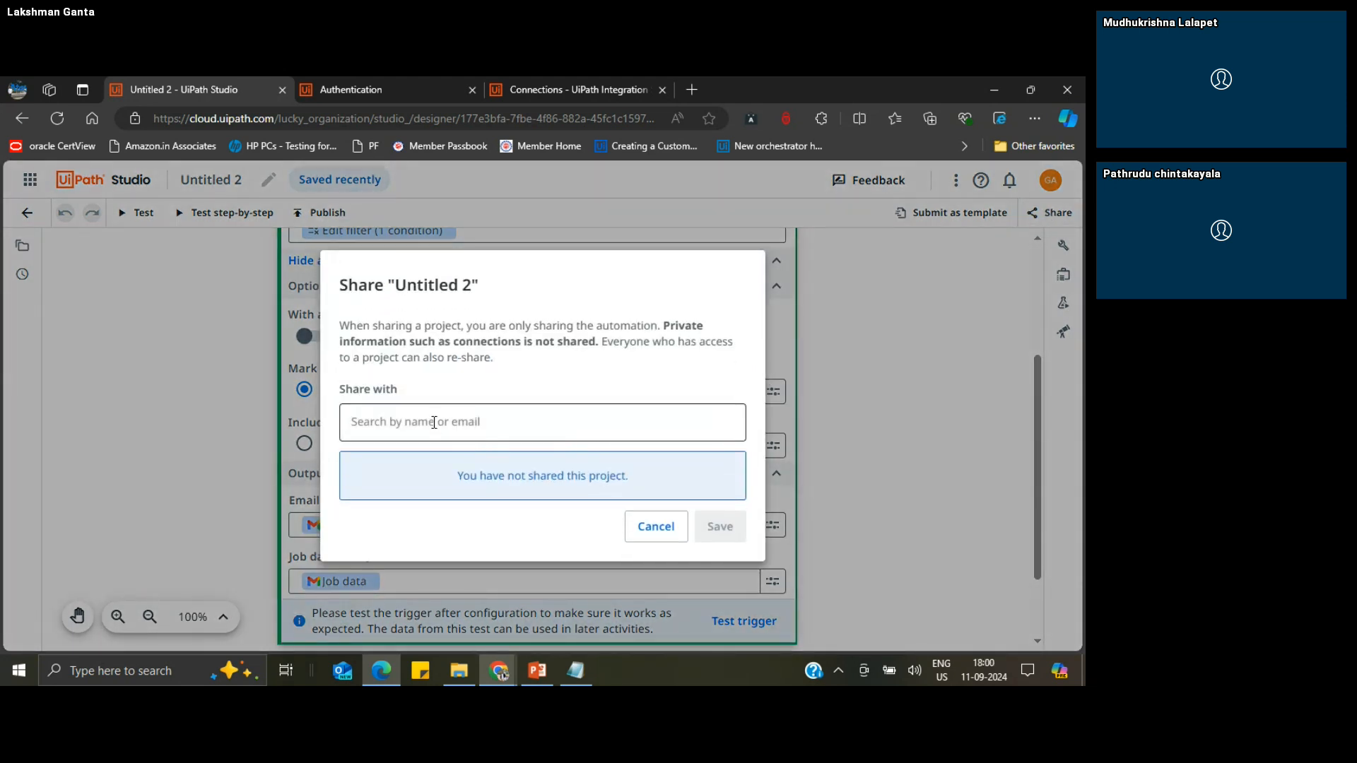
{"action": "left_click", "coordinate": [434, 420]}
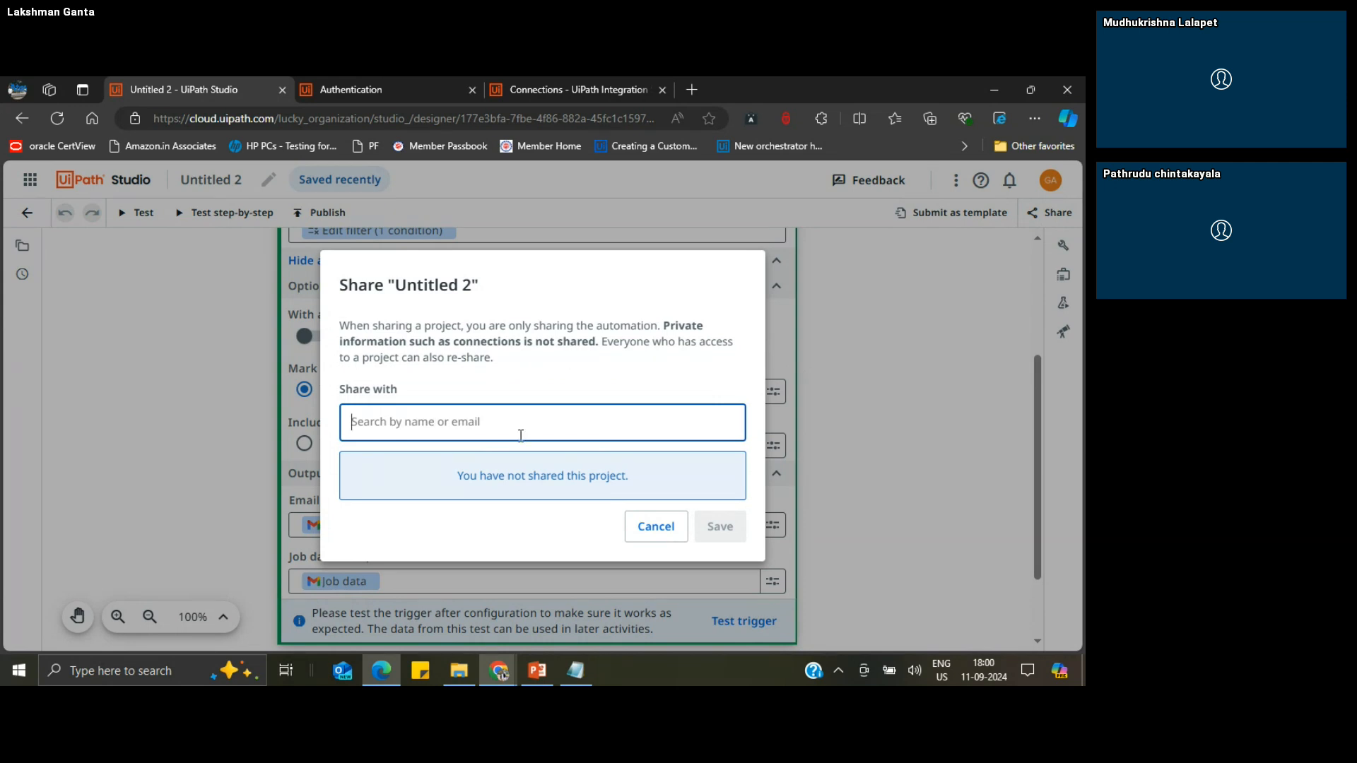
{"action": "left_click", "coordinate": [649, 531]}
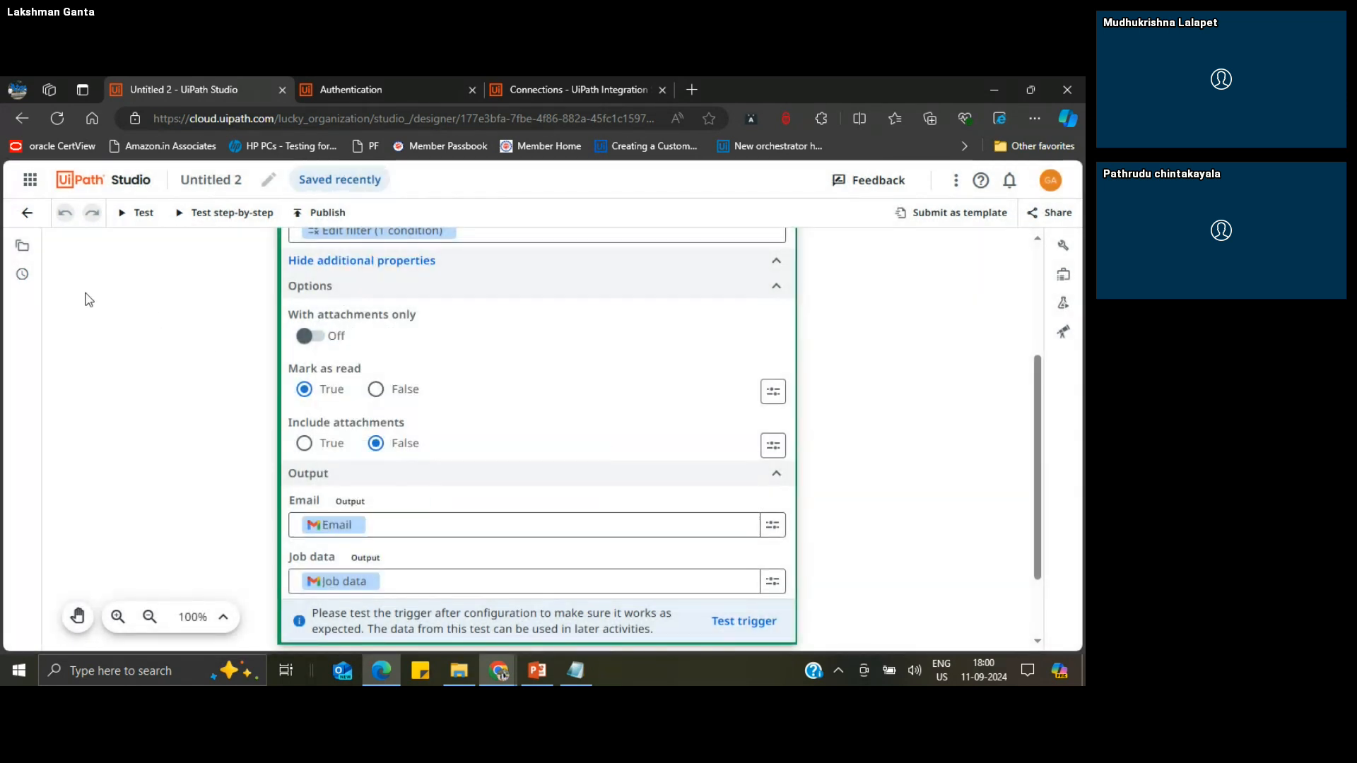
Step: Add a new workflow file named Test to the project and return to Main.xaml
{"action": "left_click", "coordinate": [24, 249]}
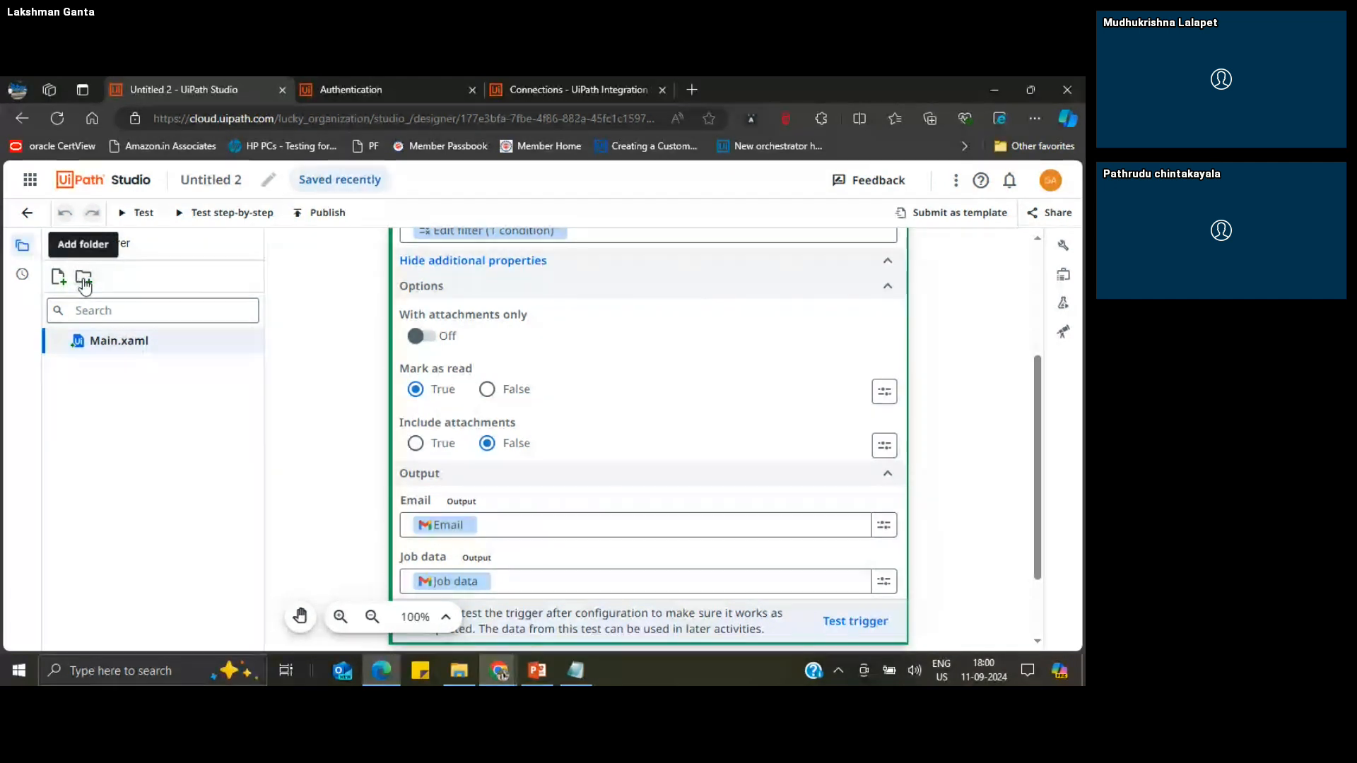
{"action": "left_click", "coordinate": [59, 281]}
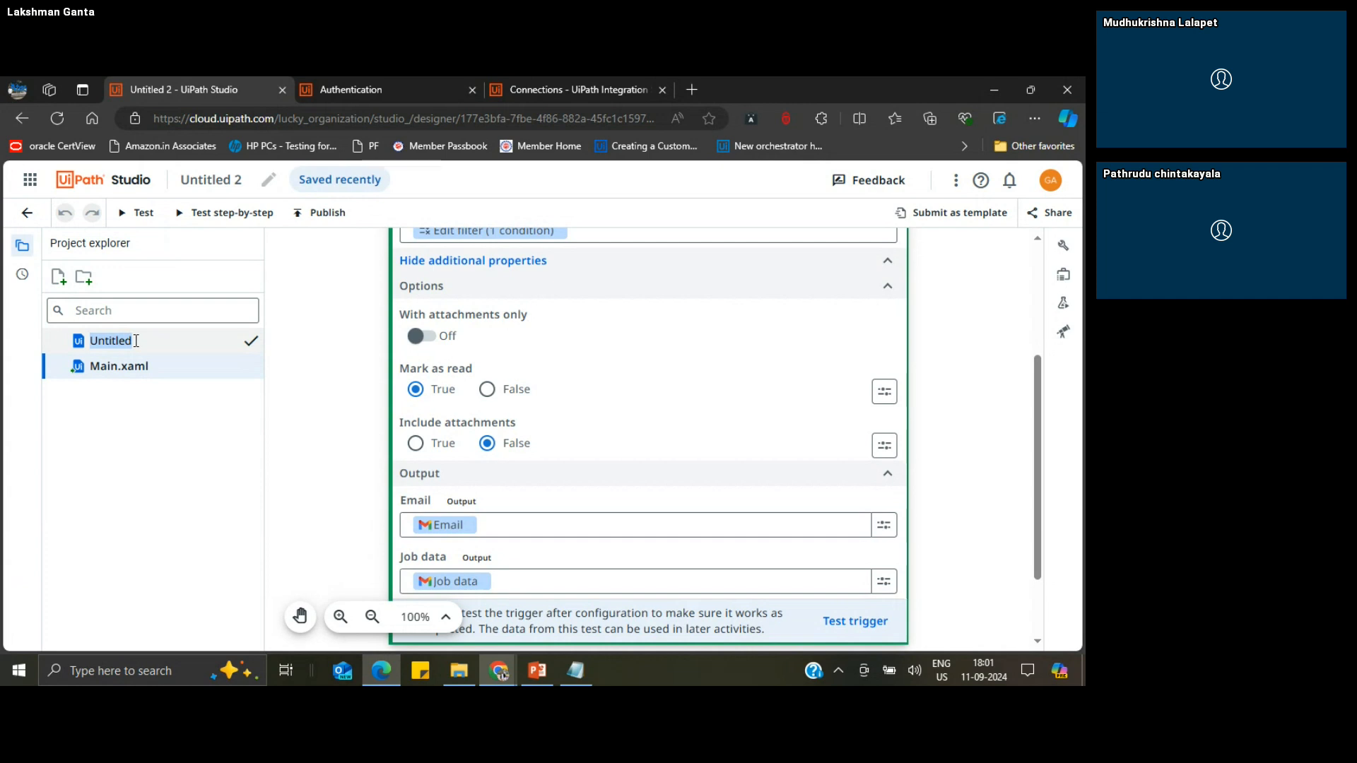
{"action": "type", "text": "Test"}
{"action": "key", "text": "Return"}
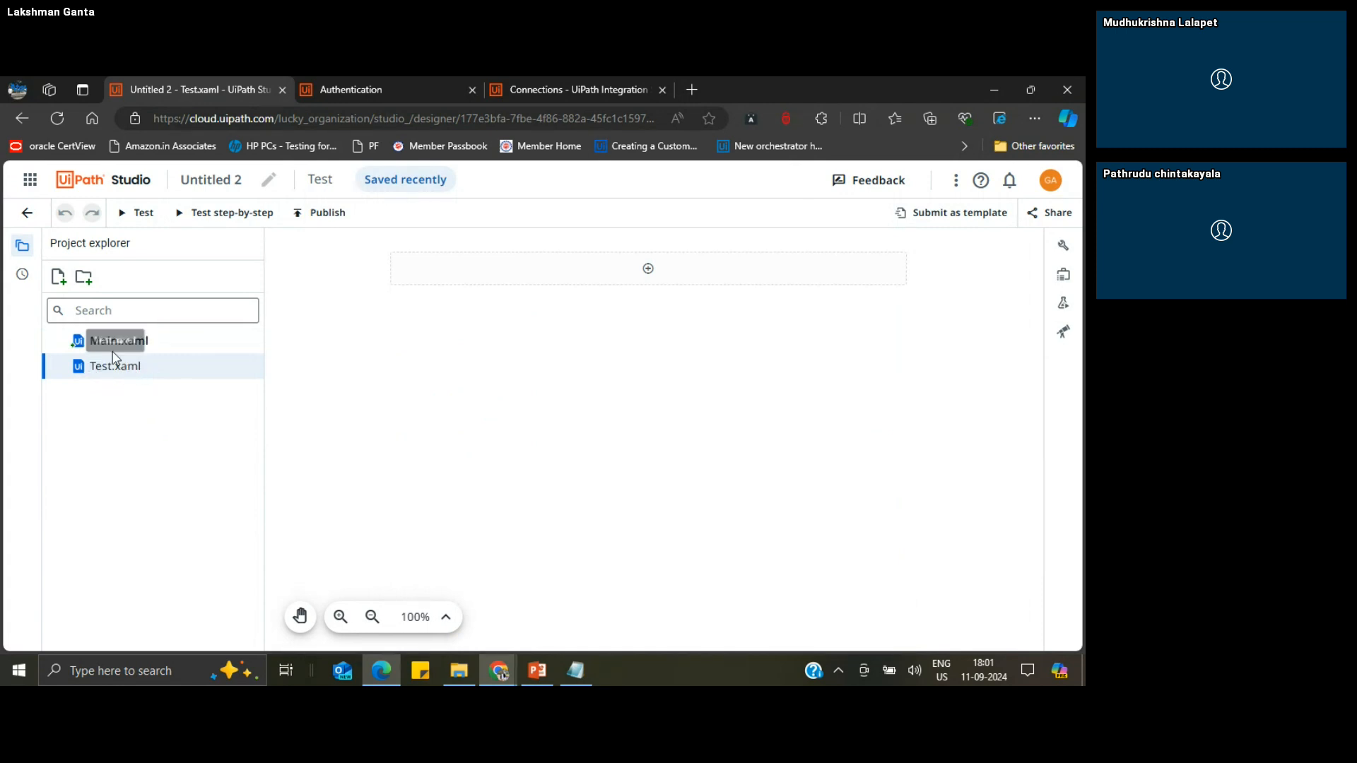
{"action": "left_click", "coordinate": [109, 345]}
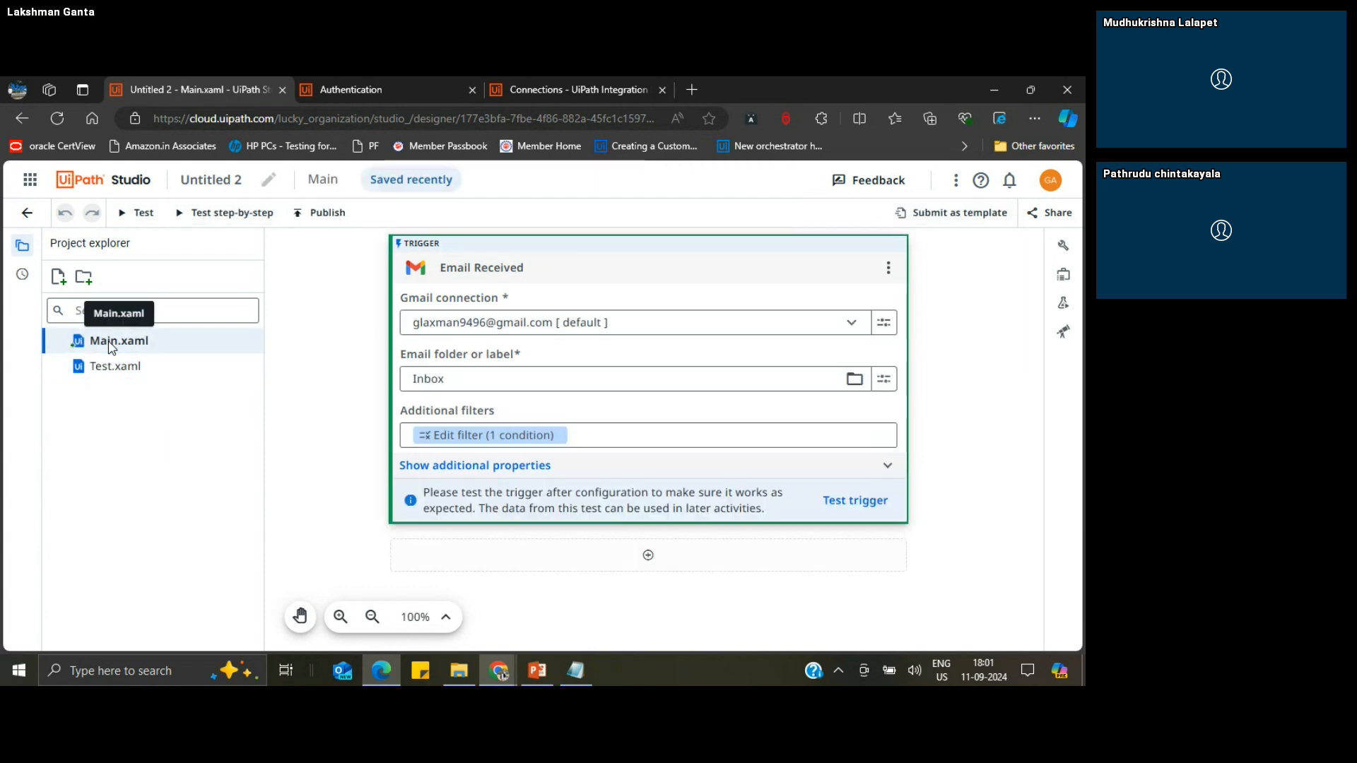
Step: Look at the workflow's change history, then return to the project explorer
{"action": "left_click", "coordinate": [21, 277]}
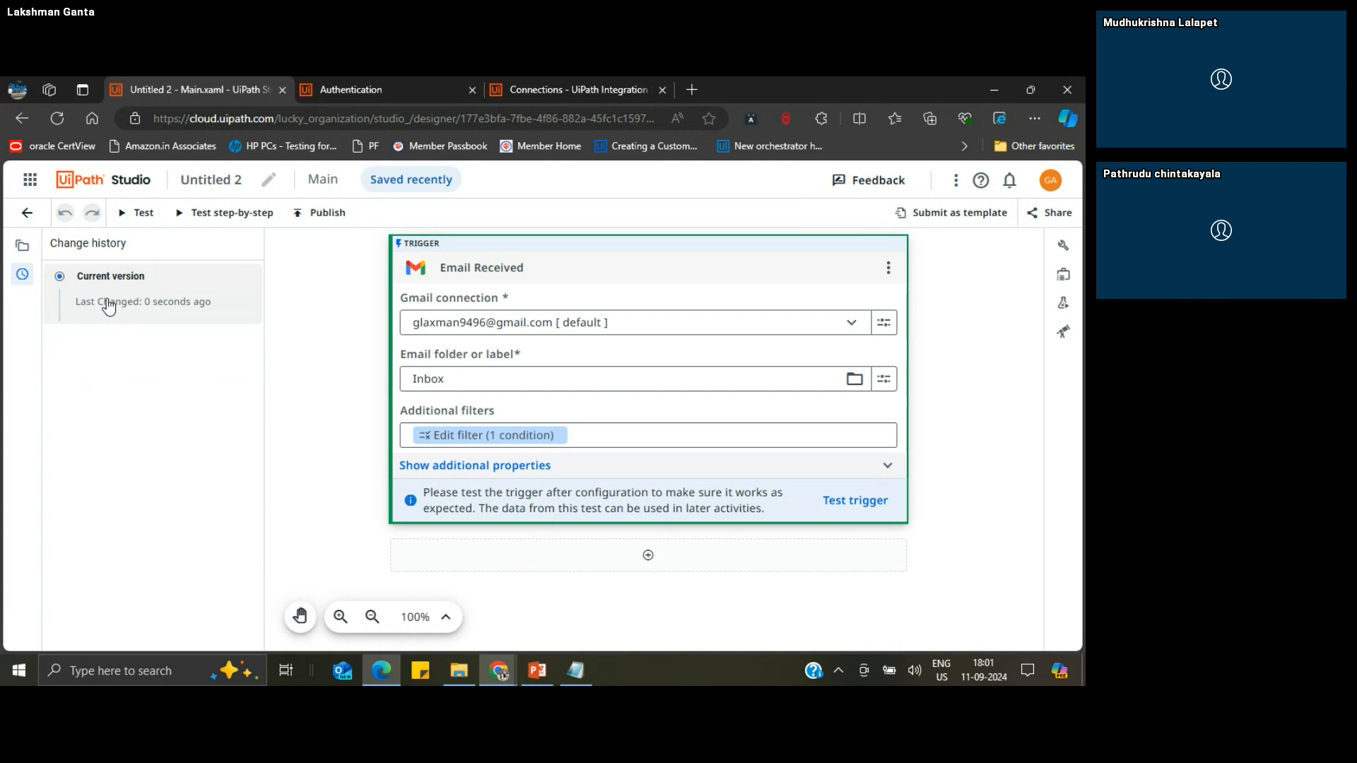
{"action": "left_click", "coordinate": [29, 253]}
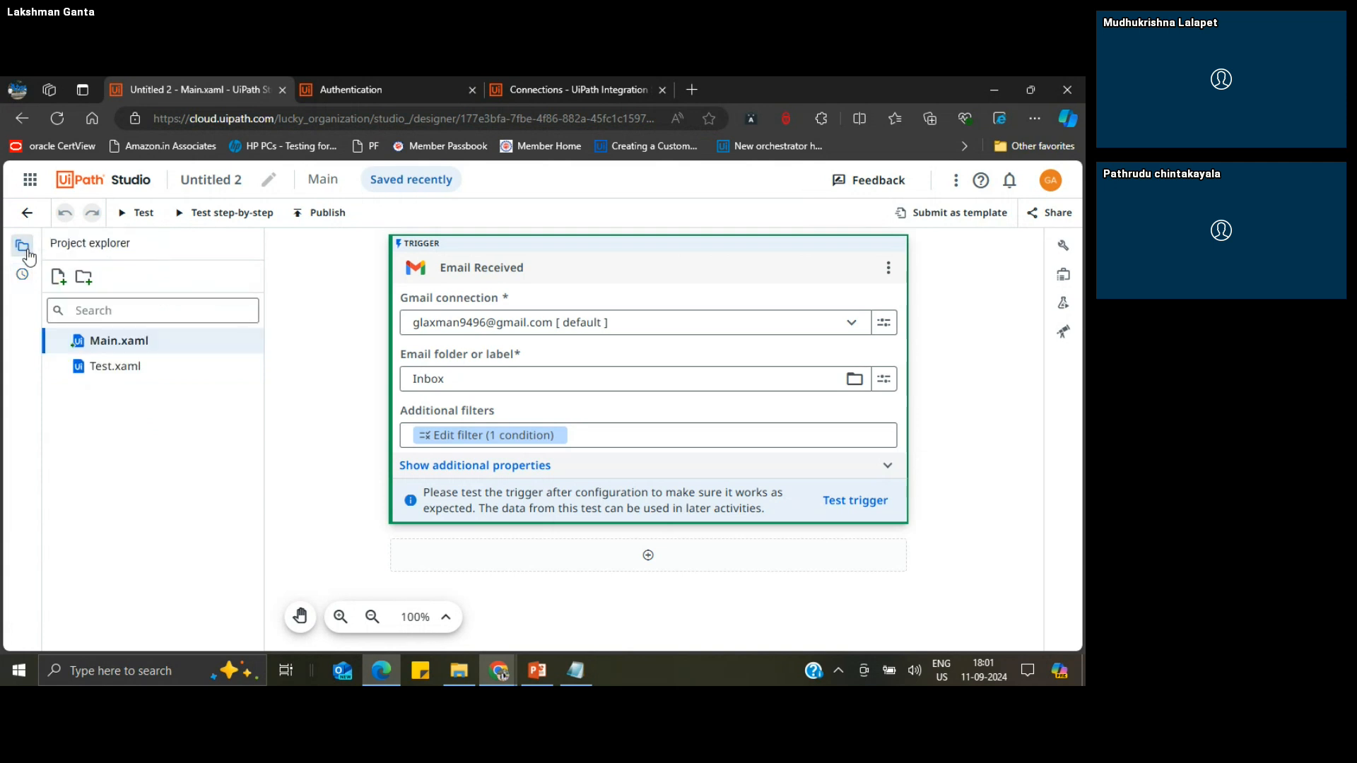
{"action": "left_click", "coordinate": [306, 361]}
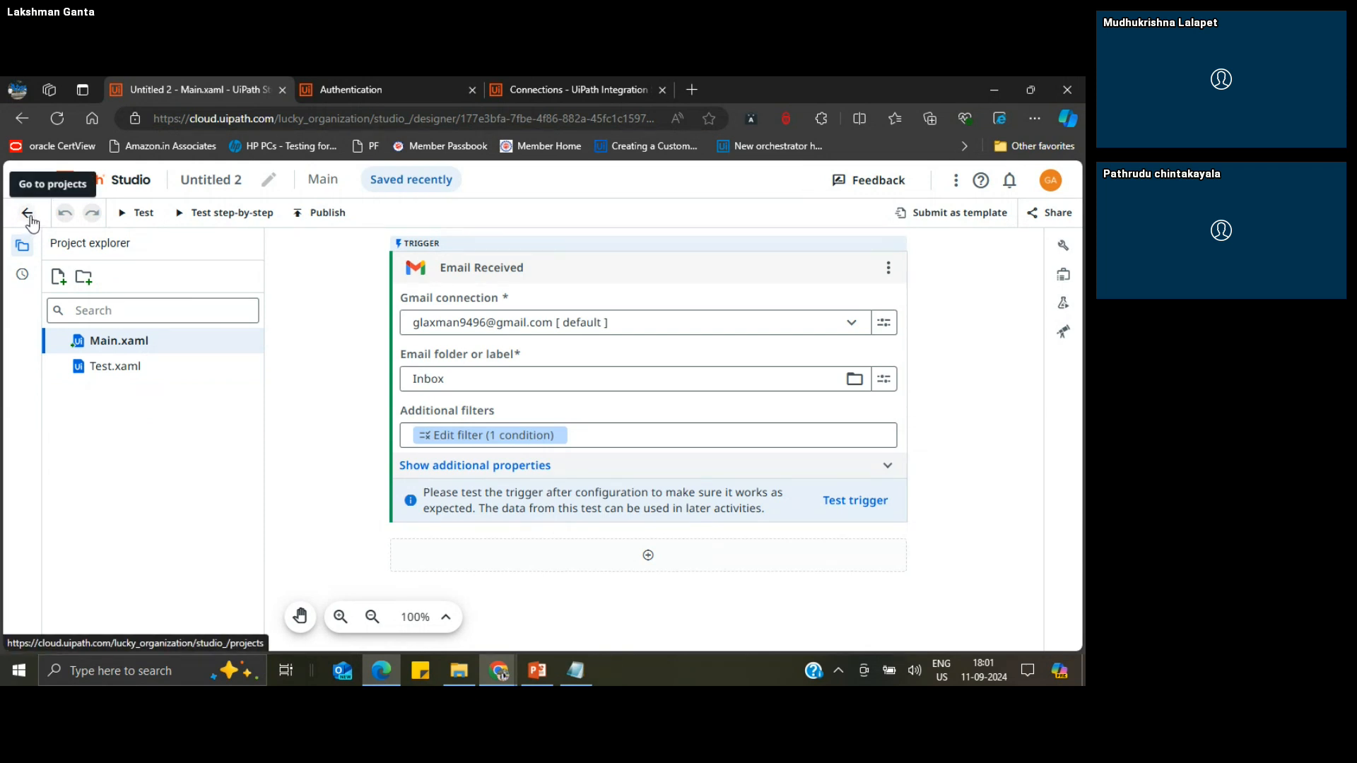
Step: Rename the project to "Email Trigger"
{"action": "left_click", "coordinate": [269, 185]}
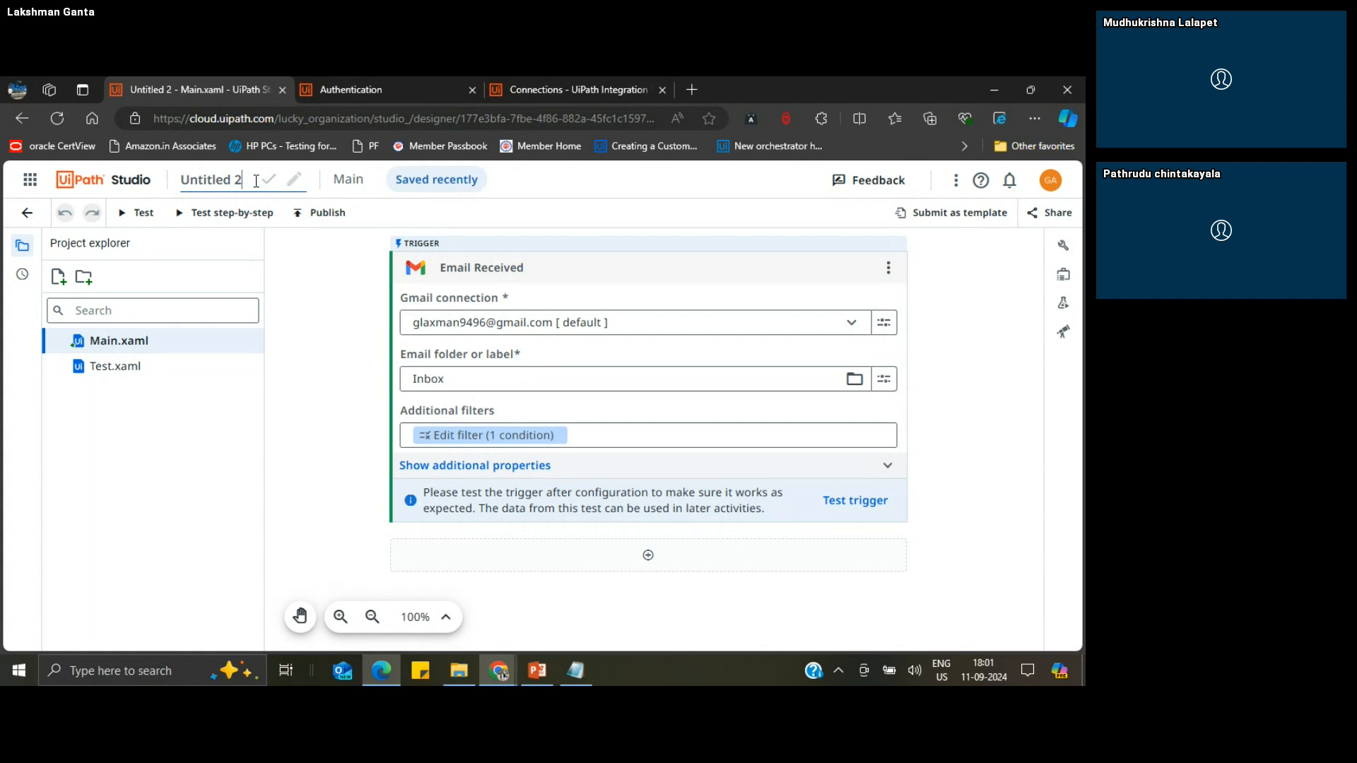
{"action": "key", "text": "BackSpace"}
{"action": "key", "text": "BackSpace"}
{"action": "key", "text": "BackSpace"}
{"action": "key", "text": "BackSpace"}
{"action": "key", "text": "BackSpace"}
{"action": "key", "text": "BackSpace"}
{"action": "key", "text": "BackSpace"}
{"action": "key", "text": "BackSpace"}
{"action": "key", "text": "BackSpace"}
{"action": "key", "text": "BackSpace"}
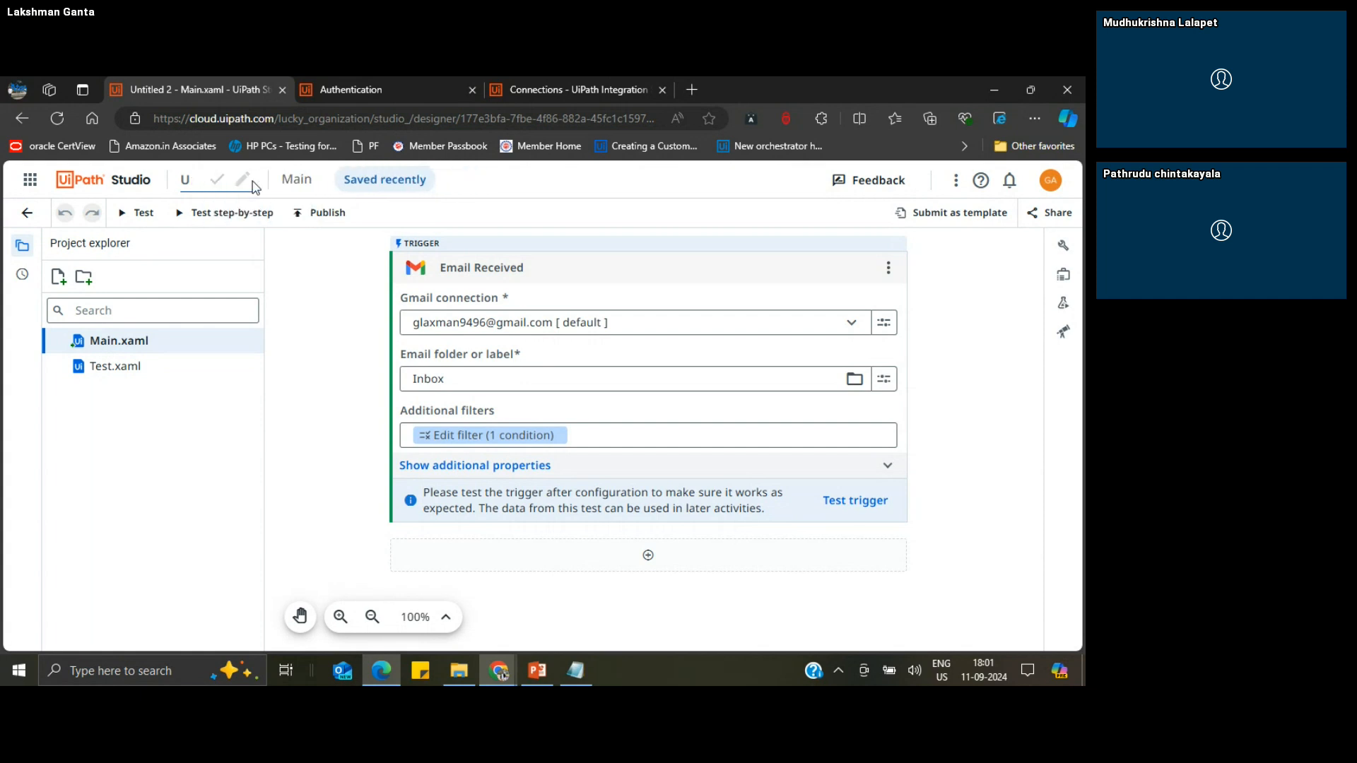
{"action": "type", "text": "Email"}
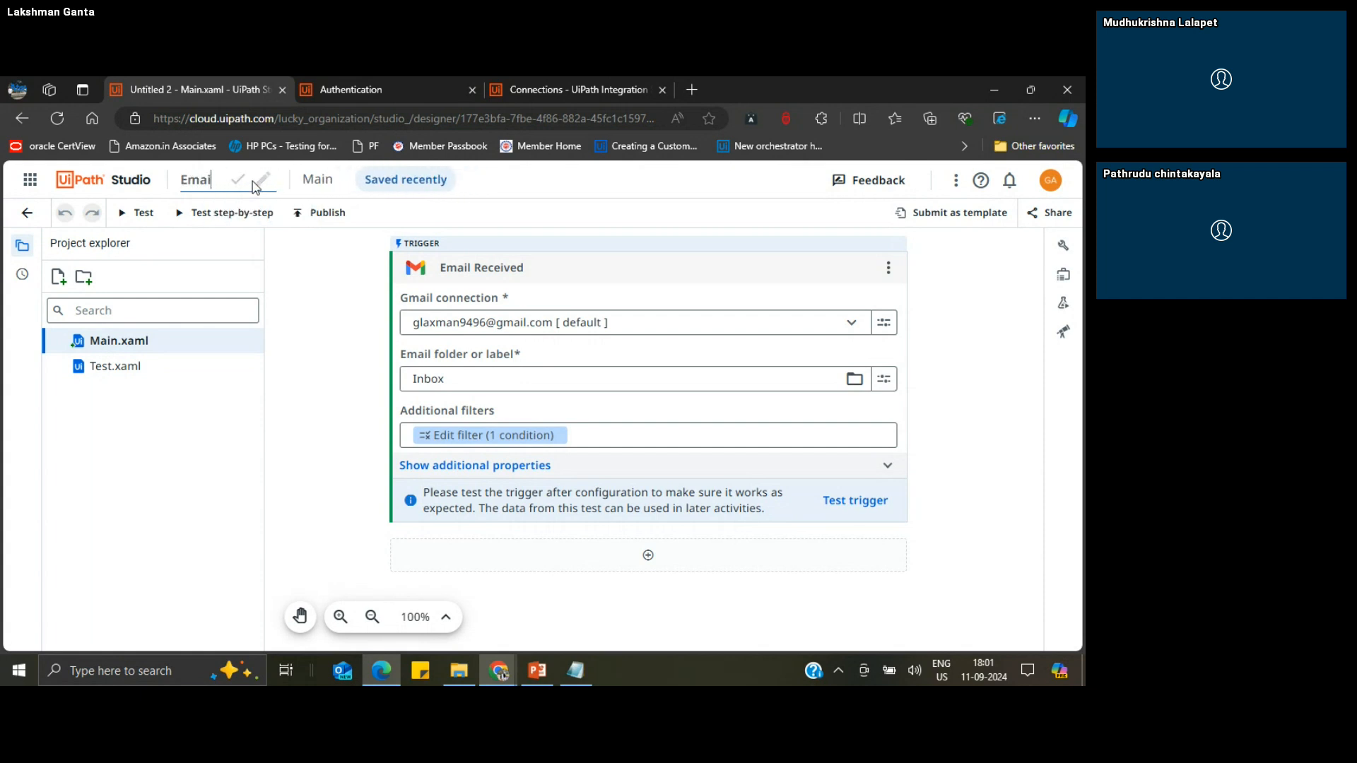
{"action": "type", "text": " Triger"}
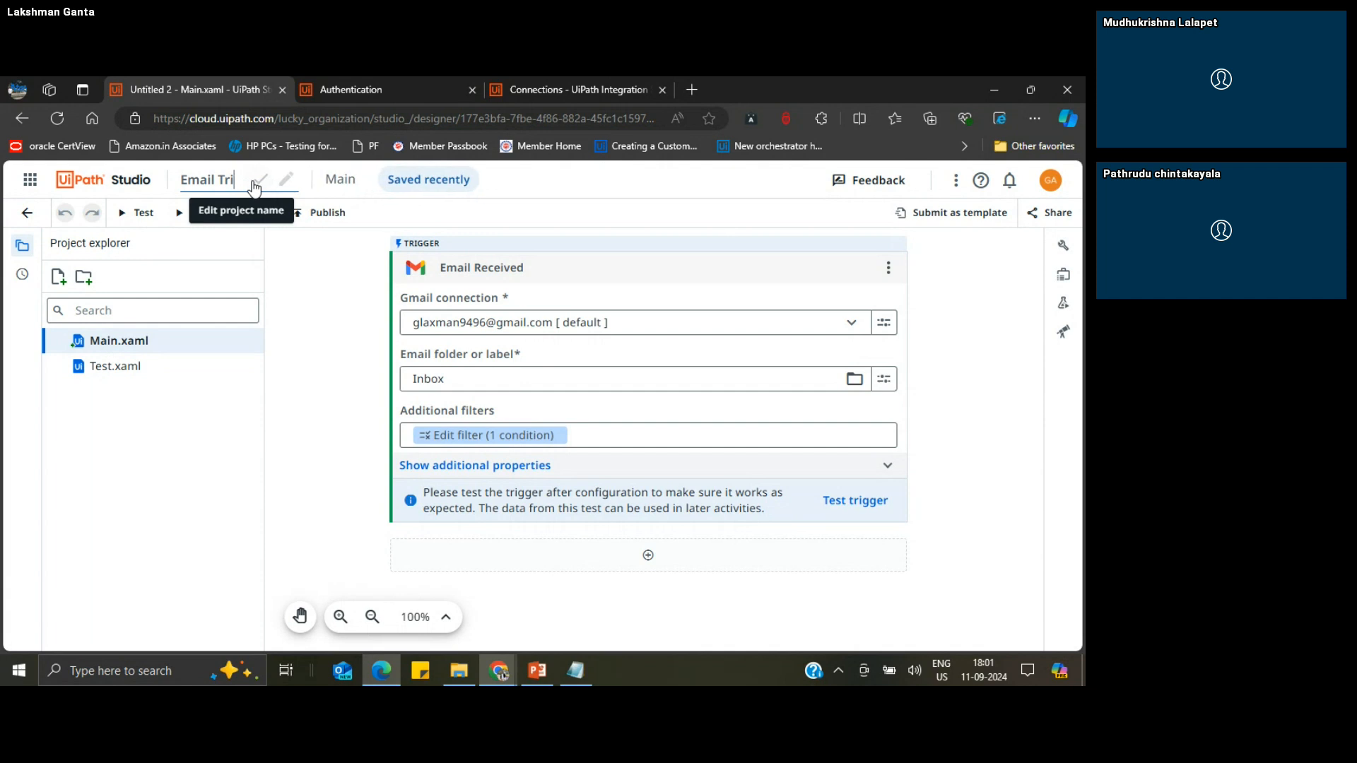
{"action": "key", "text": "BackSpace"}
{"action": "key", "text": "BackSpace"}
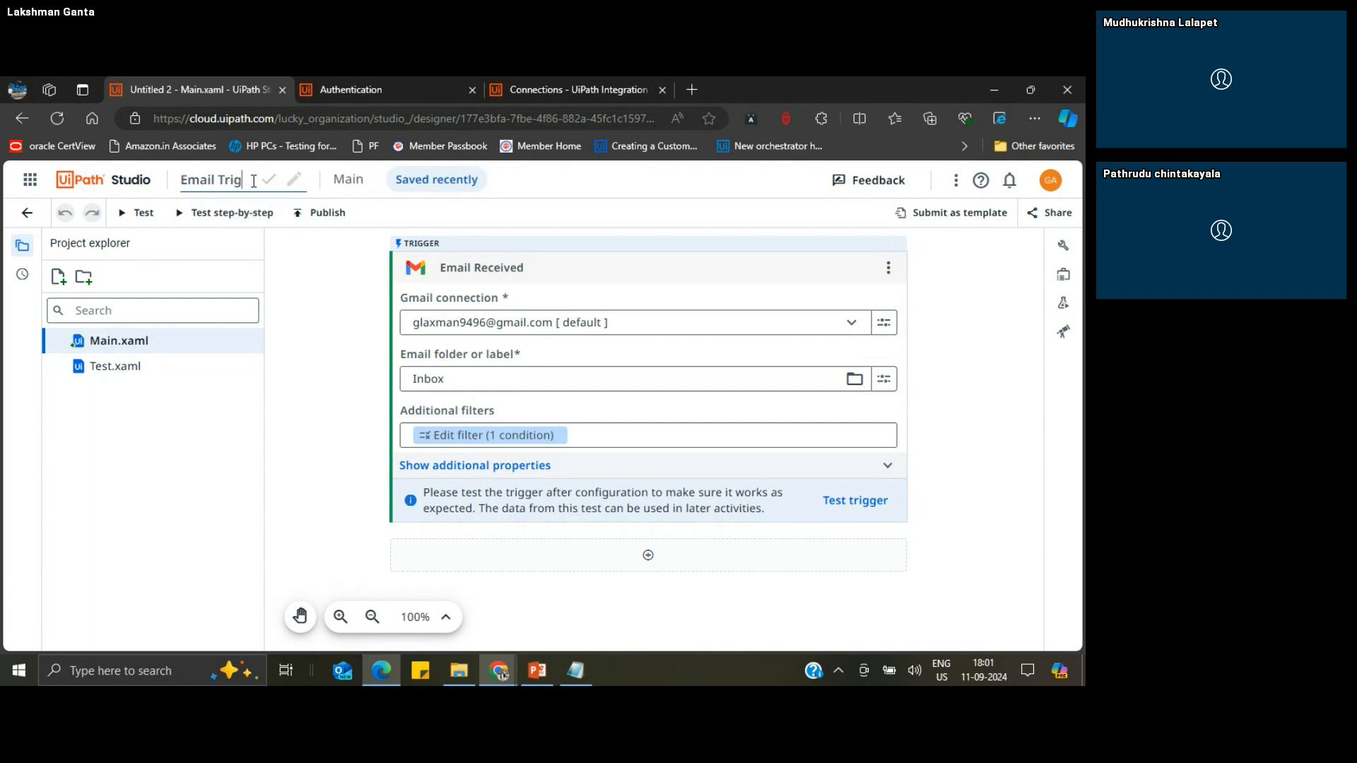
{"action": "type", "text": "ger"}
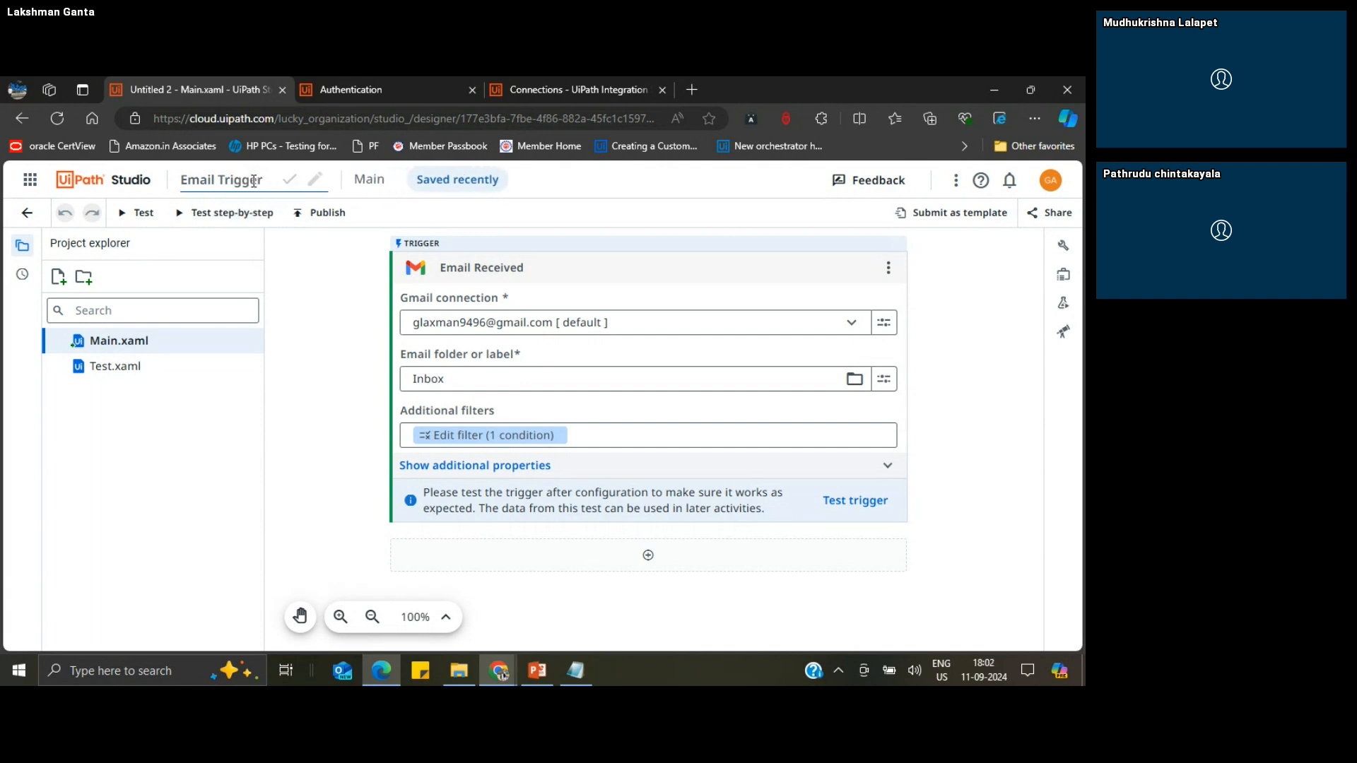
{"action": "key", "text": "Return"}
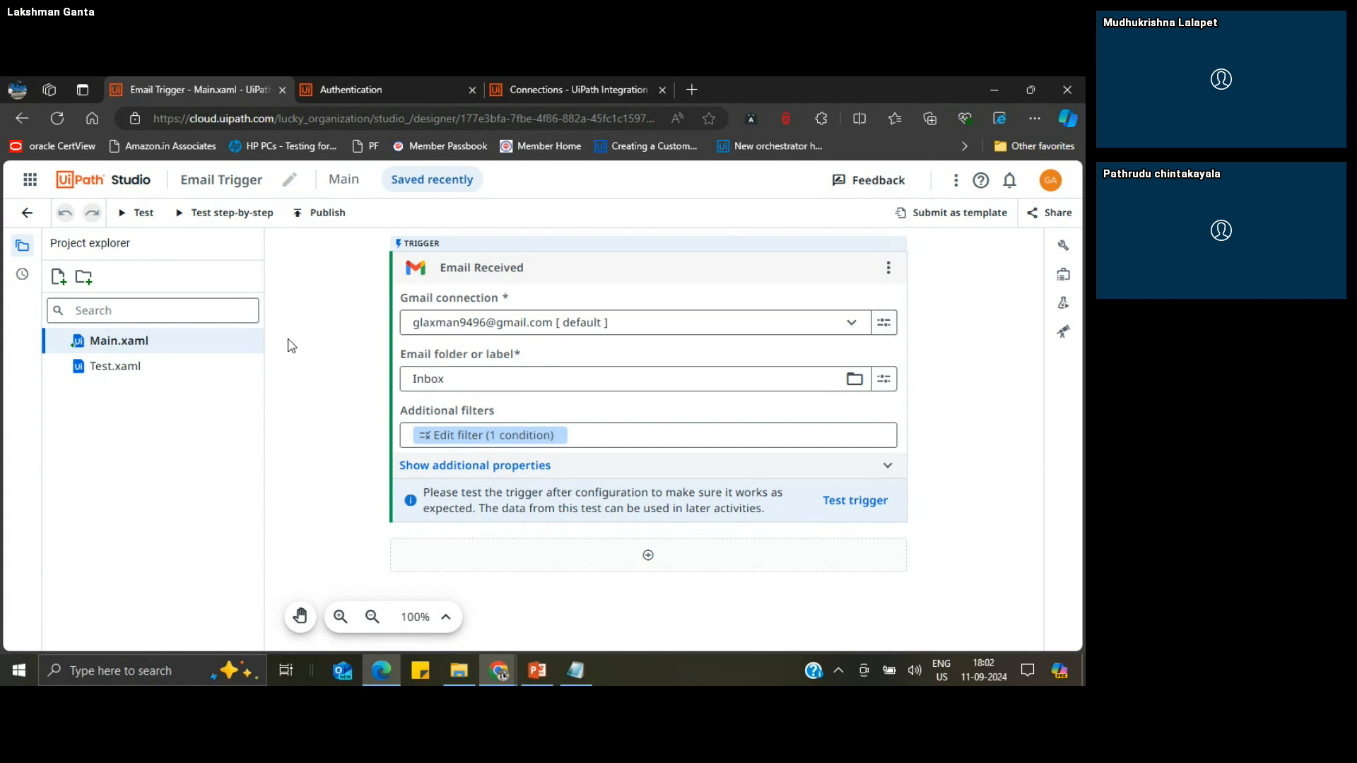
Step: Hide the project explorer and add a Content Generation activity from UiPath GenAI Activities below the Email Received trigger
{"action": "left_click", "coordinate": [23, 247]}
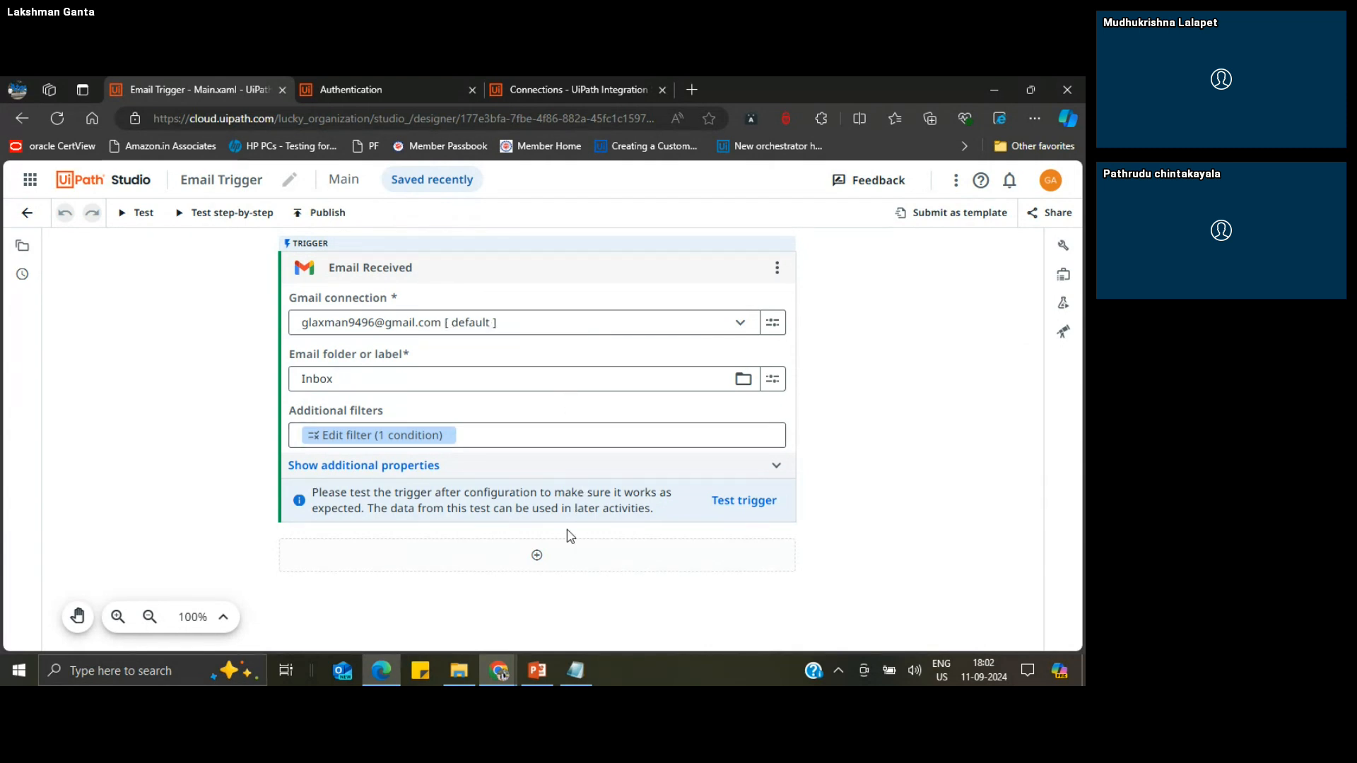
{"action": "left_click", "coordinate": [537, 558]}
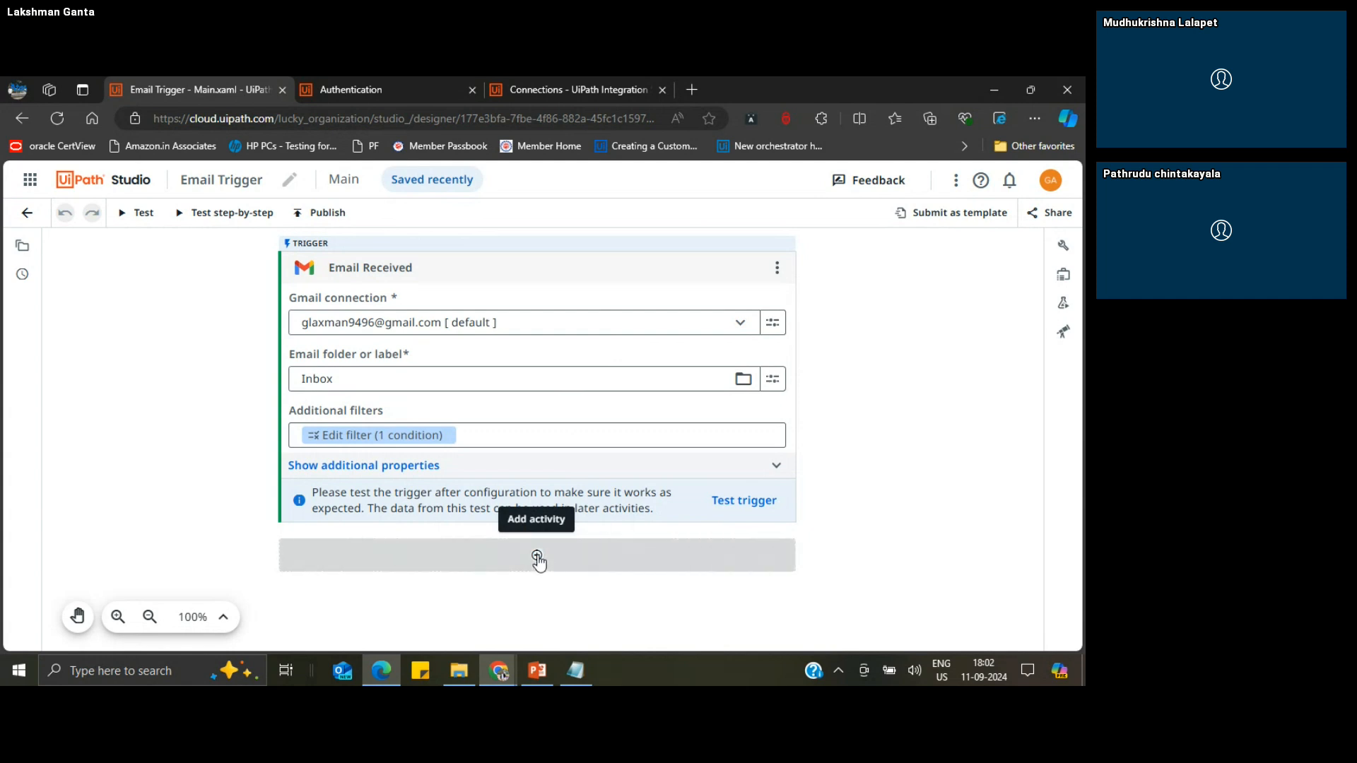
{"action": "left_click", "coordinate": [378, 245]}
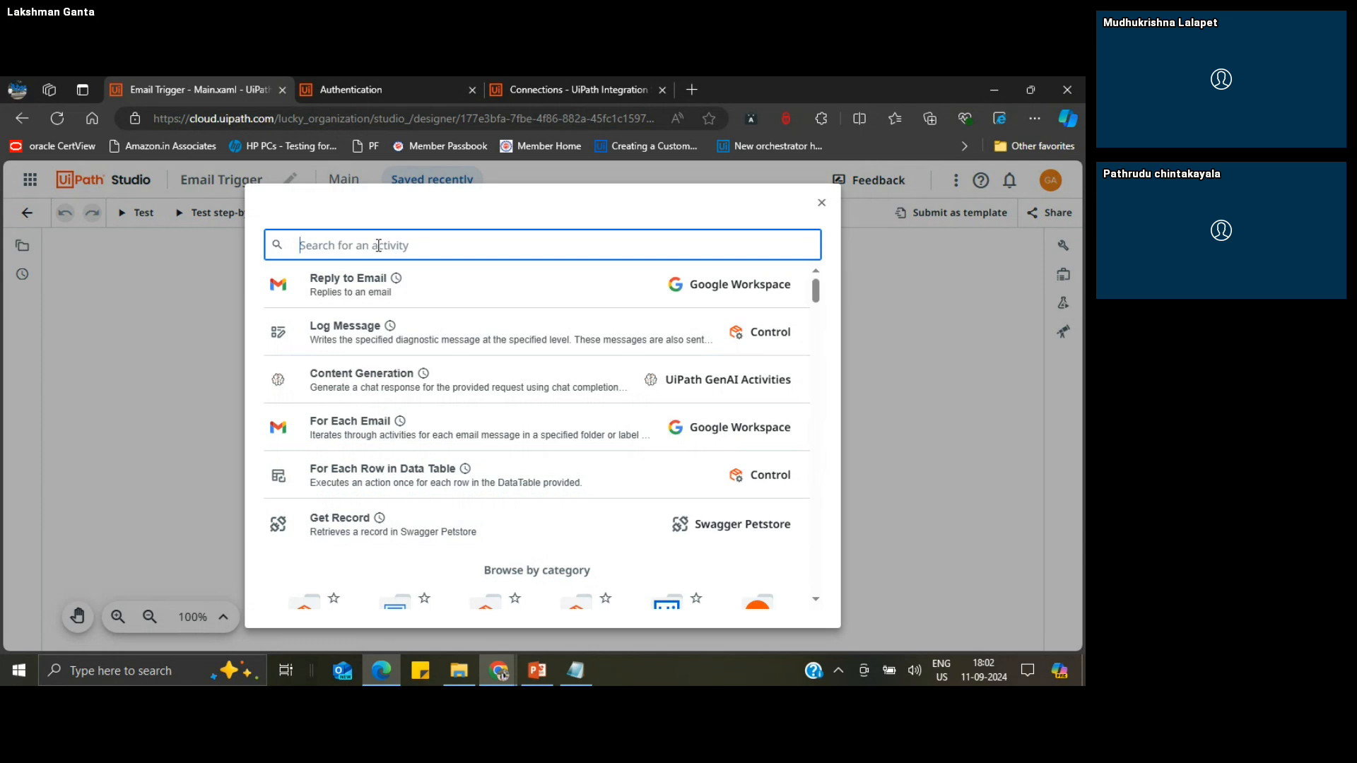
{"action": "type", "text": "Con"}
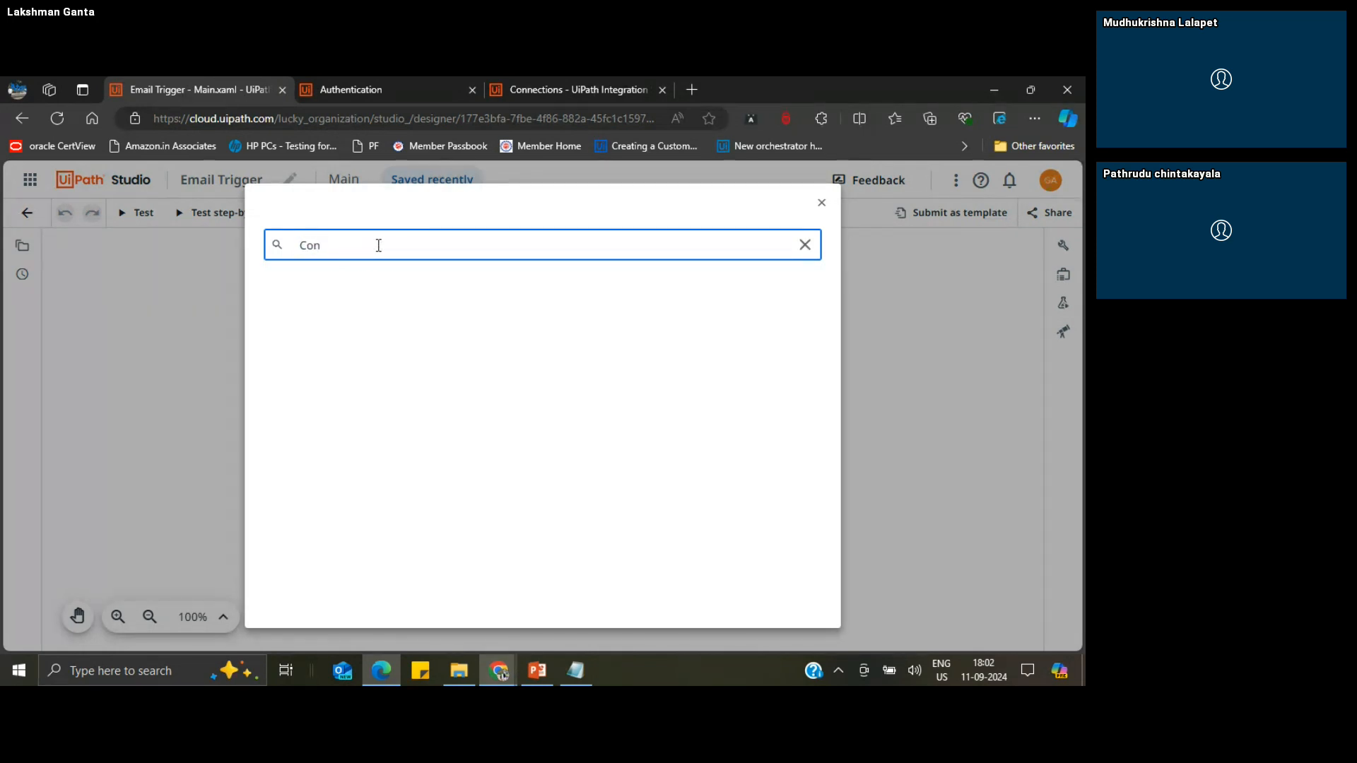
{"action": "type", "text": "tent"}
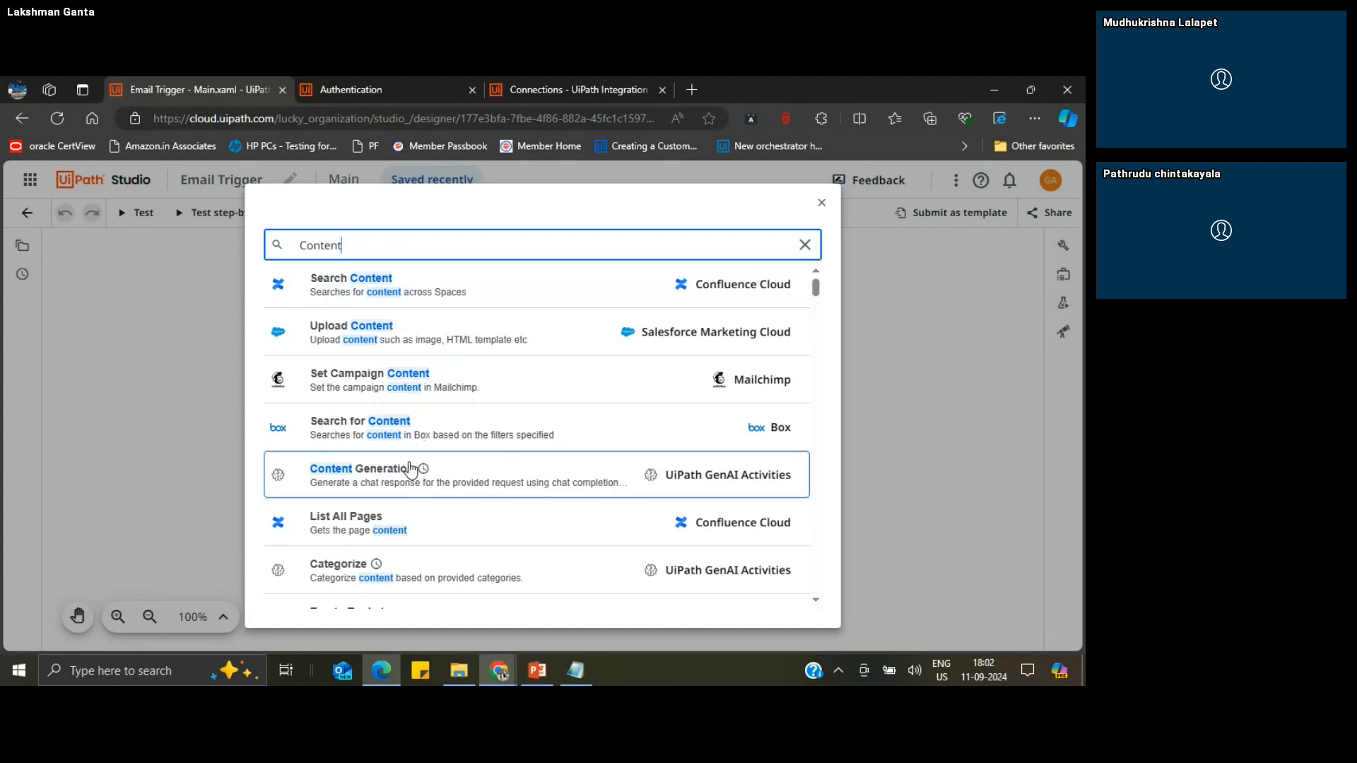
{"action": "left_click", "coordinate": [375, 481]}
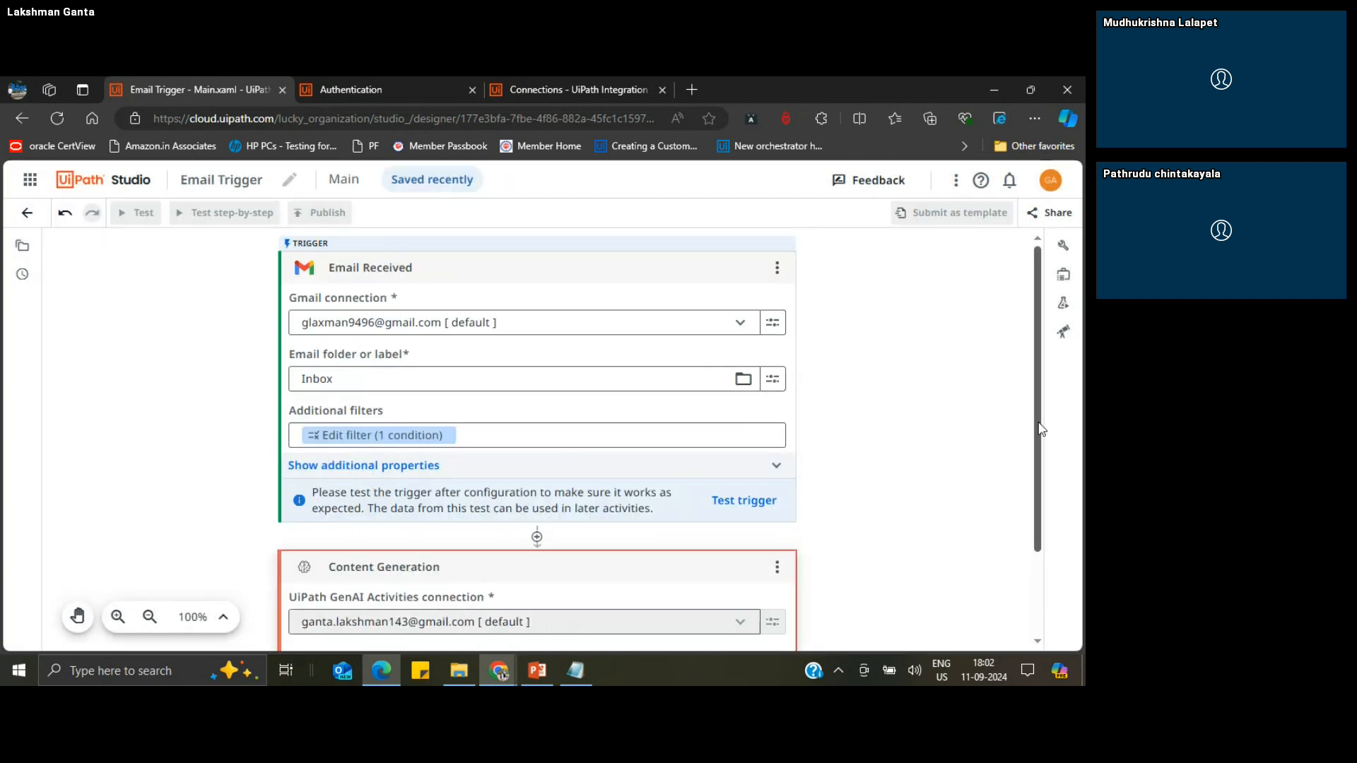
Step: Select the default UiPath GenAI Activities connection for the Content Generation activity
{"action": "left_click_drag", "start_coordinate": [1033, 429], "coordinate": [1053, 509]}
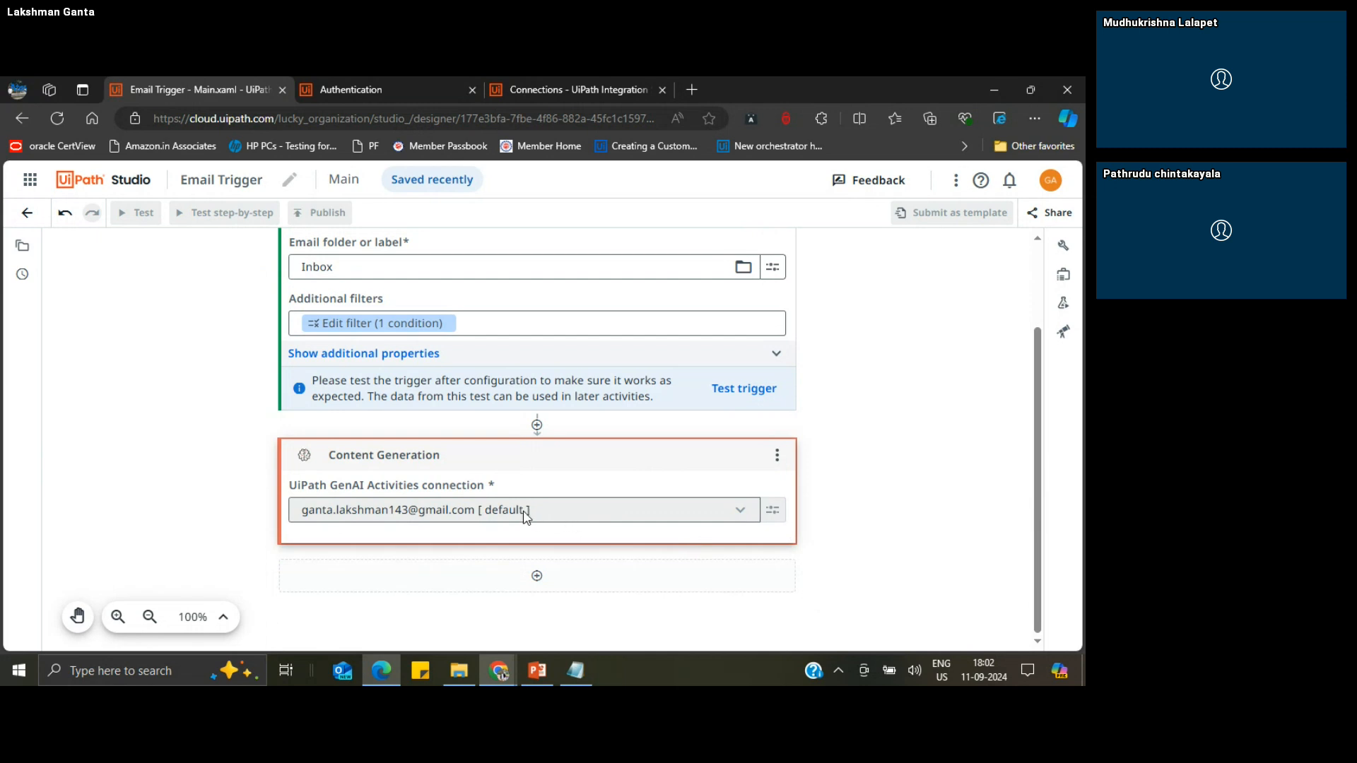
{"action": "left_click", "coordinate": [557, 513]}
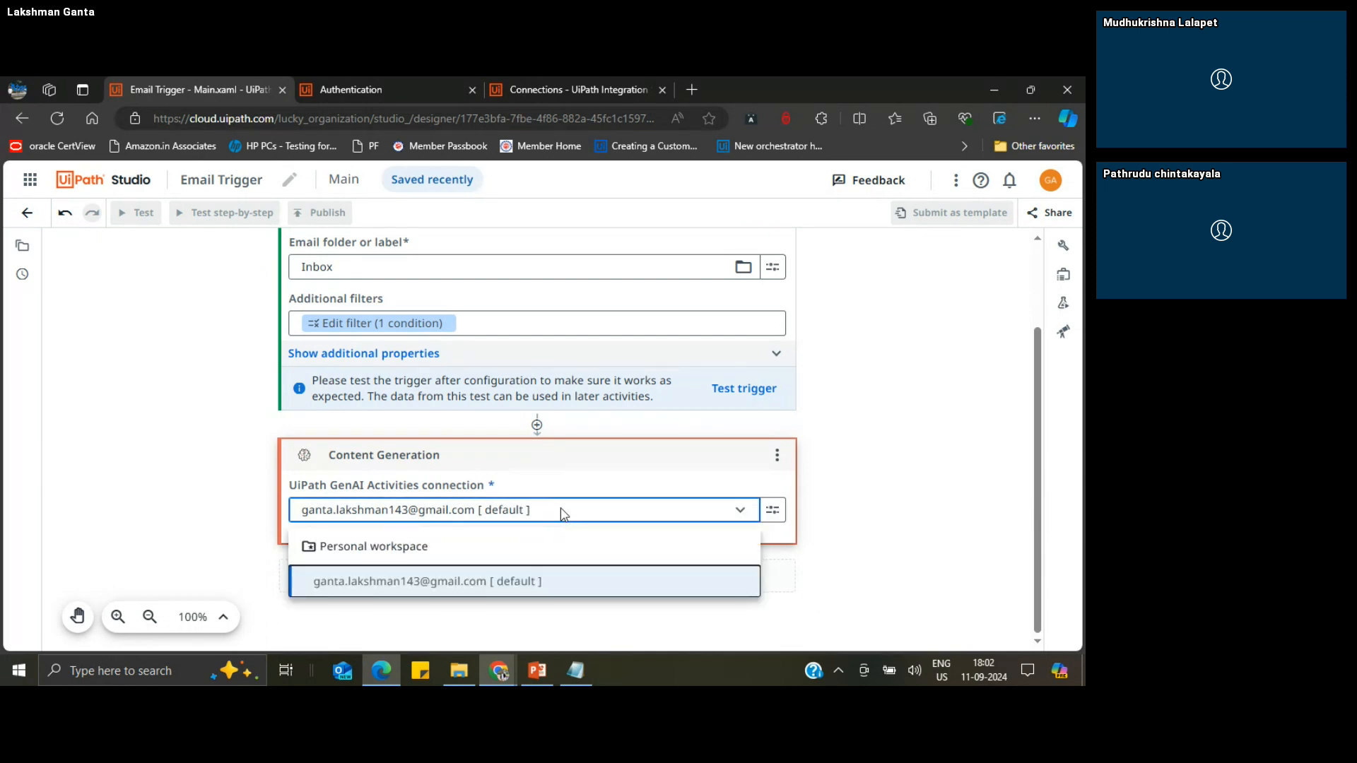
{"action": "left_click", "coordinate": [429, 597]}
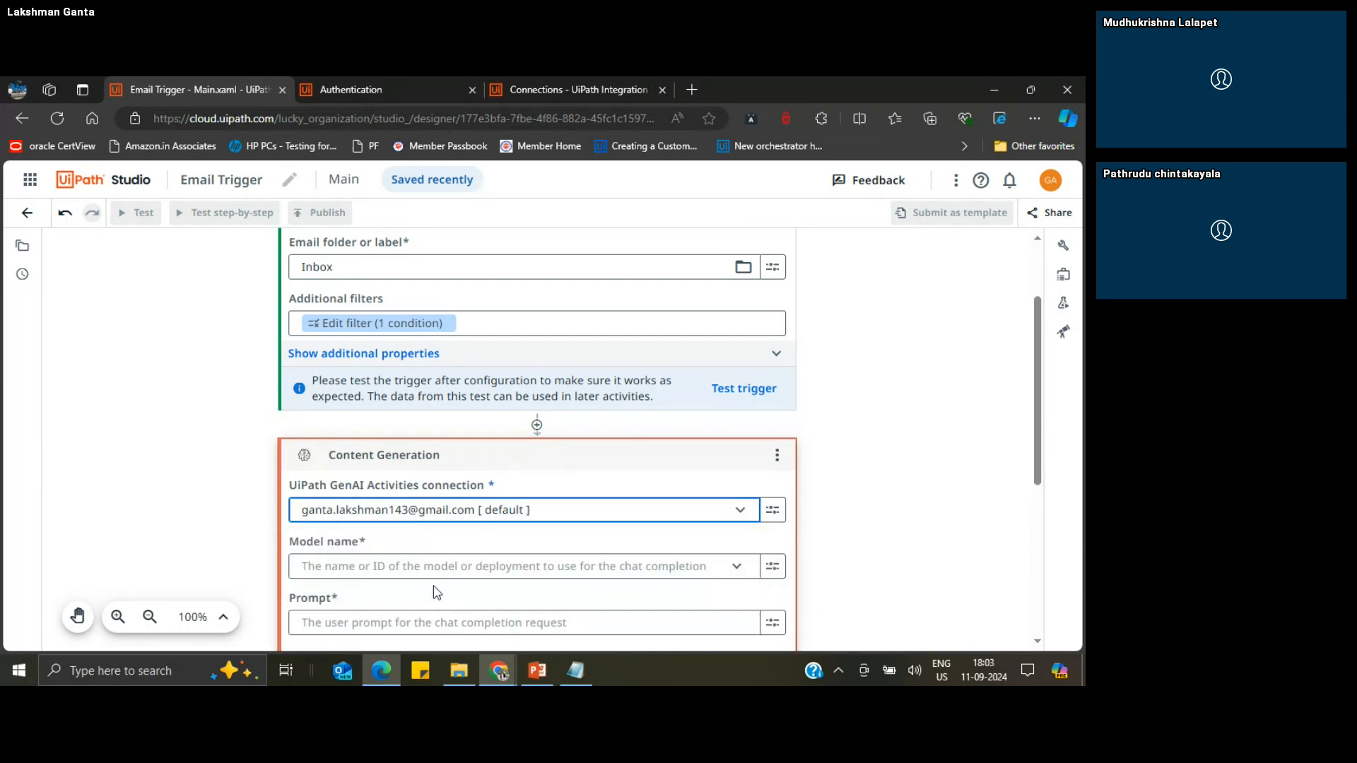
{"action": "left_click", "coordinate": [774, 512]}
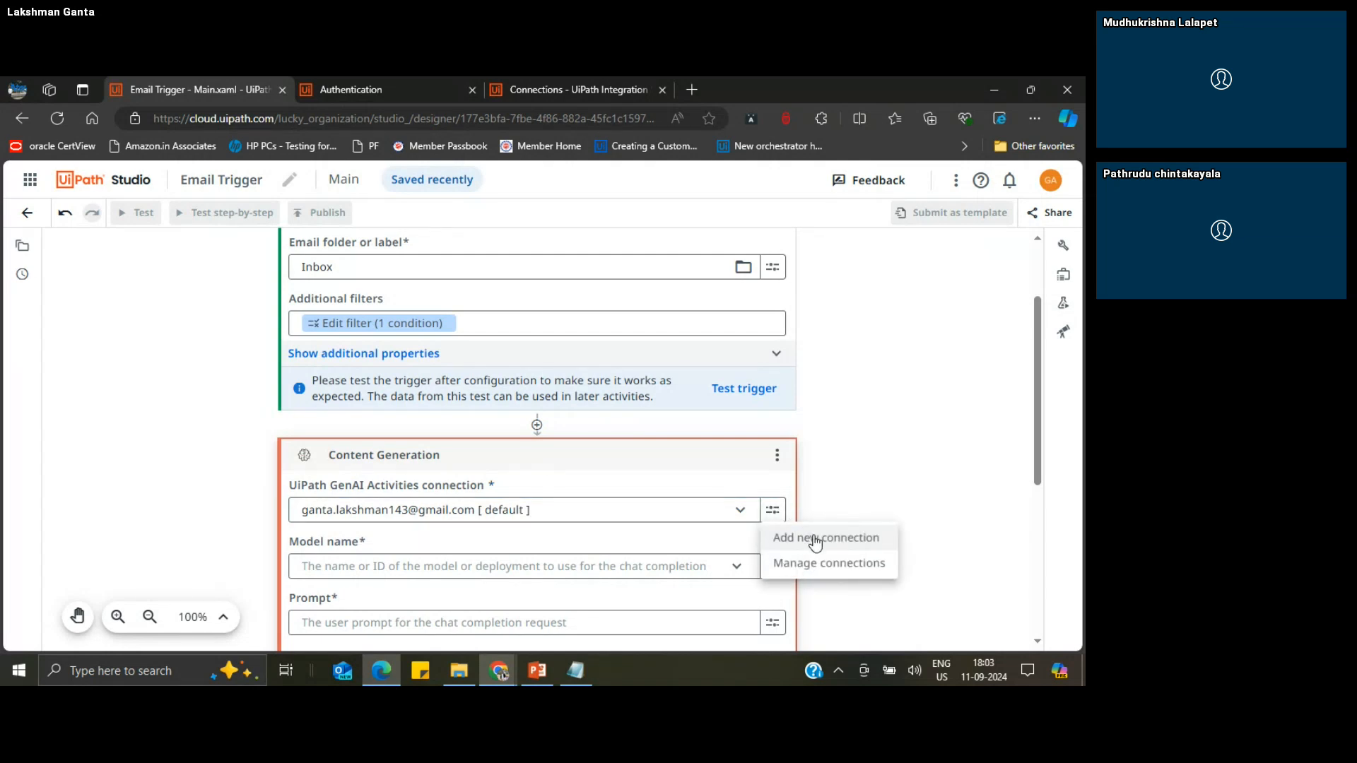
{"action": "left_click", "coordinate": [876, 468]}
Step: Set the Content Generation activity's model name to gpt-35-turbo-0125
{"action": "scroll", "coordinate": [1035, 443], "scroll_direction": "down", "scroll_amount": 2}
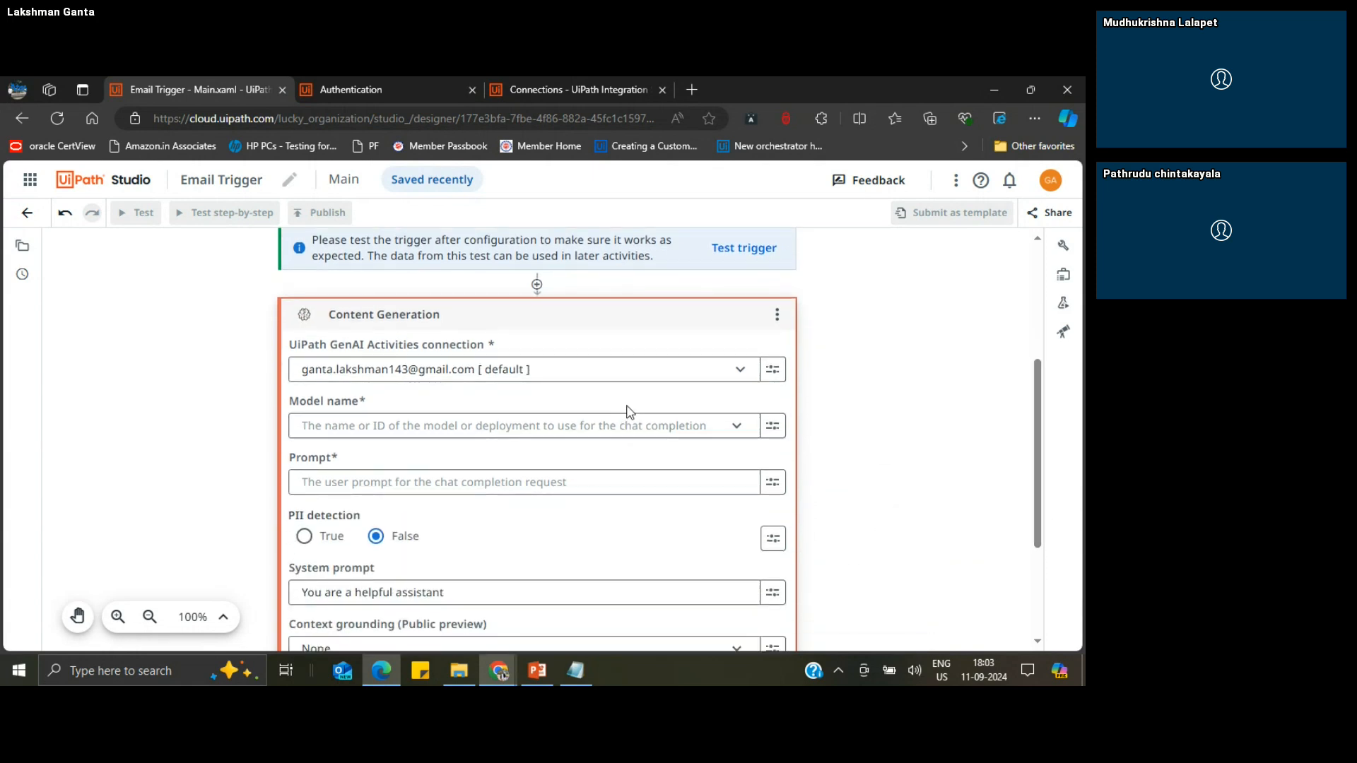
{"action": "left_click", "coordinate": [726, 431]}
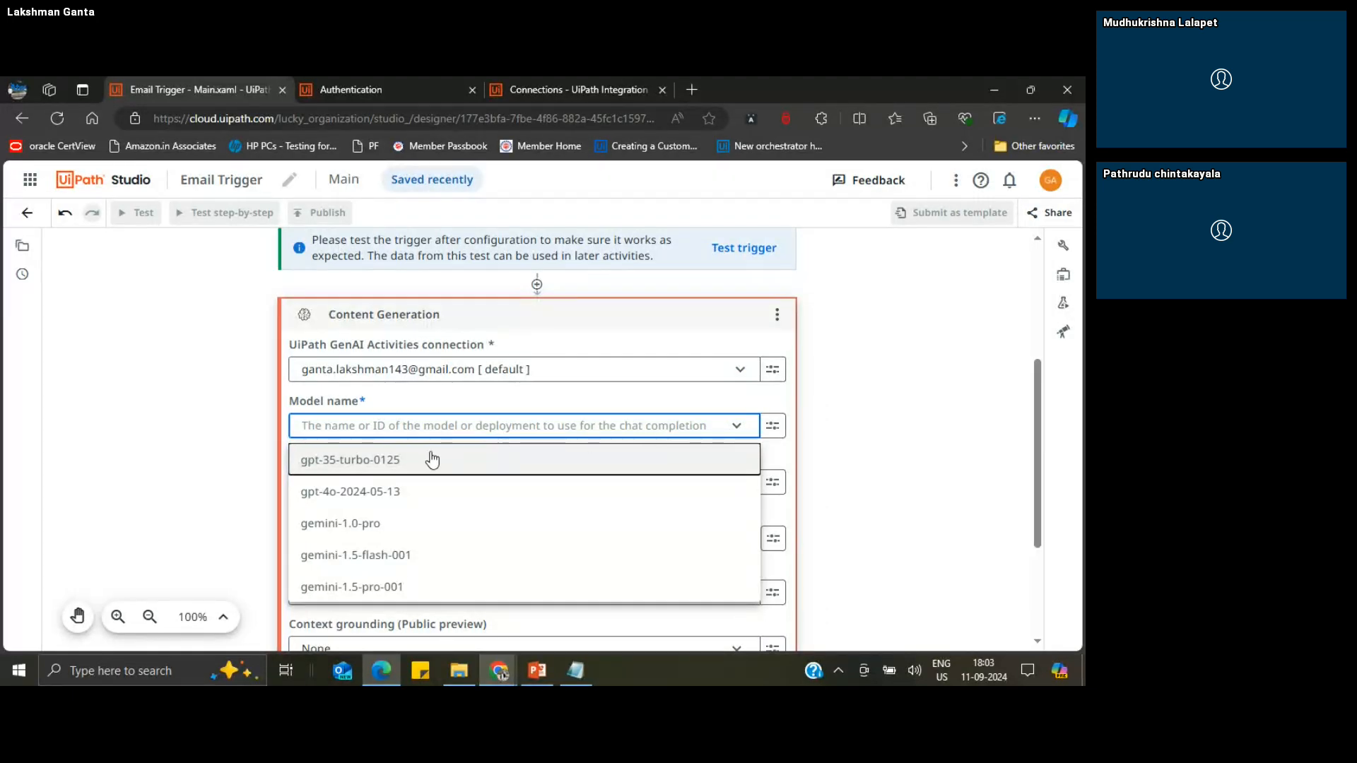
{"action": "left_click", "coordinate": [394, 463]}
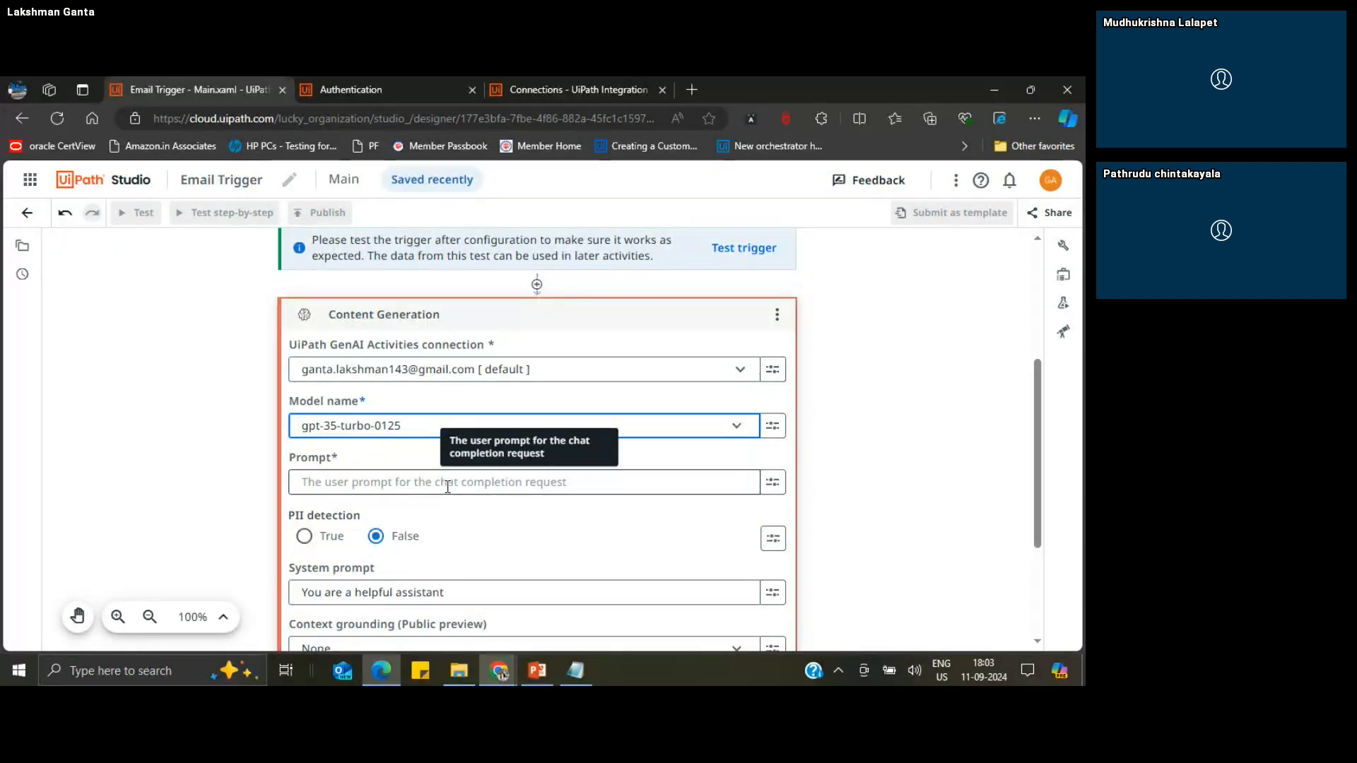
Step: Use the Body variable from the Email Received trigger as the Content Generation activity's prompt
{"action": "left_click", "coordinate": [401, 483]}
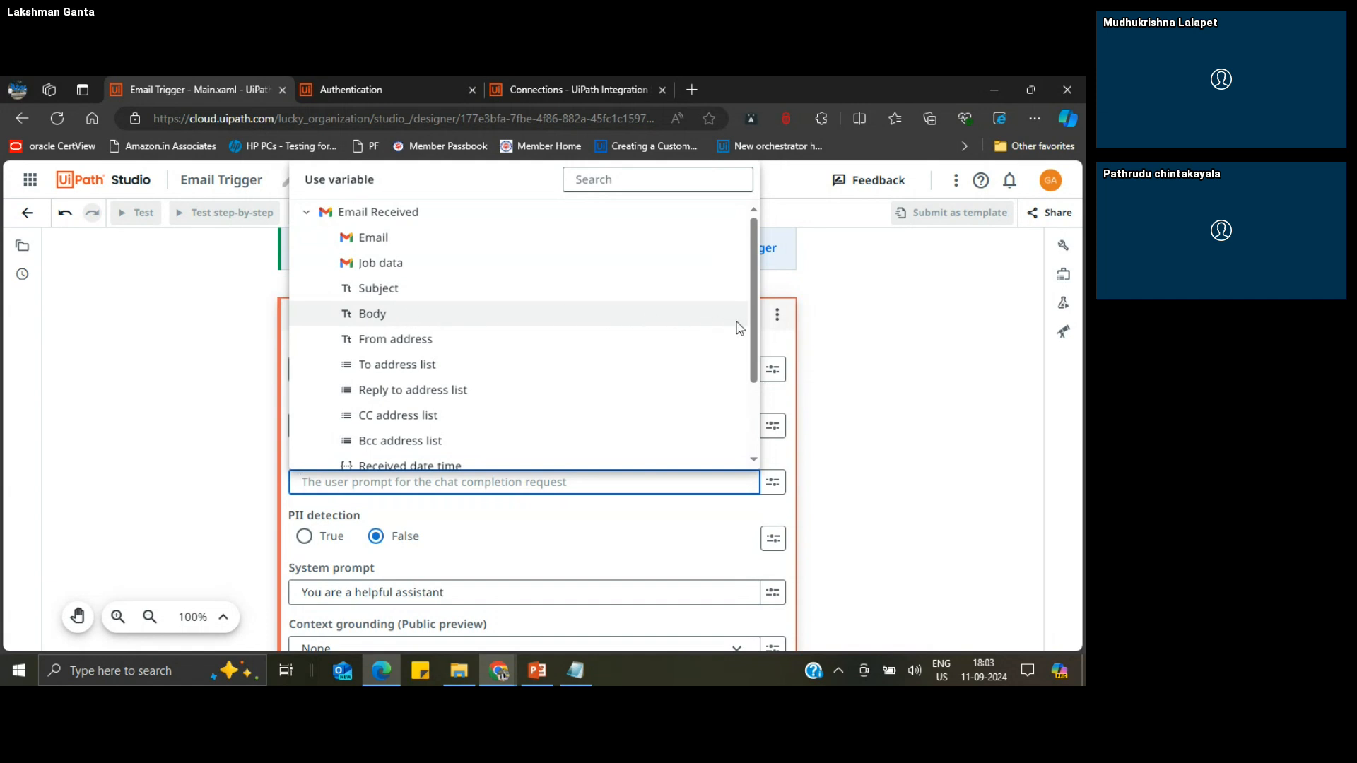
{"action": "mouse_move", "coordinate": [754, 329]}
{"action": "left_mouse_down"}
{"action": "mouse_move", "coordinate": [754, 374]}
{"action": "mouse_move", "coordinate": [752, 324]}
{"action": "left_mouse_up"}
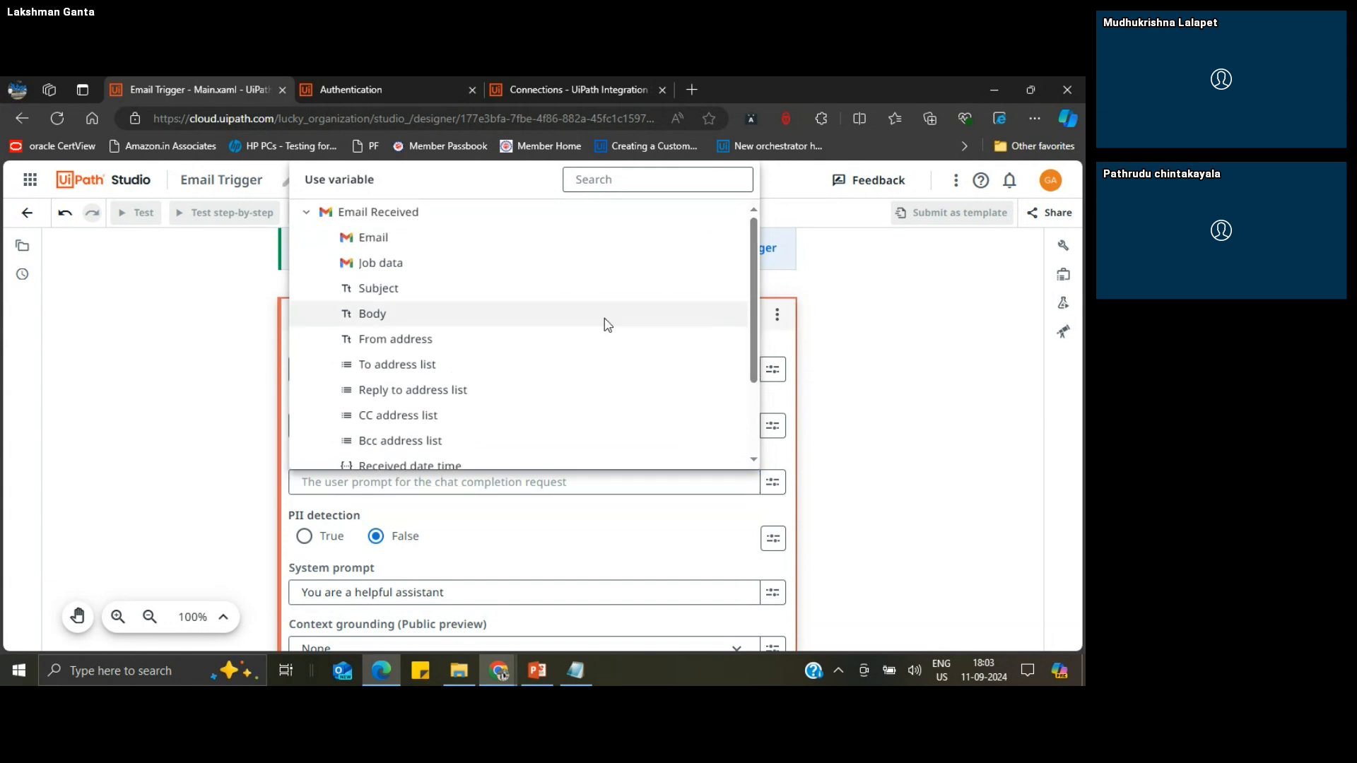
{"action": "left_click", "coordinate": [374, 315]}
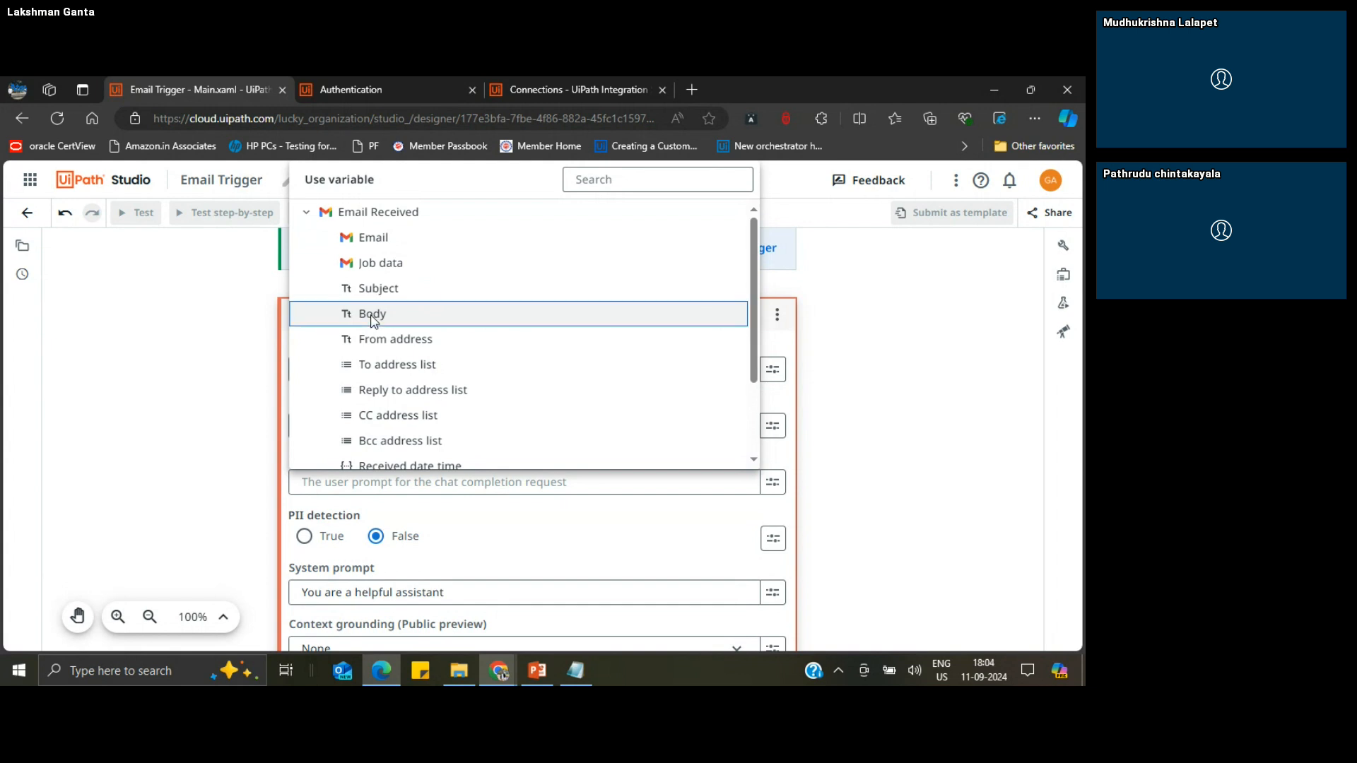
{"action": "left_click", "coordinate": [380, 315]}
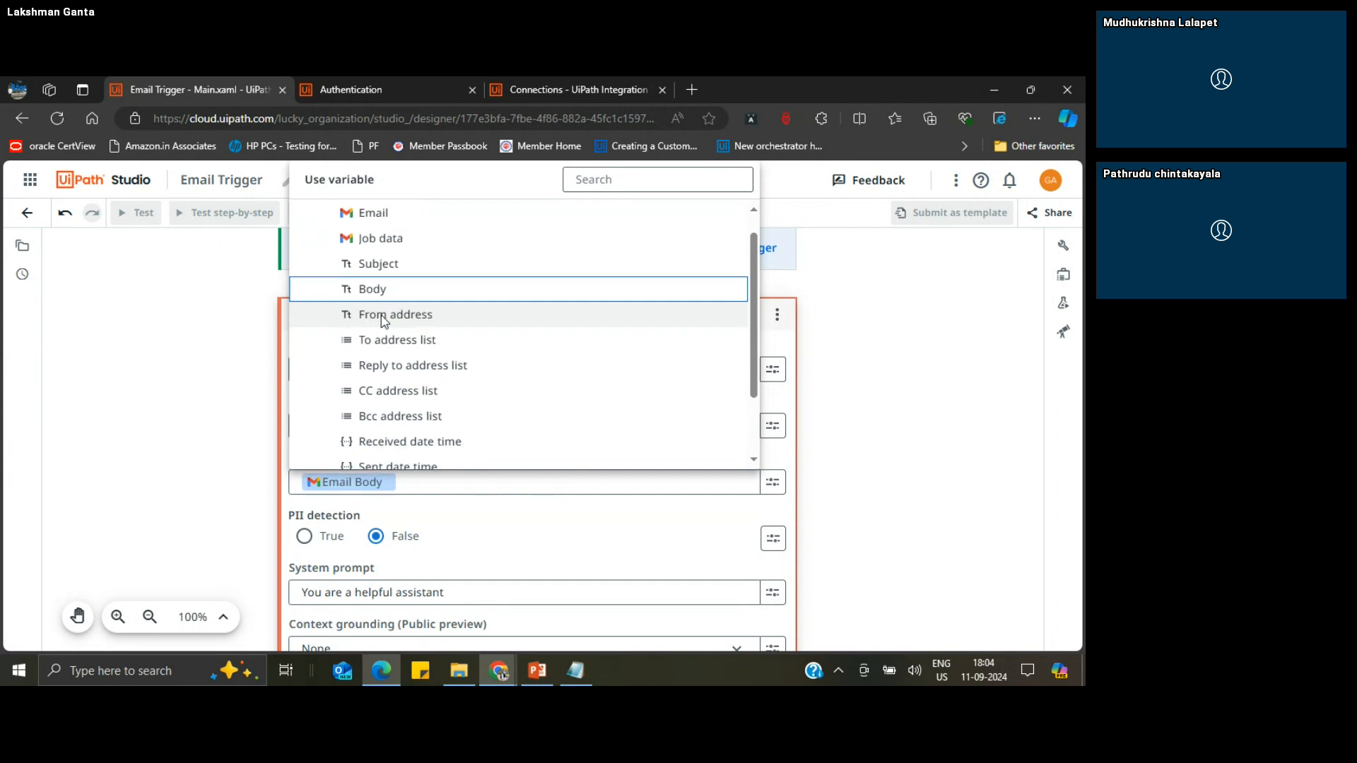
{"action": "left_click", "coordinate": [860, 469]}
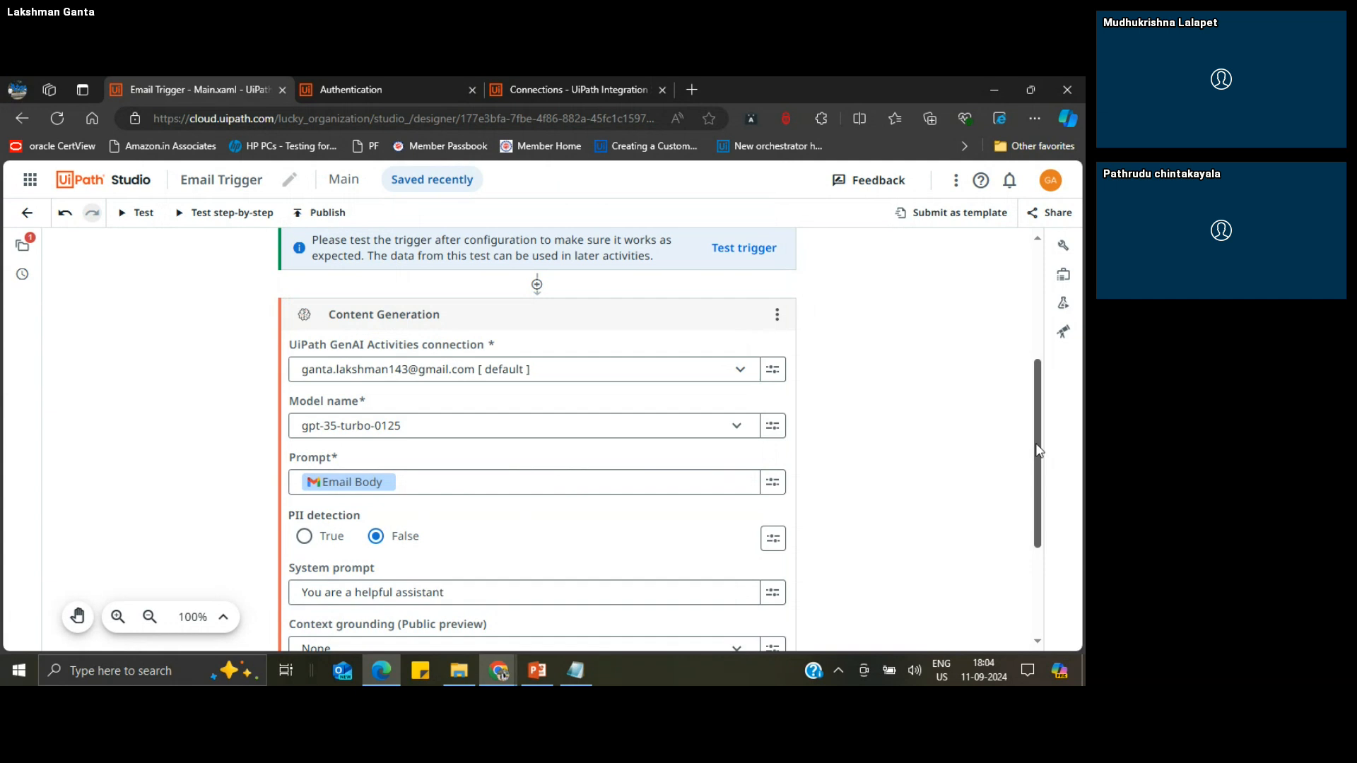
Step: Review the Content Generation activity's remaining settings, additional properties and outputs, and collapse the activity
{"action": "left_click_drag", "start_coordinate": [1037, 452], "coordinate": [1051, 520]}
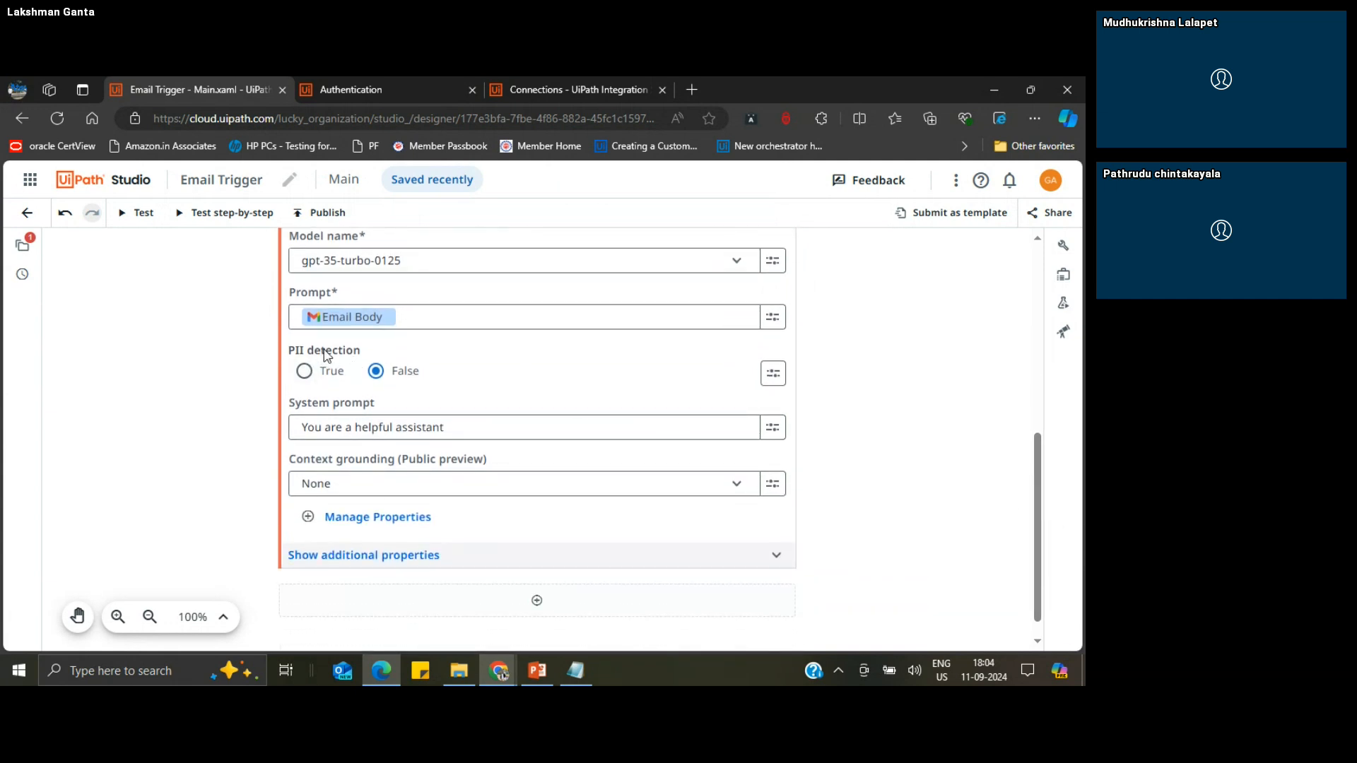
{"action": "mouse_move", "coordinate": [332, 356]}
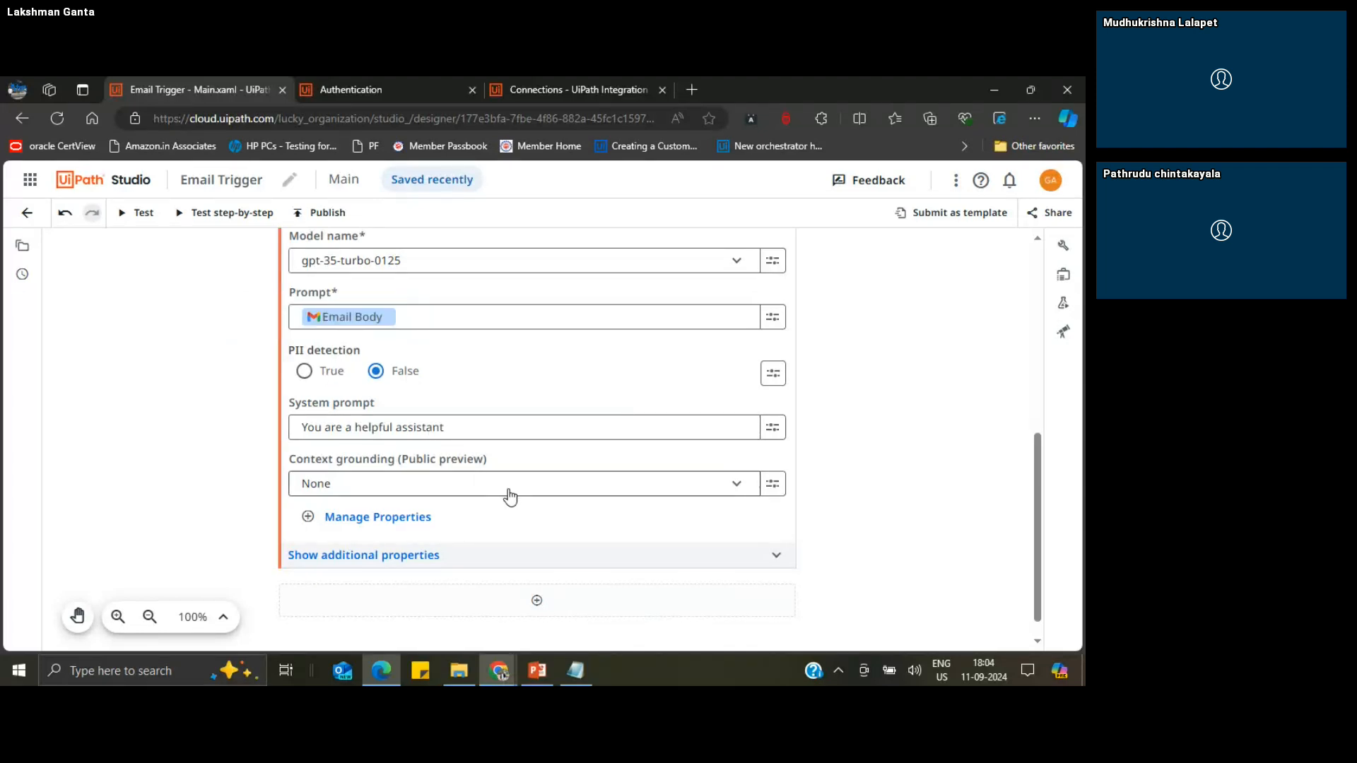
{"action": "left_click", "coordinate": [377, 556]}
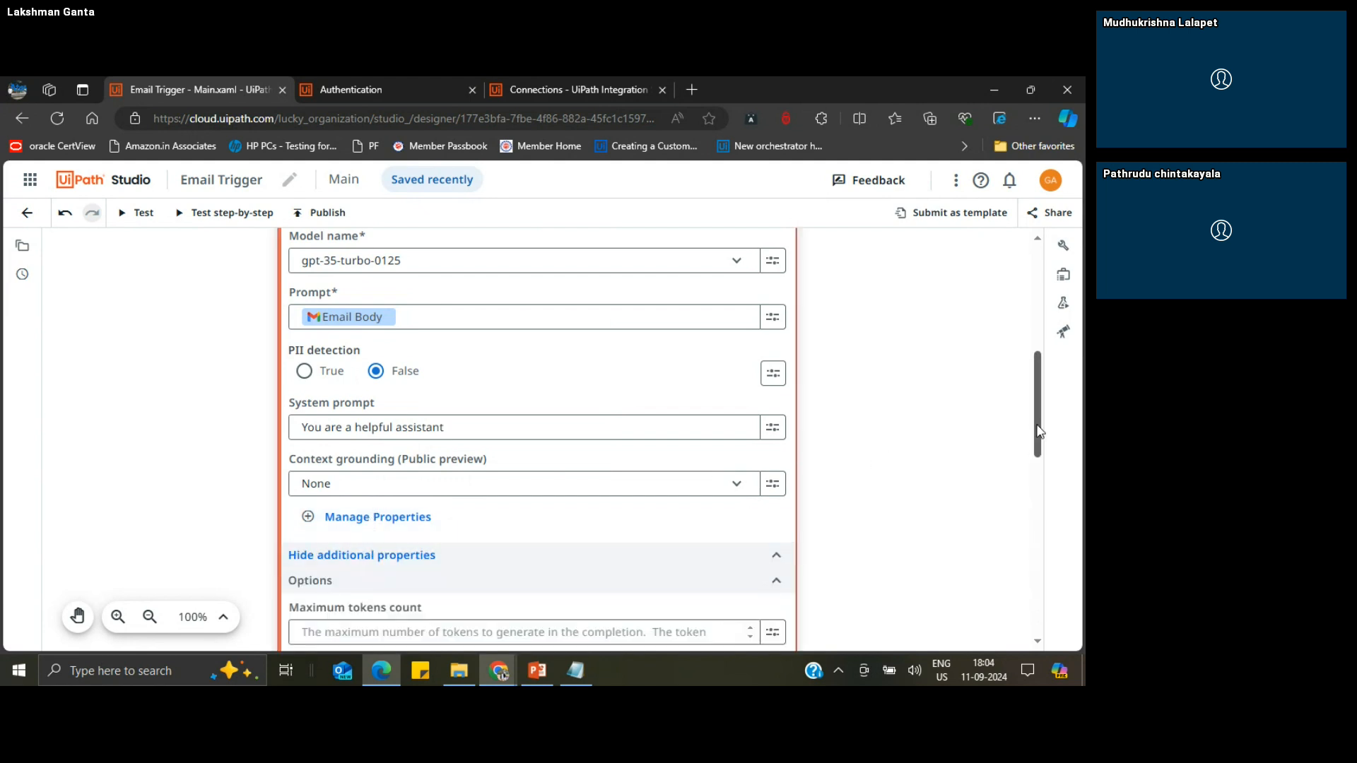
{"action": "left_click_drag", "start_coordinate": [1039, 431], "coordinate": [1043, 480]}
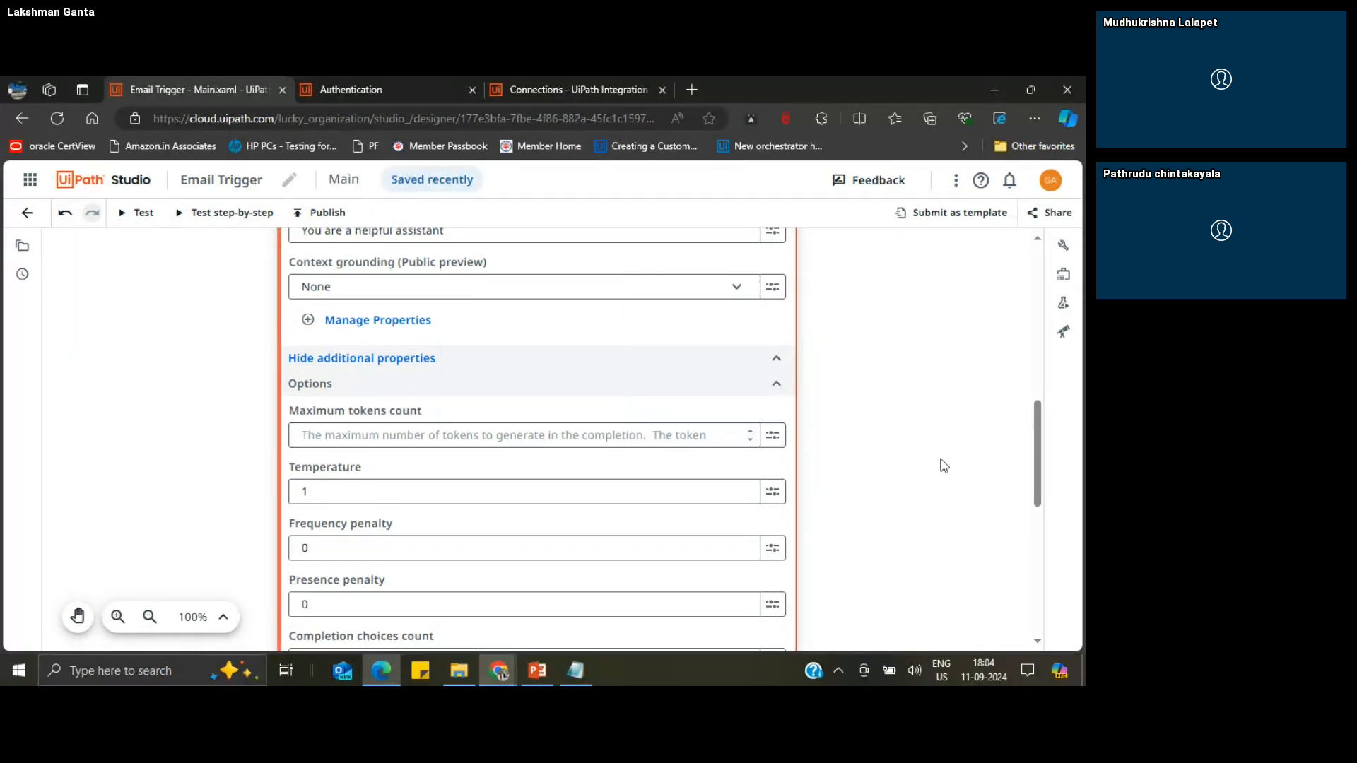
{"action": "left_click_drag", "start_coordinate": [1045, 458], "coordinate": [1040, 555]}
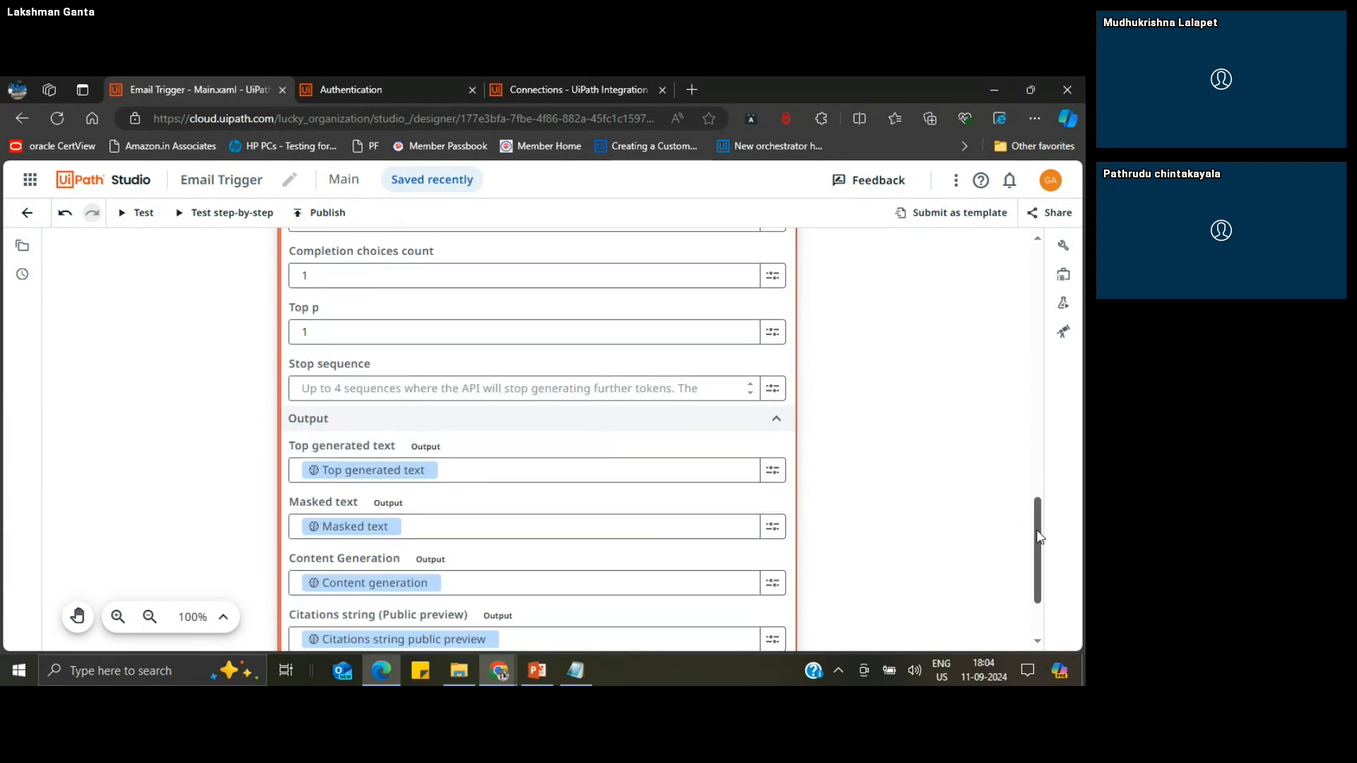
{"action": "left_click_drag", "start_coordinate": [1039, 537], "coordinate": [1022, 320]}
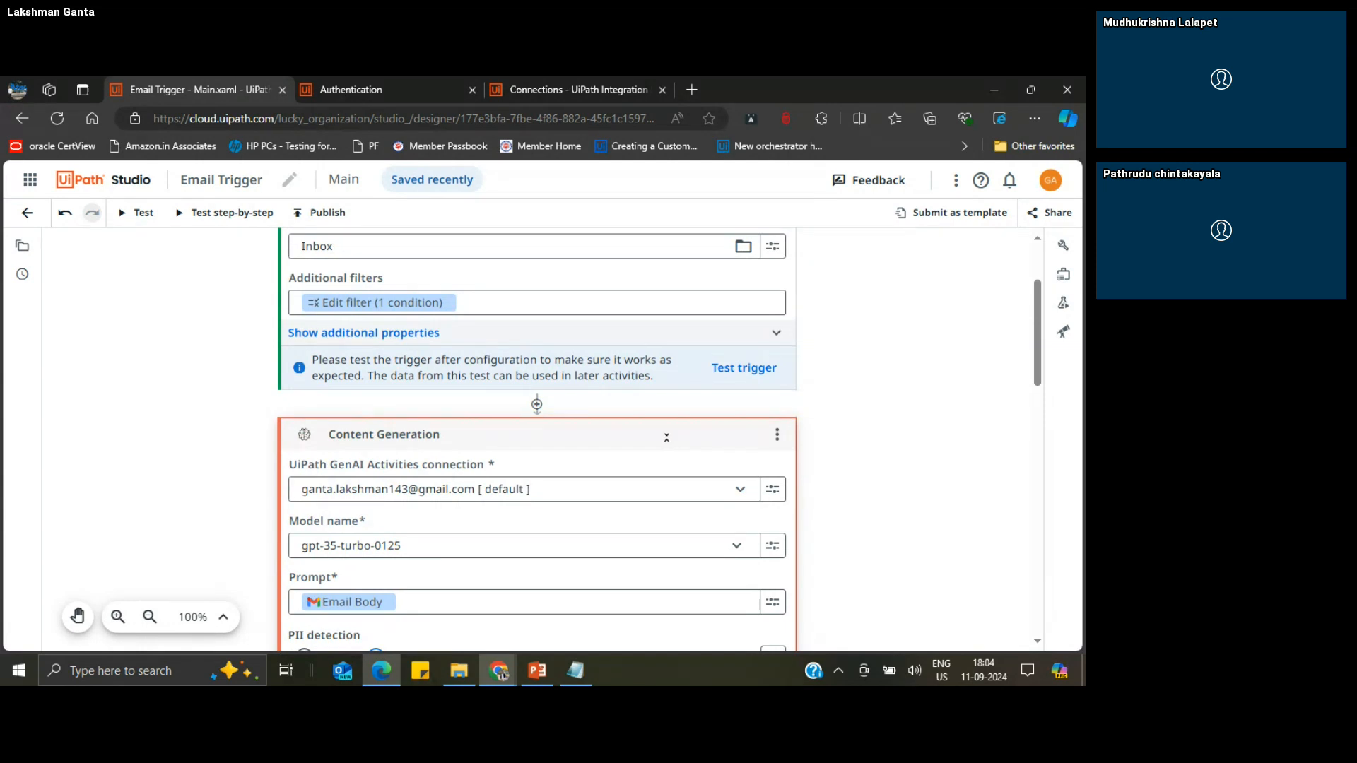
{"action": "left_click", "coordinate": [664, 435]}
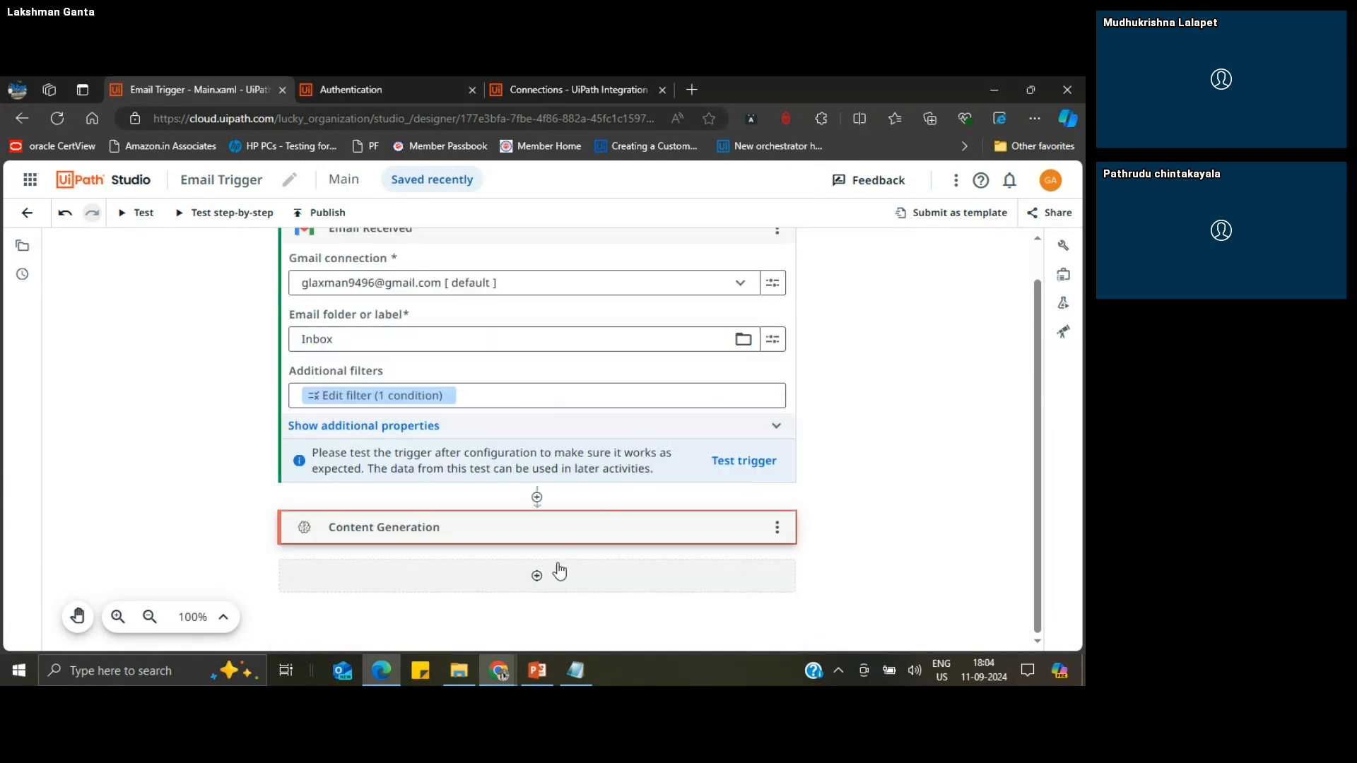
Step: Search for "Reply to" and add the Google Workspace Reply to Email activity below Content Generation
{"action": "left_click", "coordinate": [538, 578]}
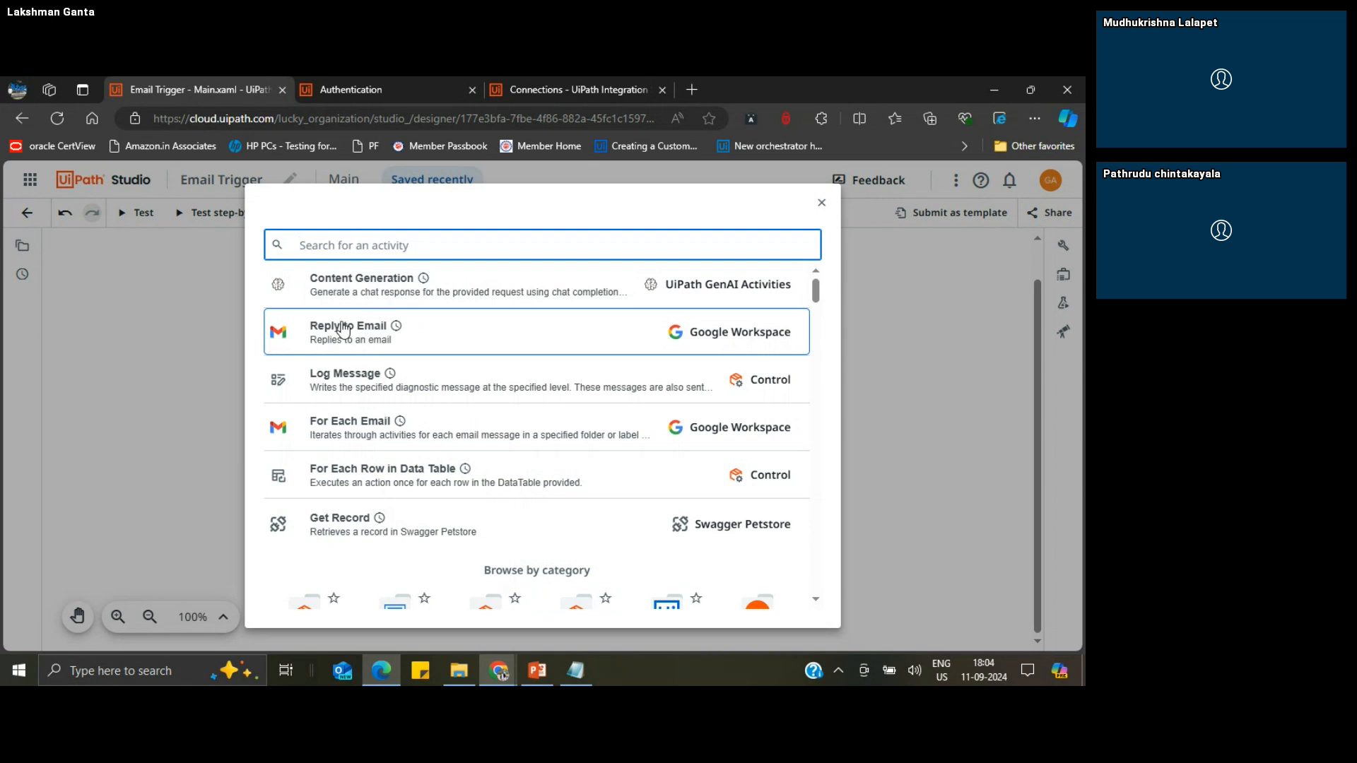
{"action": "type", "text": "Rep"}
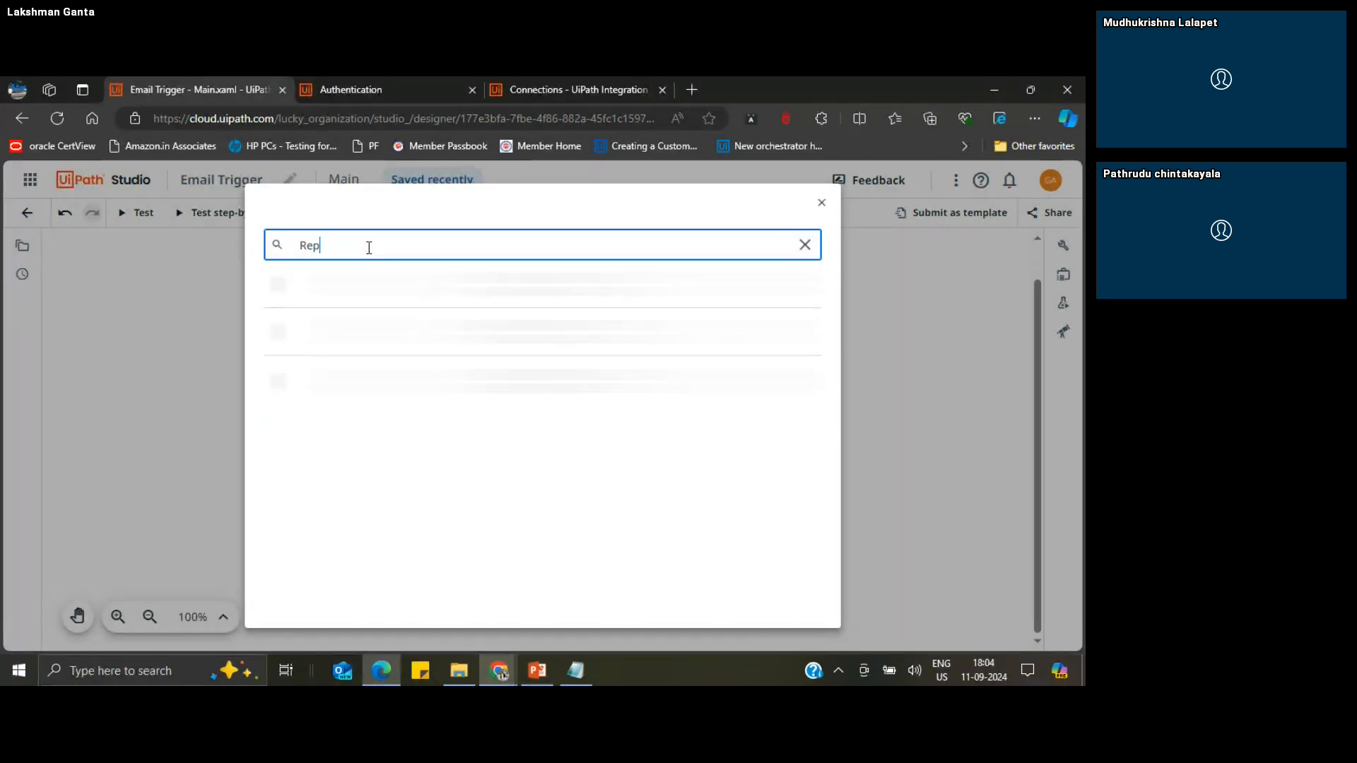
{"action": "type", "text": "ly to"}
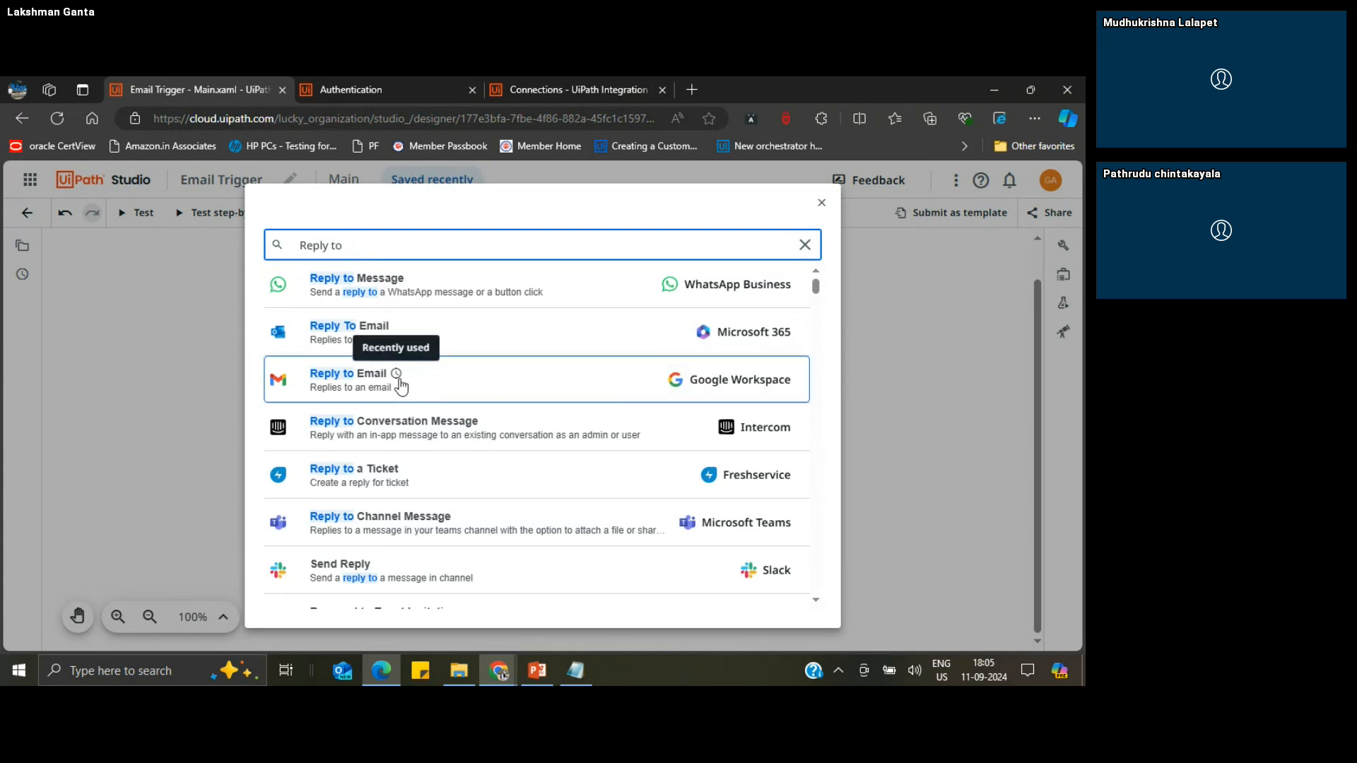
{"action": "left_click", "coordinate": [364, 388]}
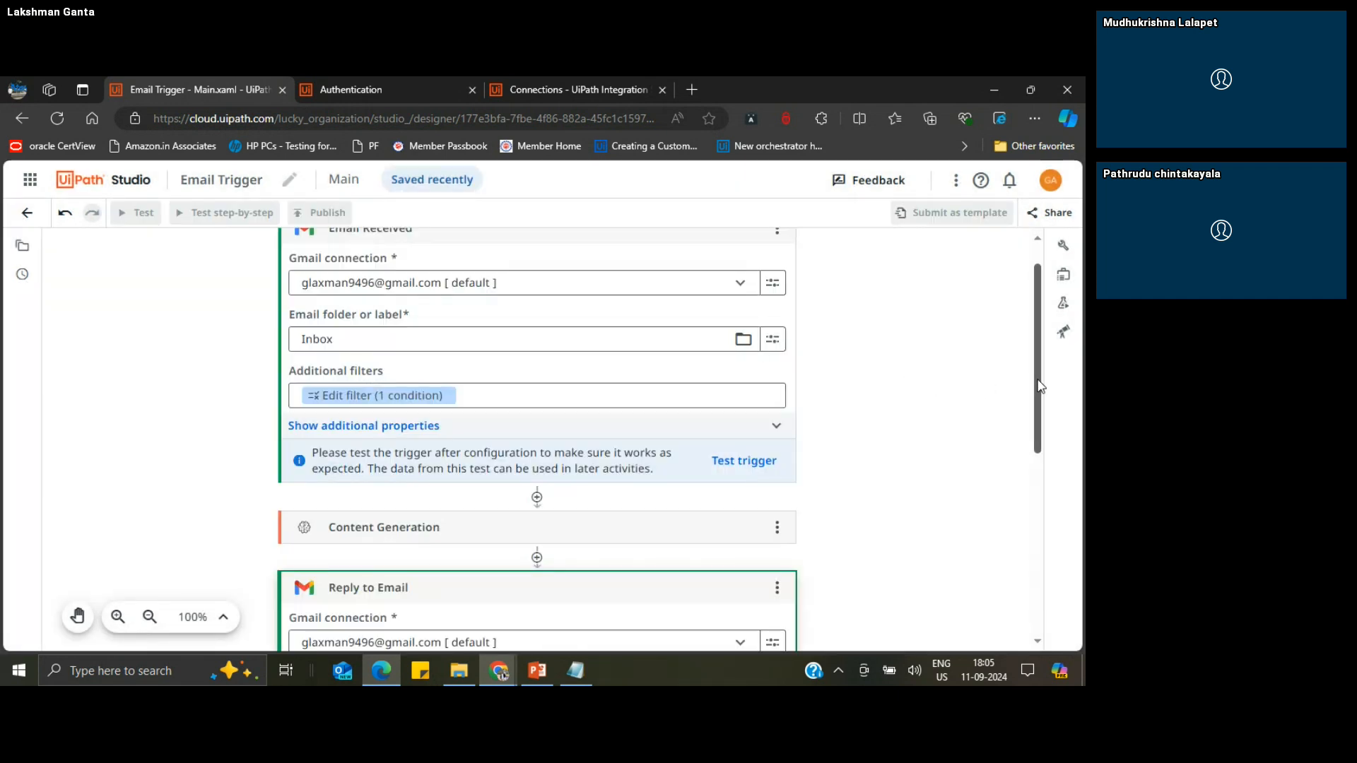
{"action": "left_click_drag", "start_coordinate": [1038, 385], "coordinate": [1066, 523]}
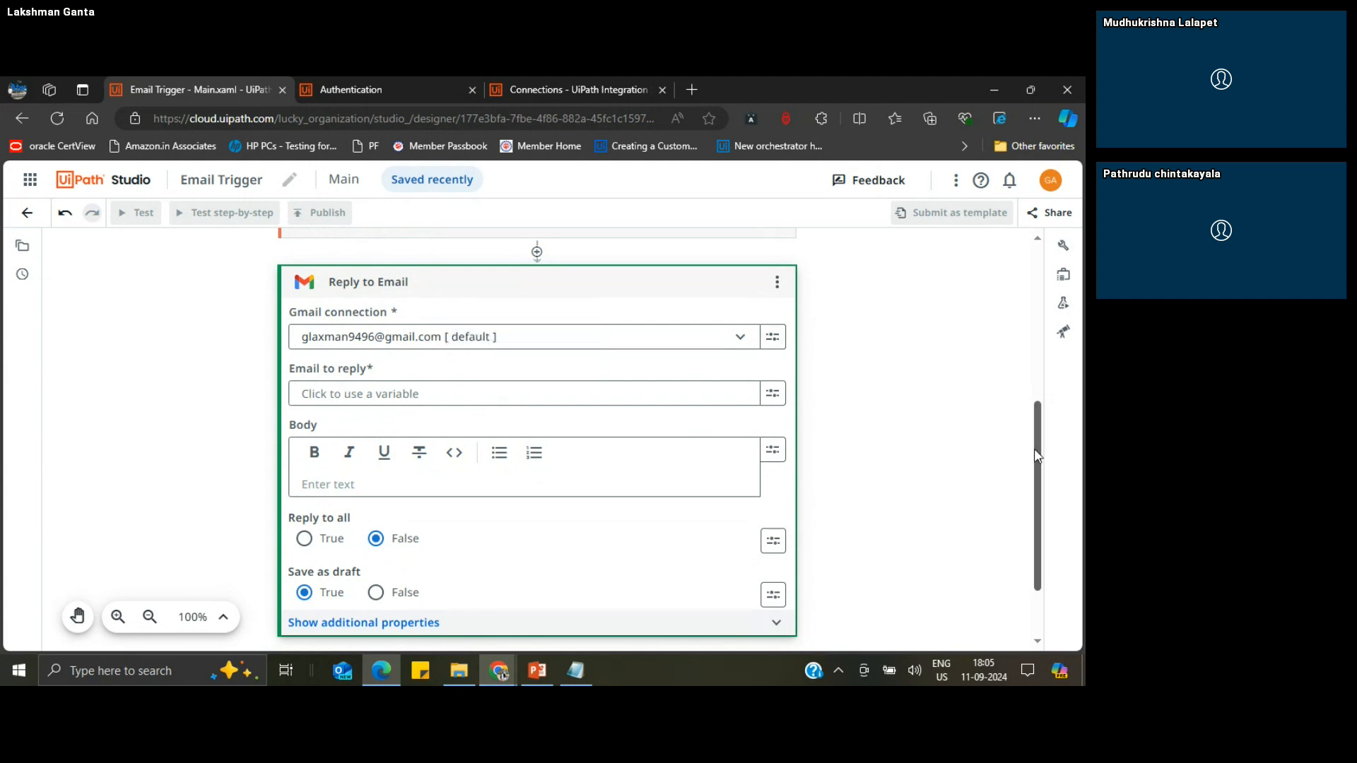
{"action": "left_click_drag", "start_coordinate": [1036, 427], "coordinate": [1036, 272]}
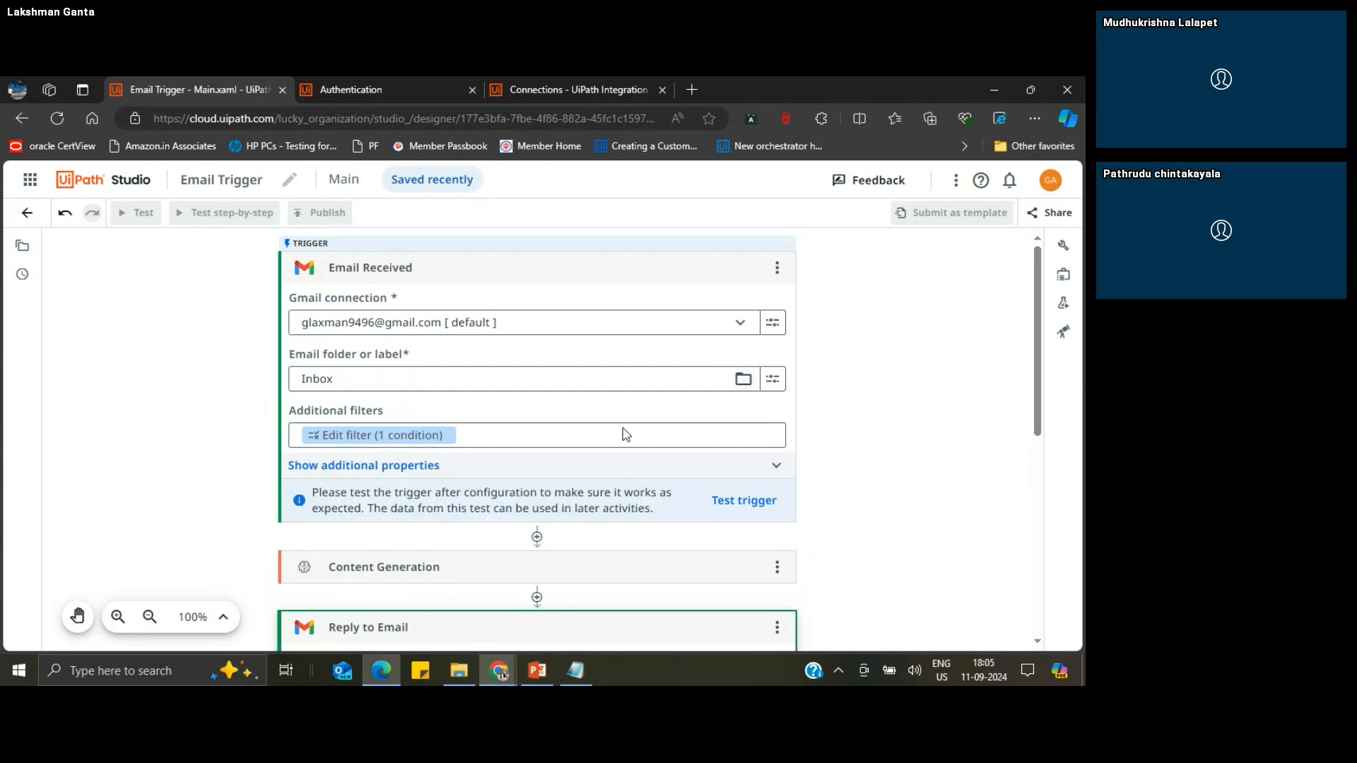
{"action": "left_click", "coordinate": [390, 466]}
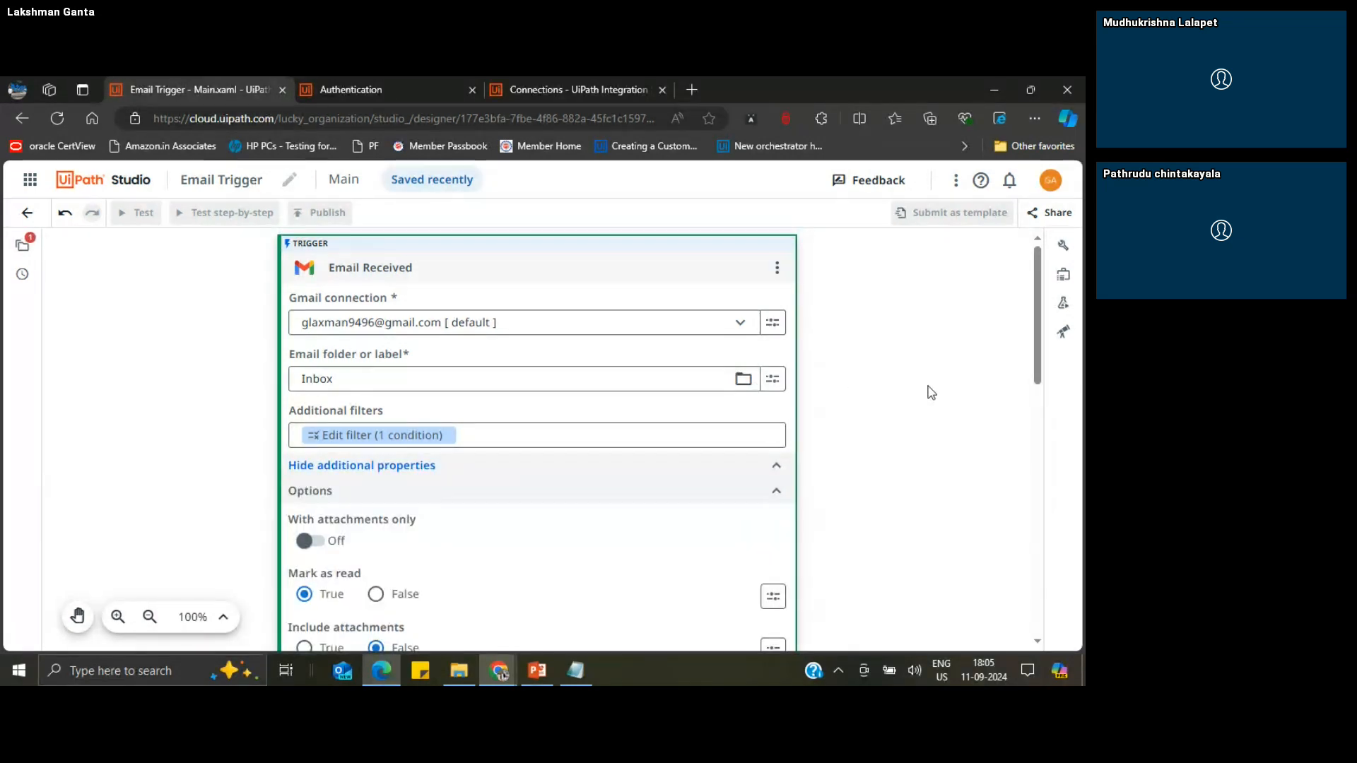
{"action": "left_click_drag", "start_coordinate": [1037, 355], "coordinate": [1037, 456]}
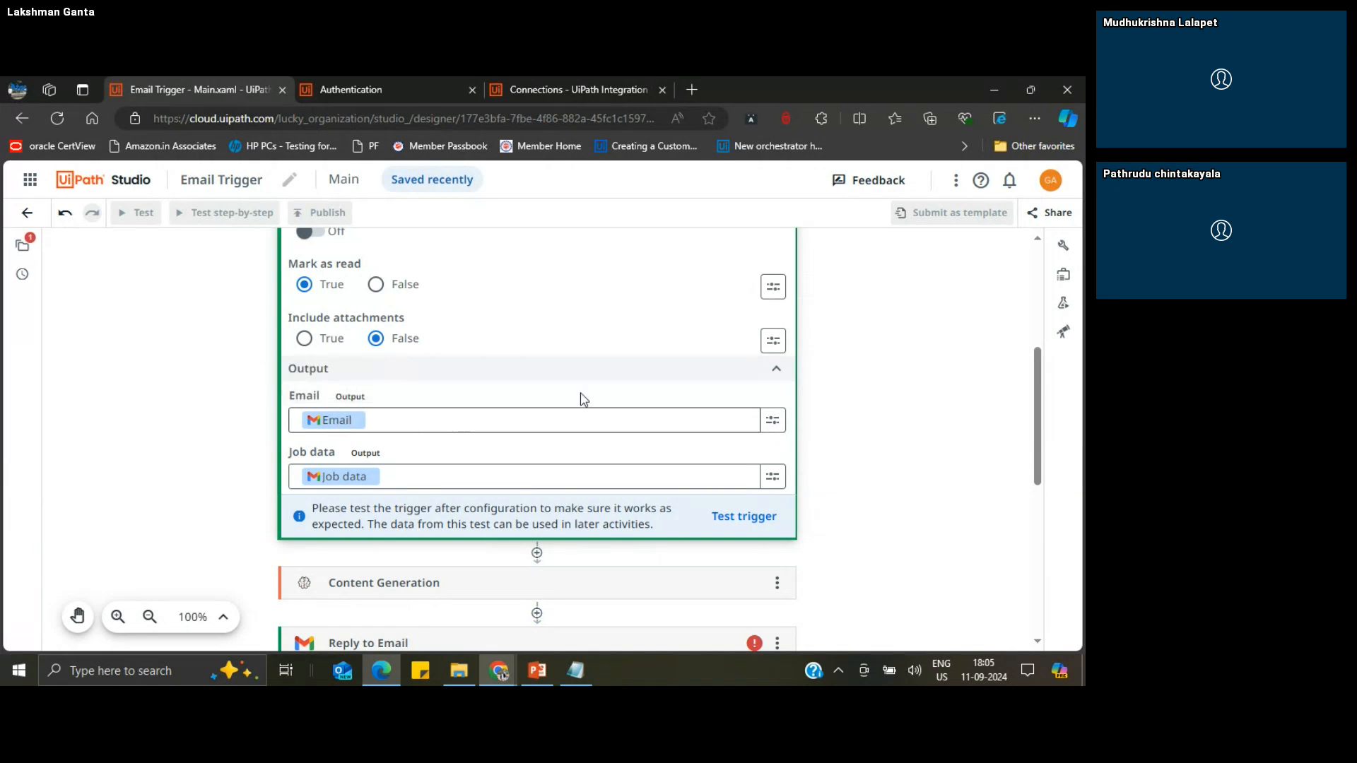
{"action": "left_click_drag", "start_coordinate": [1038, 397], "coordinate": [1038, 496]}
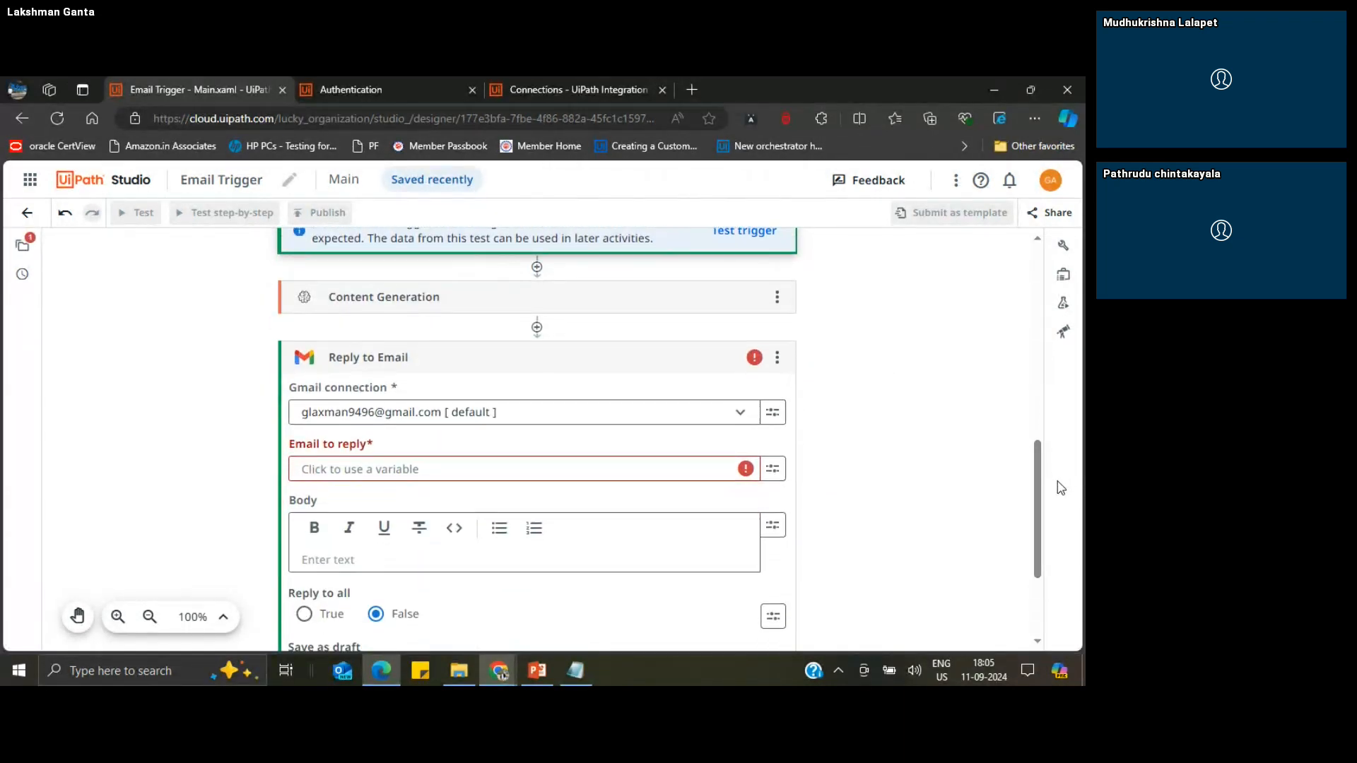
{"action": "left_click", "coordinate": [383, 467]}
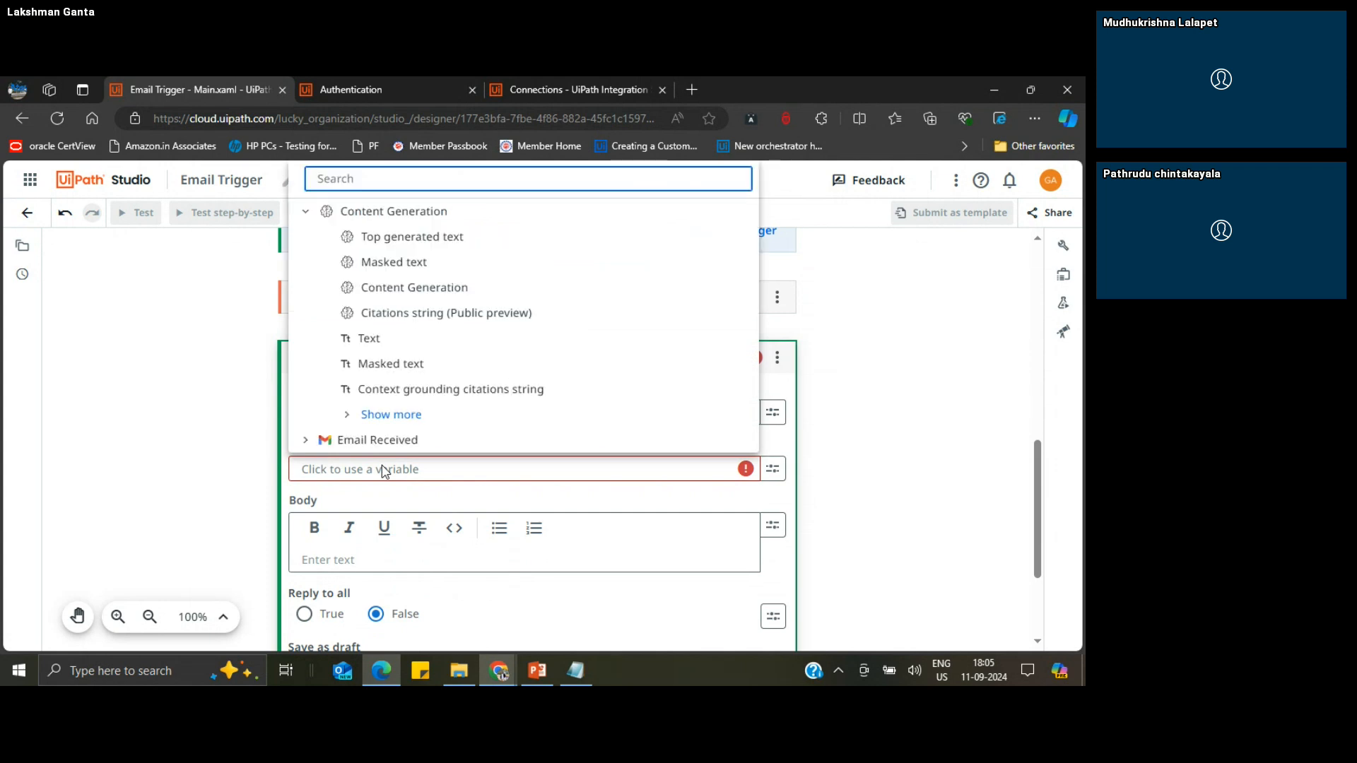
{"action": "left_click", "coordinate": [308, 217]}
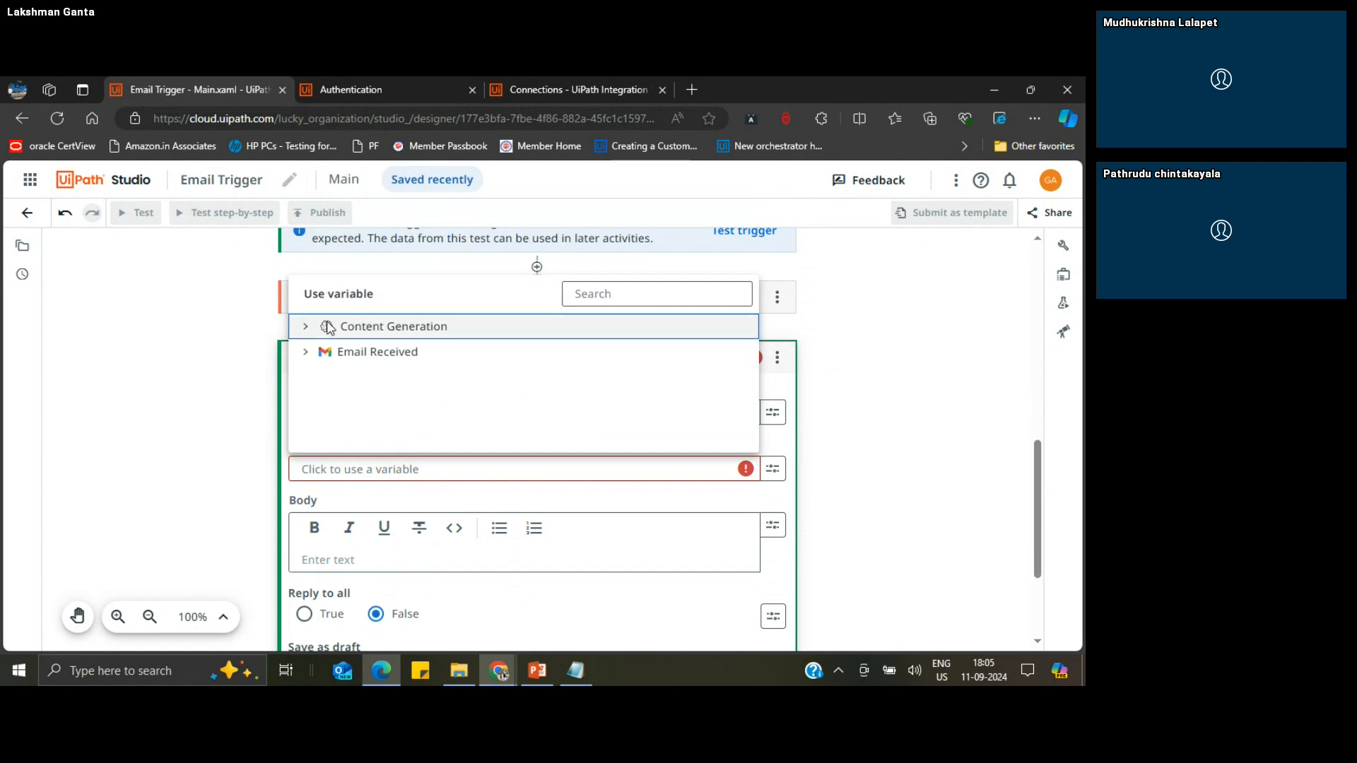
{"action": "left_click", "coordinate": [307, 353]}
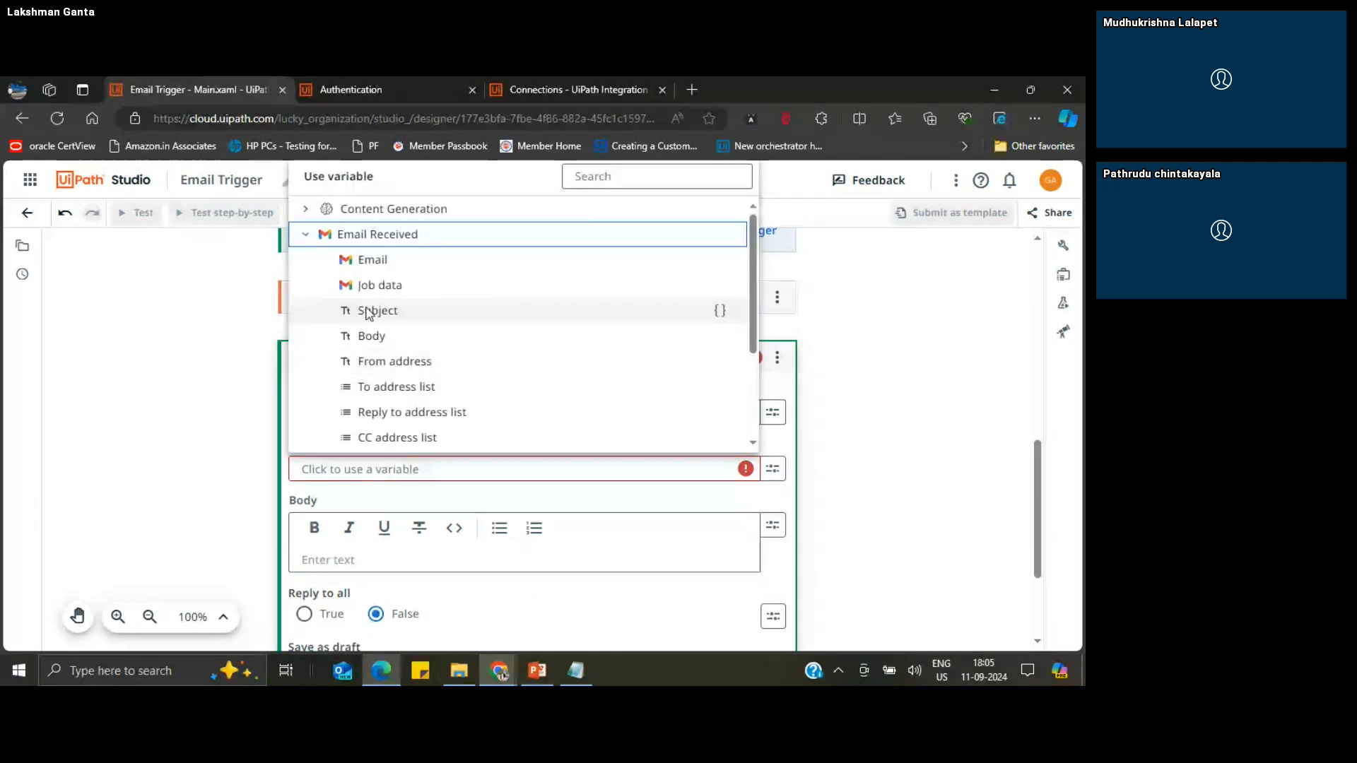
{"action": "left_click", "coordinate": [383, 263]}
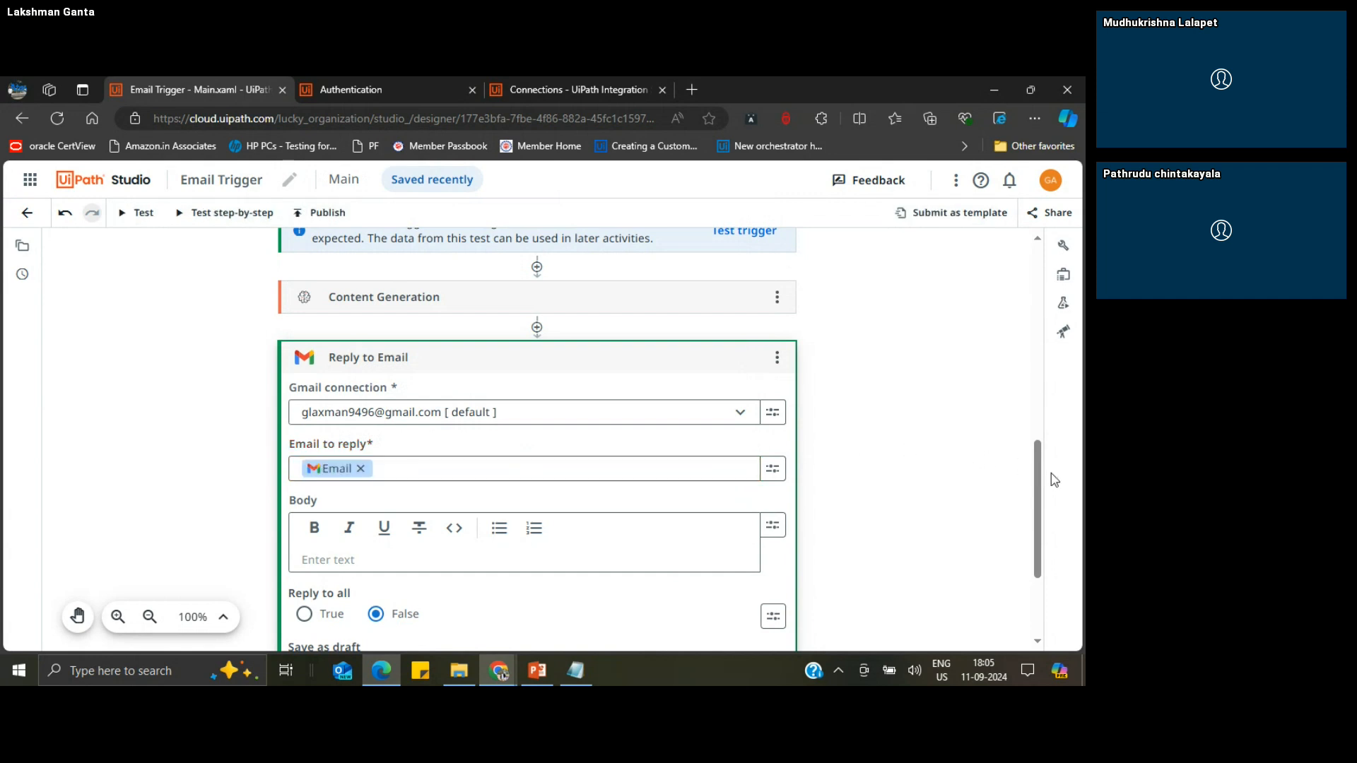
Step: Insert Content Generation's Top generated text variable as the body of the Reply to Email activity
{"action": "left_click_drag", "start_coordinate": [1039, 483], "coordinate": [990, 520]}
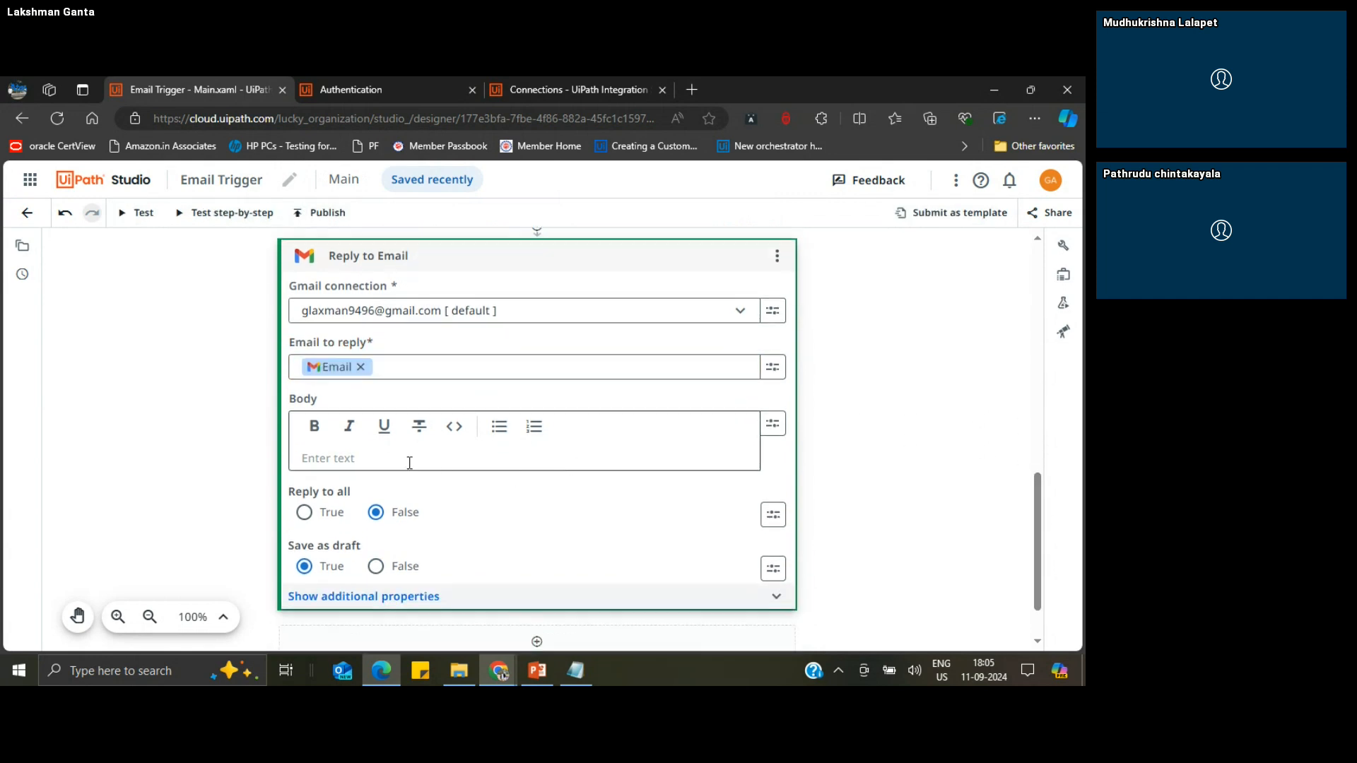
{"action": "left_click", "coordinate": [355, 456]}
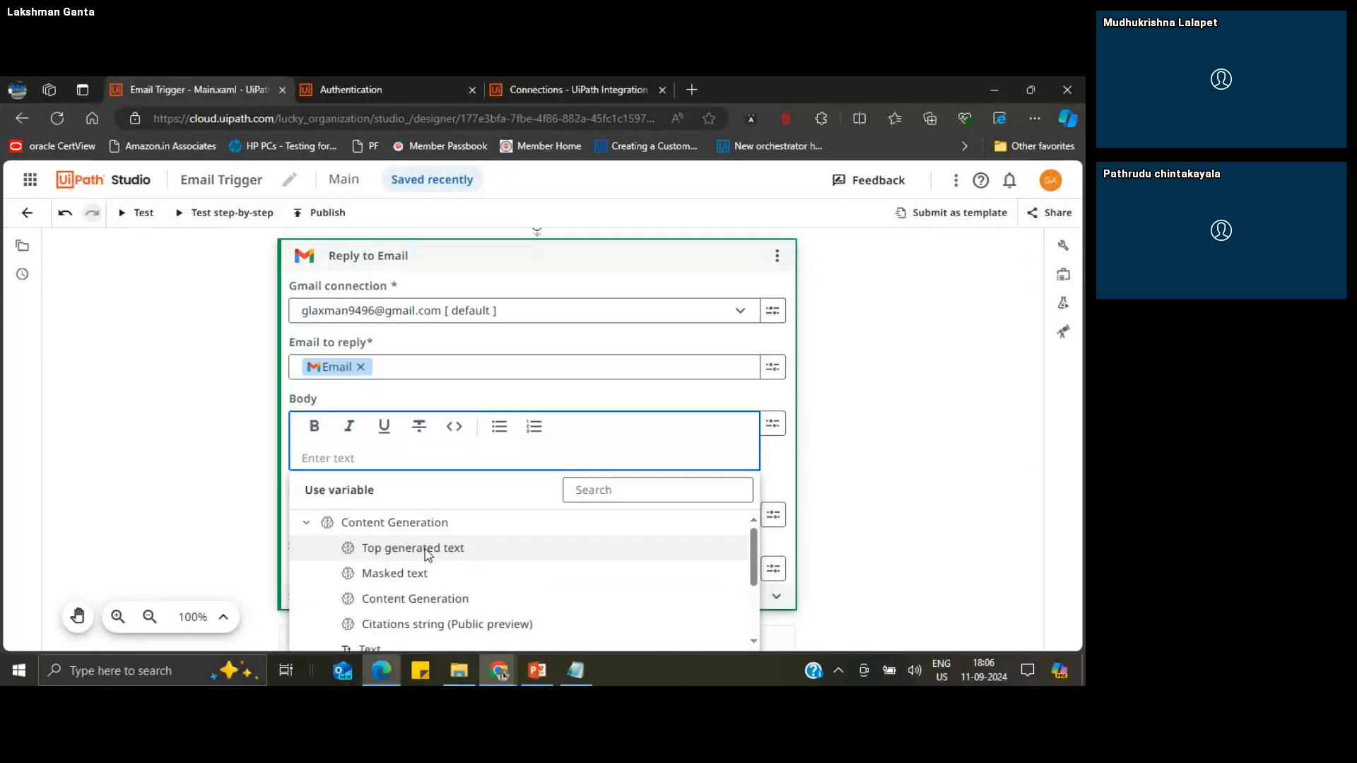
{"action": "left_click", "coordinate": [427, 554]}
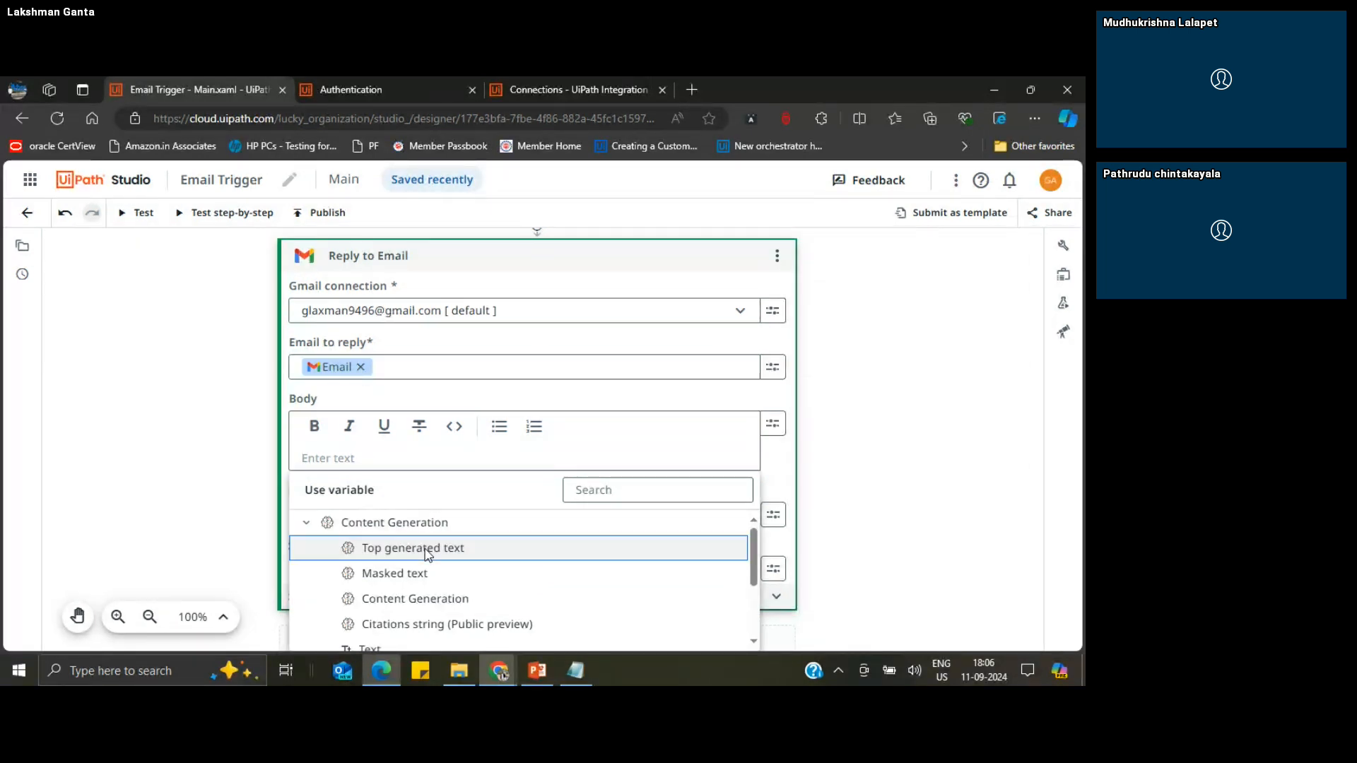
Step: Set the Reply to all option of the Reply to Email activity to True
{"action": "left_click", "coordinate": [862, 464]}
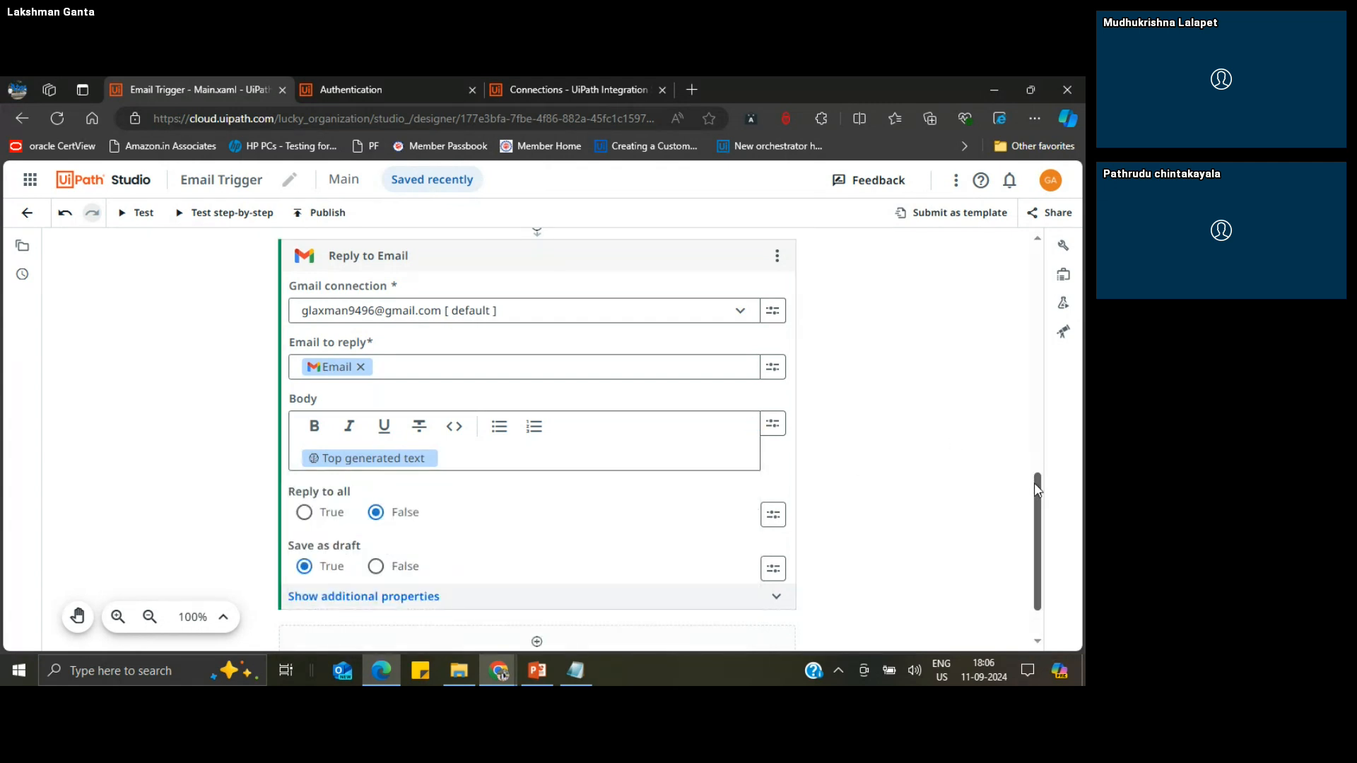
{"action": "left_click_drag", "start_coordinate": [1038, 498], "coordinate": [1040, 521]}
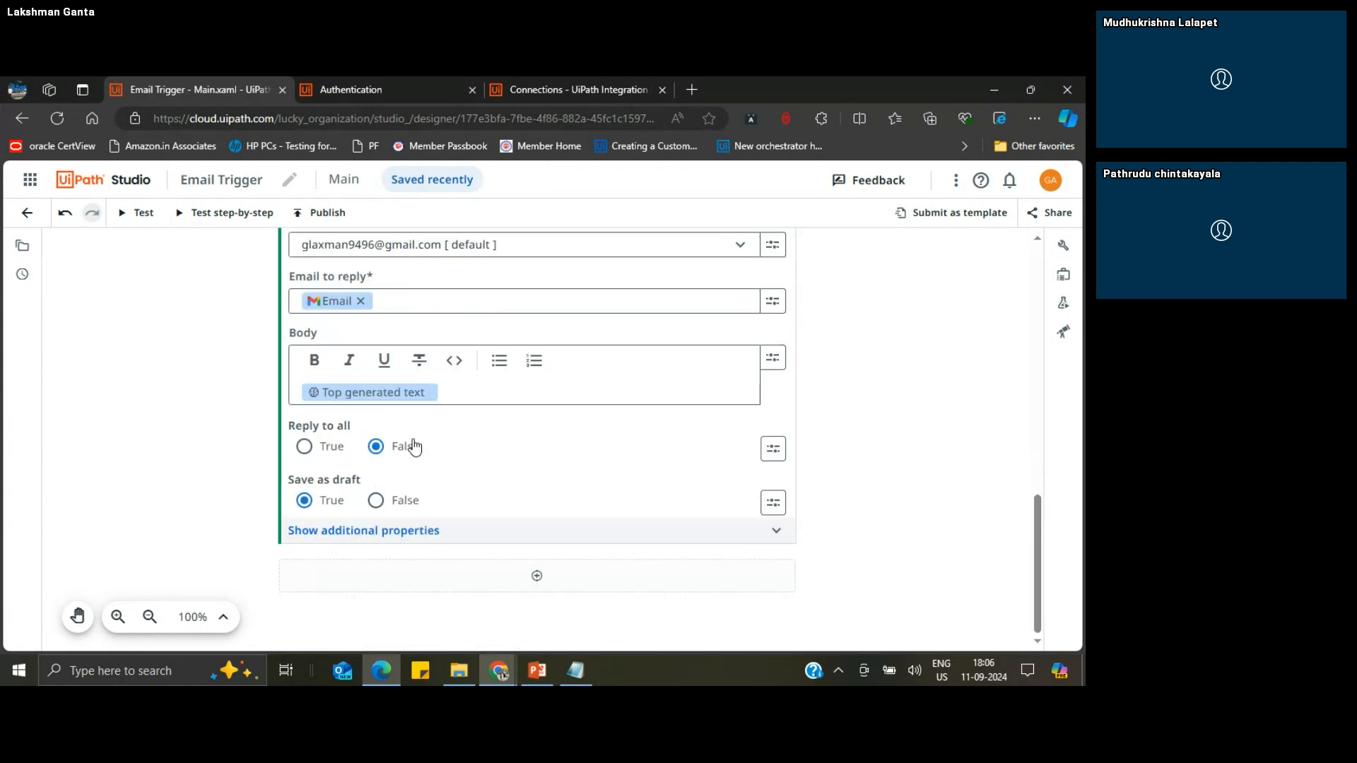
{"action": "left_click", "coordinate": [304, 447]}
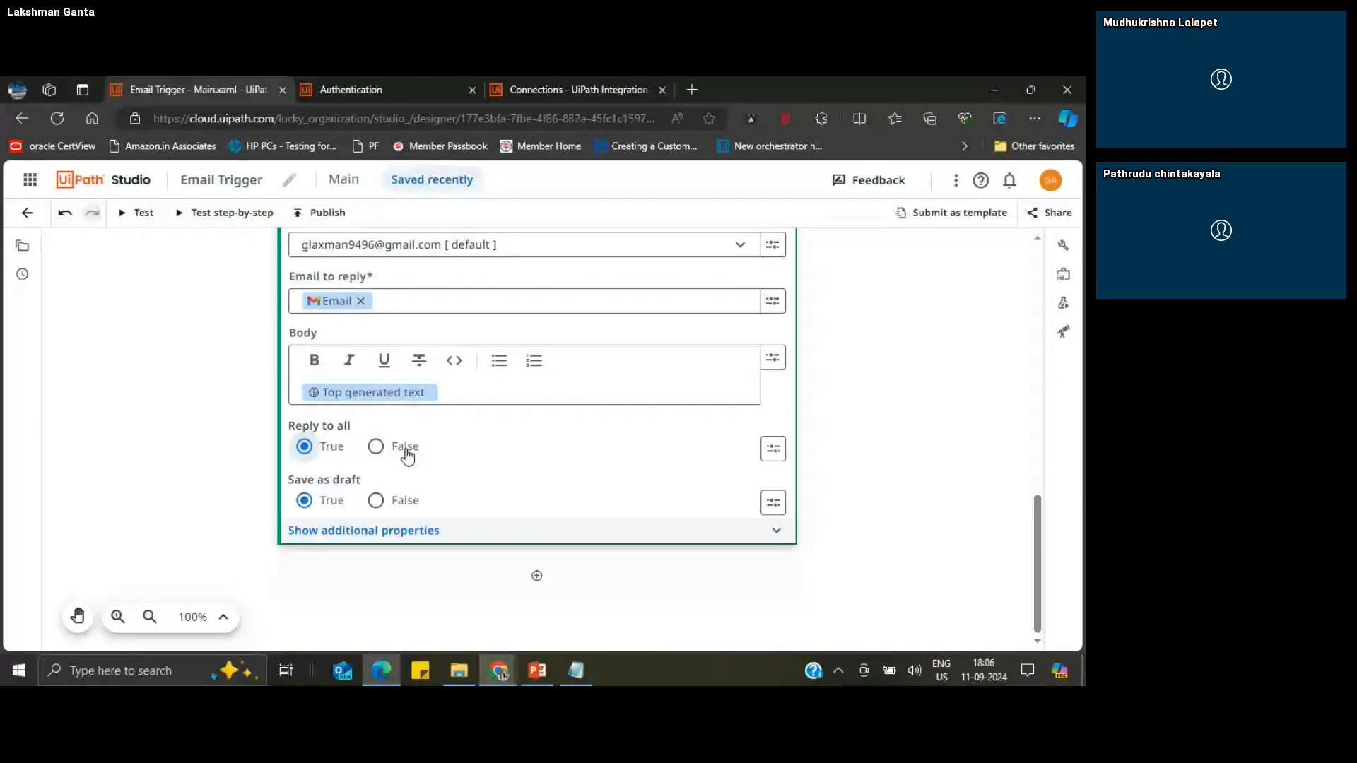
{"action": "mouse_move", "coordinate": [341, 484]}
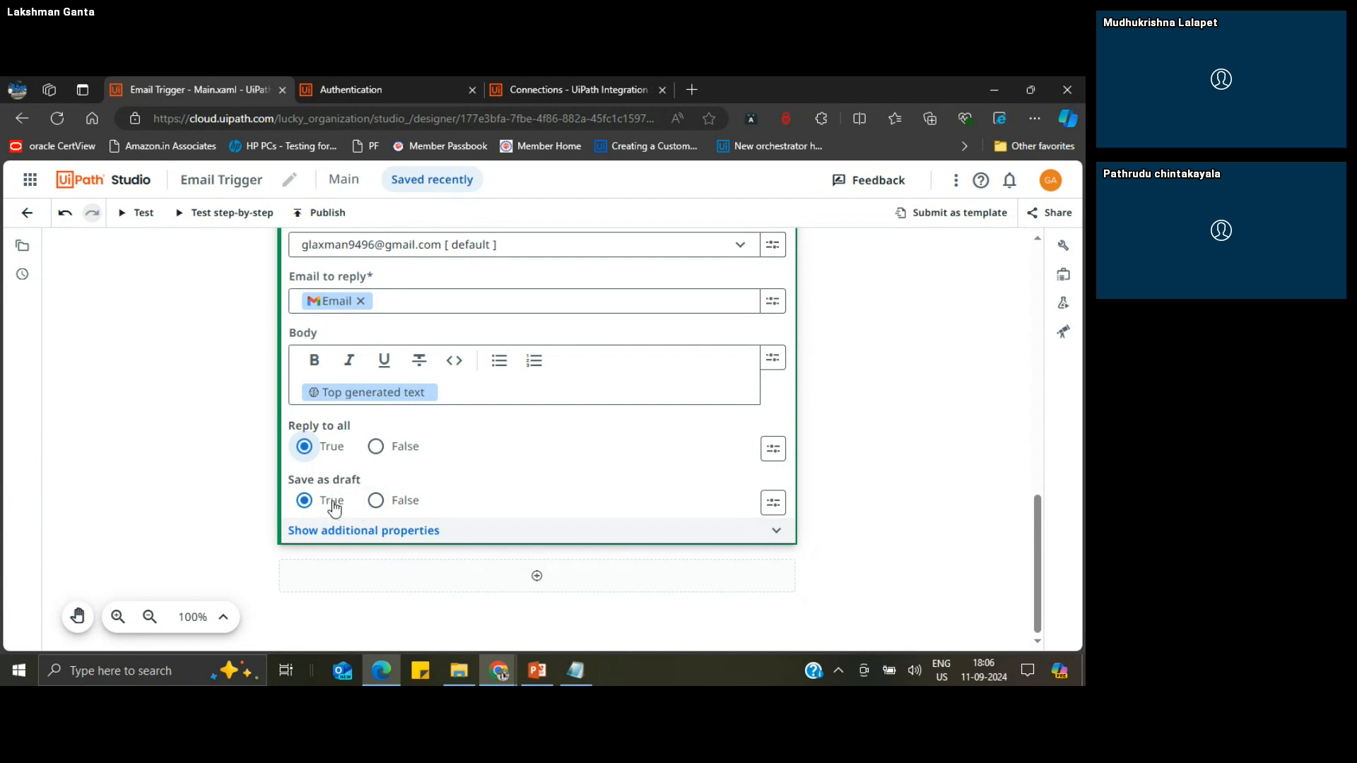
Step: Review Reply to Email's additional properties, including the Importance options and recipient fields, and collapse them again
{"action": "left_click", "coordinate": [361, 530]}
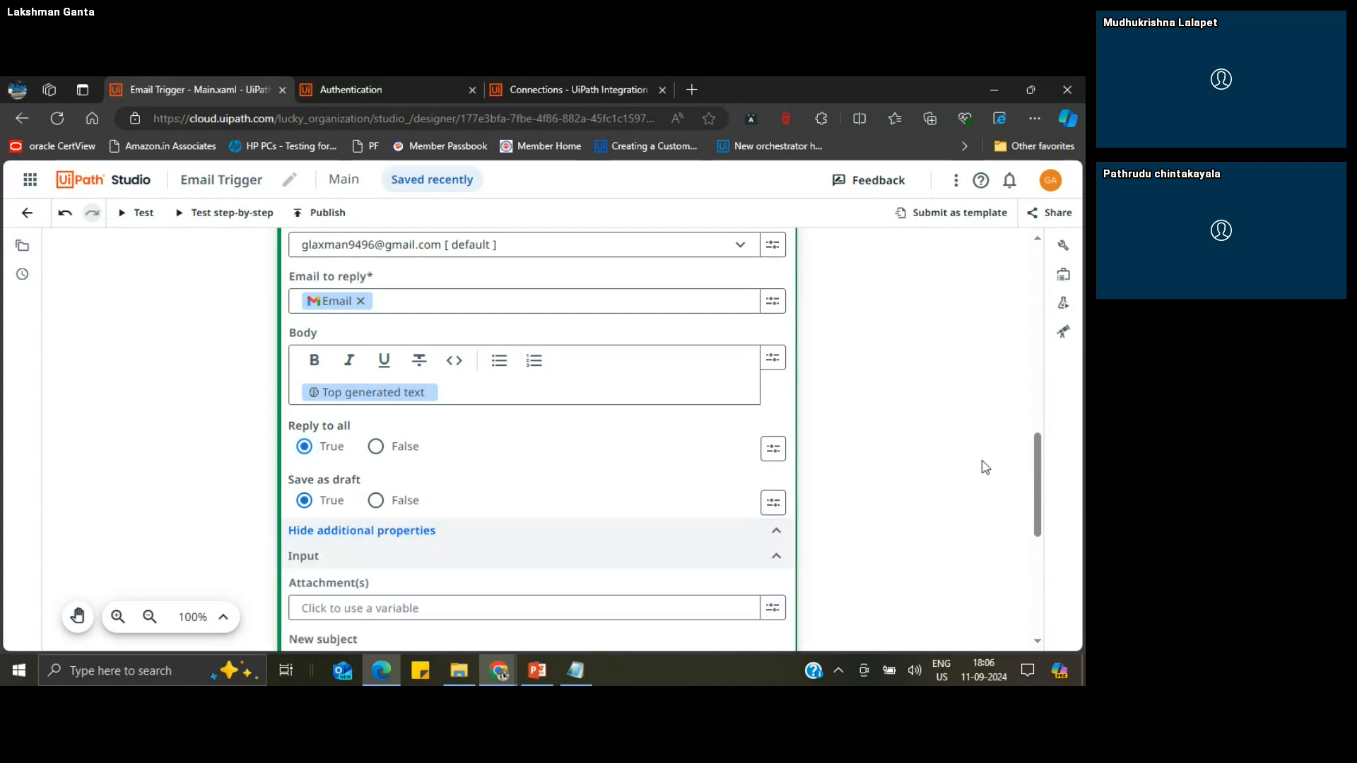
{"action": "left_click_drag", "start_coordinate": [1038, 479], "coordinate": [1048, 520]}
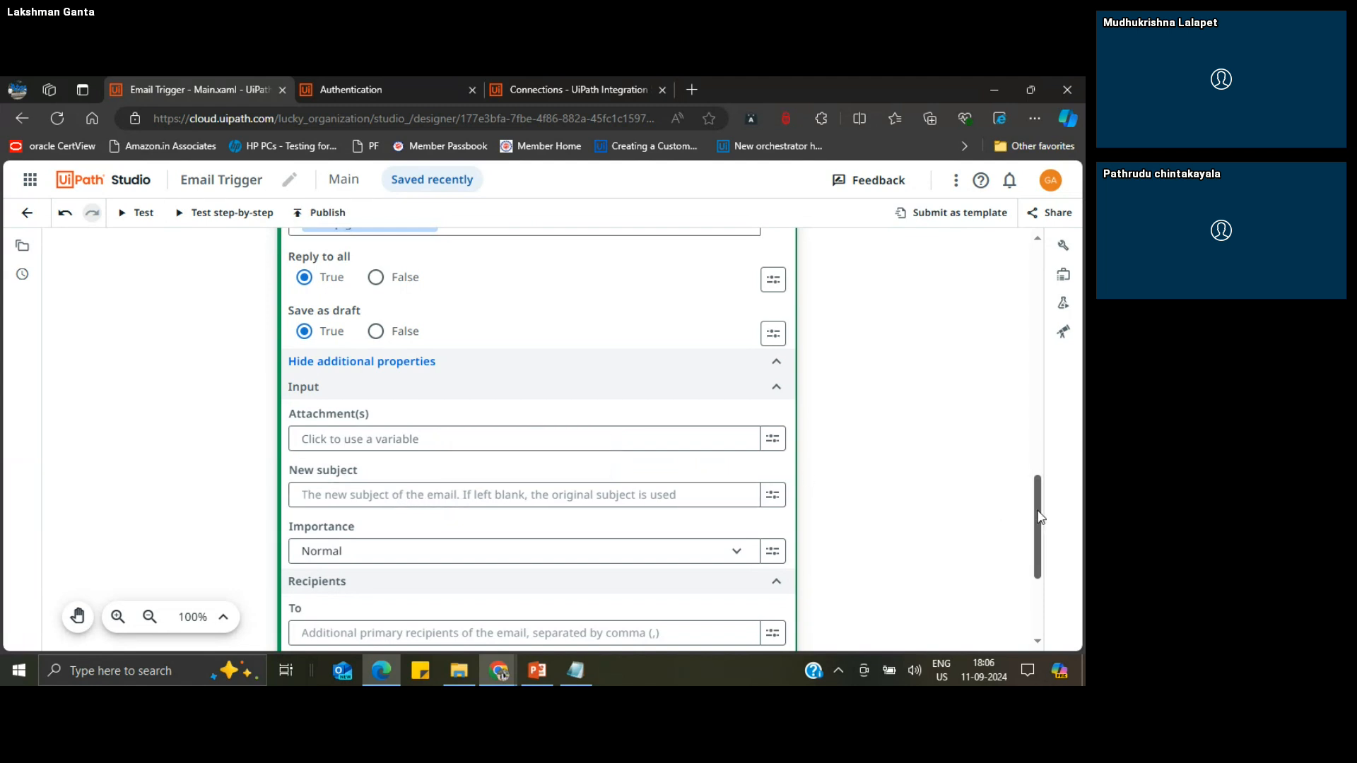
{"action": "scroll", "coordinate": [1040, 532], "scroll_direction": "down", "scroll_amount": 1}
{"action": "scroll", "coordinate": [1041, 531], "scroll_direction": "down", "scroll_amount": 2}
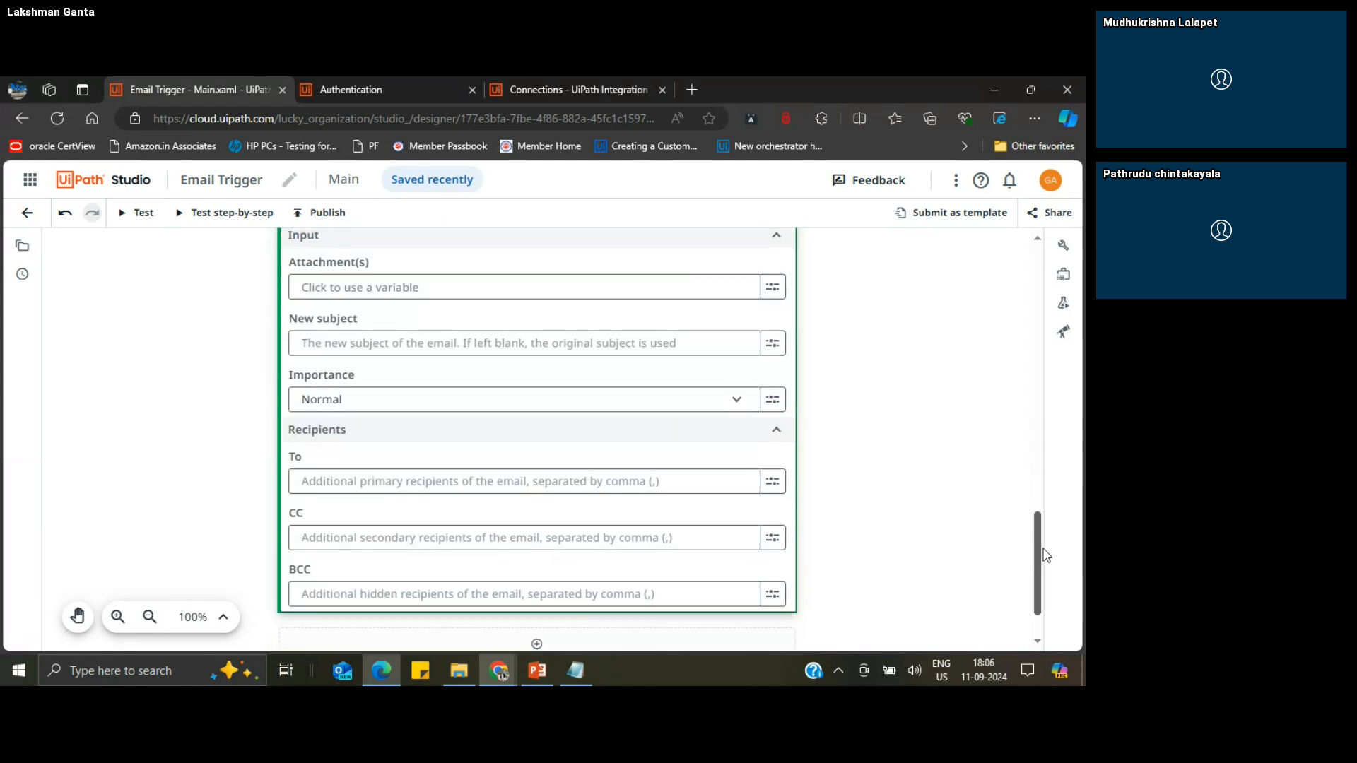
{"action": "left_click", "coordinate": [709, 405]}
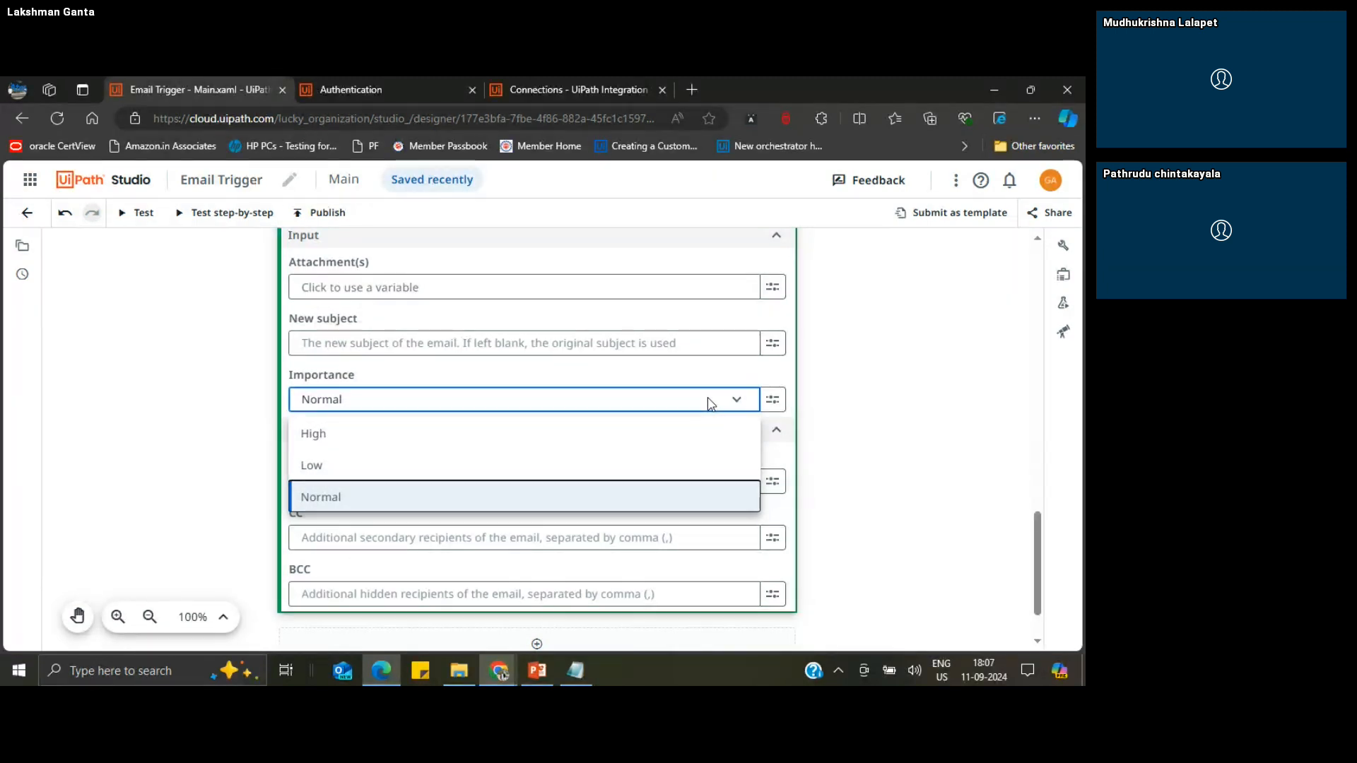
{"action": "left_click", "coordinate": [710, 404]}
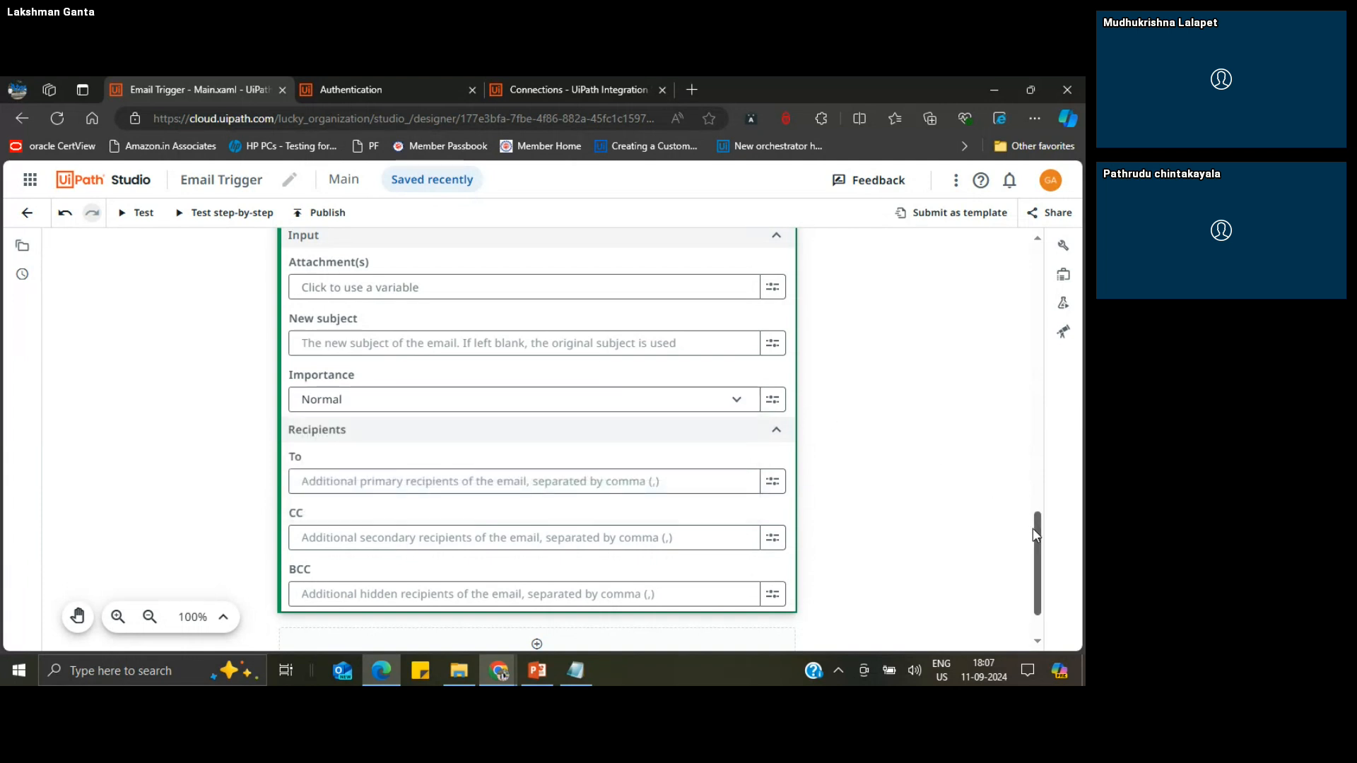
{"action": "scroll", "coordinate": [1036, 536], "scroll_direction": "down", "scroll_amount": 1}
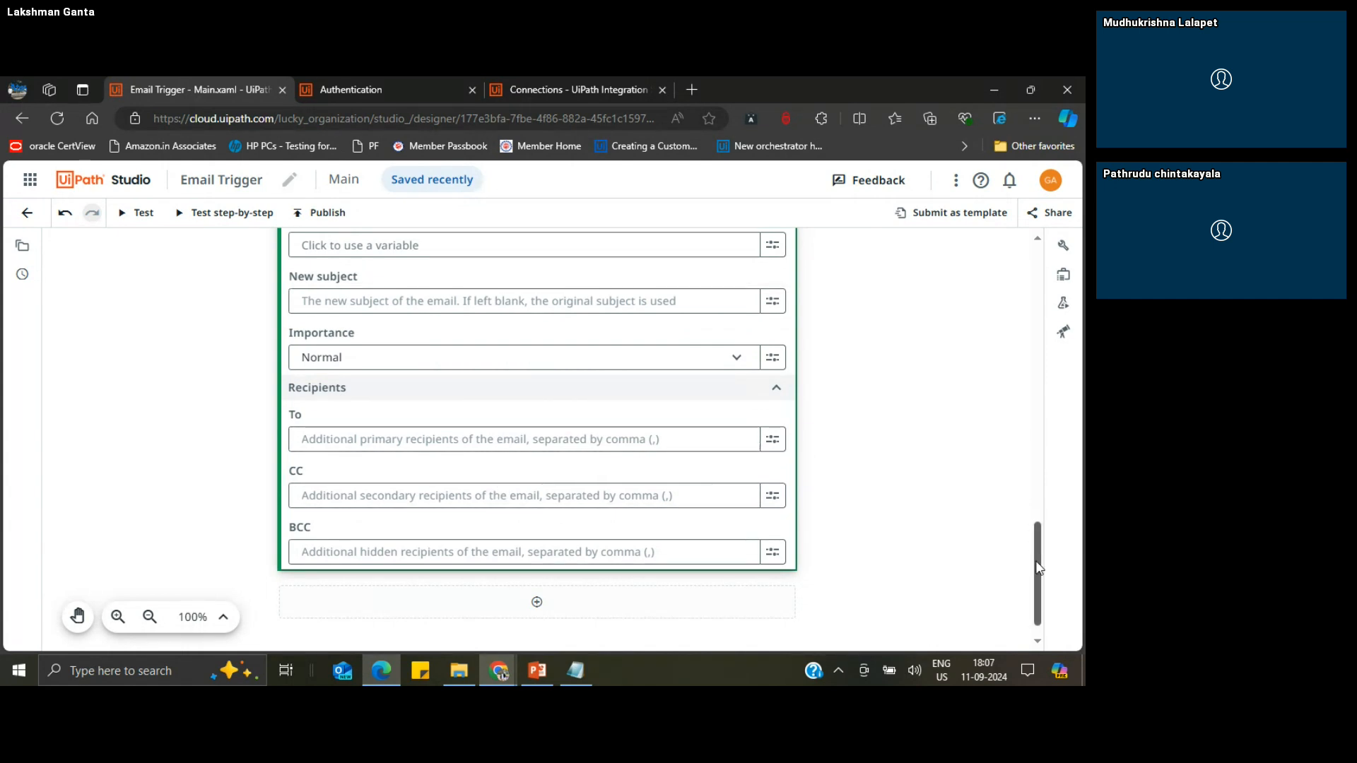
{"action": "left_click_drag", "start_coordinate": [1038, 573], "coordinate": [1035, 495]}
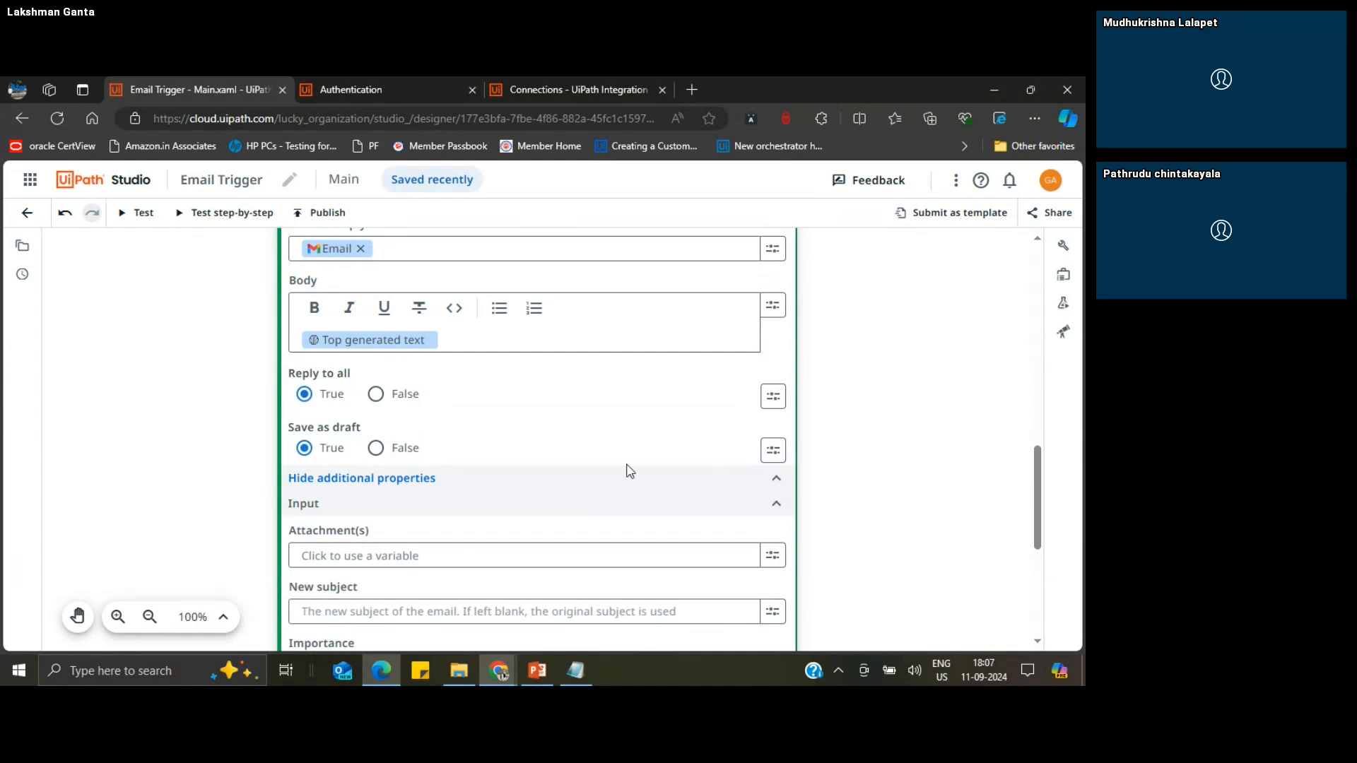
{"action": "left_click", "coordinate": [384, 480]}
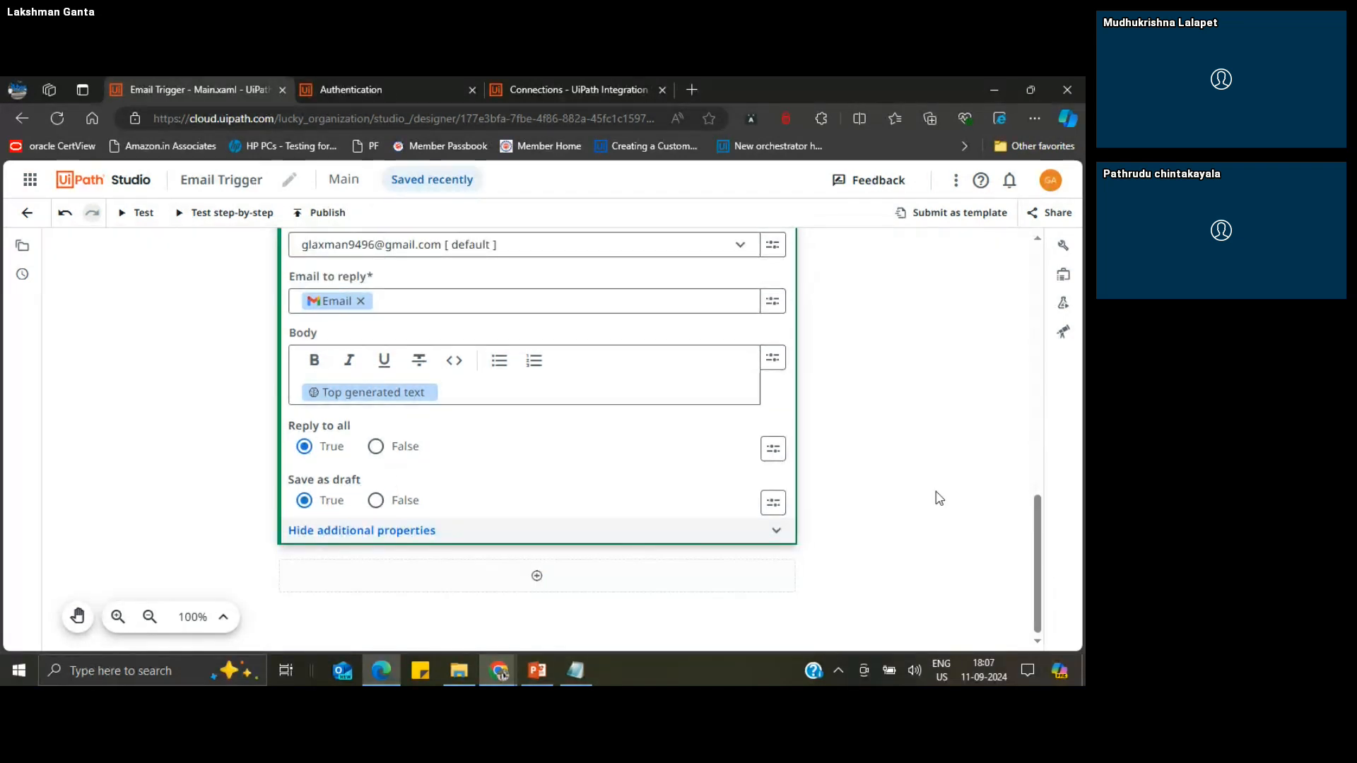
Step: Check the filter condition of the Email Received trigger, close the filter builder without saving, and collapse the trigger
{"action": "left_click_drag", "start_coordinate": [1039, 549], "coordinate": [1026, 295]}
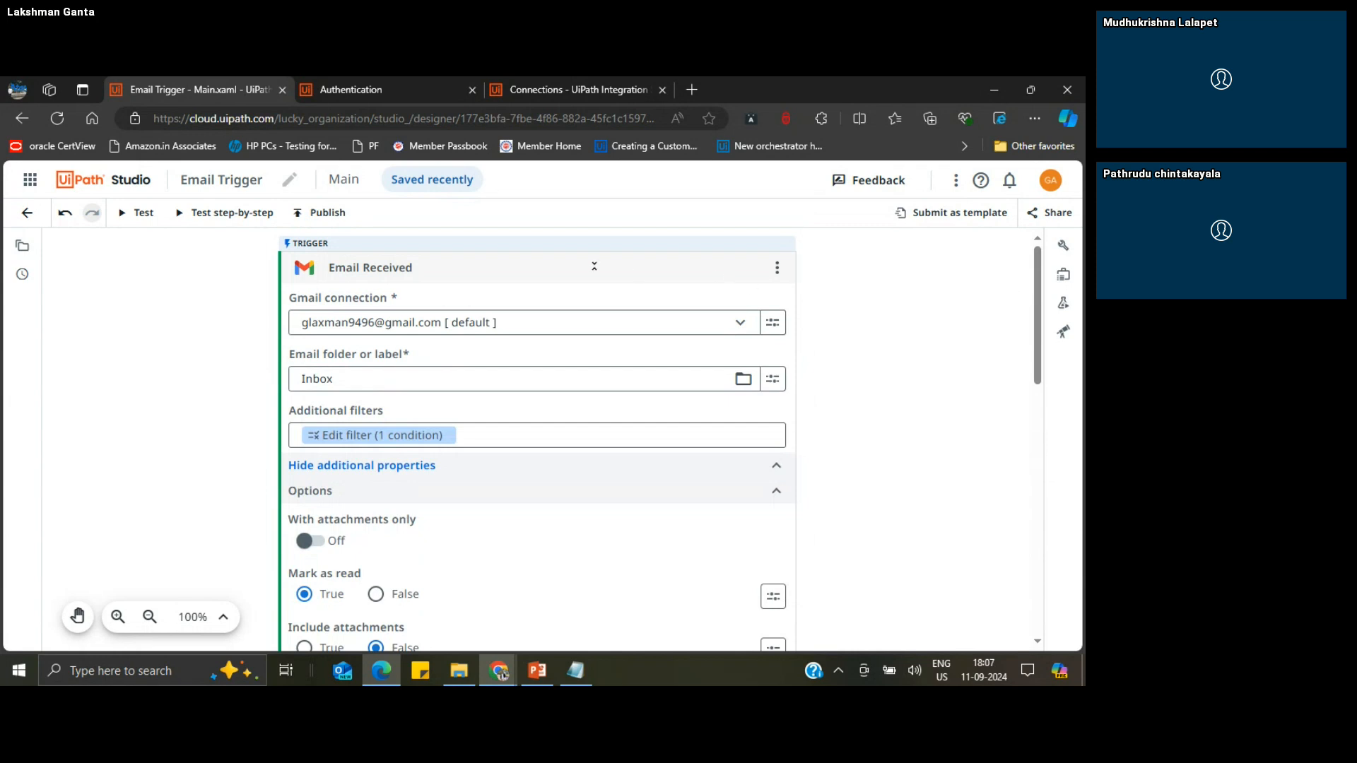
{"action": "left_click", "coordinate": [346, 437]}
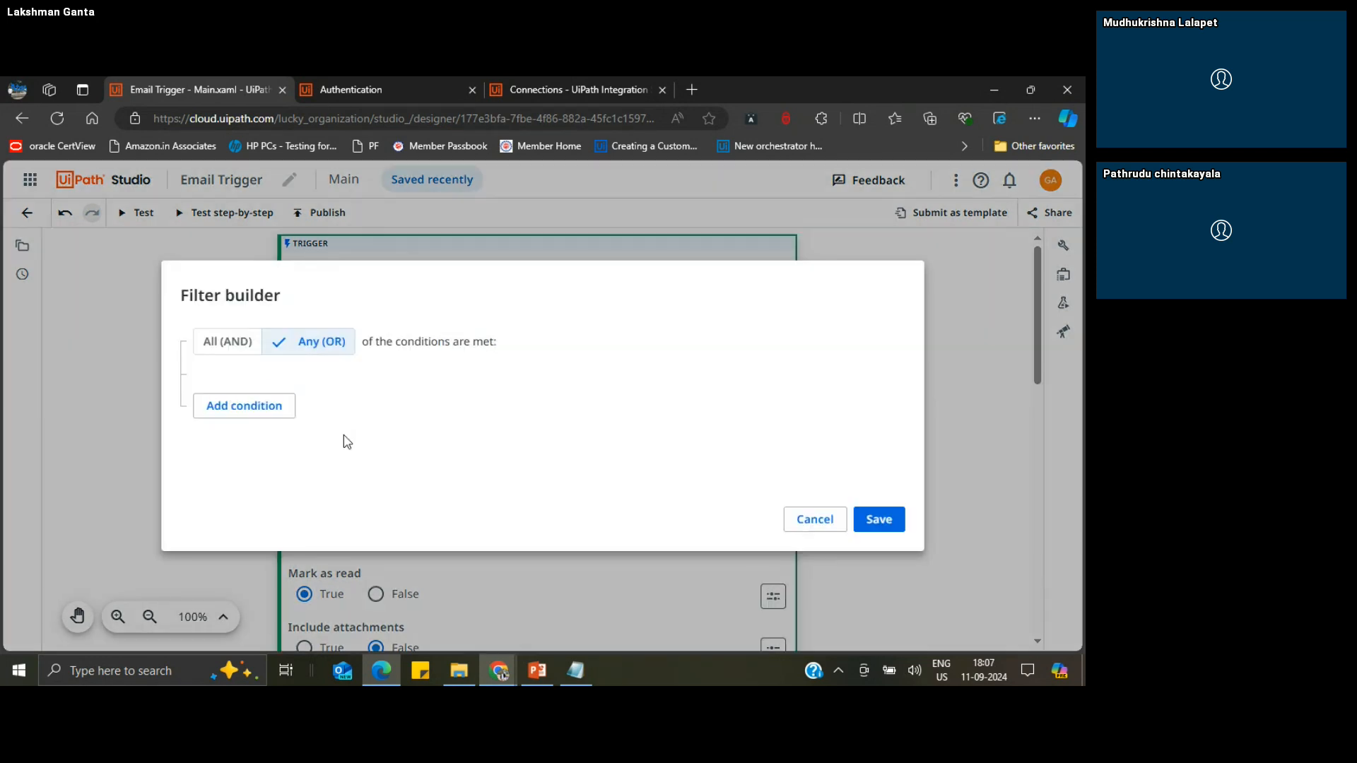
{"action": "left_click", "coordinate": [818, 523]}
{"action": "left_click_drag", "start_coordinate": [848, 349], "coordinate": [766, 305]}
{"action": "left_click", "coordinate": [693, 269]}
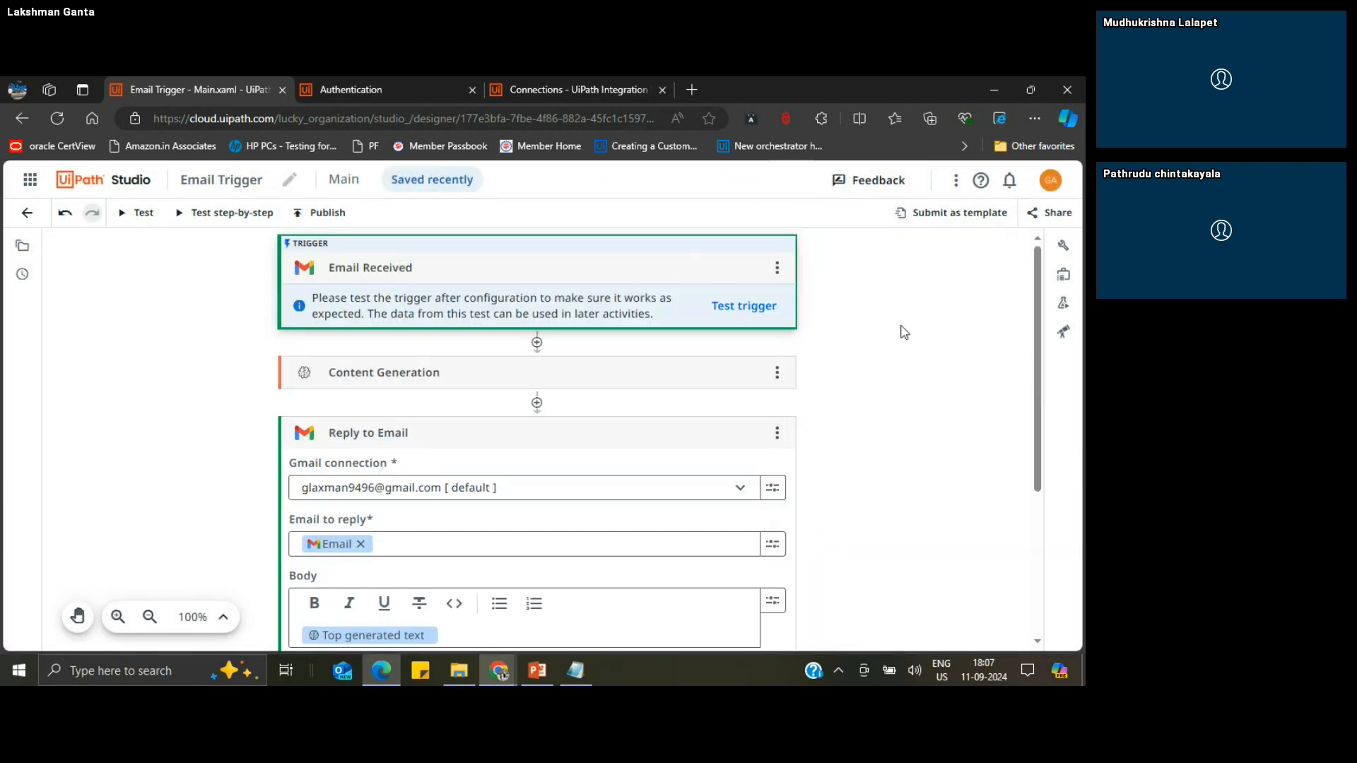
Step: Expand the Content Generation activity to review its connection, model and prompt, and collapse it again
{"action": "left_click", "coordinate": [660, 371]}
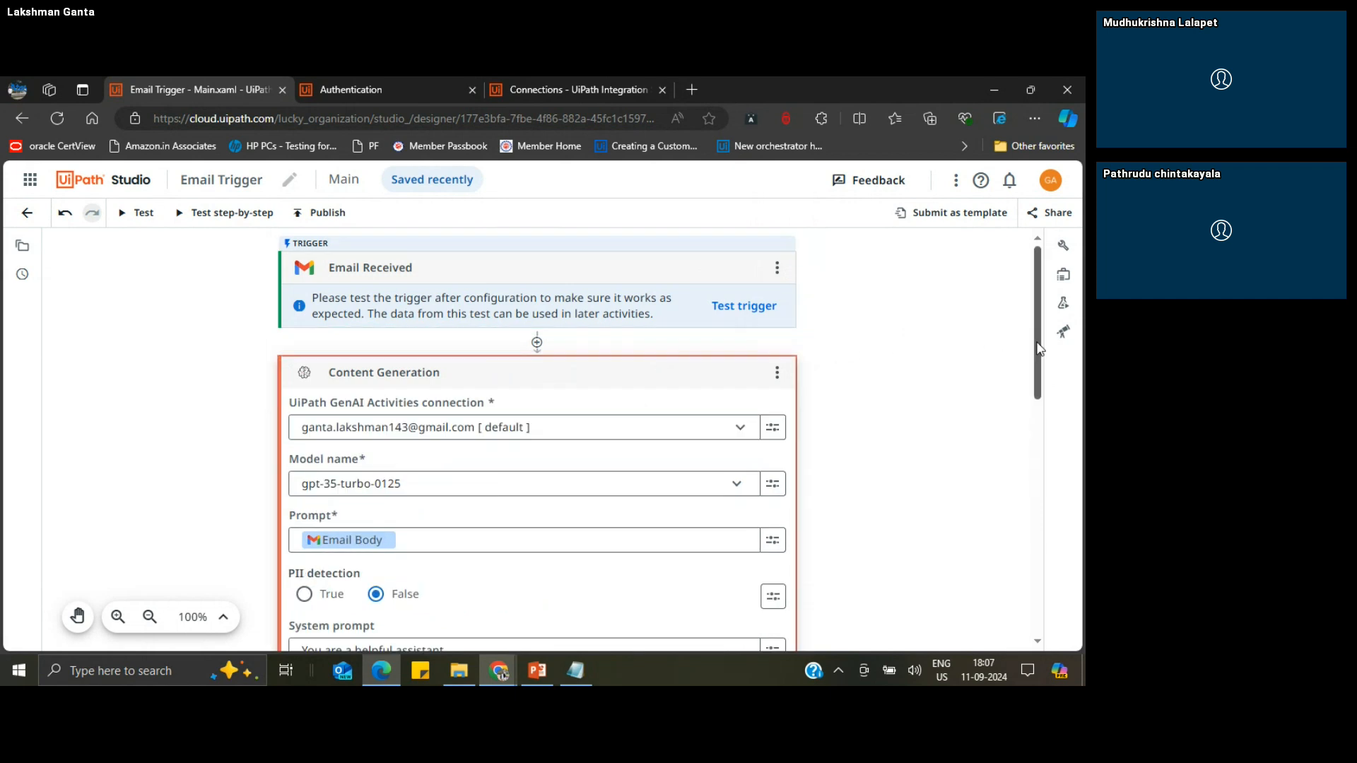
{"action": "left_click_drag", "start_coordinate": [1039, 348], "coordinate": [1051, 317]}
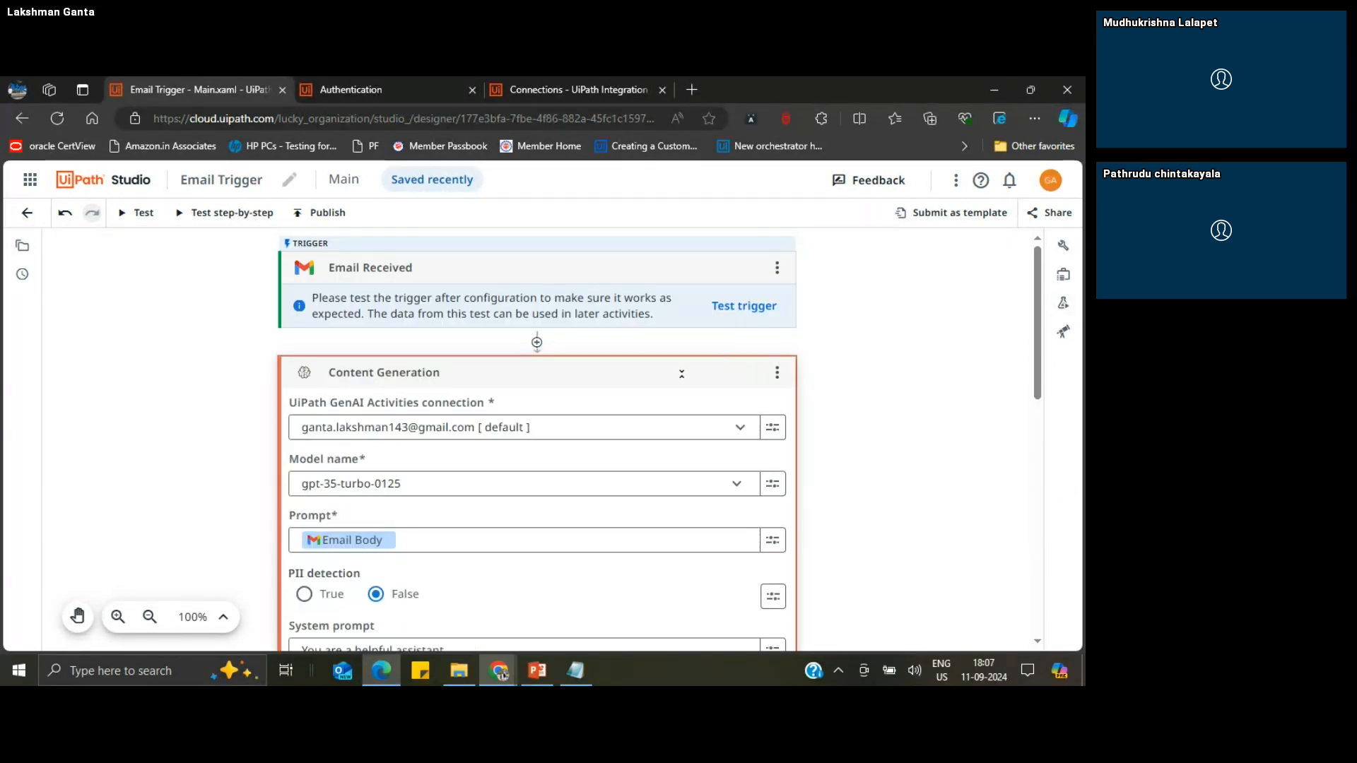
{"action": "left_click", "coordinate": [676, 373]}
{"action": "left_click", "coordinate": [920, 387]}
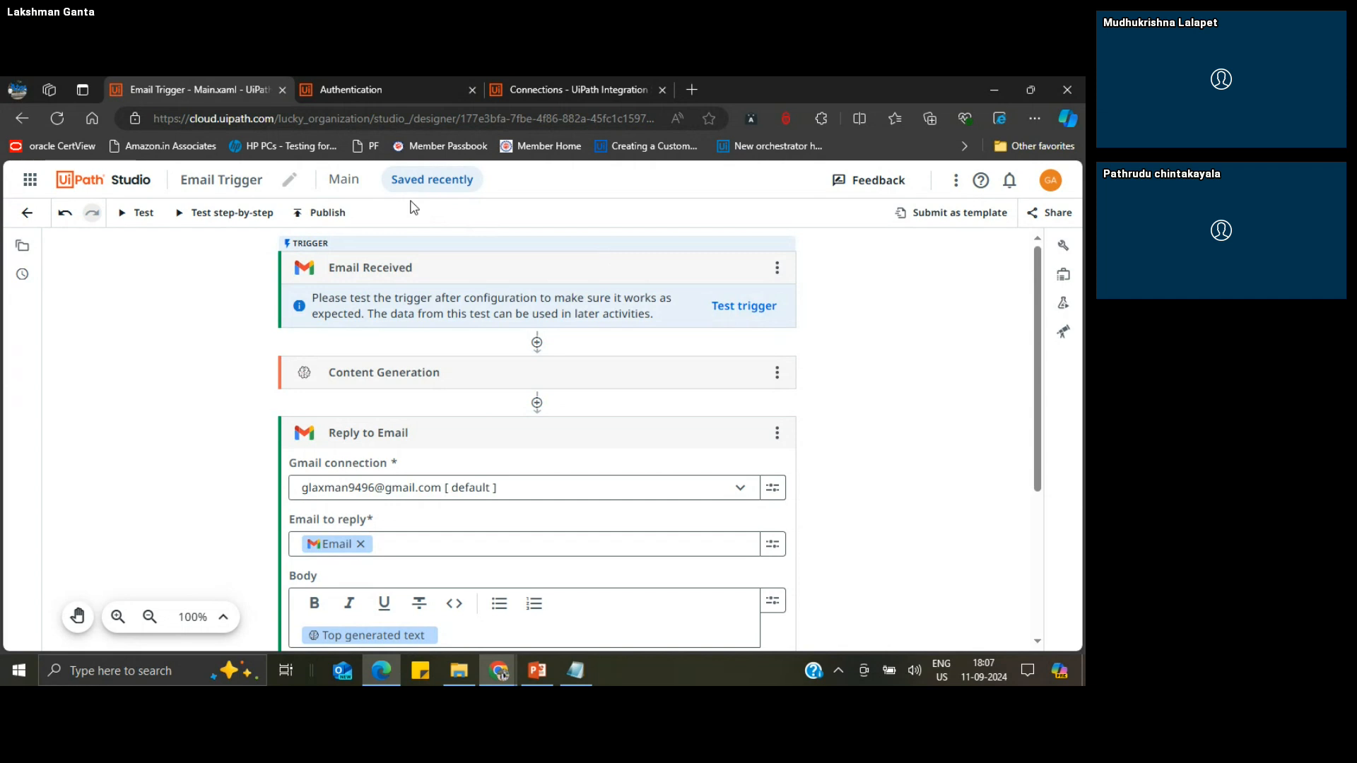
Step: View the Gmail inbox in Chrome and return to UiPath Studio to check the Email Received trigger's folder setting
{"action": "mouse_move", "coordinate": [423, 187]}
{"action": "mouse_move", "coordinate": [511, 672]}
{"action": "left_click", "coordinate": [415, 584]}
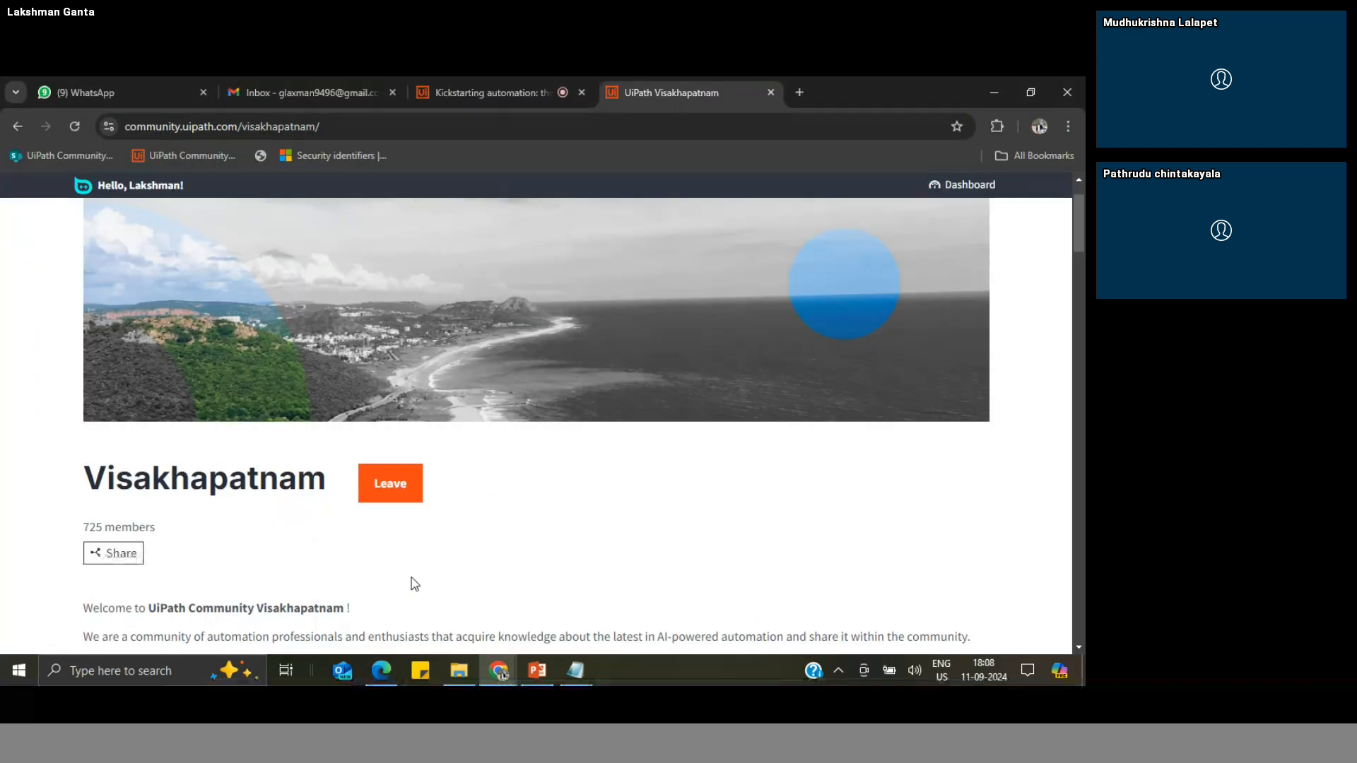
{"action": "left_click", "coordinate": [288, 82]}
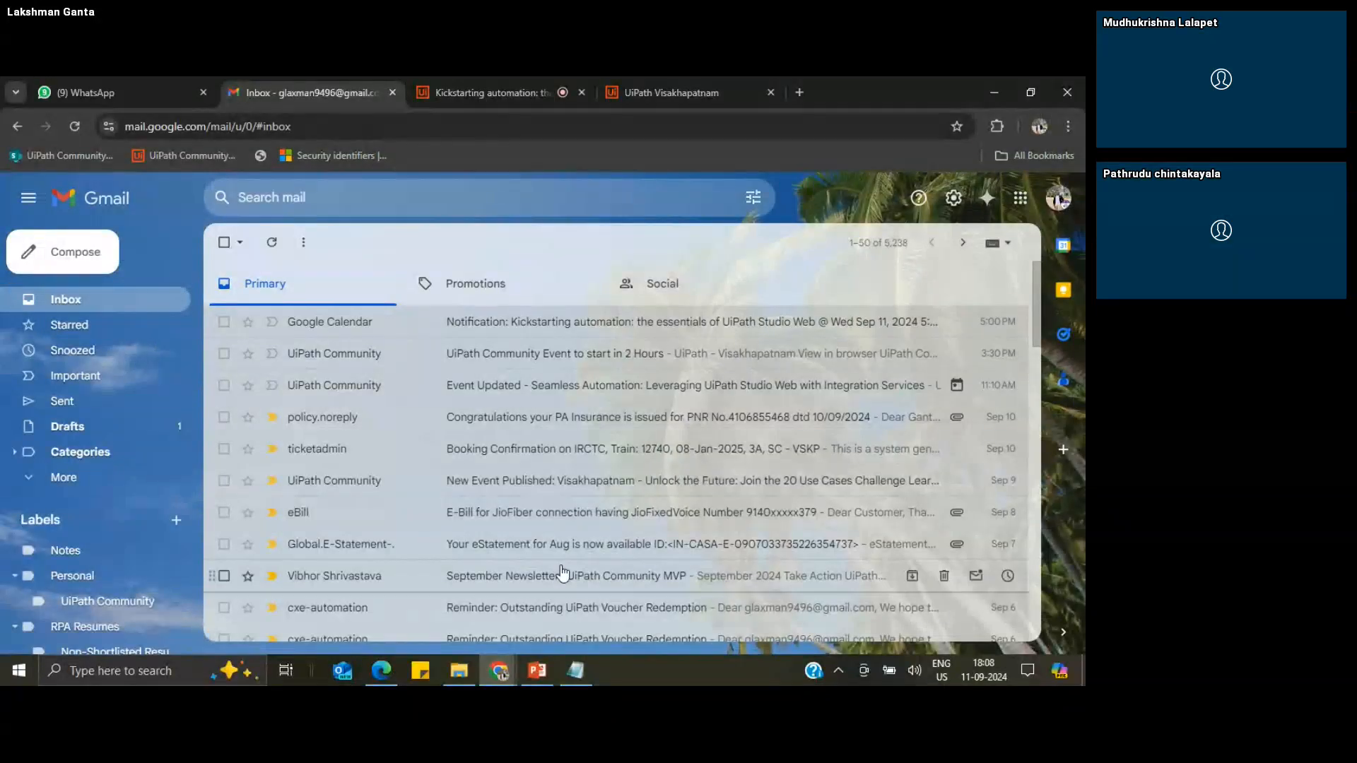
{"action": "left_click", "coordinate": [382, 672]}
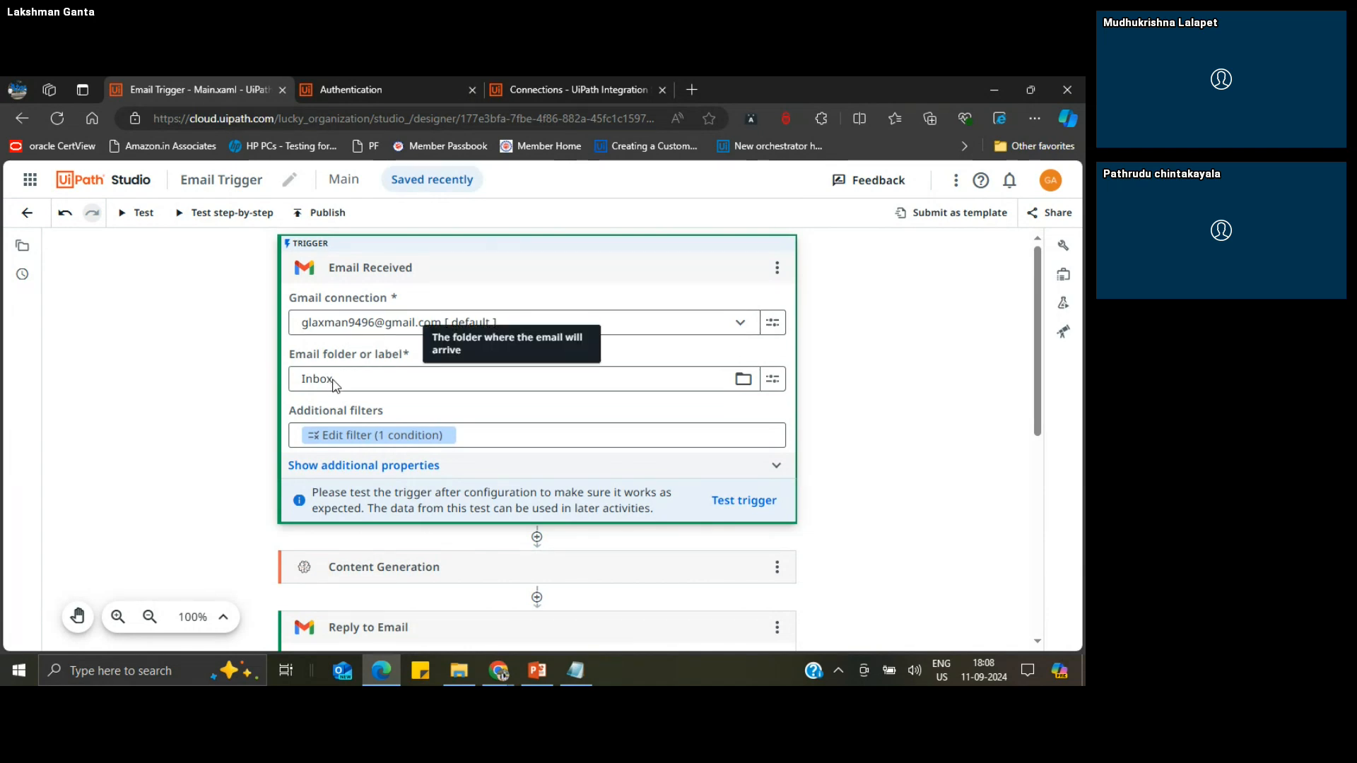
Step: Switch to Gmail in Chrome and compose a new email to the connected Gmail account with the subject "UiPath Query - 1"
{"action": "left_click", "coordinate": [499, 672]}
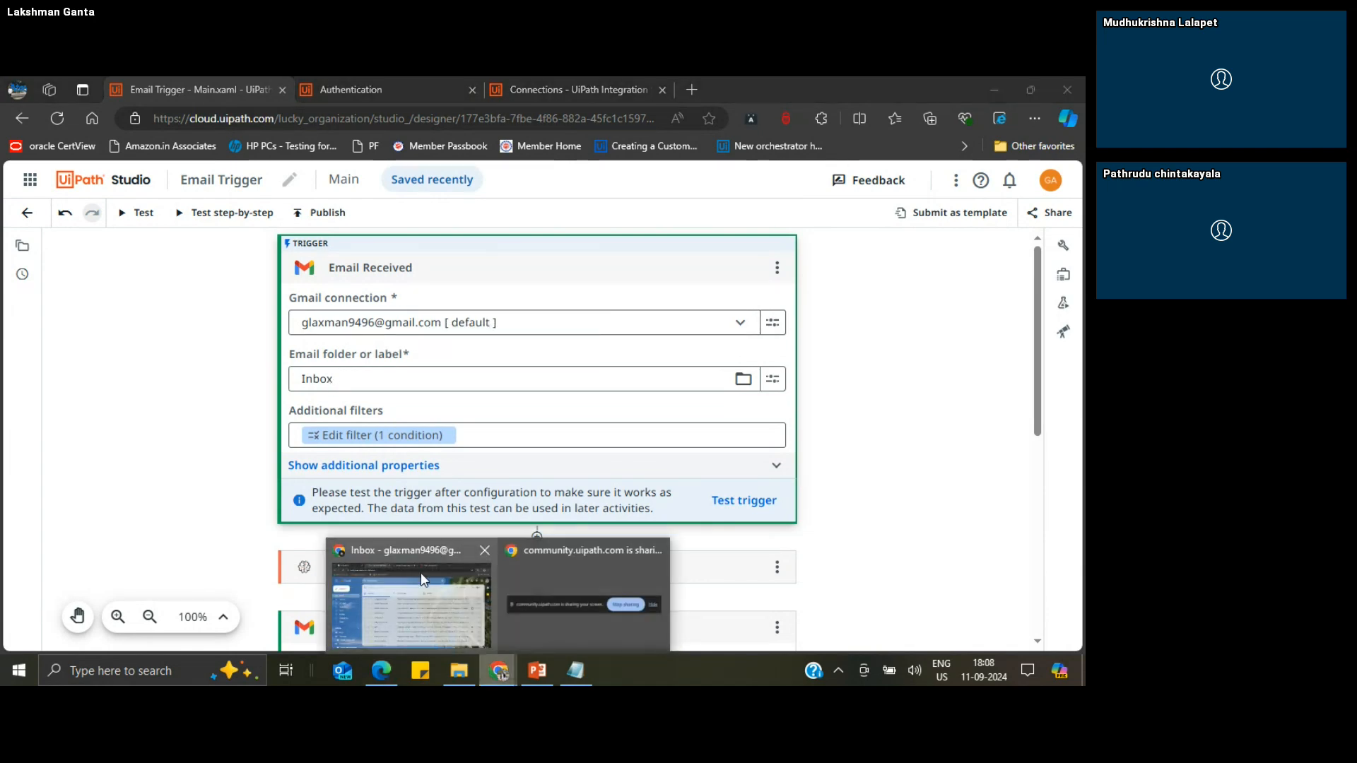
{"action": "left_click", "coordinate": [422, 573]}
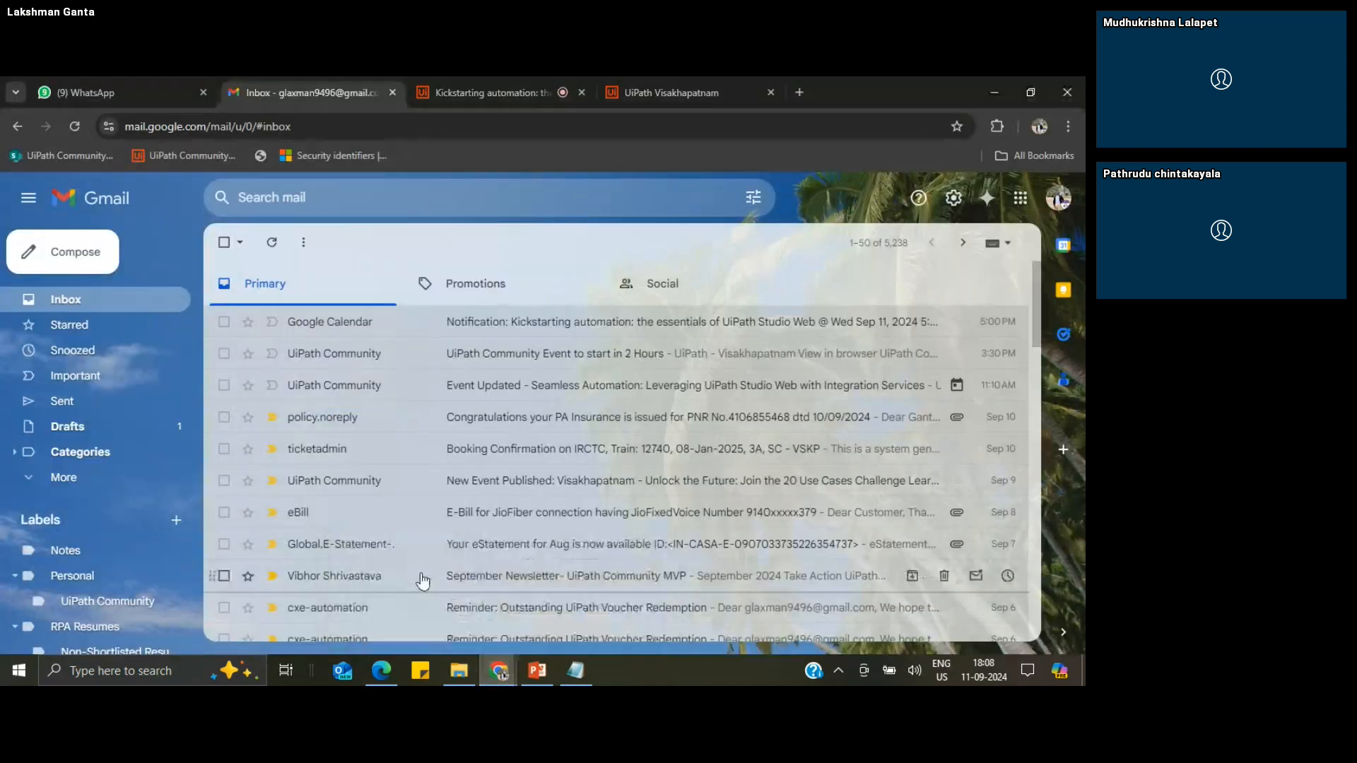
{"action": "left_click", "coordinate": [91, 263]}
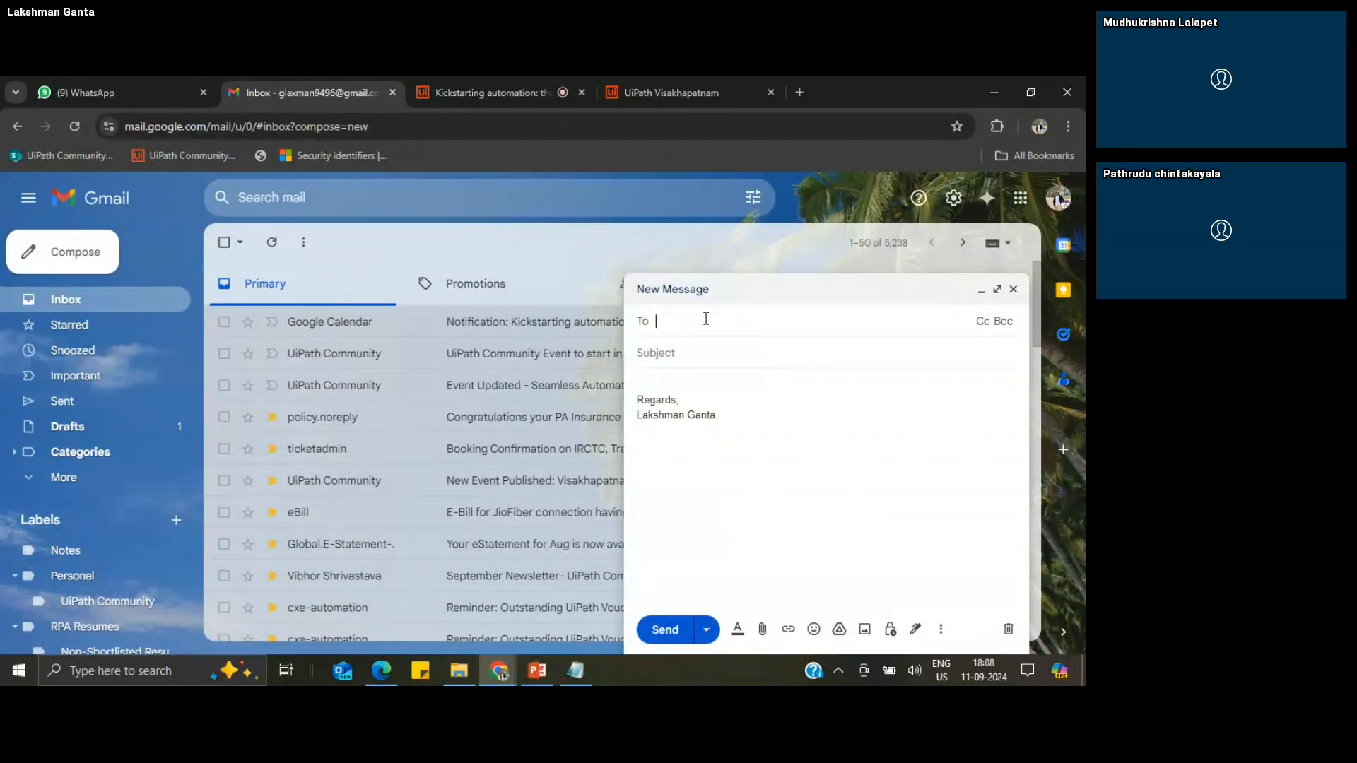
{"action": "type", "text": "gla"}
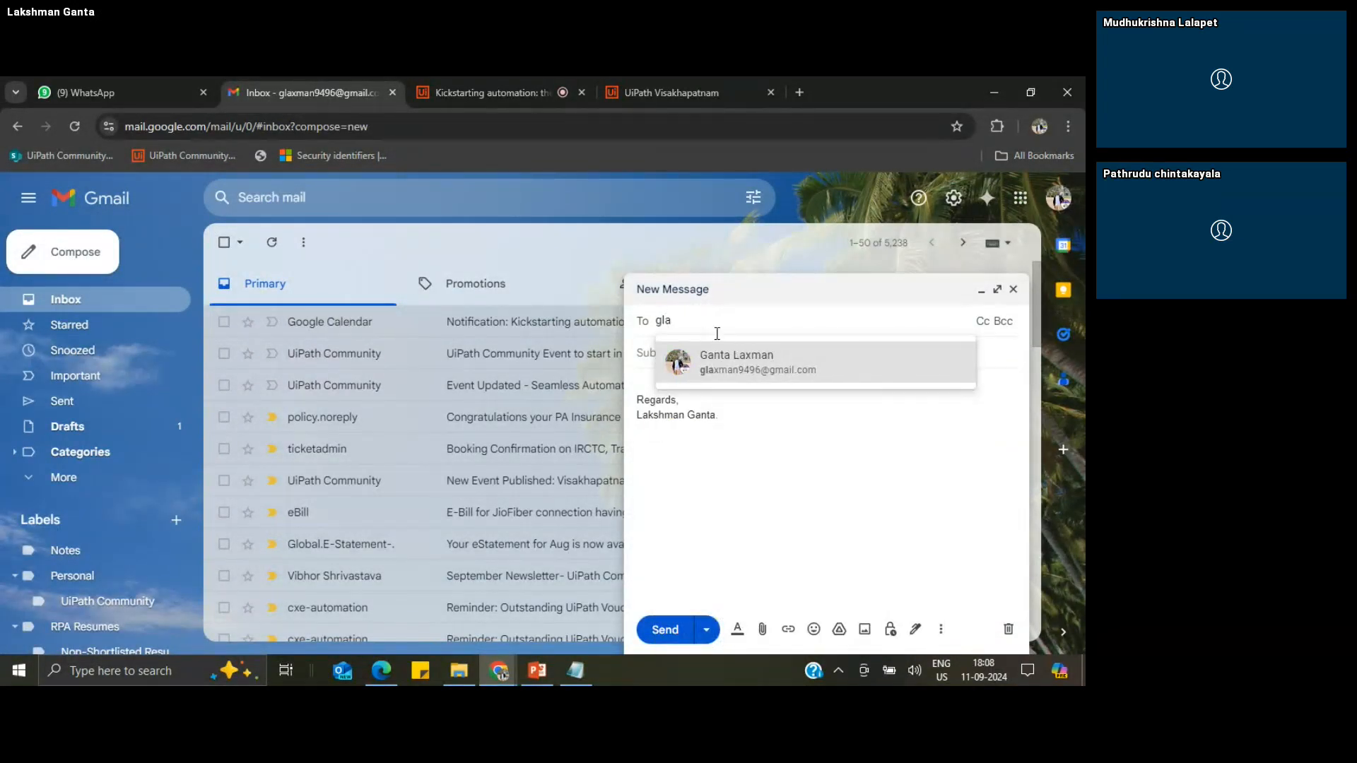
{"action": "left_click", "coordinate": [731, 363]}
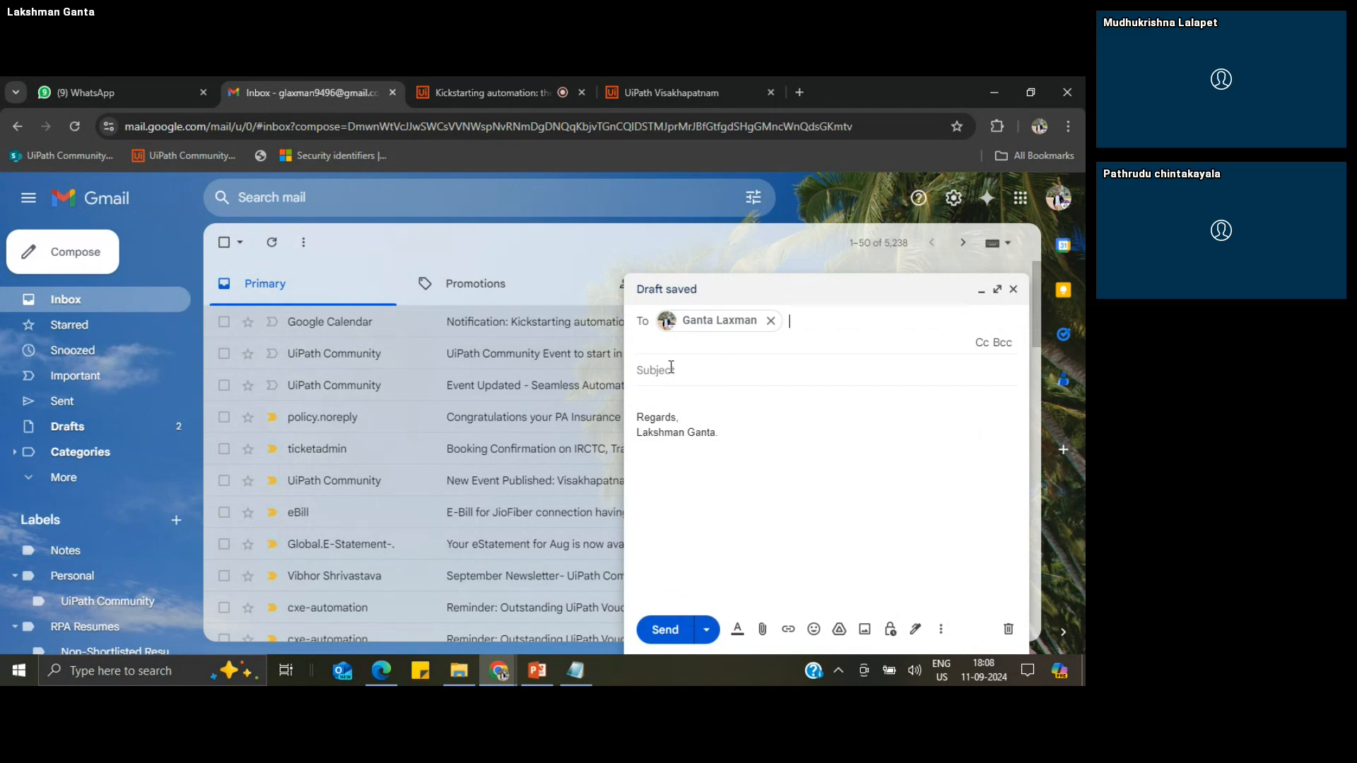
{"action": "type", "text": "UiPath"}
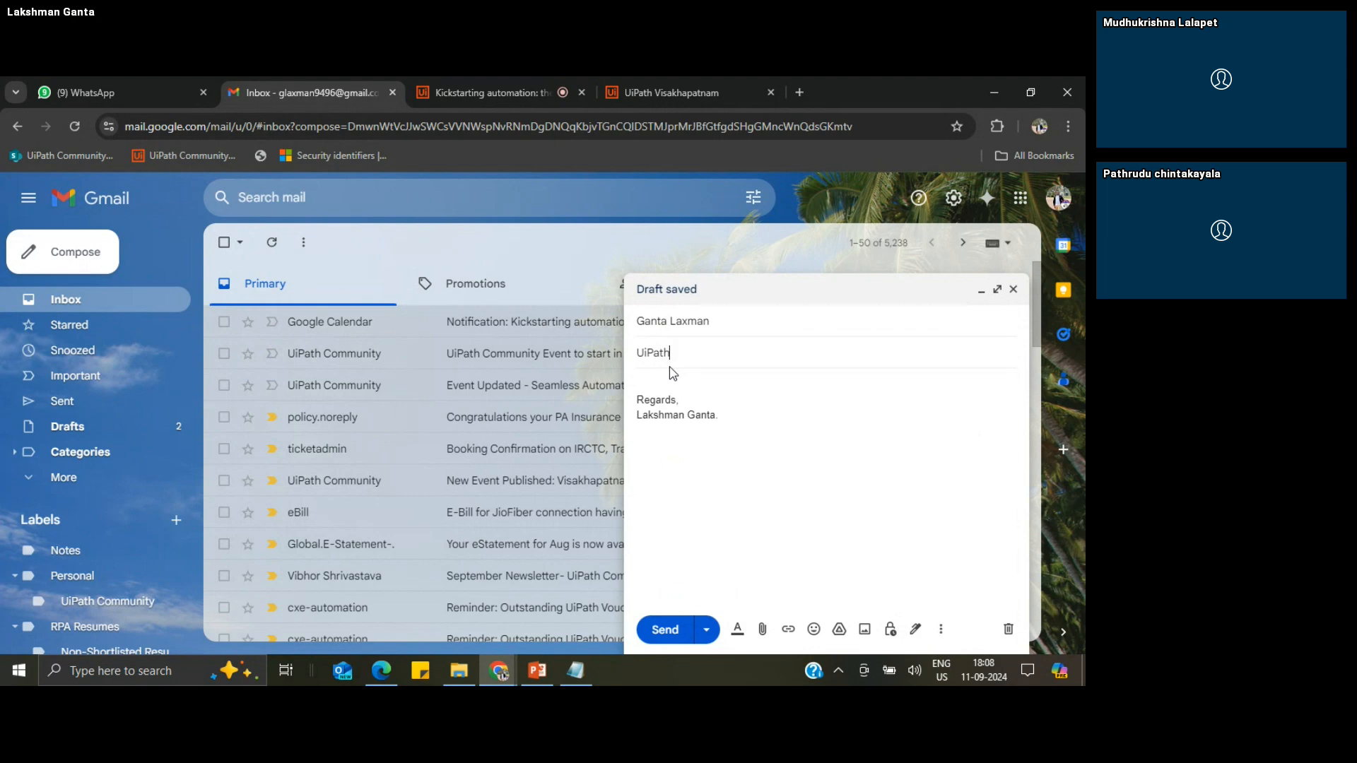
{"action": "type", "text": "Query -"}
Step: Begin the email body with a "Hi" greeting to the recipient by first name, followed by a blank line
{"action": "left_click", "coordinate": [656, 383]}
{"action": "type", "text": "Hi Lakshmanm,"}
{"action": "key", "text": "Return"}
{"action": "key", "text": "Return"}
Step: Write "Please help me with UiPath Linq query to read top 20 records or rows from Excel file." with a blank line before the signature
{"action": "type", "text": "Ple"}
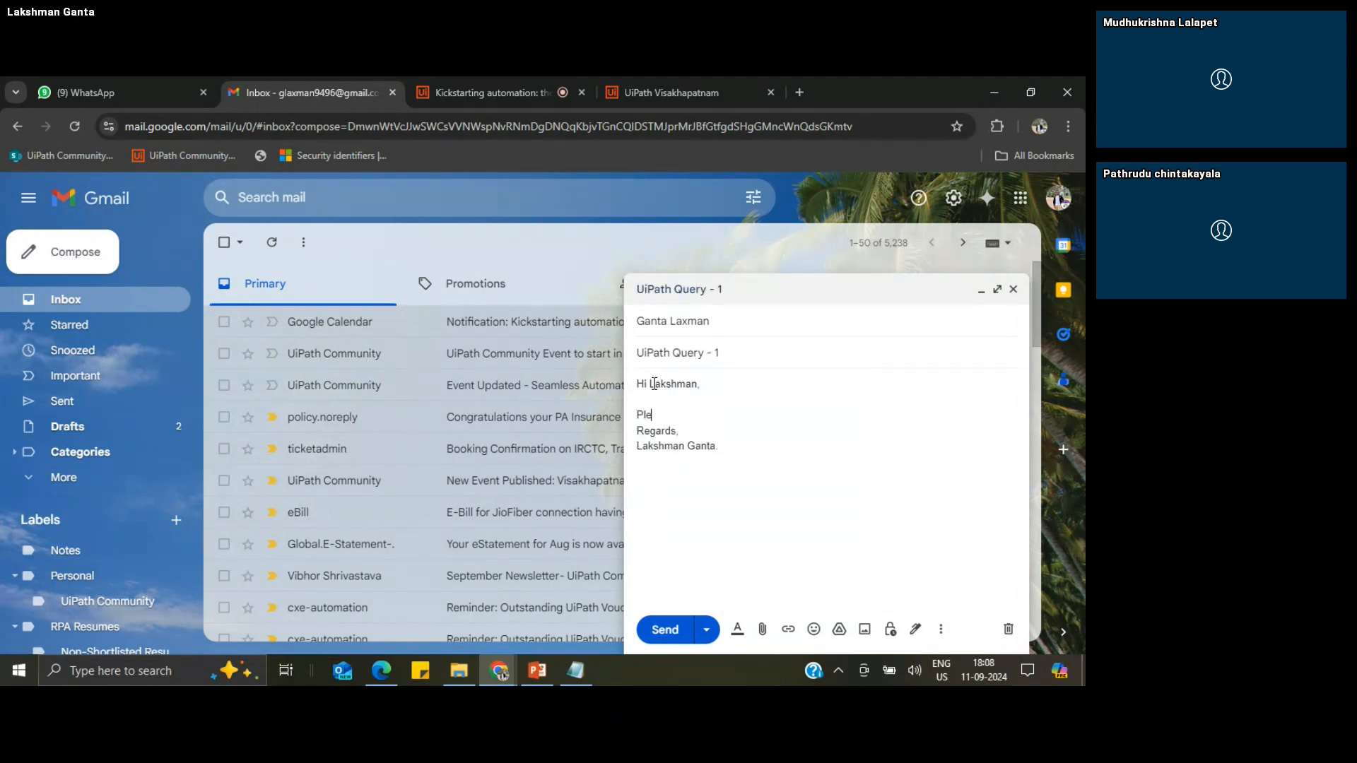
{"action": "type", "text": "ase help me with UiPat"}
{"action": "key", "text": "BackSpace"}
{"action": "type", "text": "q "}
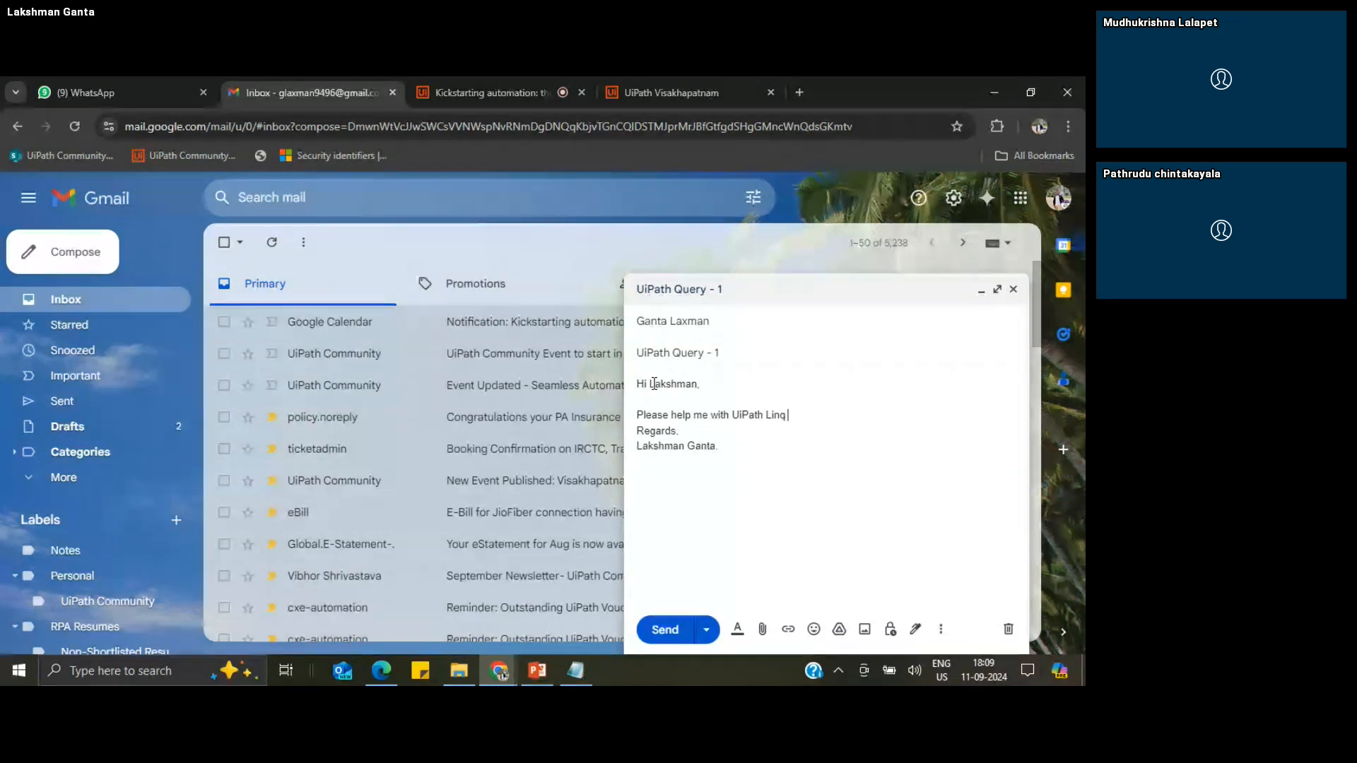
{"action": "type", "text": "query to read top 20"}
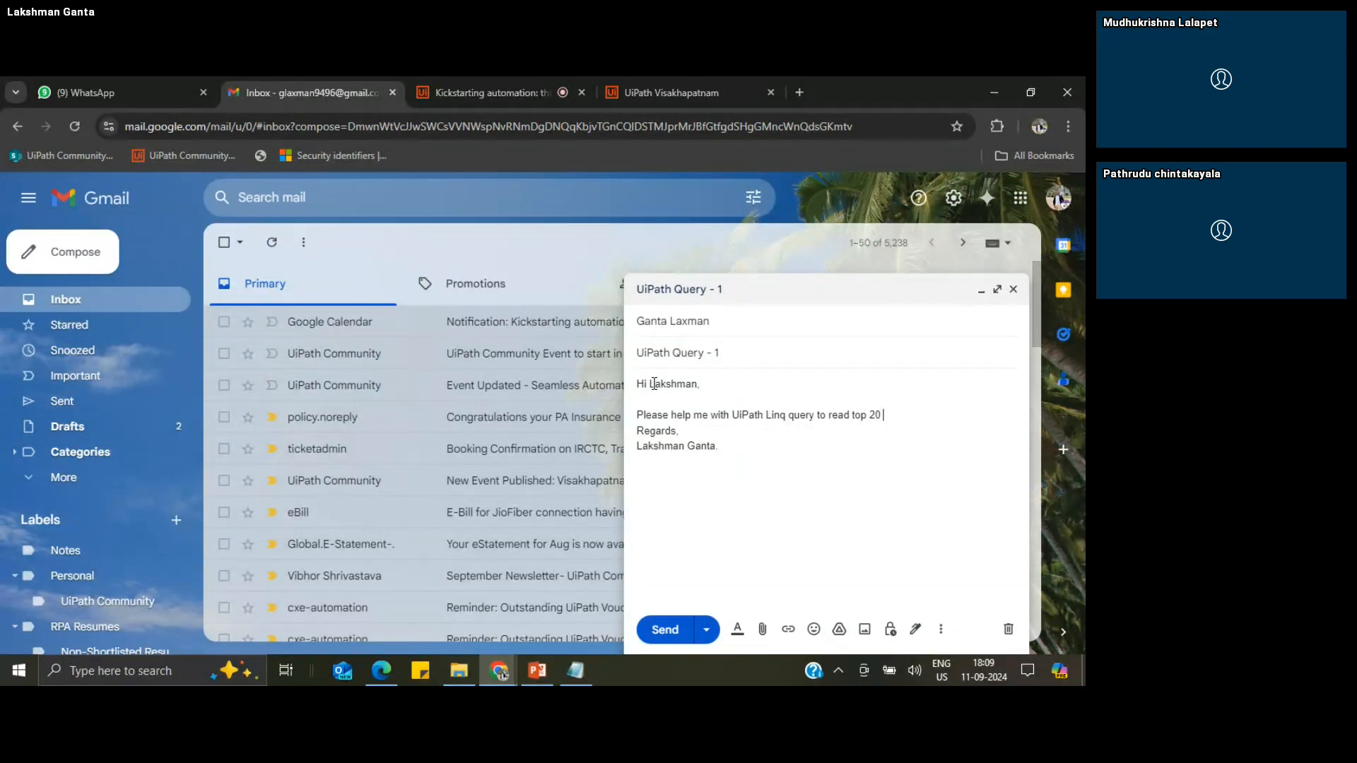
{"action": "type", "text": " records from "}
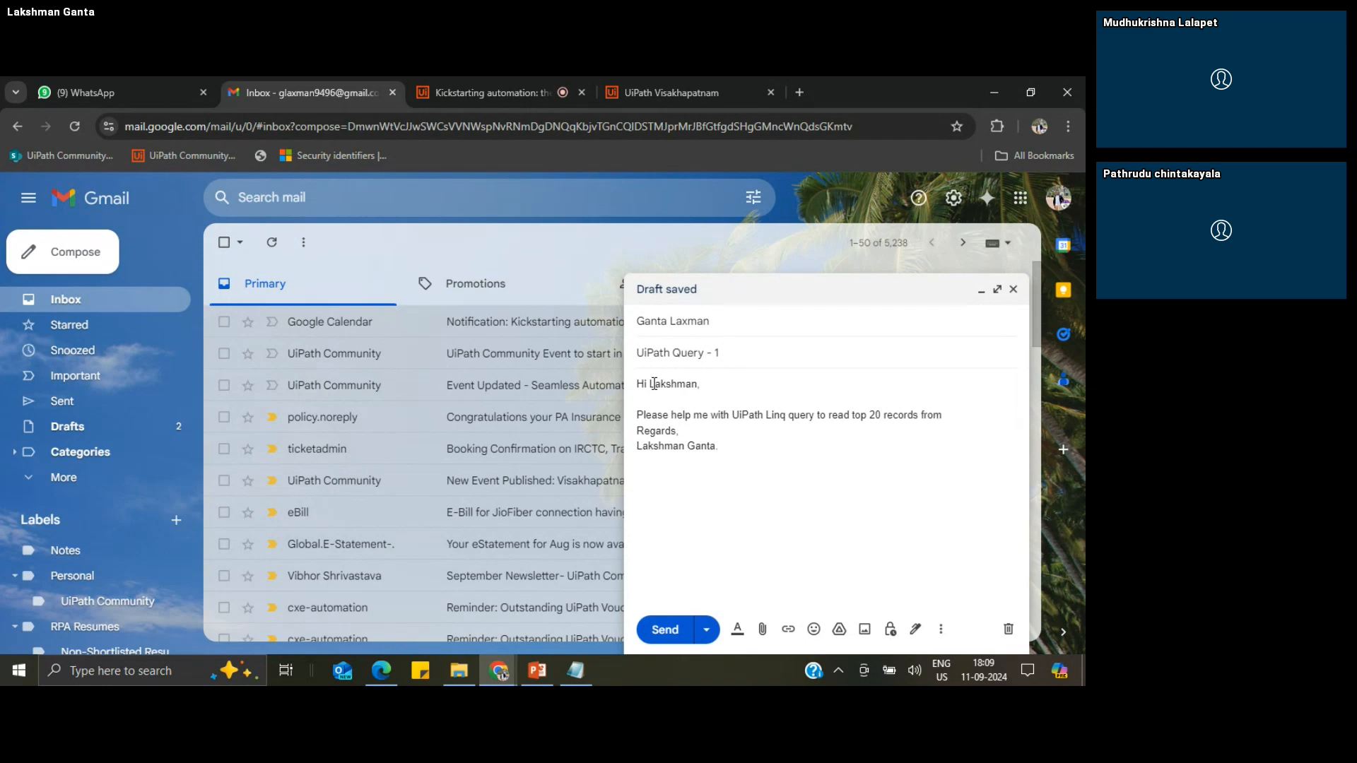
{"action": "type", "text": "Excel file."}
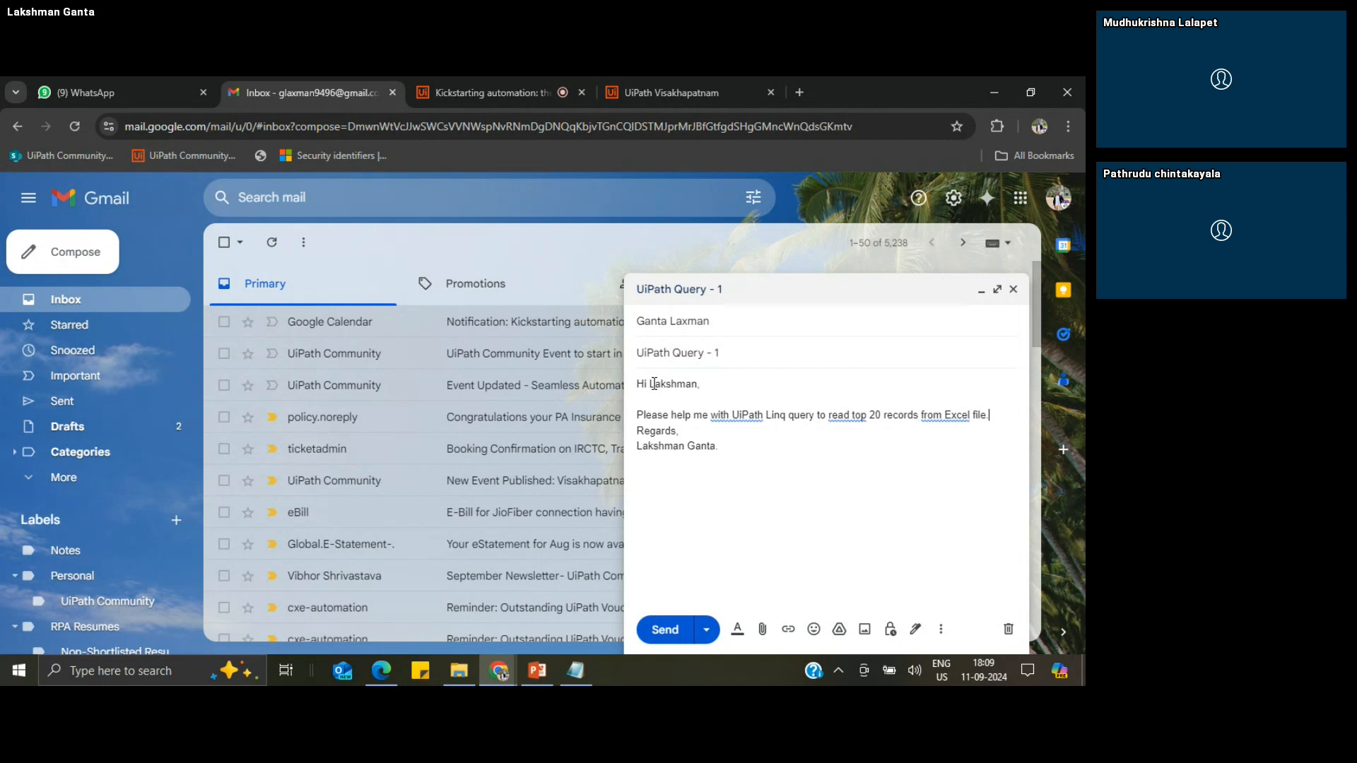
{"action": "key", "text": "Return"}
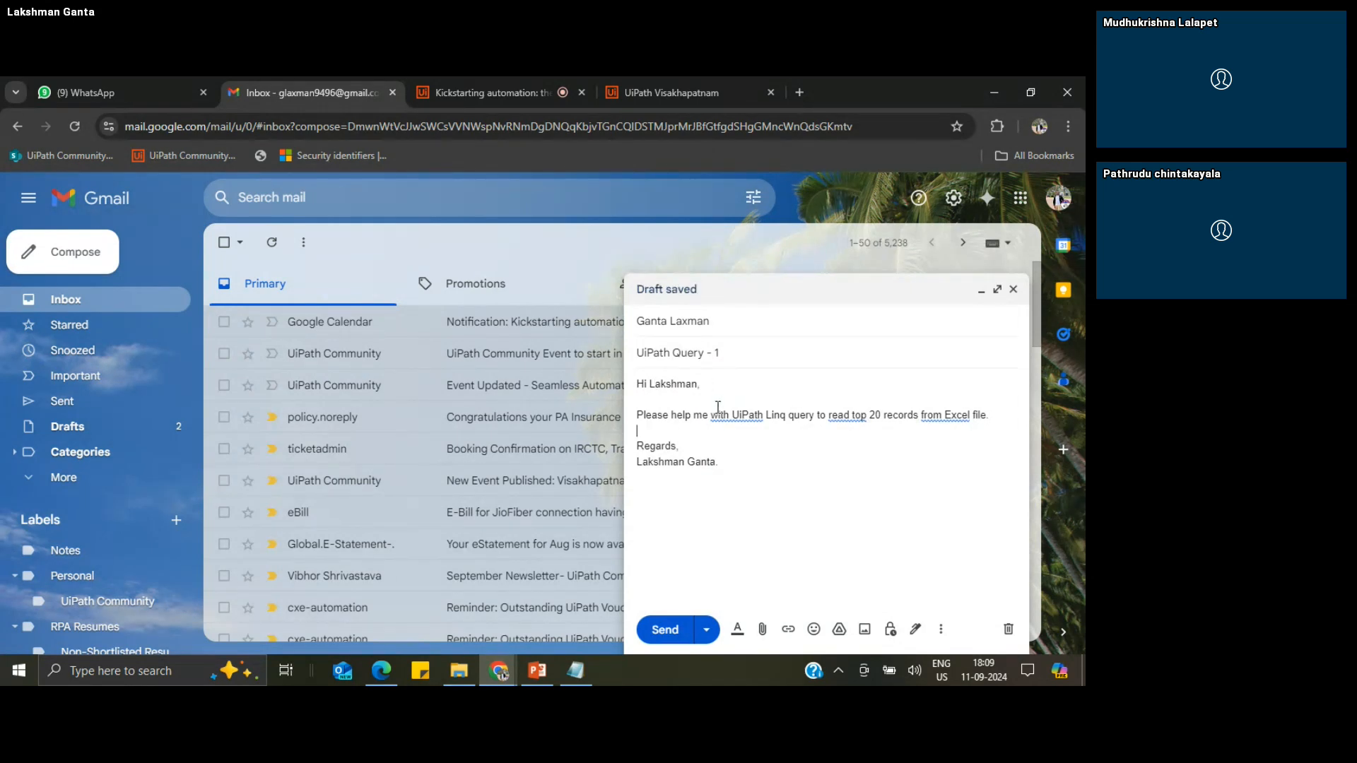
{"action": "left_click", "coordinate": [918, 417]}
{"action": "type", "text": "or rows"}
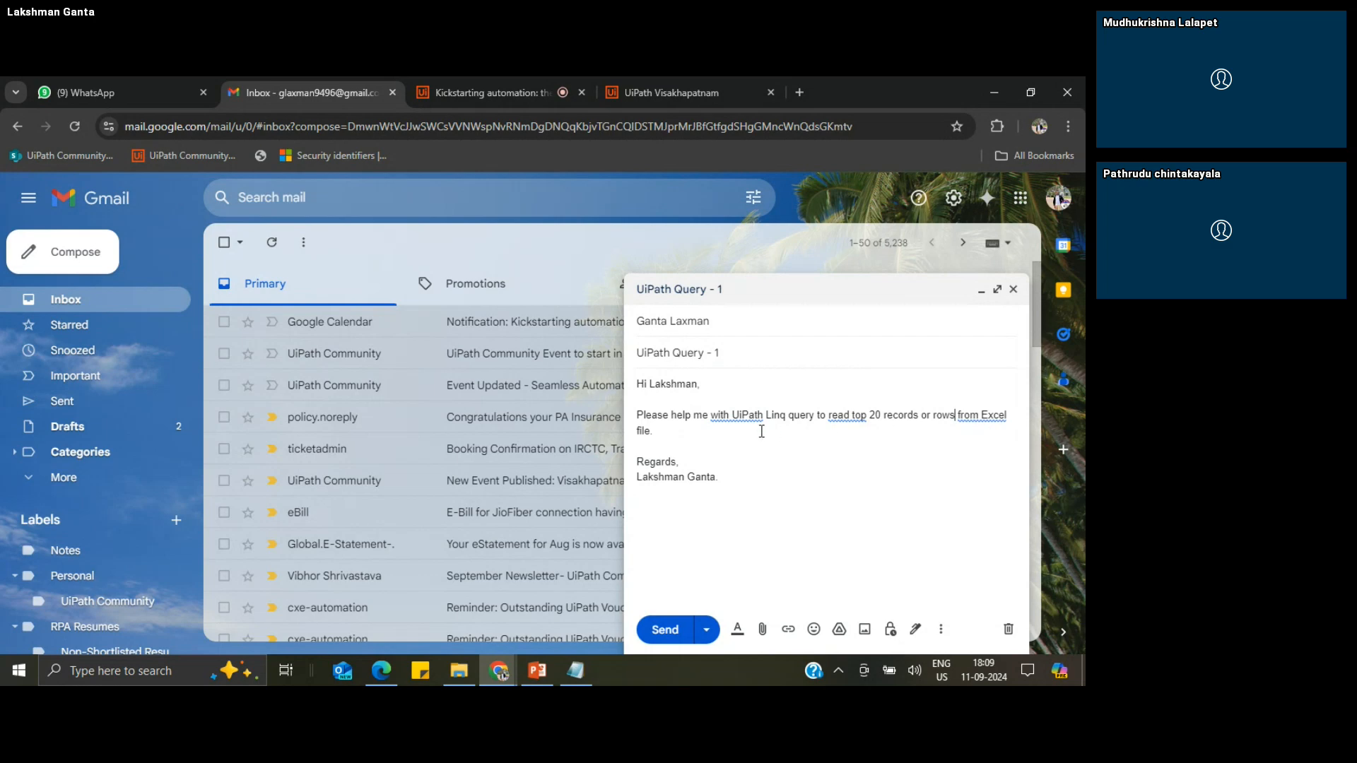
Step: Send the "UiPath Query - 1" email and run a test of the Email Trigger project in UiPath Studio
{"action": "left_click", "coordinate": [702, 438]}
{"action": "left_click", "coordinate": [665, 630]}
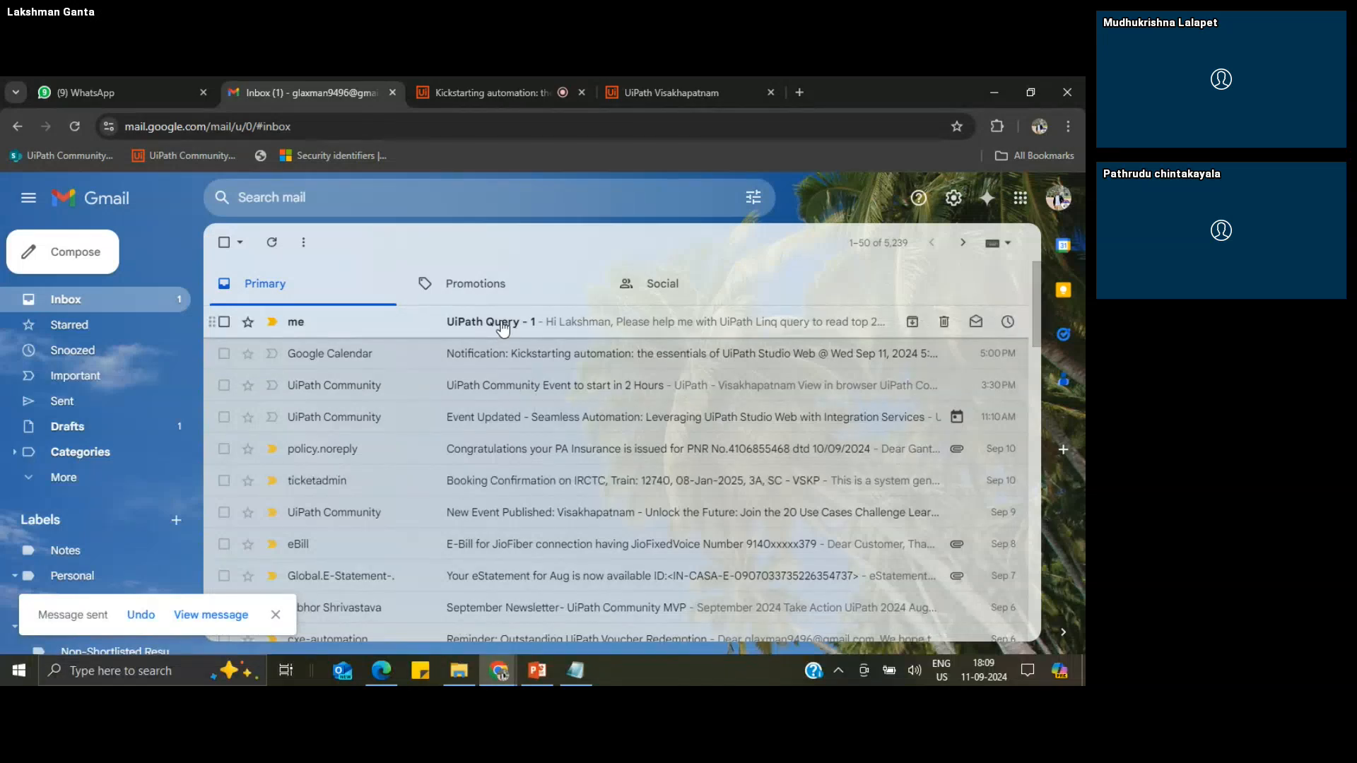
{"action": "left_click", "coordinate": [382, 672]}
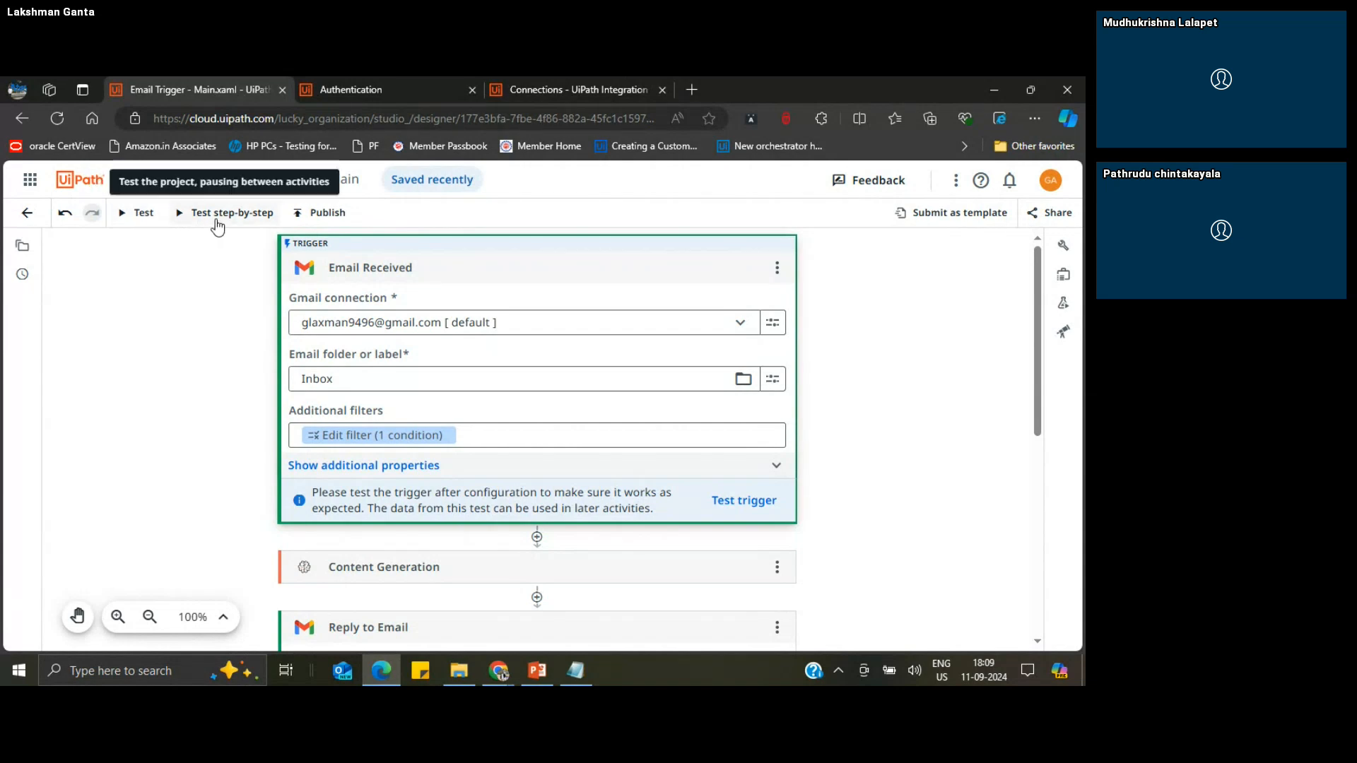
{"action": "left_click", "coordinate": [778, 268]}
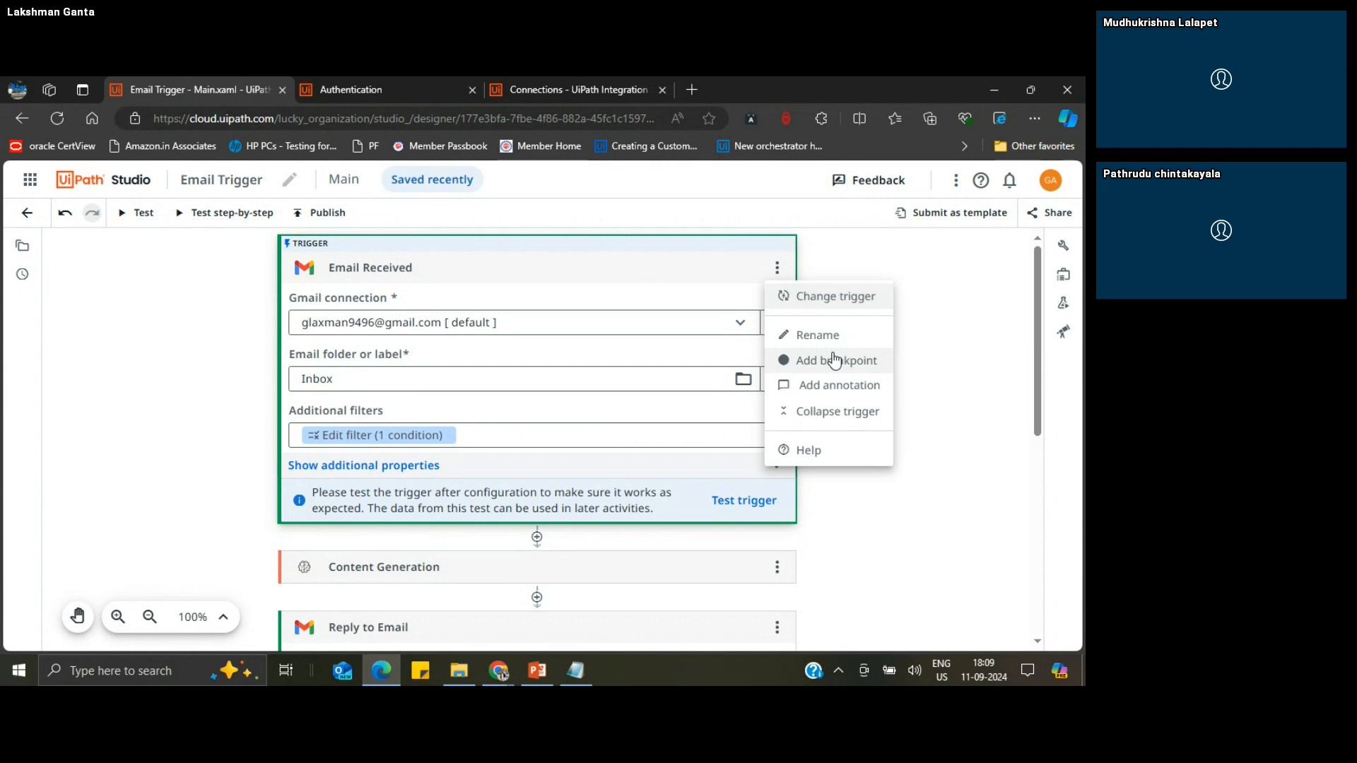
{"action": "left_click", "coordinate": [925, 353]}
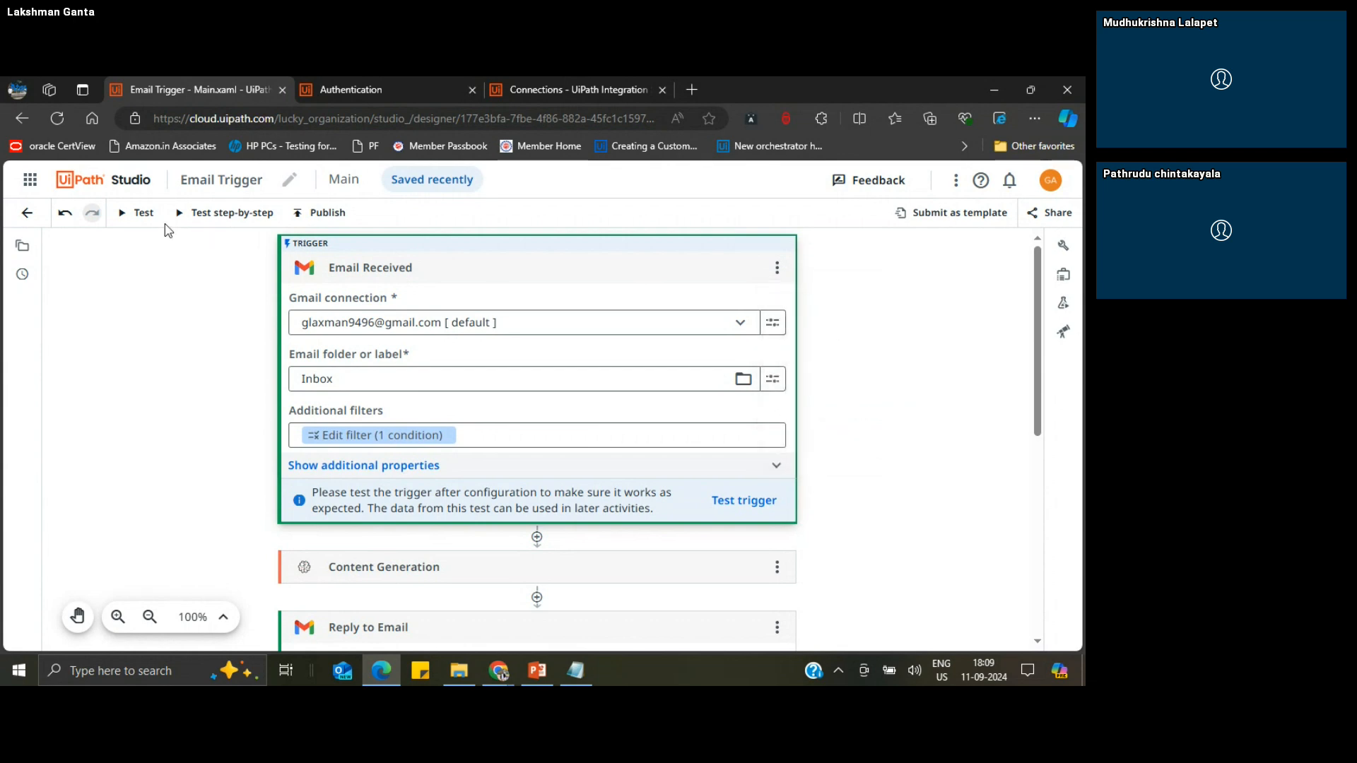
{"action": "left_click", "coordinate": [139, 214]}
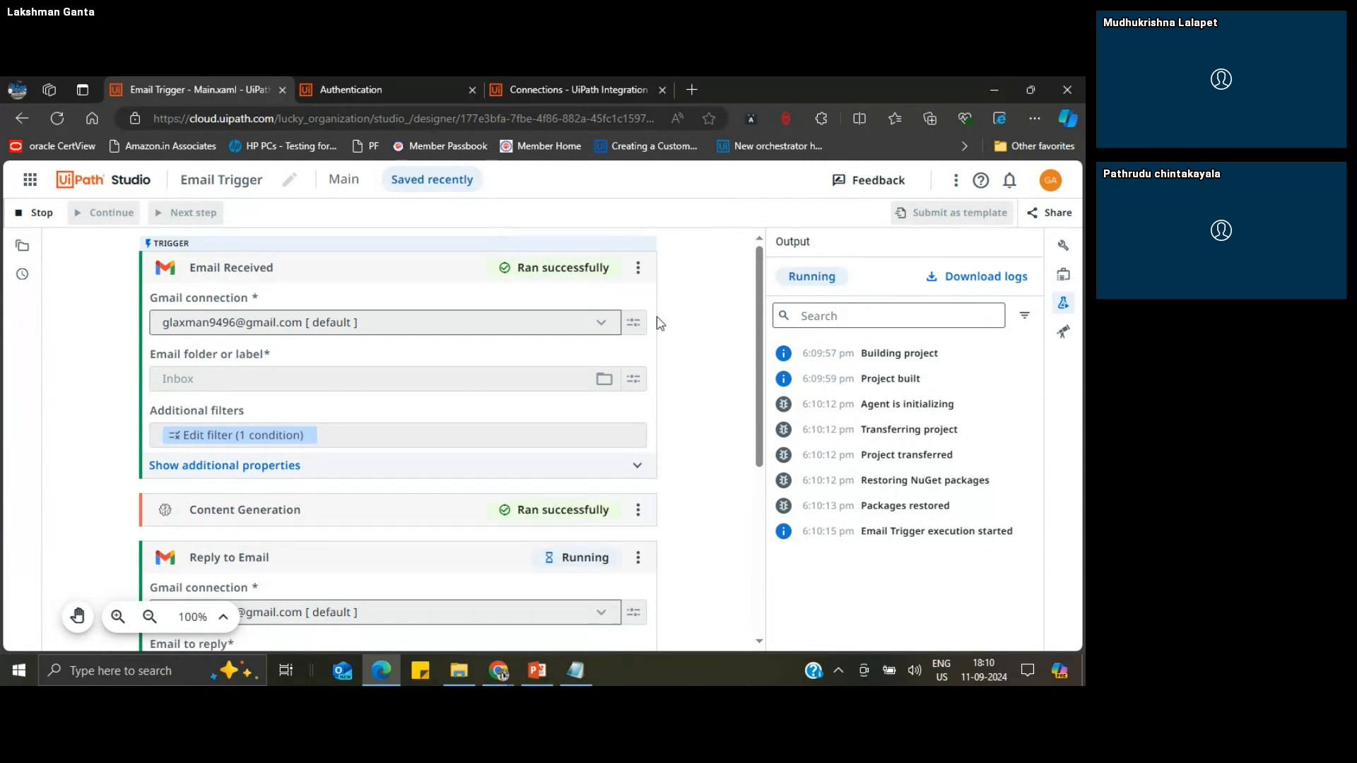
{"action": "left_click_drag", "start_coordinate": [756, 410], "coordinate": [763, 562]}
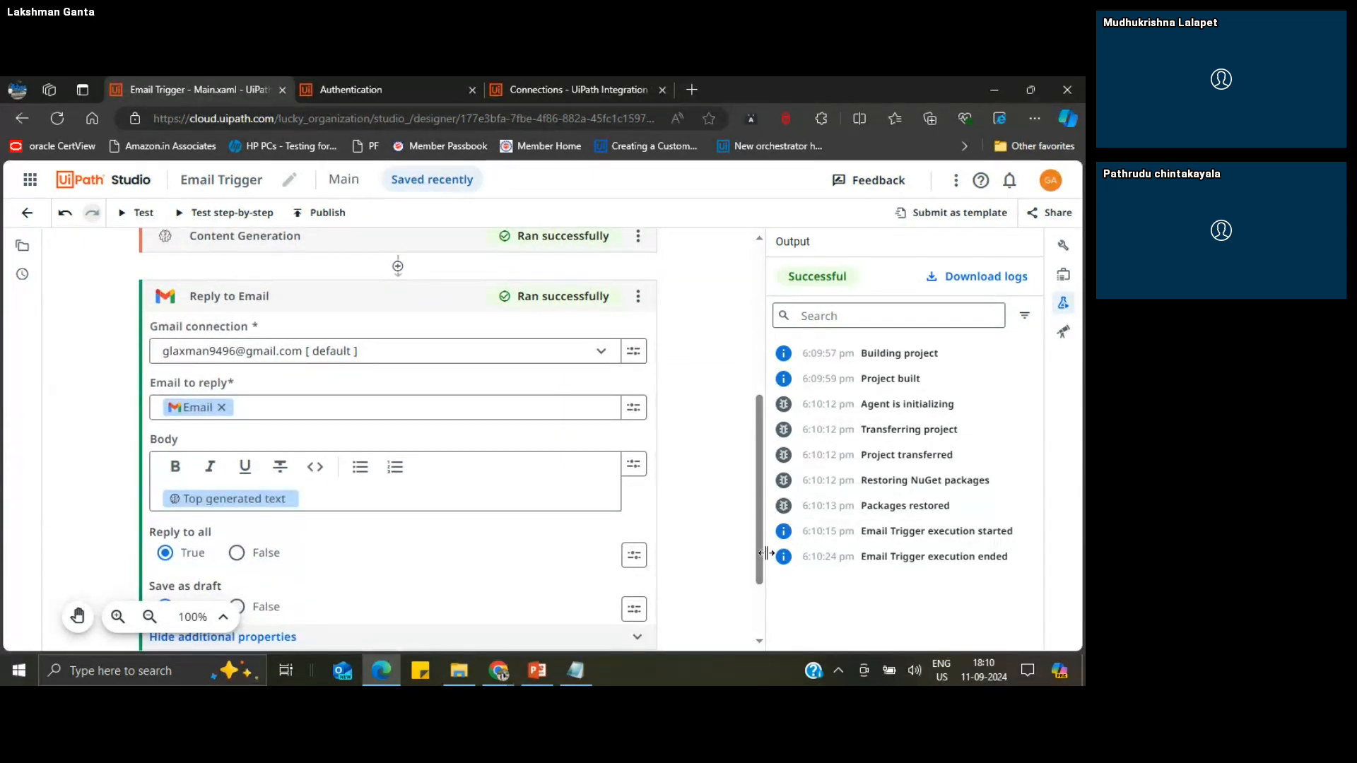
Step: Switch to Gmail, refresh the inbox and open the "UiPath Query - 1" conversation to read the drafted reply
{"action": "mouse_move", "coordinate": [498, 675]}
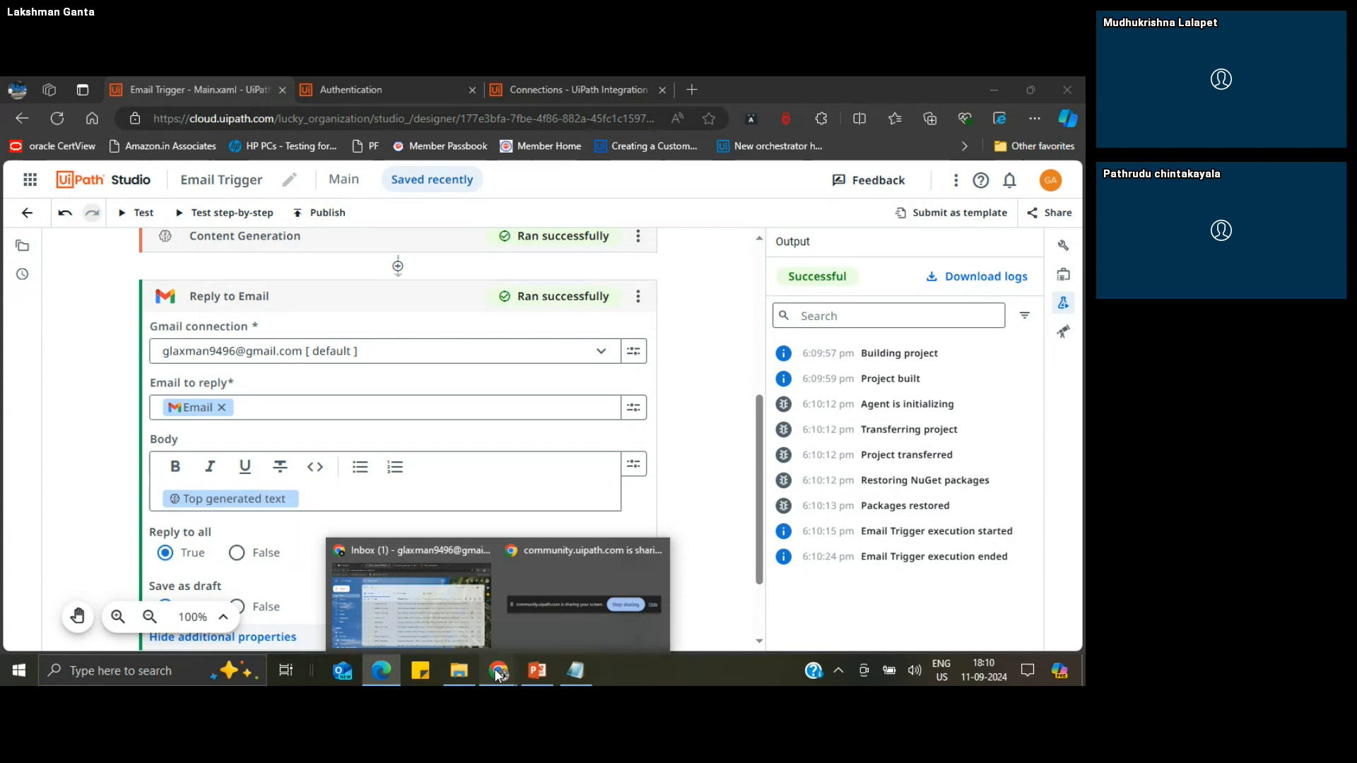
{"action": "left_click", "coordinate": [418, 584]}
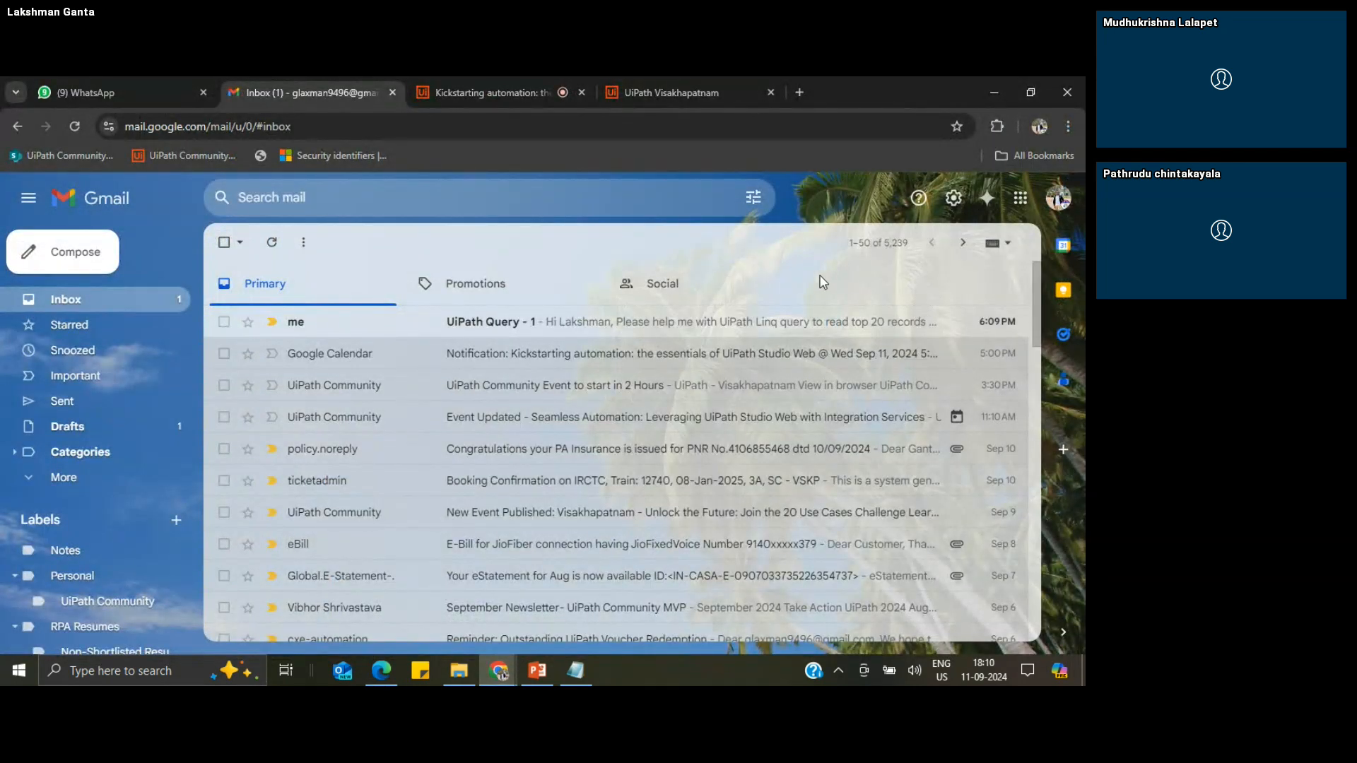
{"action": "left_click", "coordinate": [273, 249]}
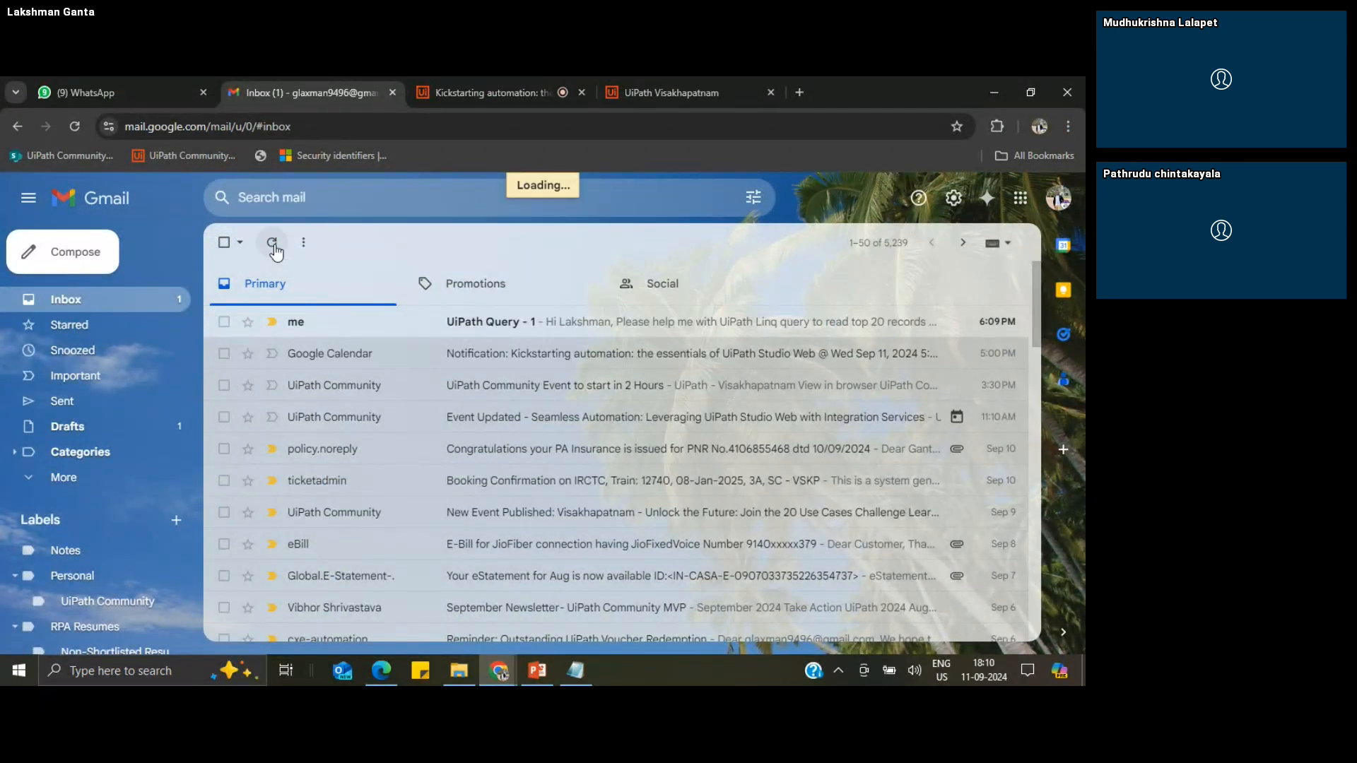
{"action": "left_click", "coordinate": [350, 330]}
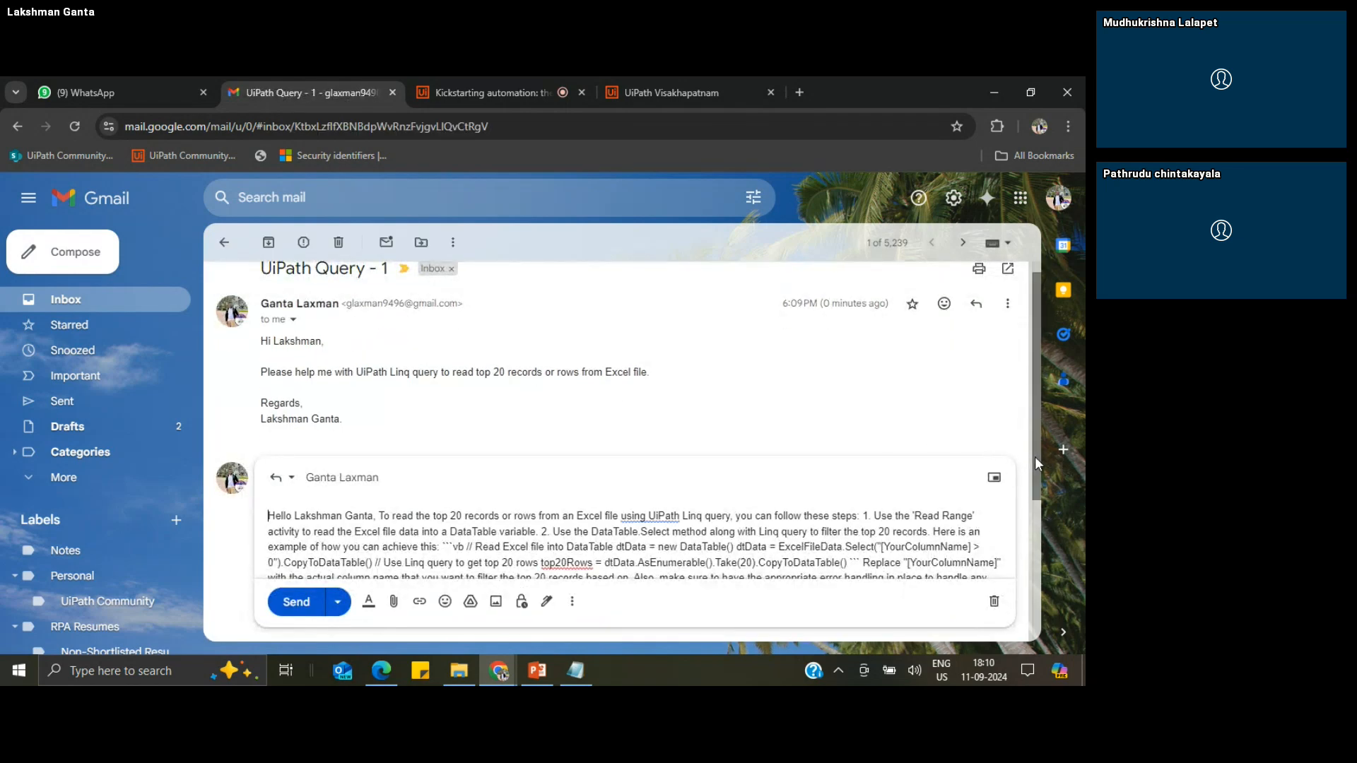
{"action": "left_click_drag", "start_coordinate": [1034, 457], "coordinate": [1044, 487]}
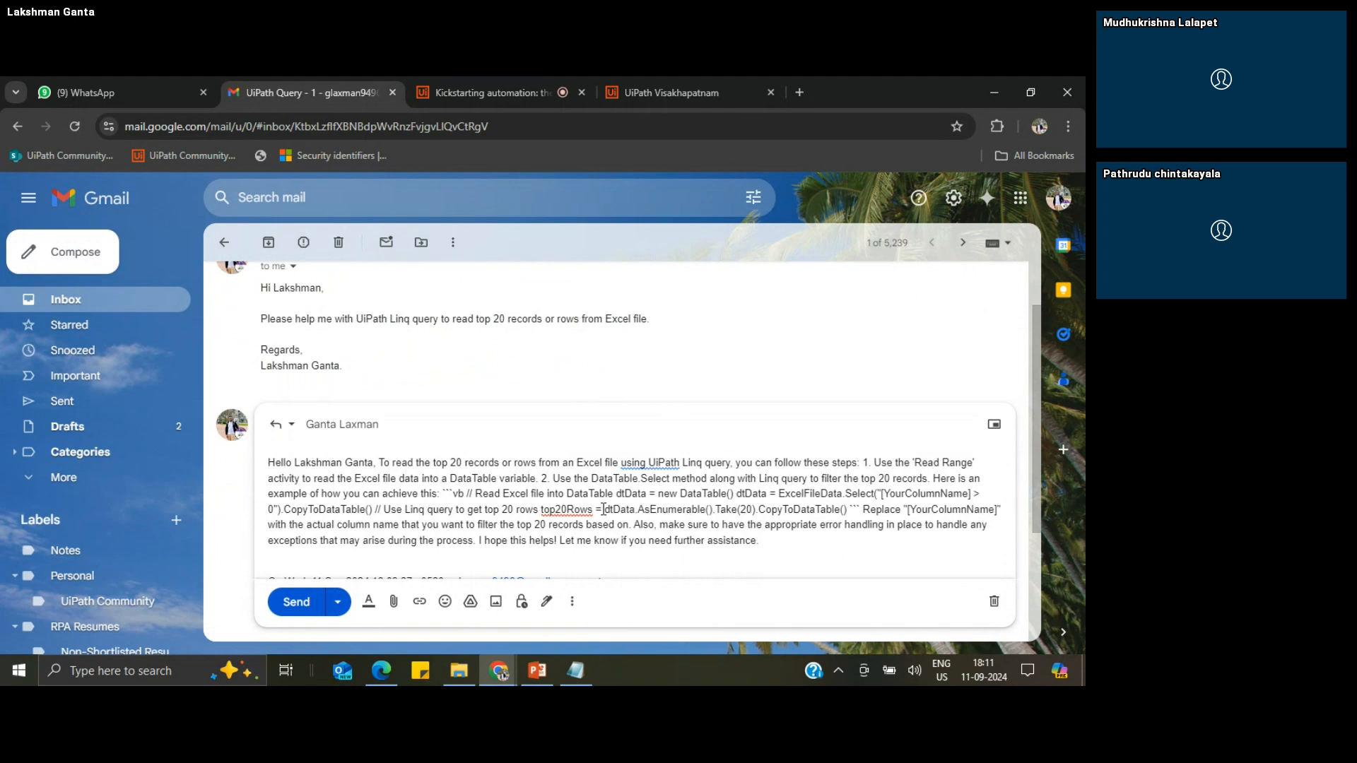
Step: Highlight the dtData.AsEnumerable().Take(20) expression in the drafted reply and return to the inbox
{"action": "left_click_drag", "start_coordinate": [603, 509], "coordinate": [715, 509]}
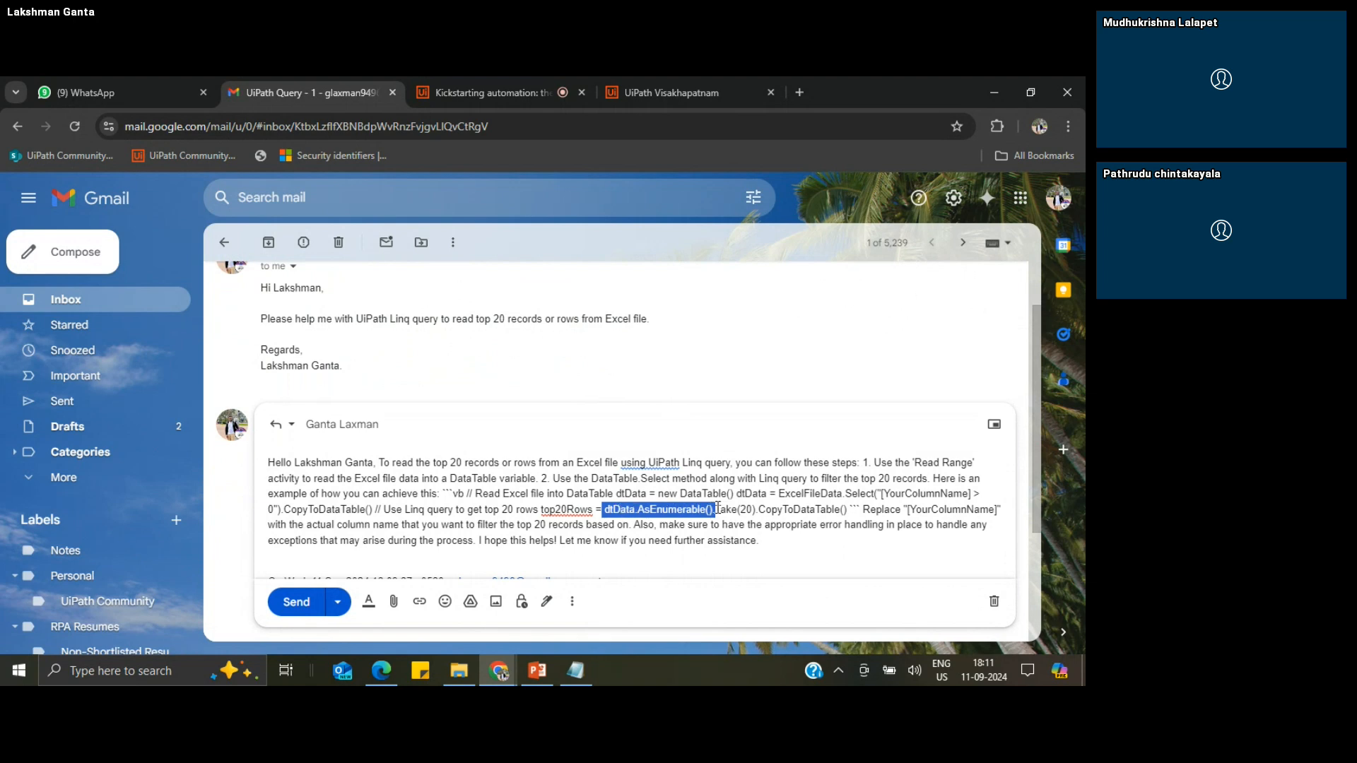
{"action": "left_click_drag", "start_coordinate": [715, 509], "coordinate": [737, 509]}
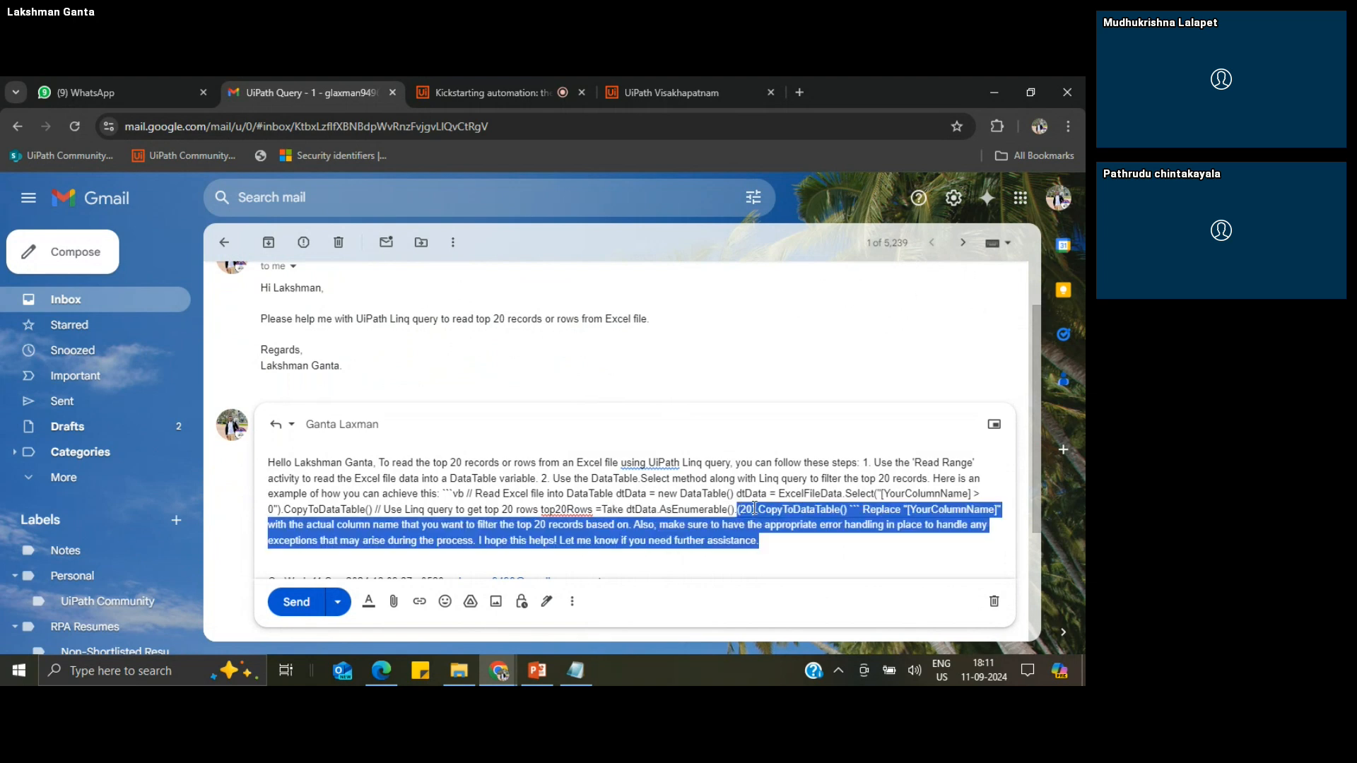
{"action": "left_click", "coordinate": [755, 509]}
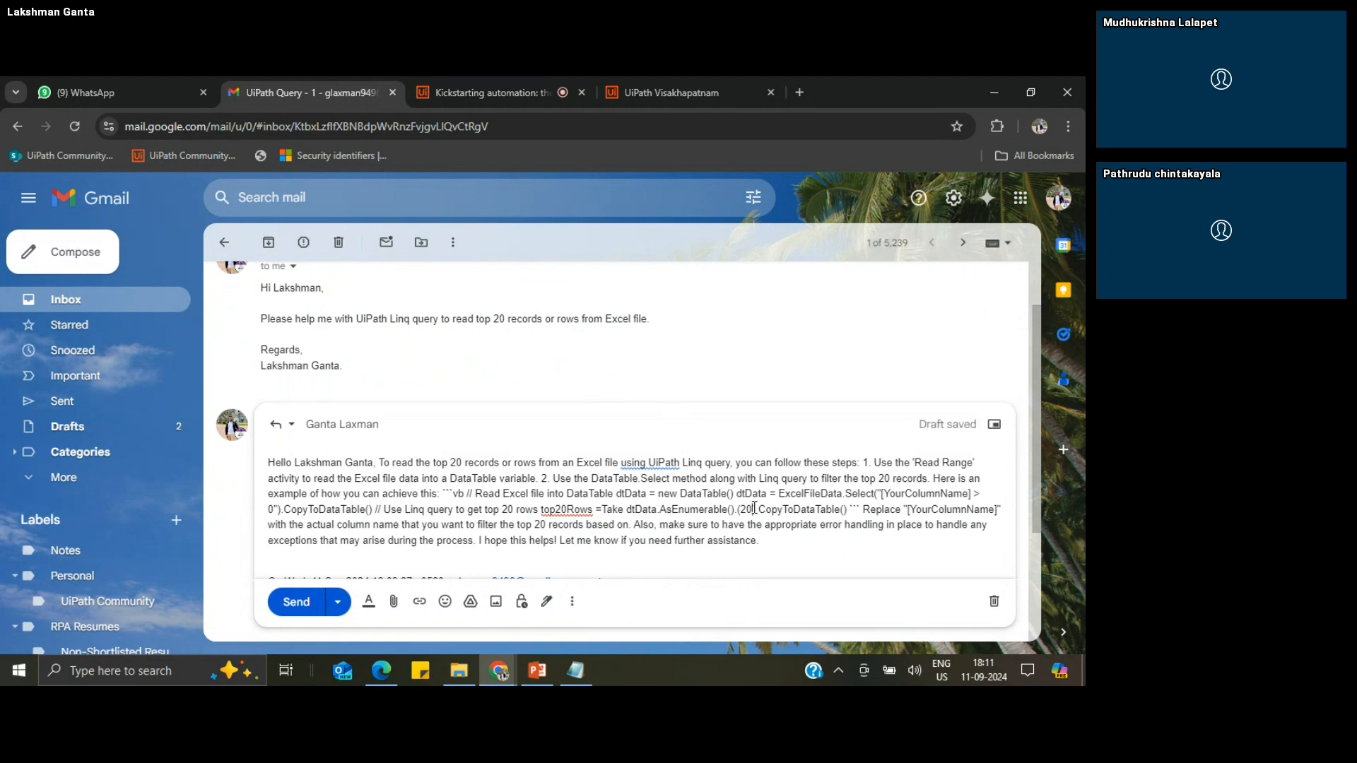
{"action": "left_click", "coordinate": [226, 245]}
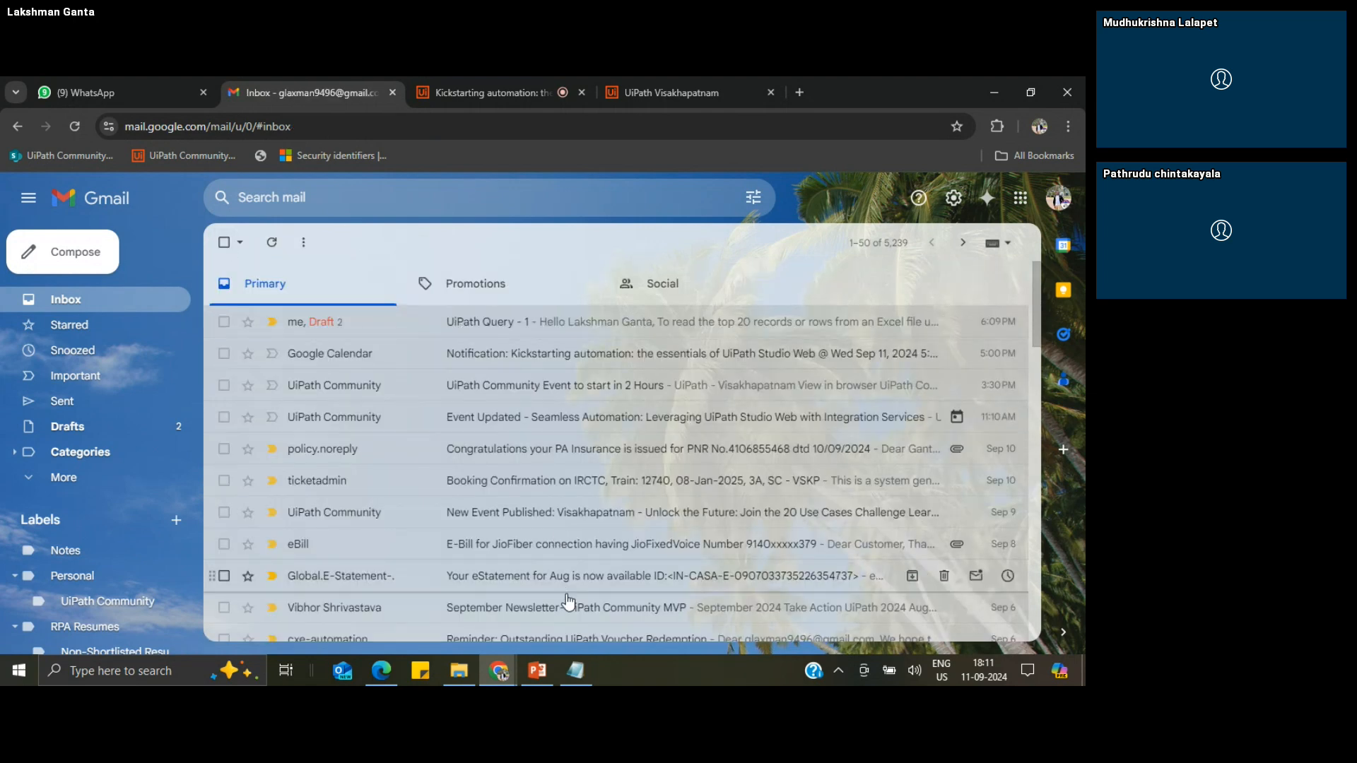
Step: Compose a new email to the connected Gmail account with the subject "UiPath Query - Studio Web Topics"
{"action": "left_click", "coordinate": [79, 264]}
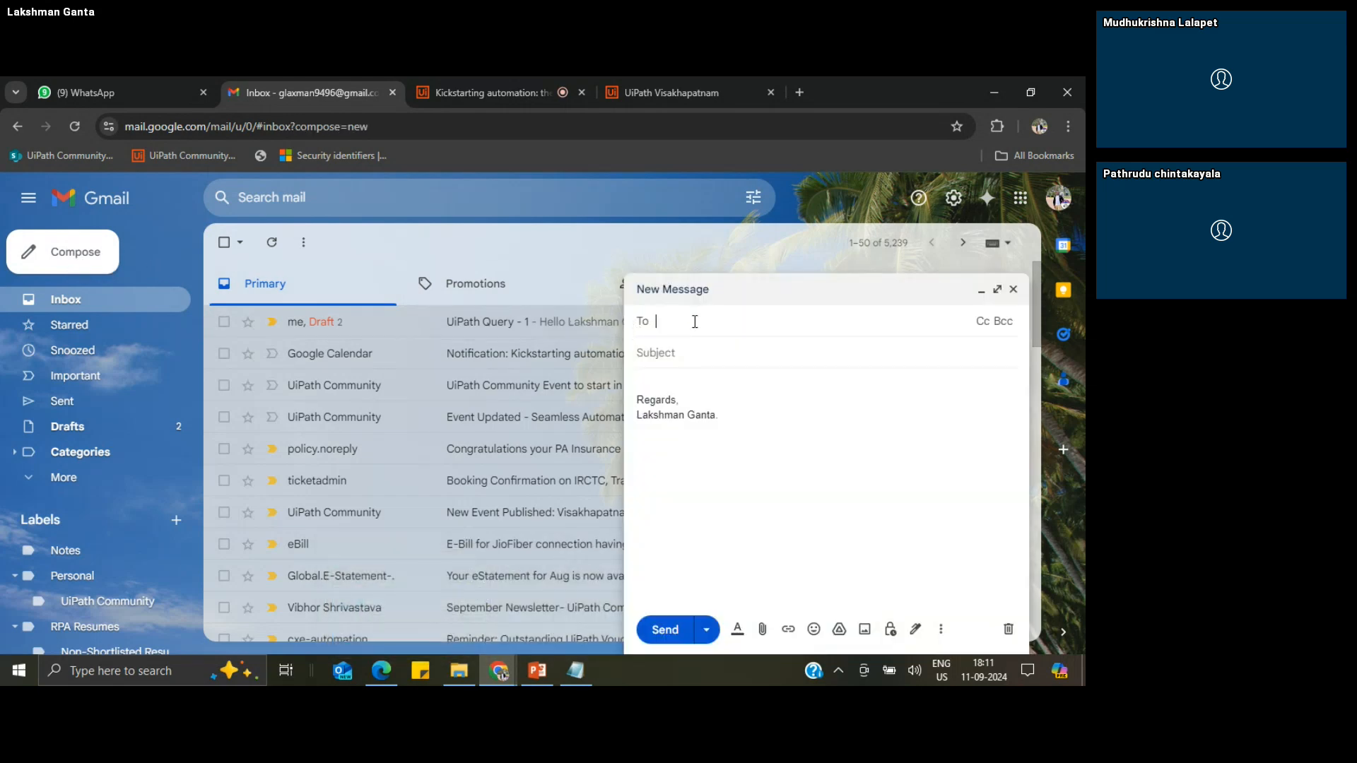
{"action": "left_click", "coordinate": [695, 321]}
{"action": "type", "text": "gla"}
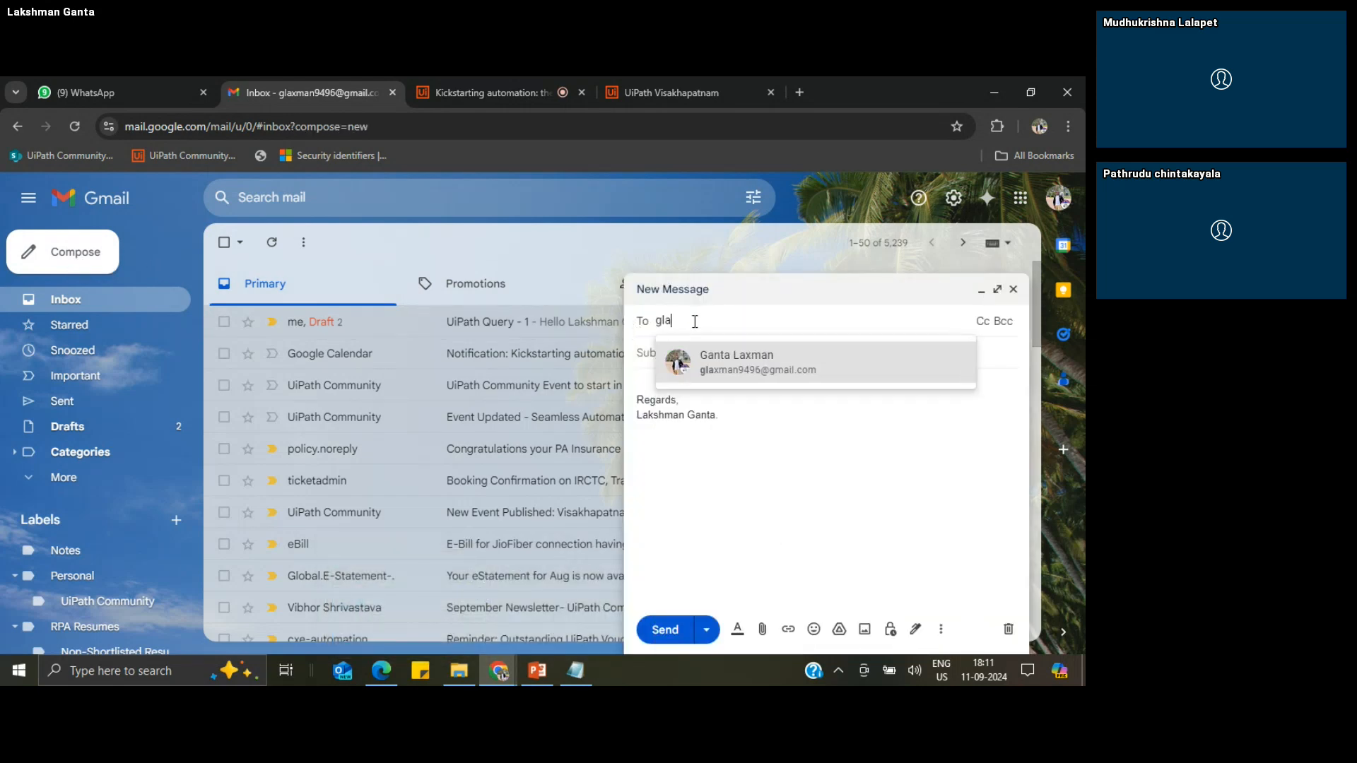
{"action": "left_click", "coordinate": [720, 368]}
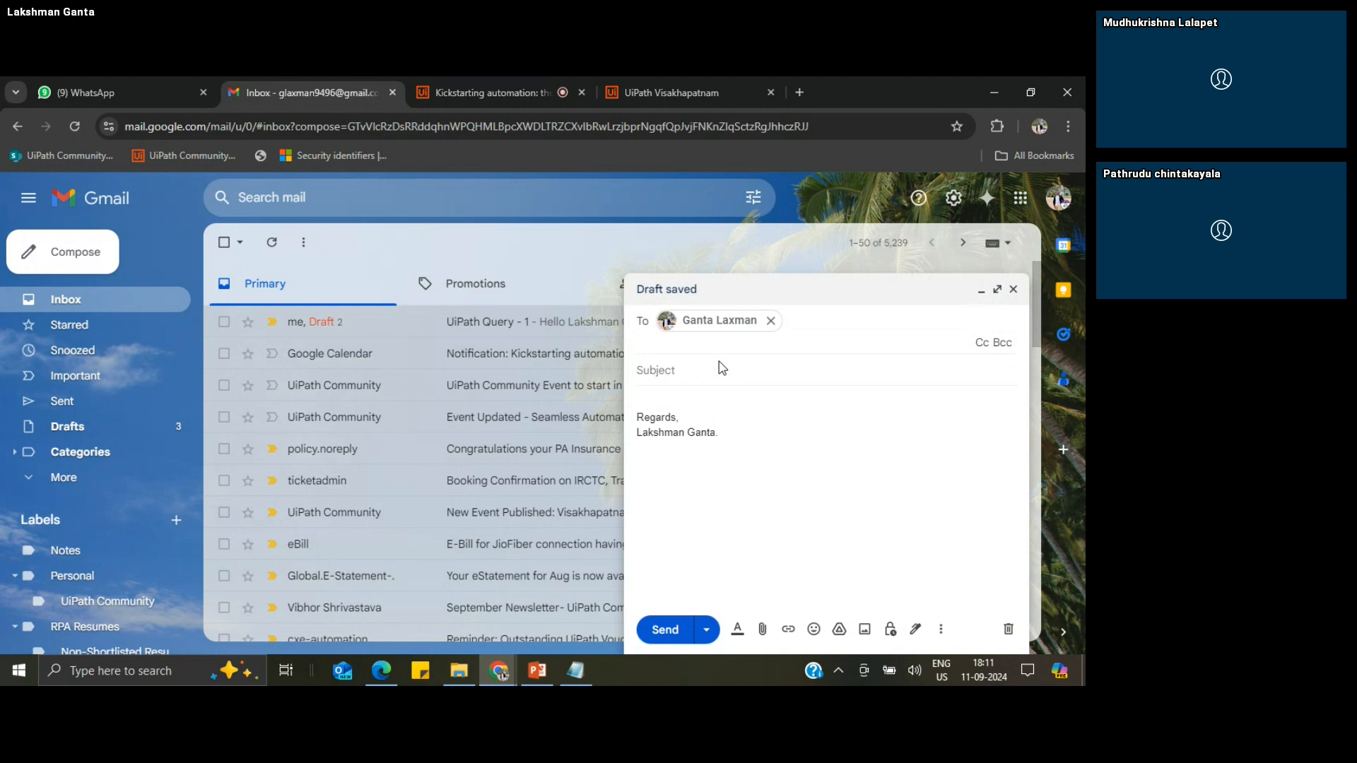
{"action": "left_click", "coordinate": [679, 367]}
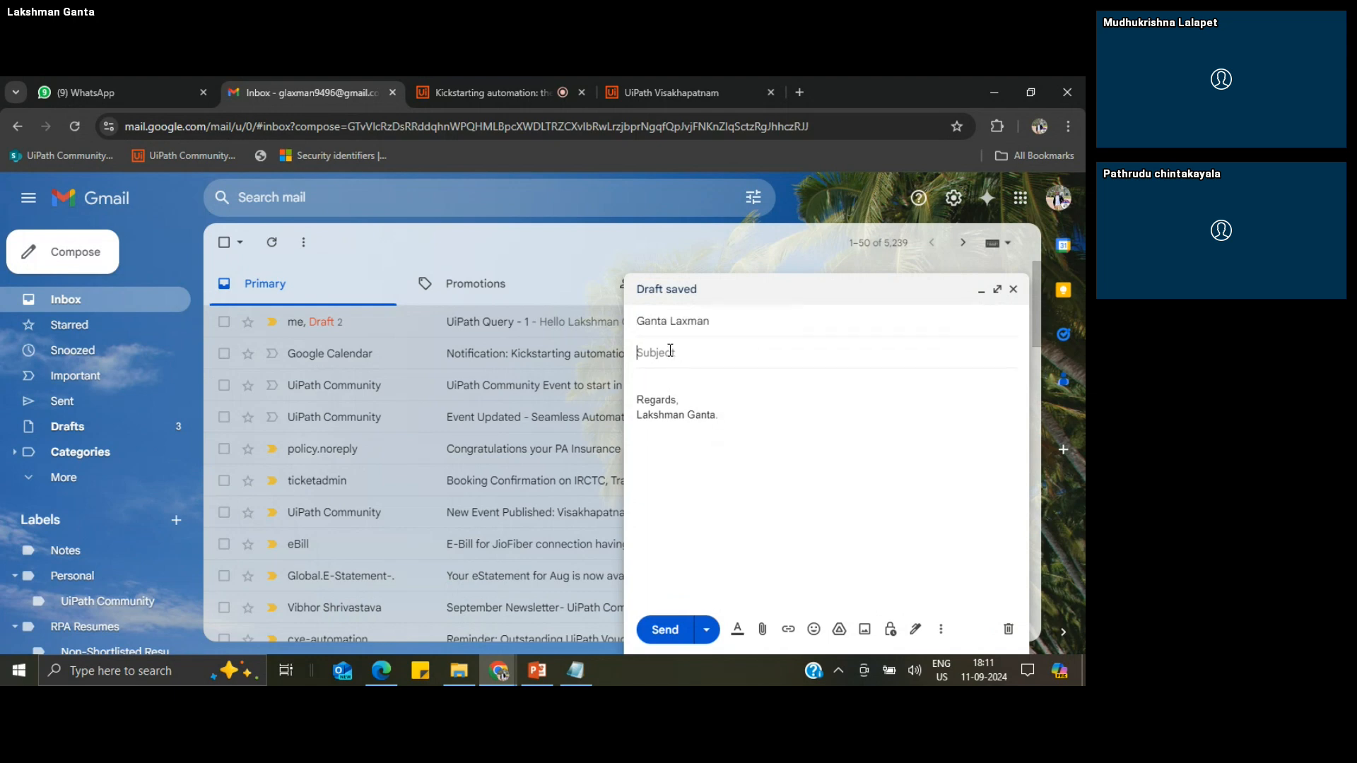
{"action": "type", "text": "UiPath Query -"}
{"action": "type", "text": "Studio Web Topics"}
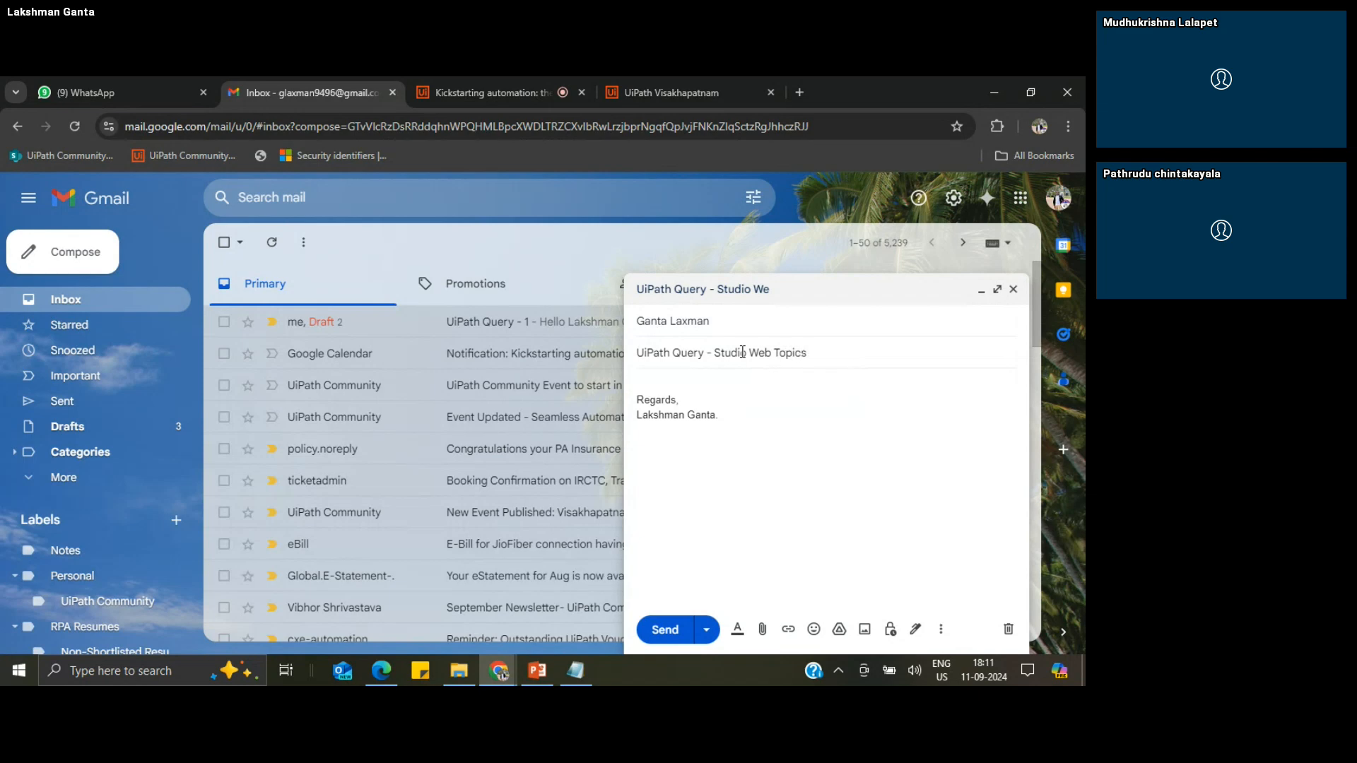
Step: Start the email body with a "Hi" greeting to the recipient by first name, followed by a blank line
{"action": "left_click", "coordinate": [665, 382]}
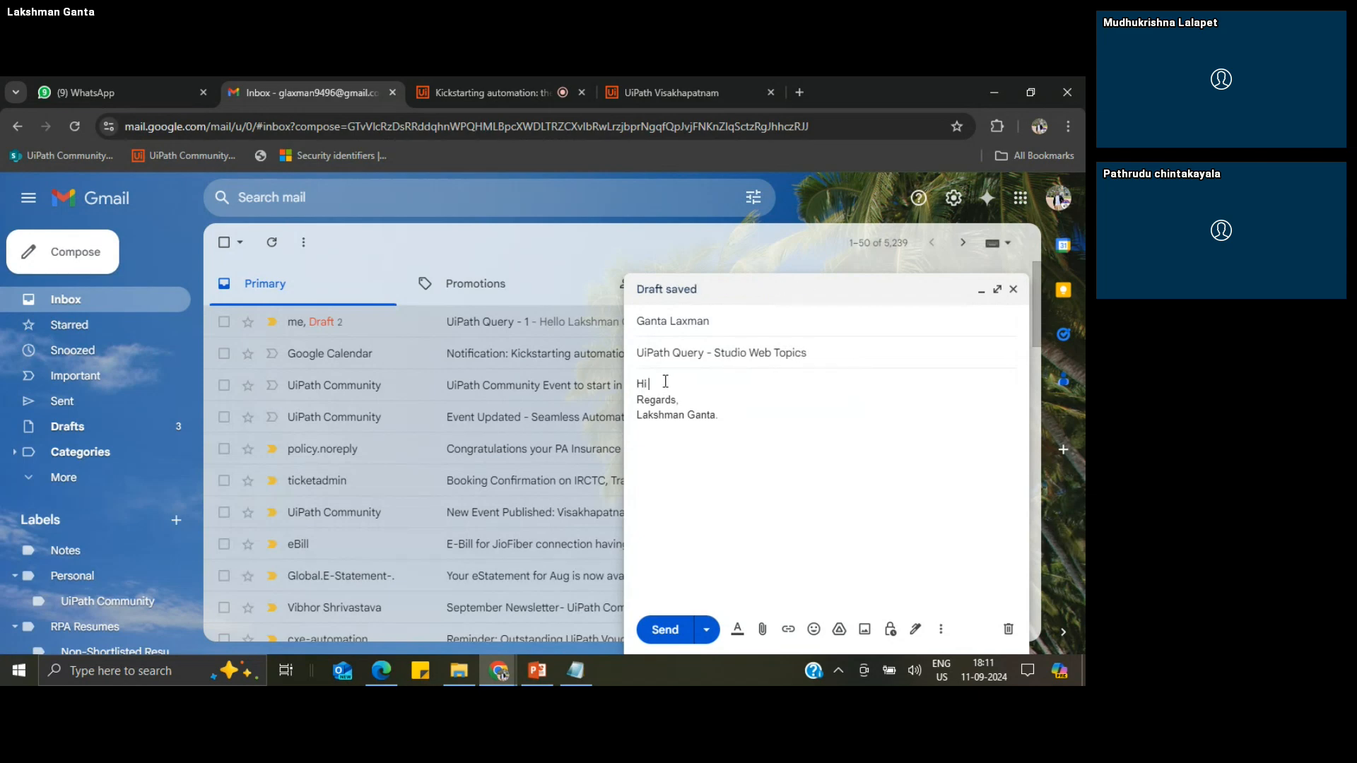
{"action": "type", "text": "Hi Laxman,"}
{"action": "key", "text": "Return"}
{"action": "key", "text": "Return"}
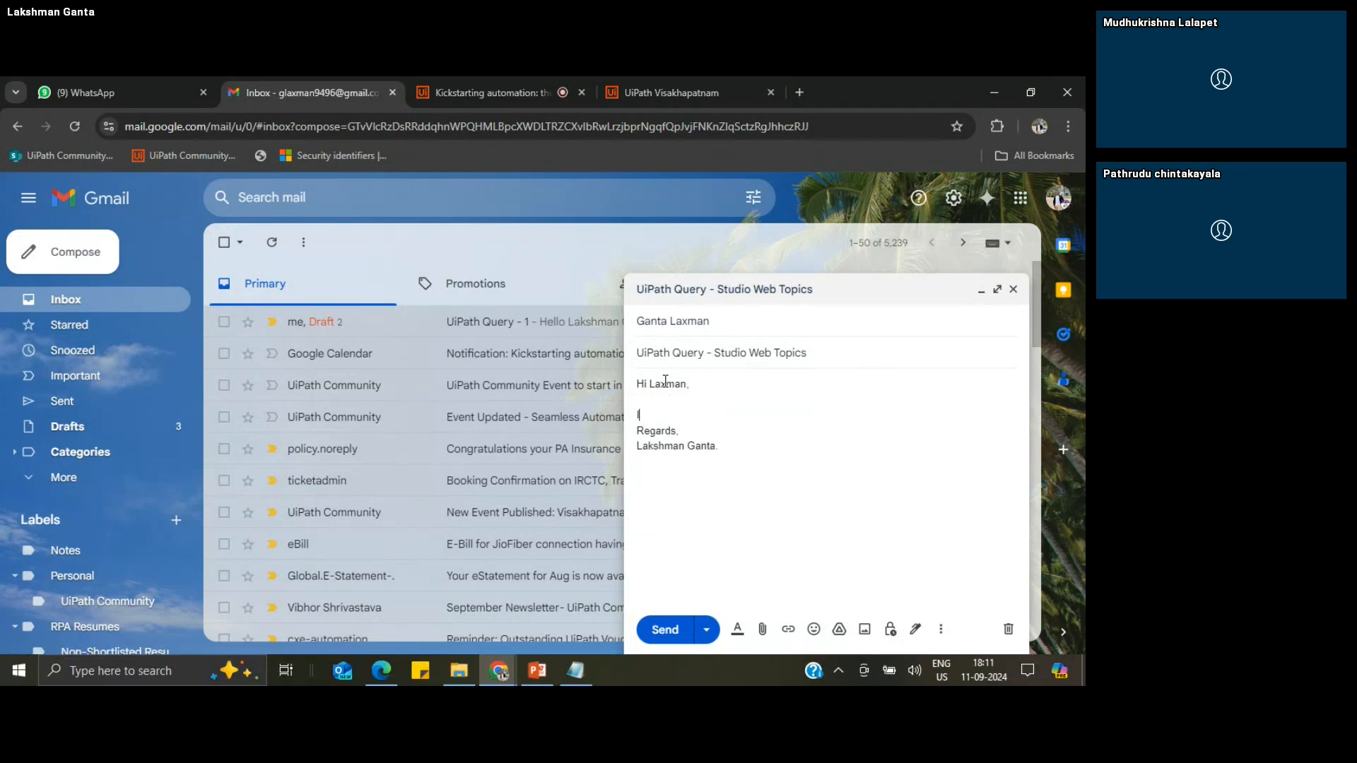
Step: Write "I'm planning do a session on UiPath STudio Web" in the email body below the greeting
{"action": "type", "text": "I'm plannin"}
{"action": "type", "text": "g t"}
{"action": "type", "text": "do a sesst"}
{"action": "type", "text": "ion on Ui"}
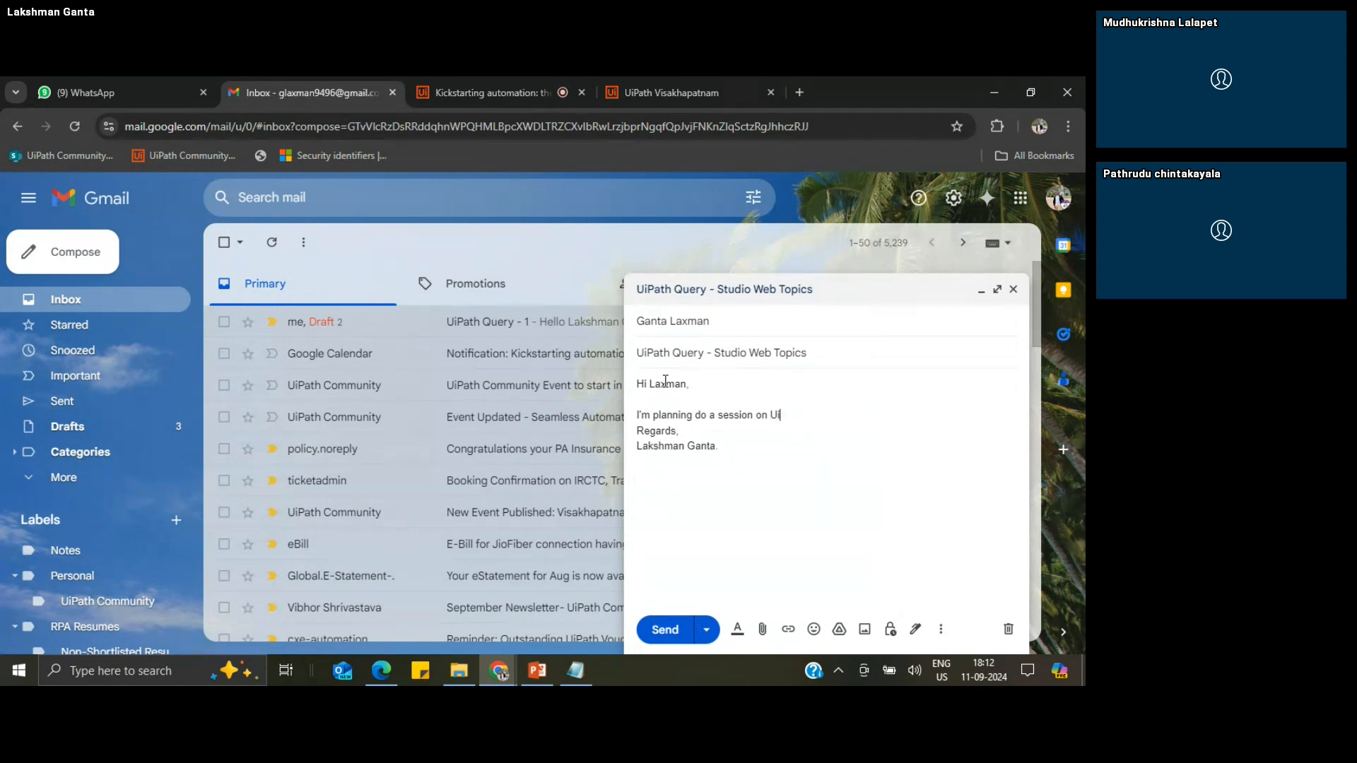
{"action": "type", "text": "Path STudio Web. Pleas"}
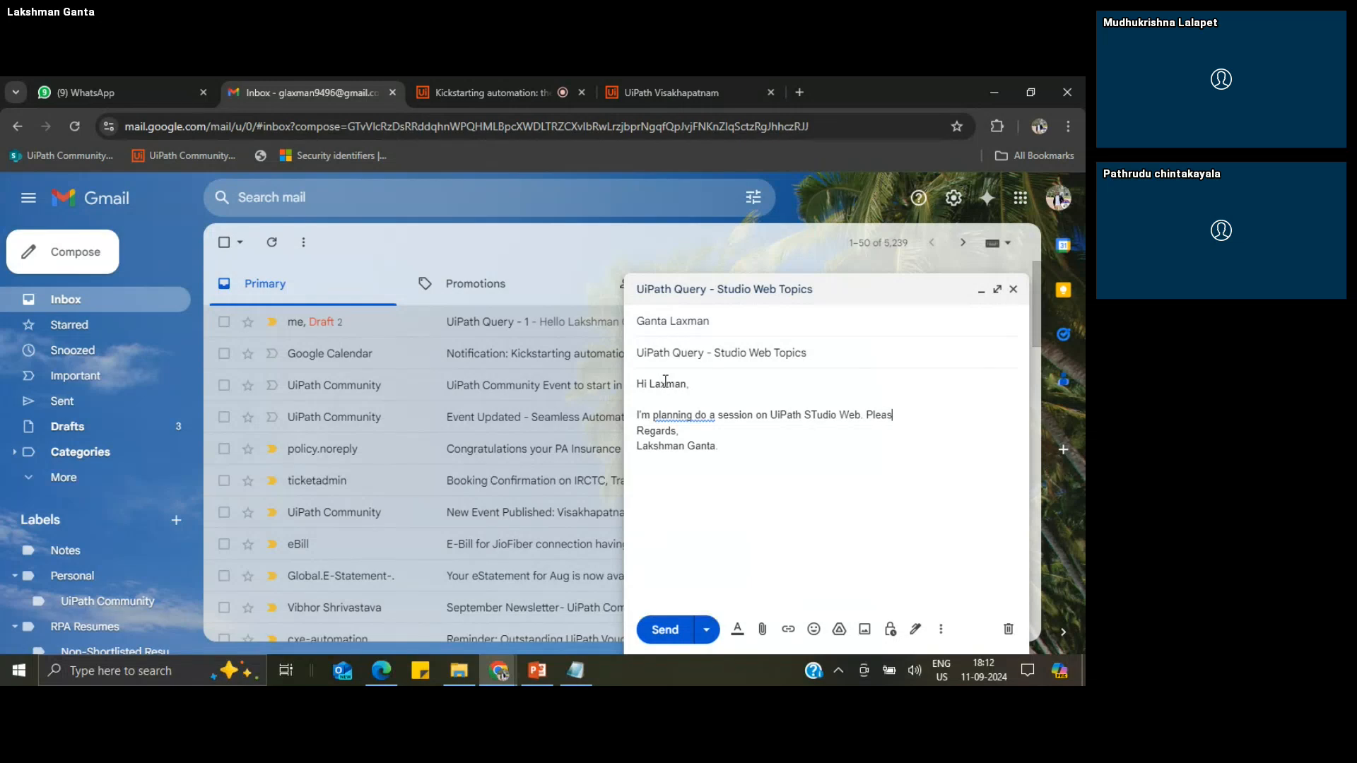
{"action": "type", "text": "e help me wi"}
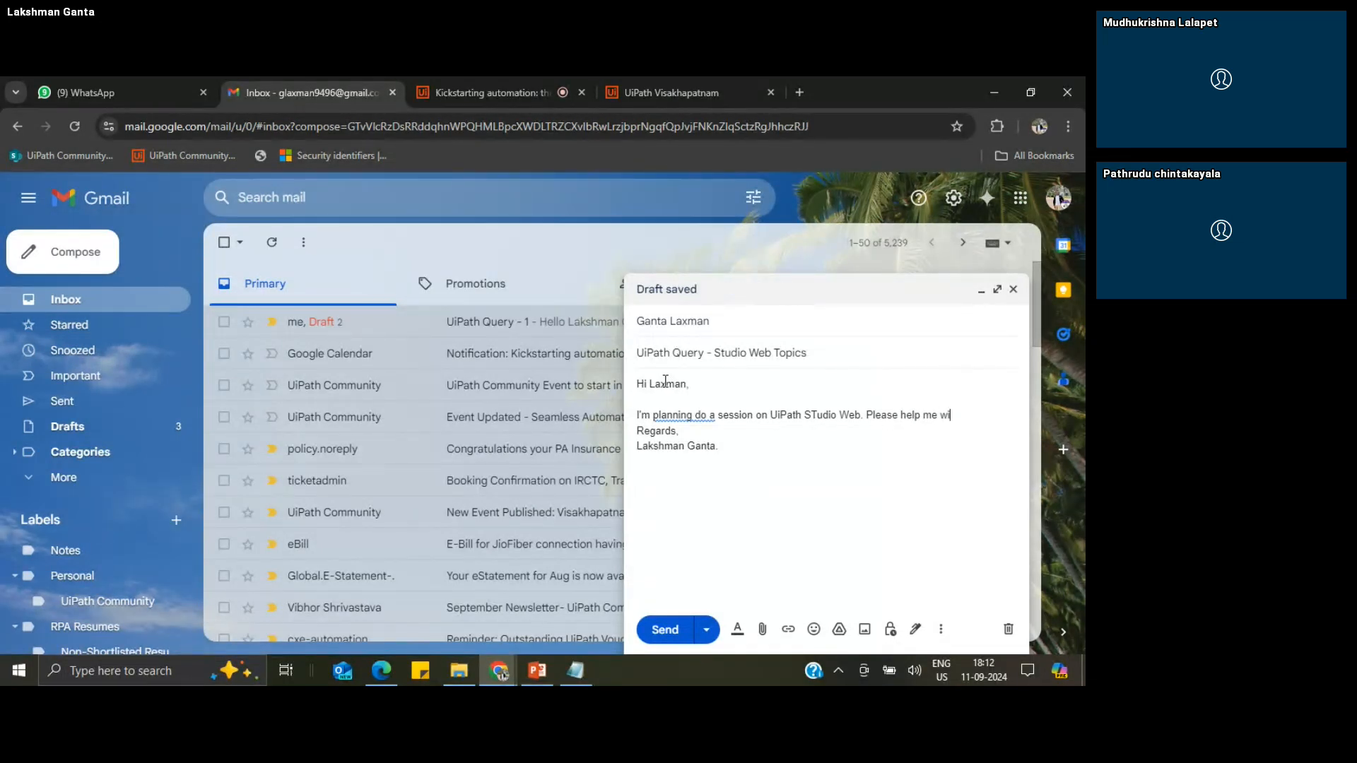
{"action": "type", "text": "th latest topics."}
Step: End that sentence with a period, add "Please help me with latest topics." and a blank line before the signature, and send the email
{"action": "key", "text": "Return"}
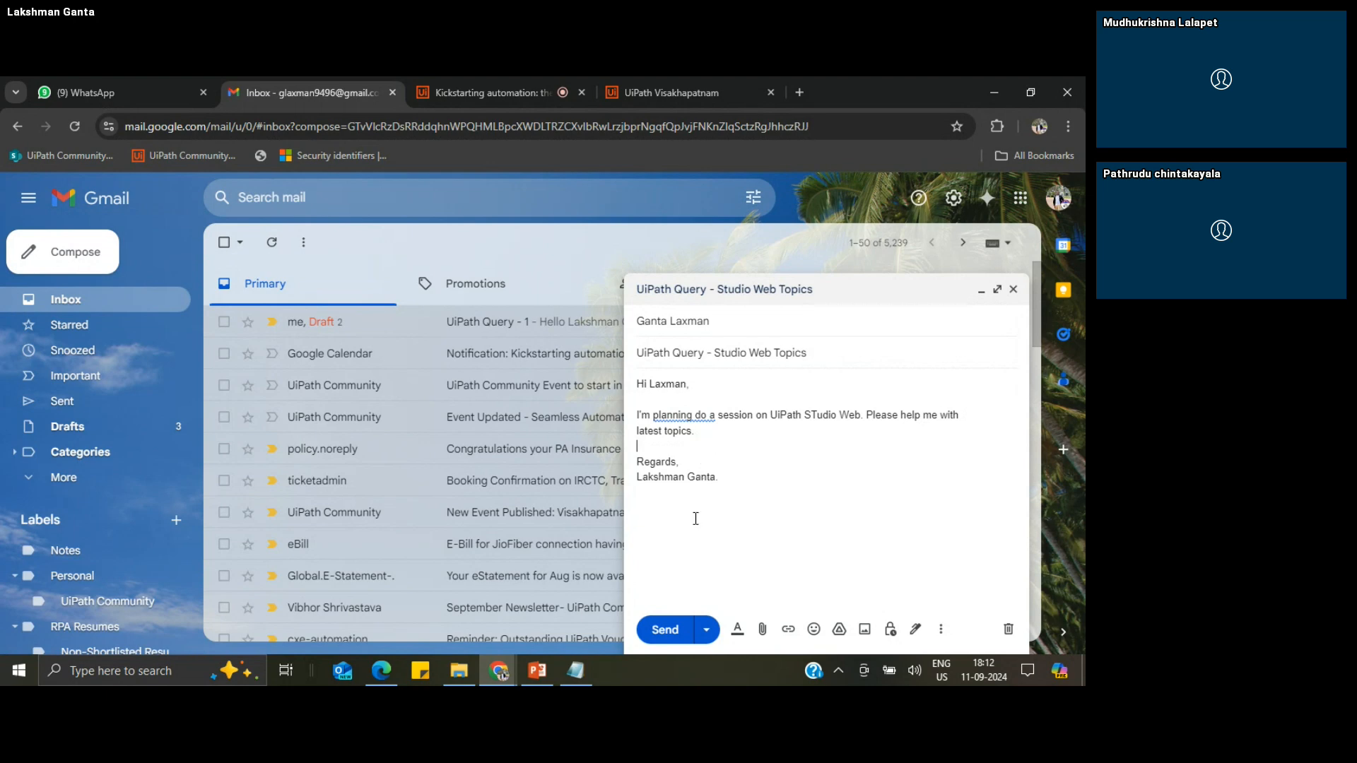
{"action": "left_click", "coordinate": [671, 629]}
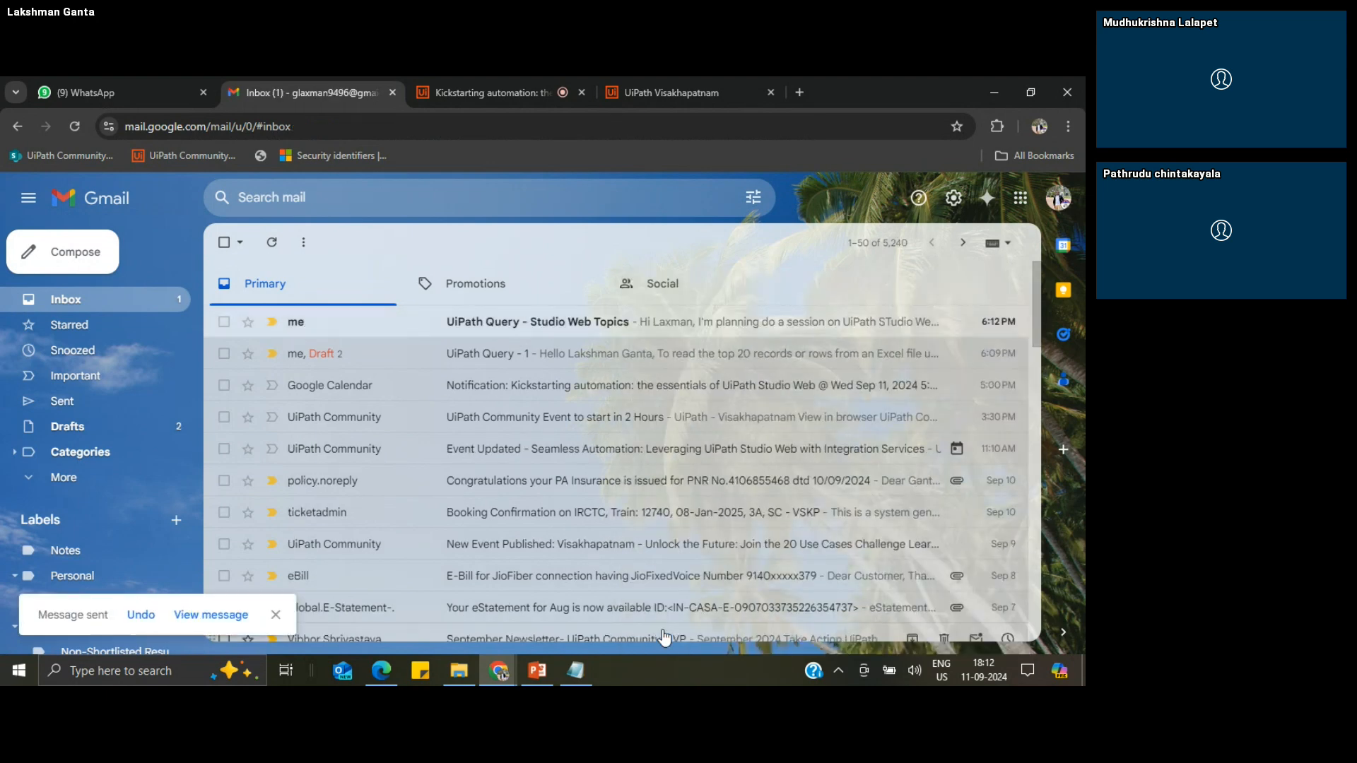
Step: Switch to UiPath Studio and test the Email Trigger project again with the Studio Web topics email
{"action": "mouse_move", "coordinate": [499, 670]}
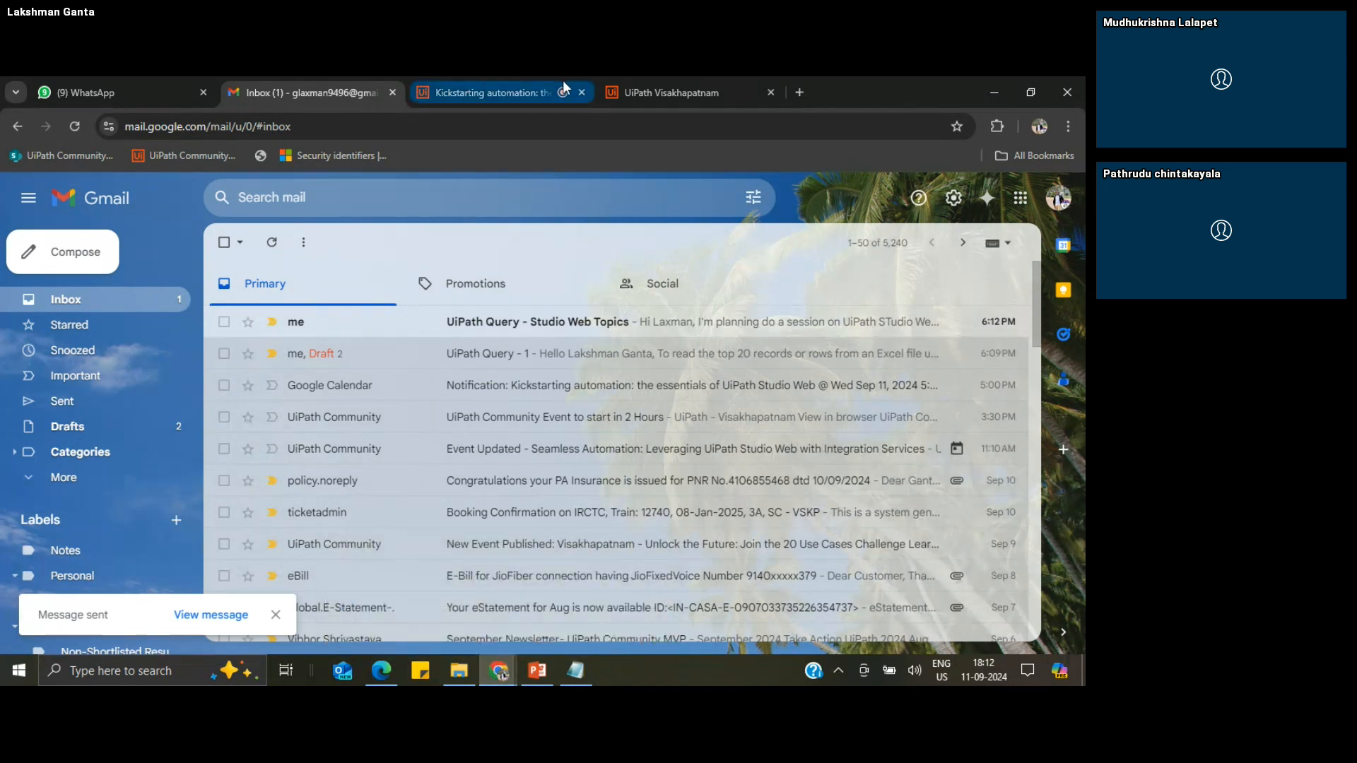
{"action": "left_click", "coordinate": [372, 669]}
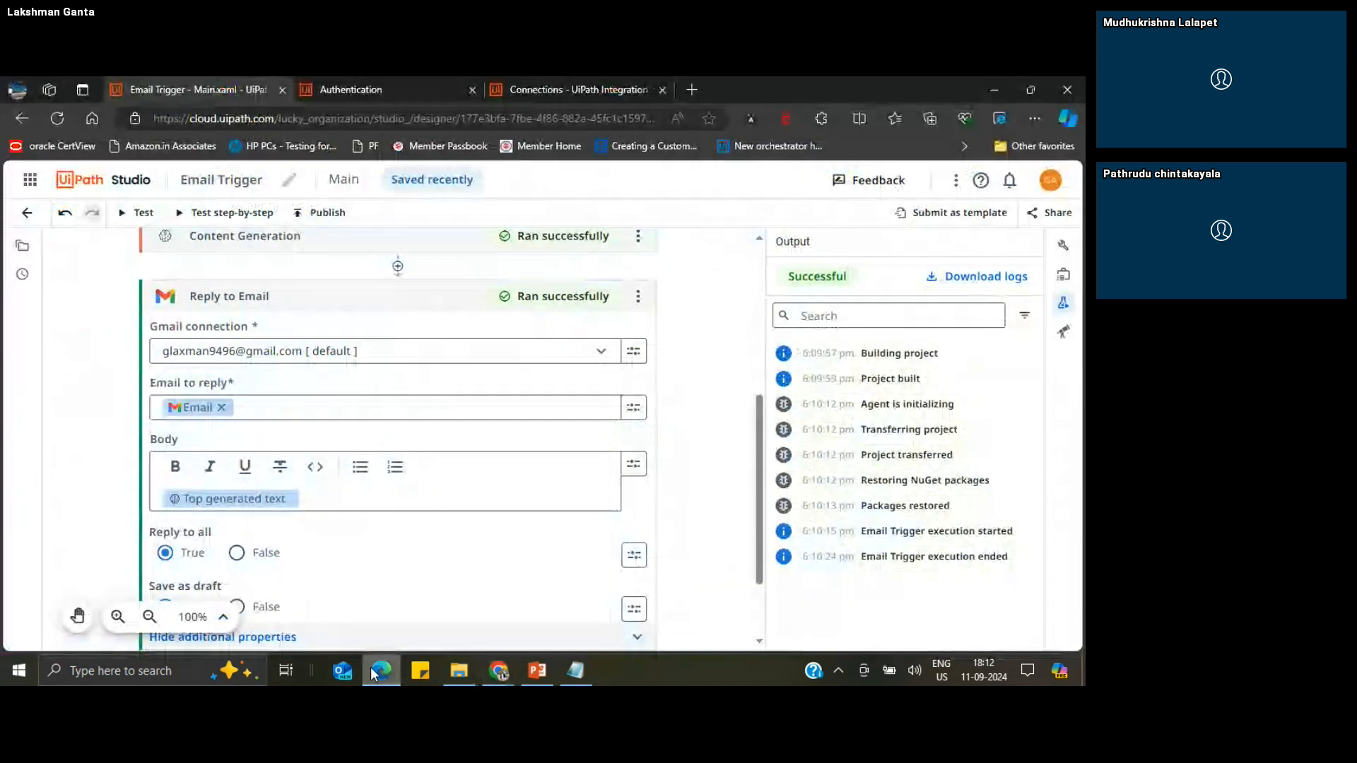
{"action": "left_click", "coordinate": [139, 216]}
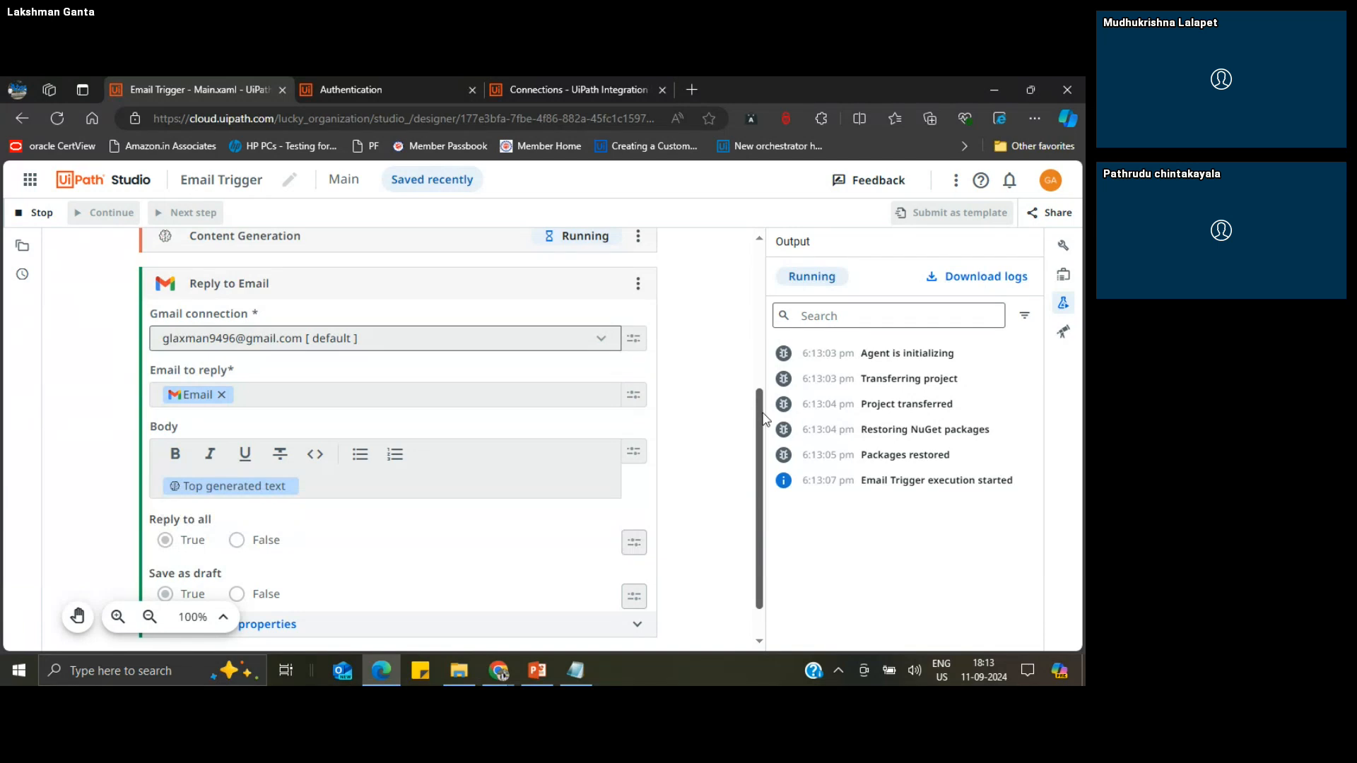
{"action": "left_click_drag", "start_coordinate": [764, 419], "coordinate": [759, 390]}
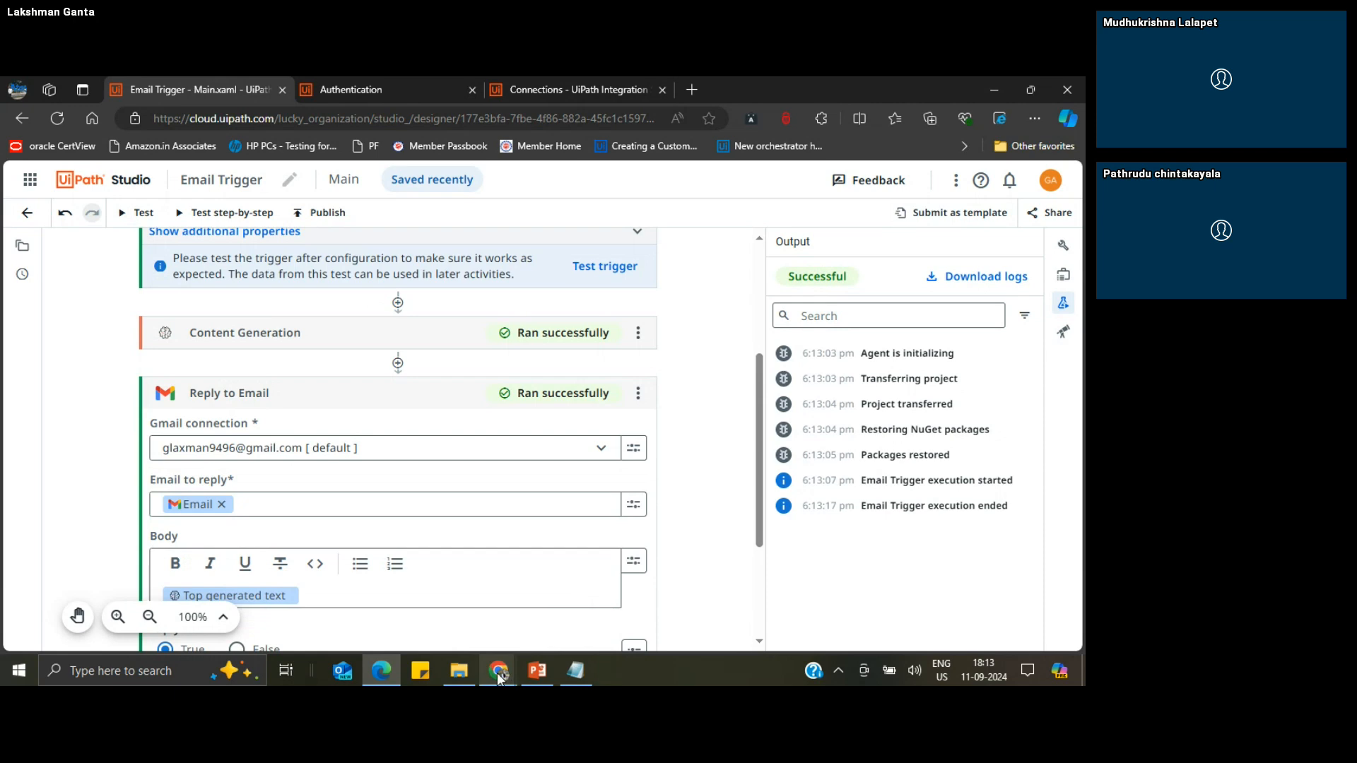
Step: Switch to Gmail, refresh the inbox and open the "UiPath Query - Studio Web Topics" conversation to read its drafted reply
{"action": "mouse_move", "coordinate": [498, 669]}
{"action": "left_click", "coordinate": [402, 587]}
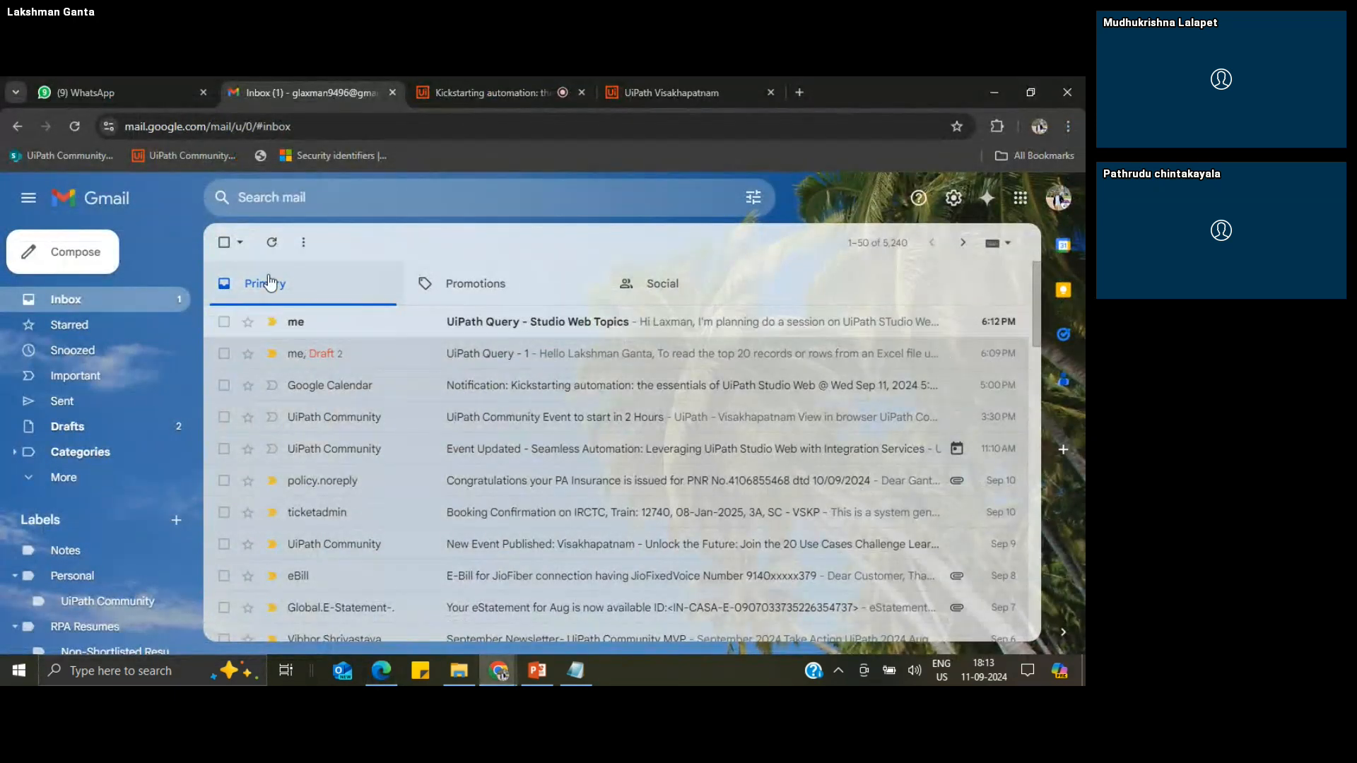
{"action": "left_click", "coordinate": [278, 246]}
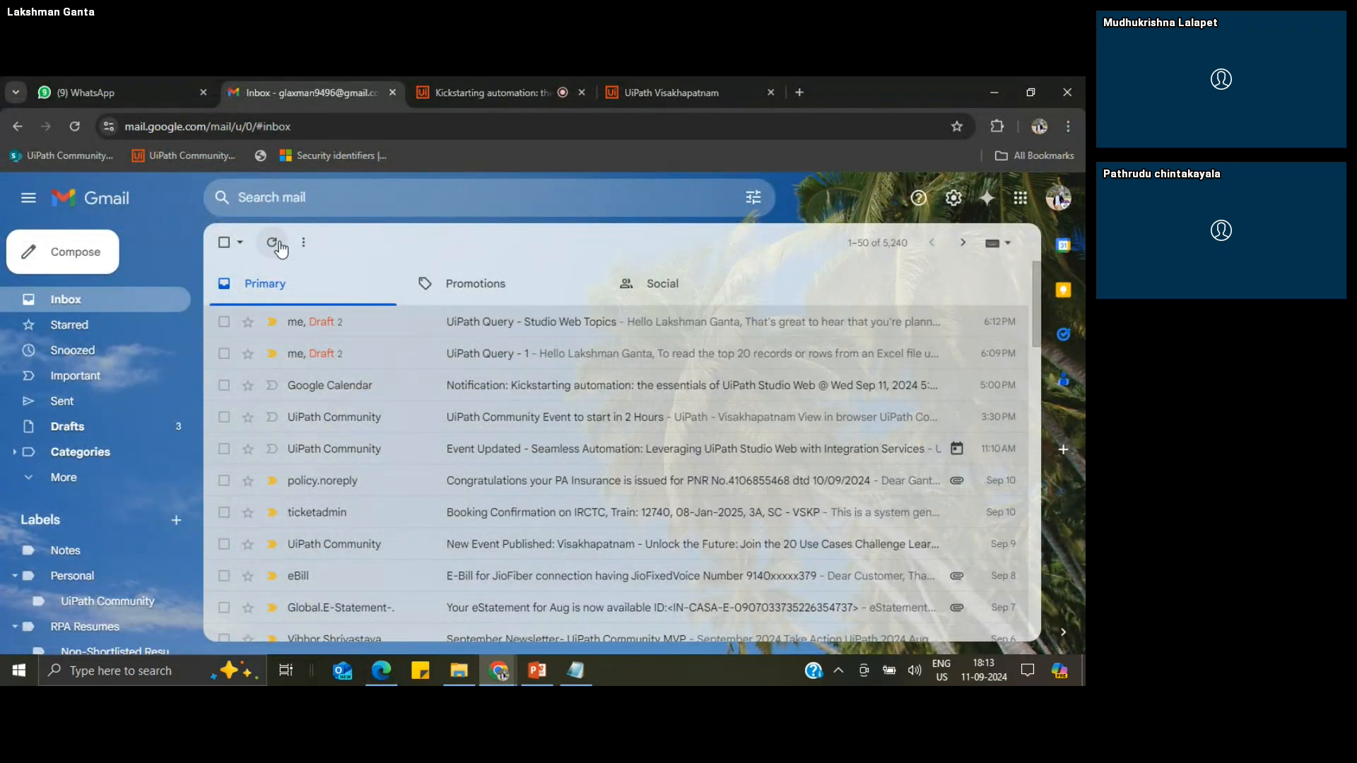
{"action": "left_click", "coordinate": [409, 325]}
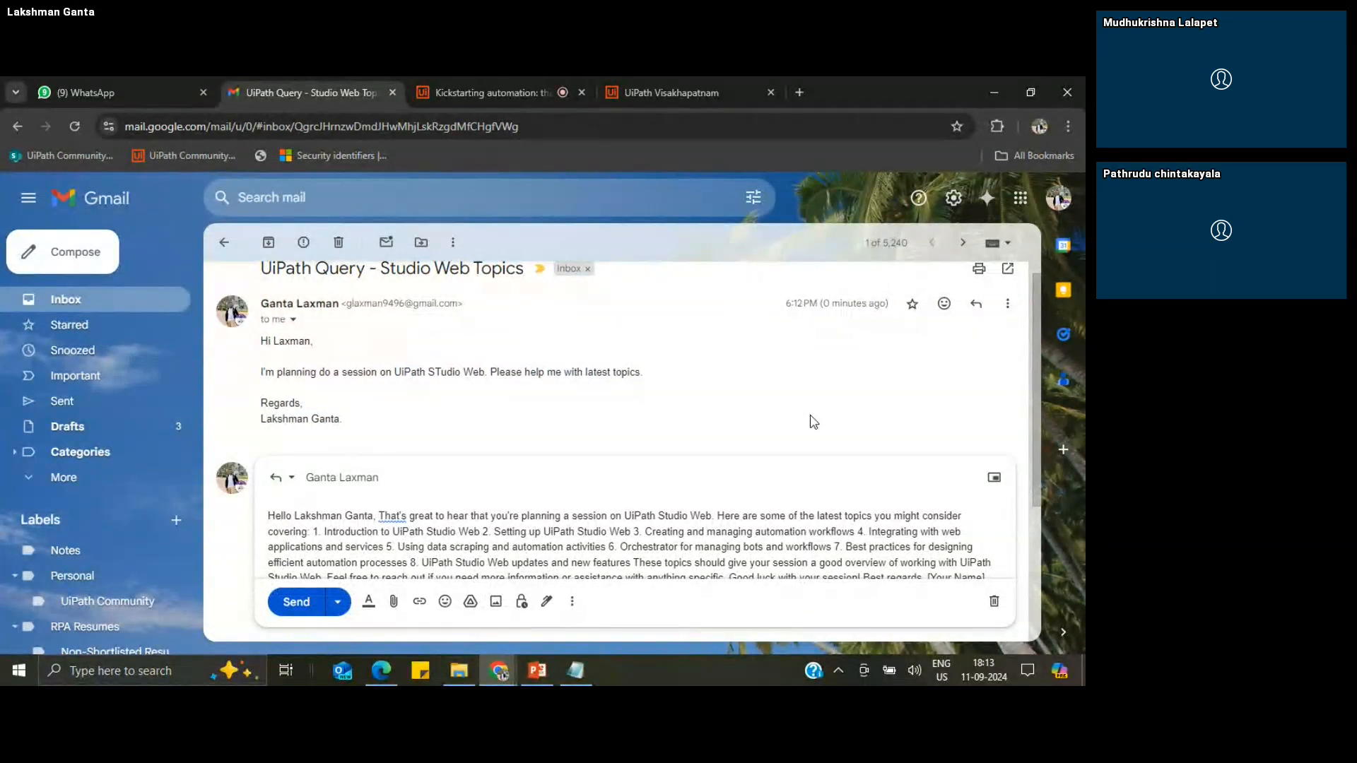
{"action": "left_click_drag", "start_coordinate": [1034, 476], "coordinate": [1040, 499]}
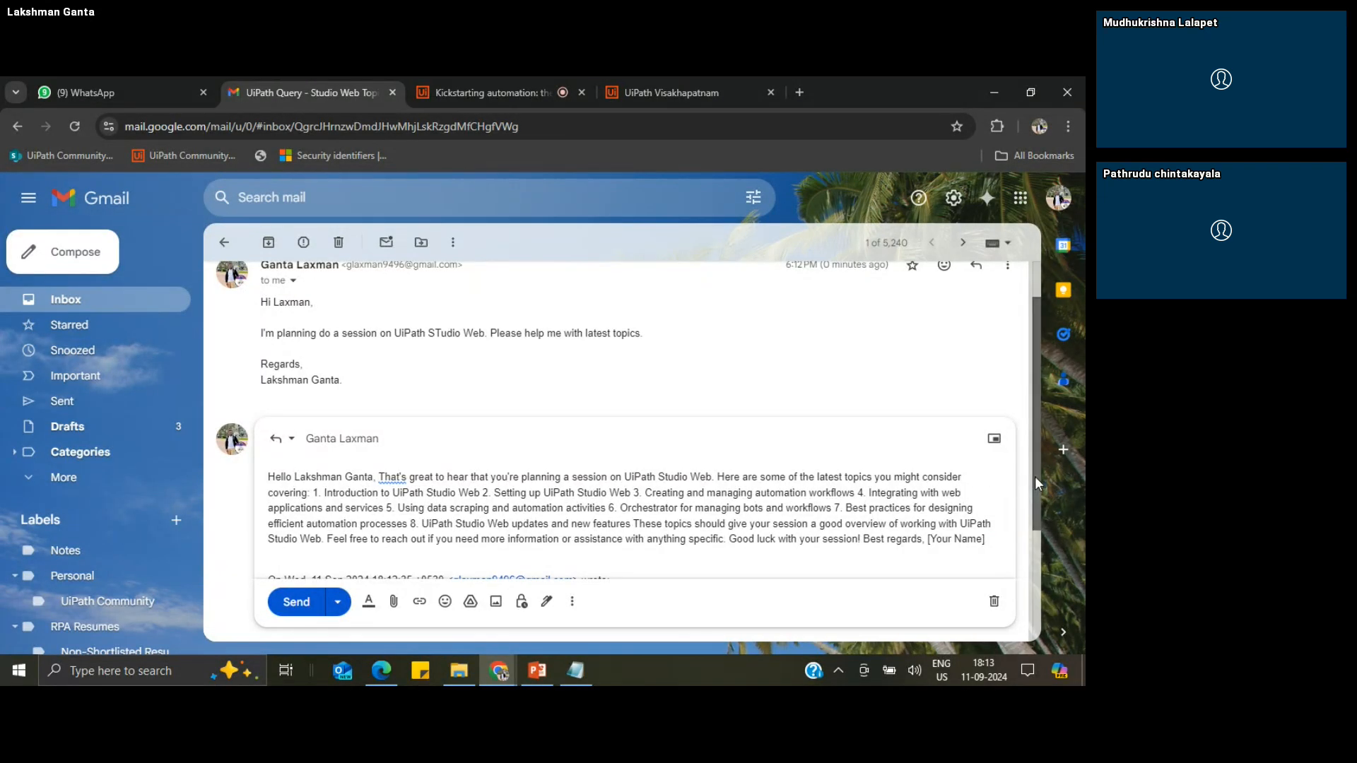
Step: Review the drafted reply with the Studio Web topics, and switch to UiPath Studio to look over the Email Trigger workflow
{"action": "mouse_move", "coordinate": [1034, 476]}
{"action": "left_mouse_down"}
{"action": "mouse_move", "coordinate": [1037, 497]}
{"action": "mouse_move", "coordinate": [1033, 460]}
{"action": "left_mouse_up"}
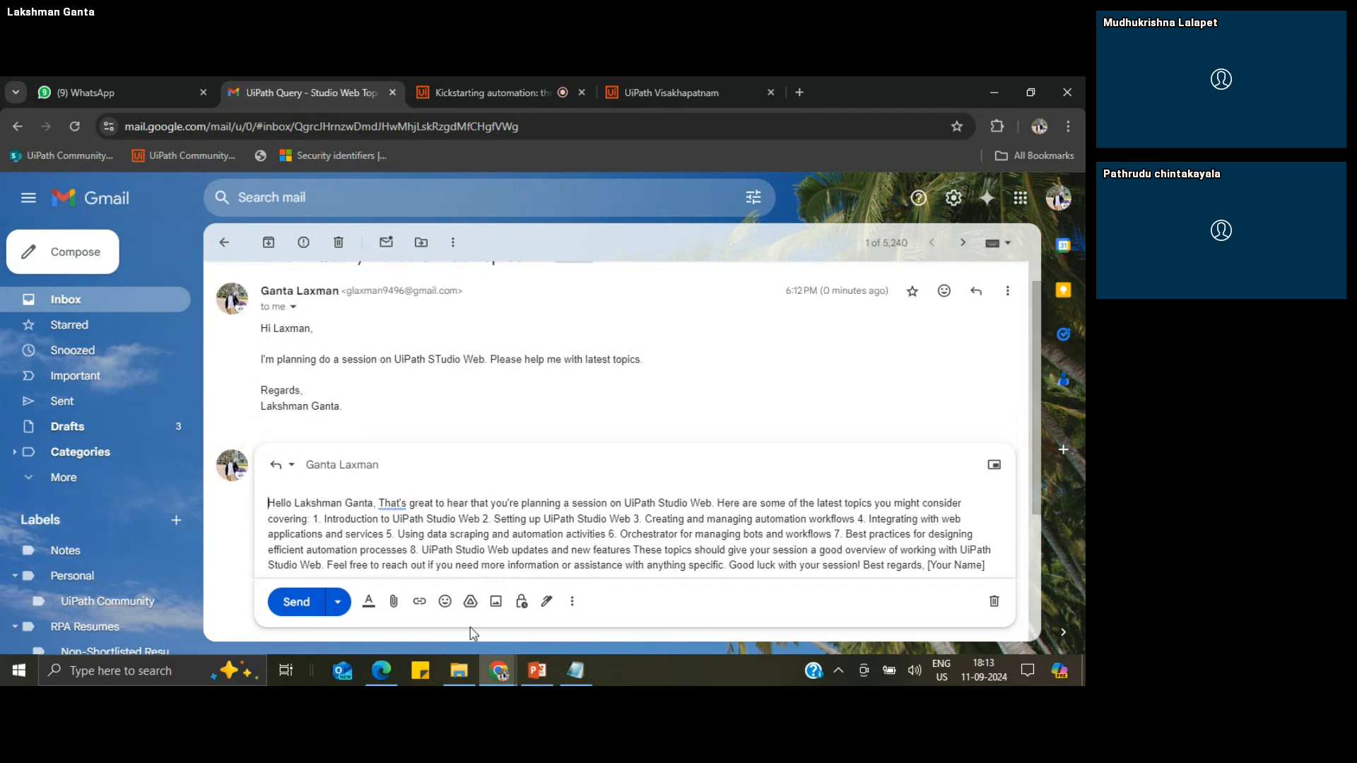
{"action": "left_click", "coordinate": [385, 673]}
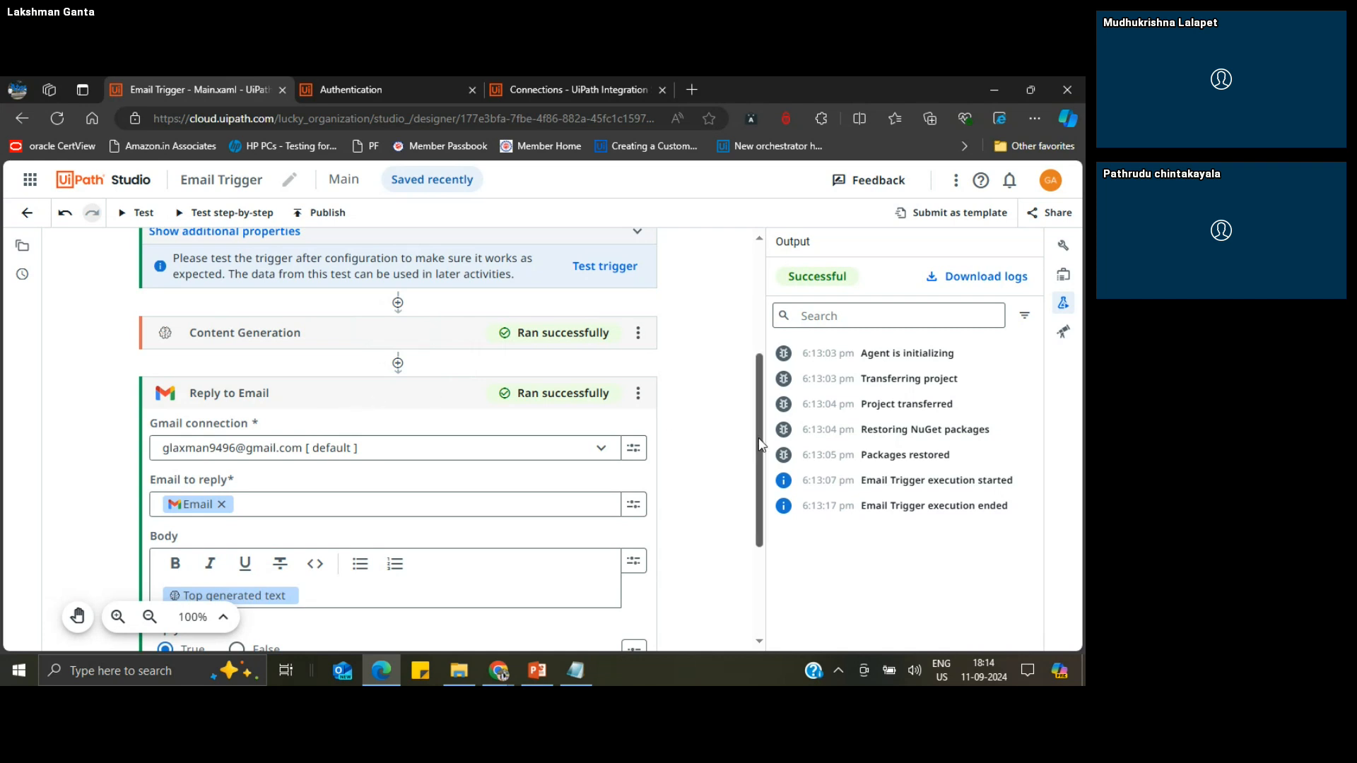
{"action": "left_click_drag", "start_coordinate": [760, 444], "coordinate": [756, 376]}
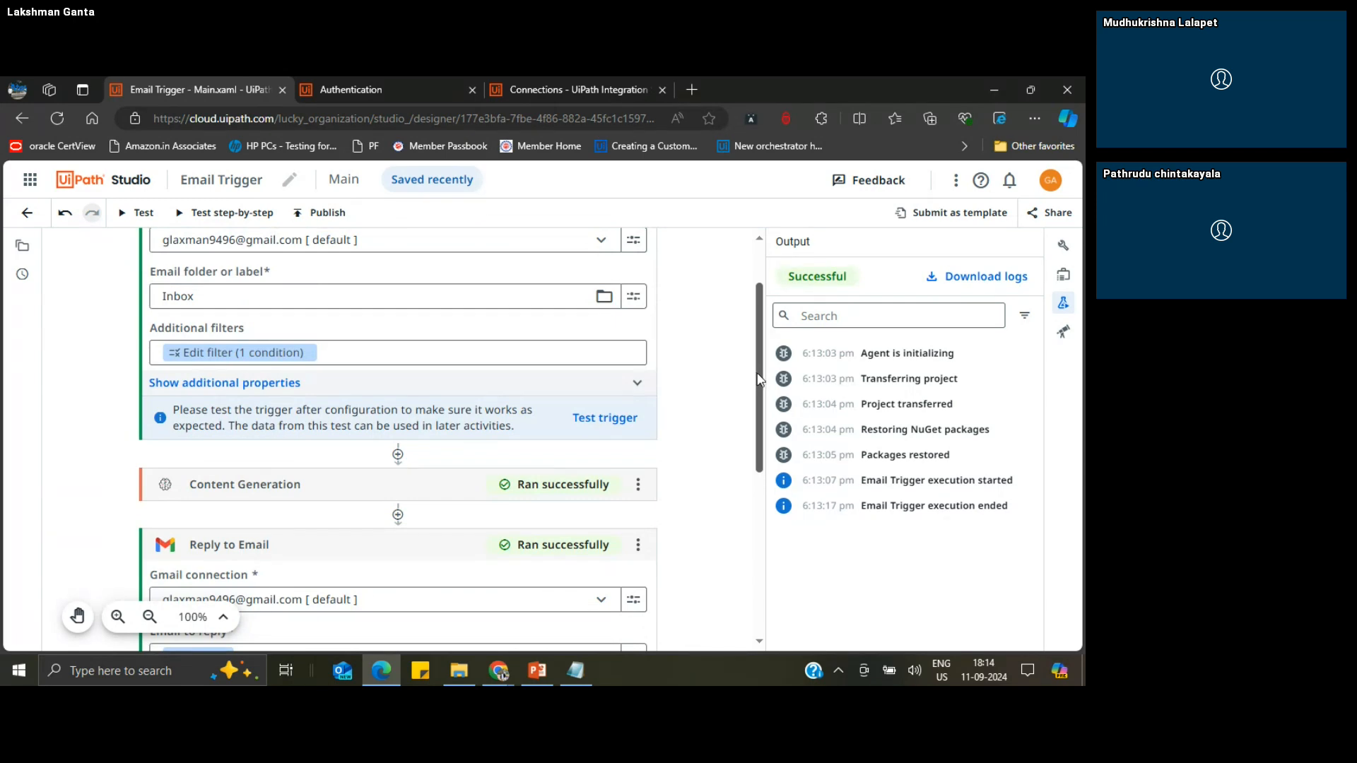
Step: Switch to UiPath Integration Service and browse the full catalogue of connectors offered for My Workspace
{"action": "left_click", "coordinate": [533, 87]}
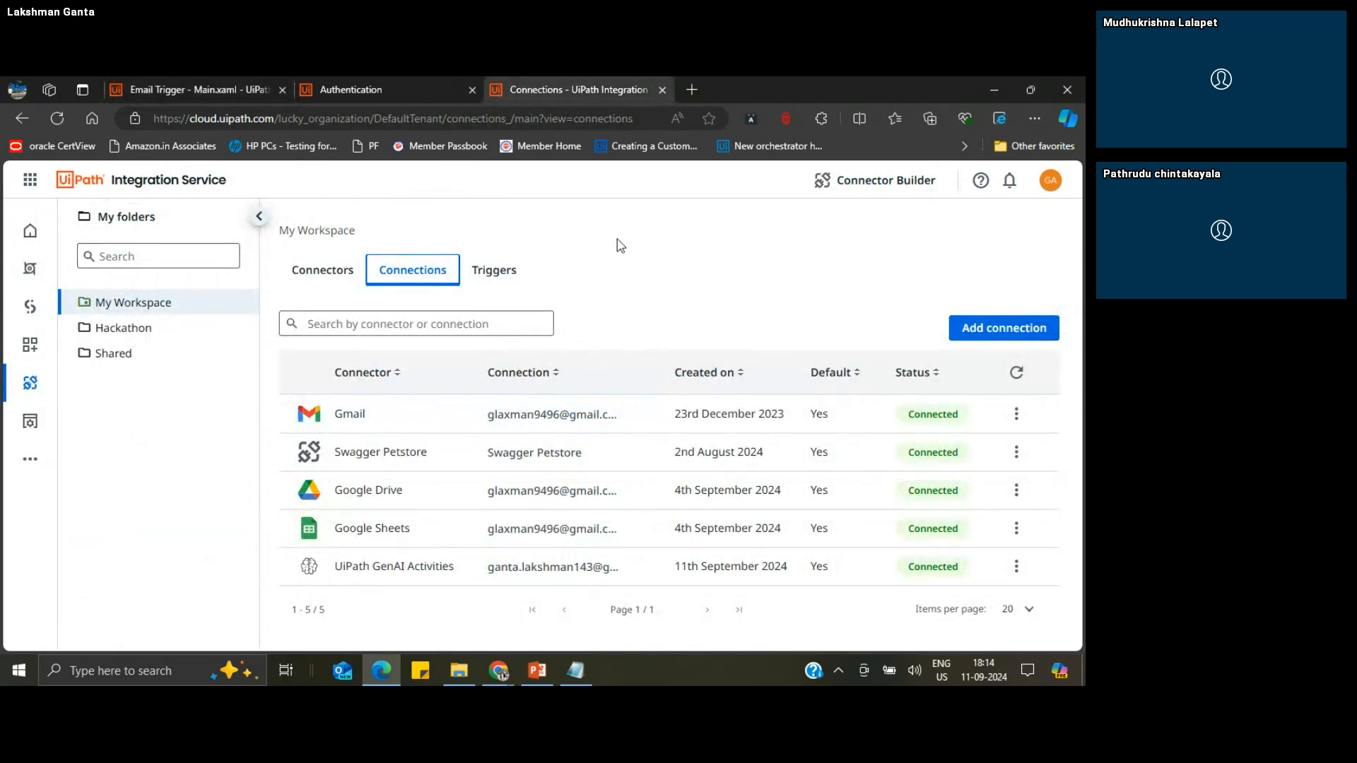
{"action": "left_click", "coordinate": [309, 272]}
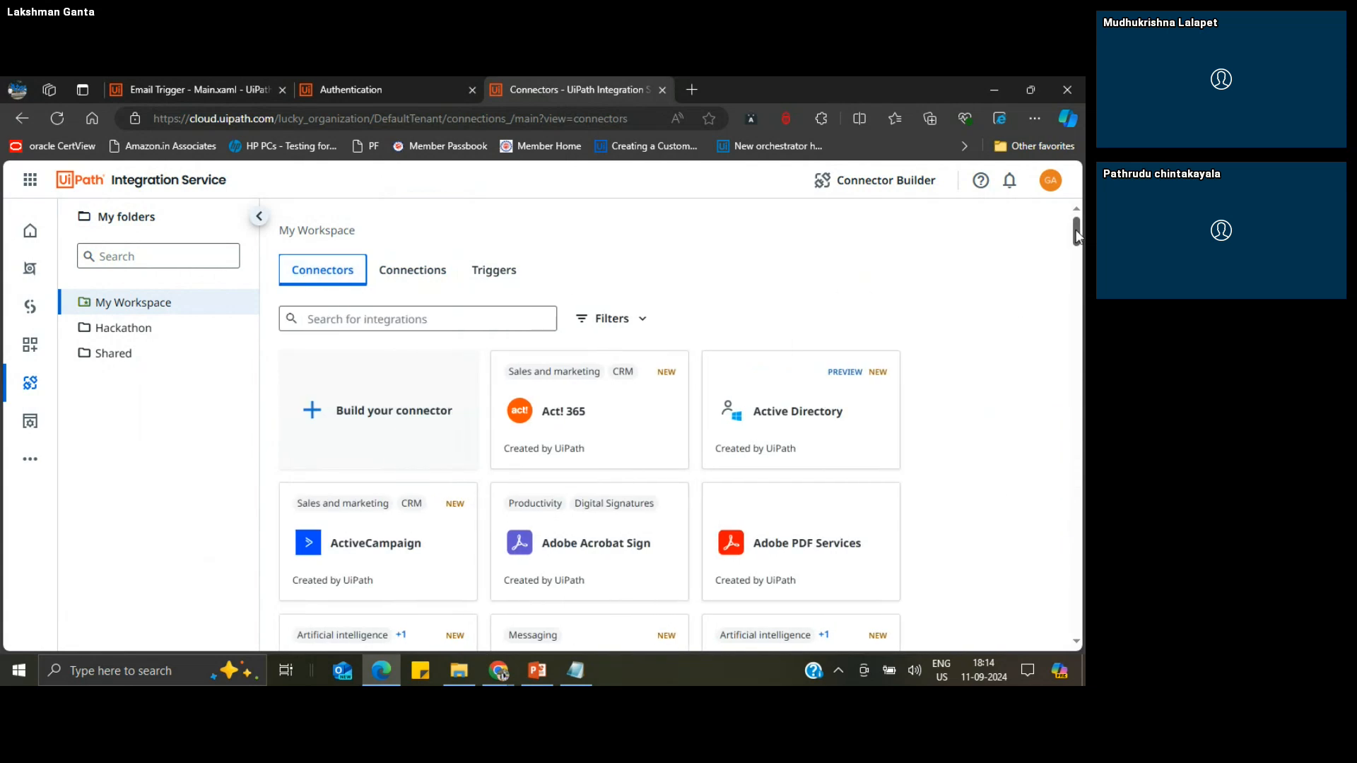
{"action": "scroll", "coordinate": [1076, 232], "scroll_direction": "down", "scroll_amount": 2}
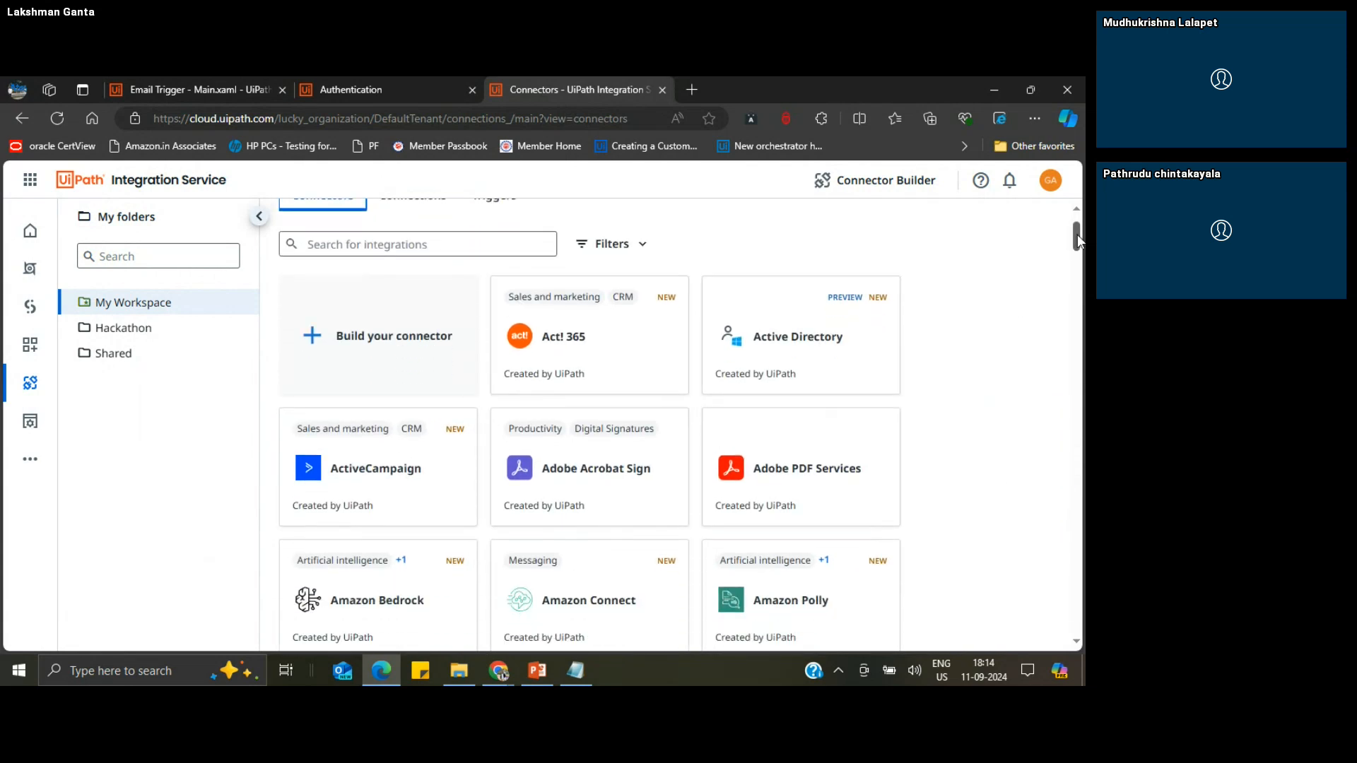
{"action": "left_click_drag", "start_coordinate": [1077, 240], "coordinate": [1083, 567]}
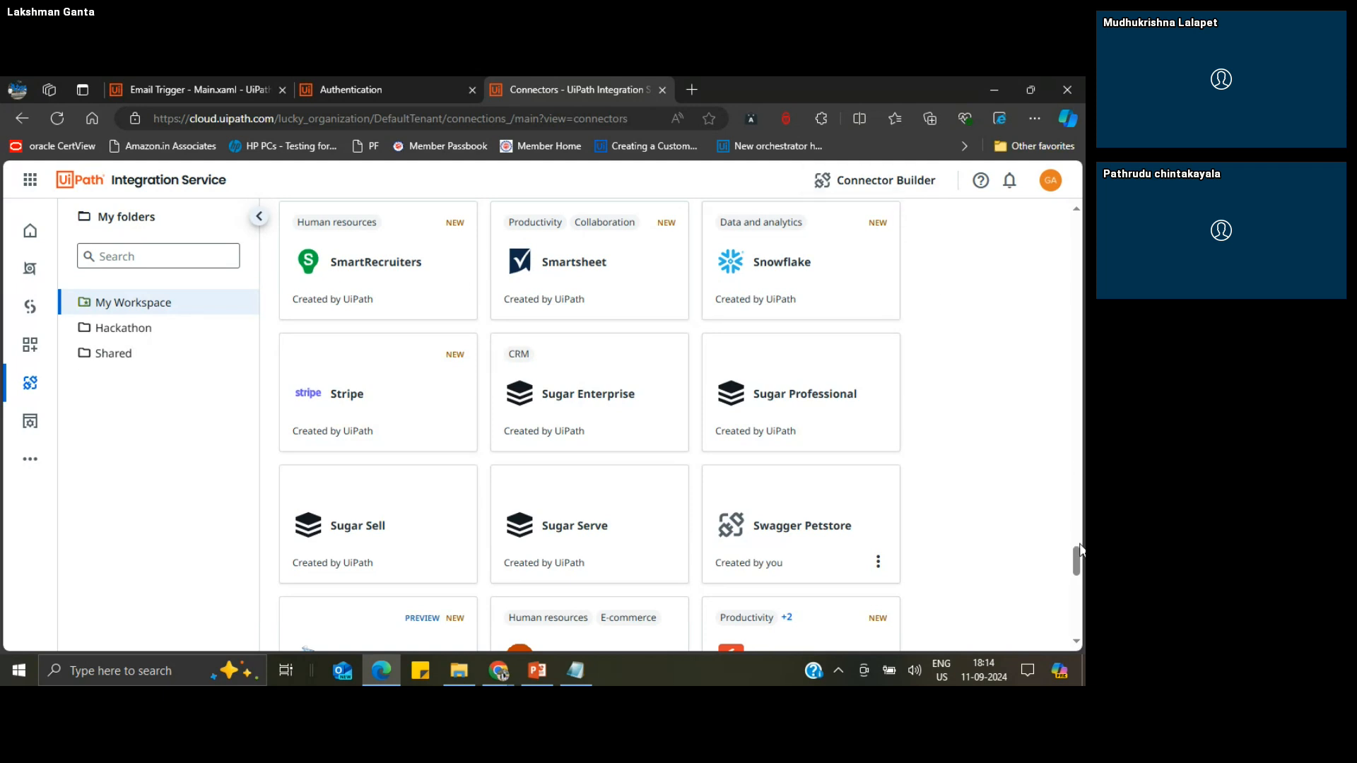
{"action": "left_click_drag", "start_coordinate": [1077, 553], "coordinate": [1076, 229]}
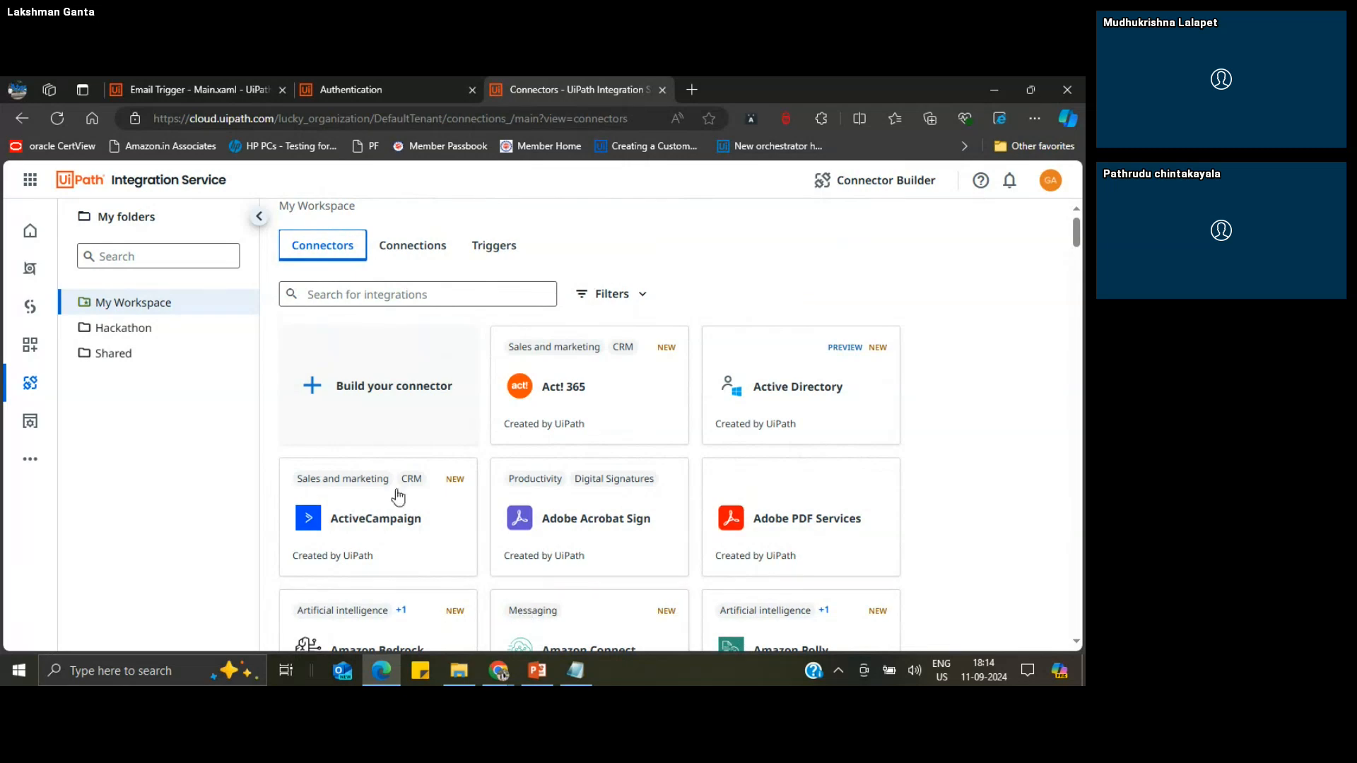
Step: Return to UiPath Studio, leave the designer for the projects list, and examine the automation details of Email Trigger
{"action": "left_click", "coordinate": [198, 81]}
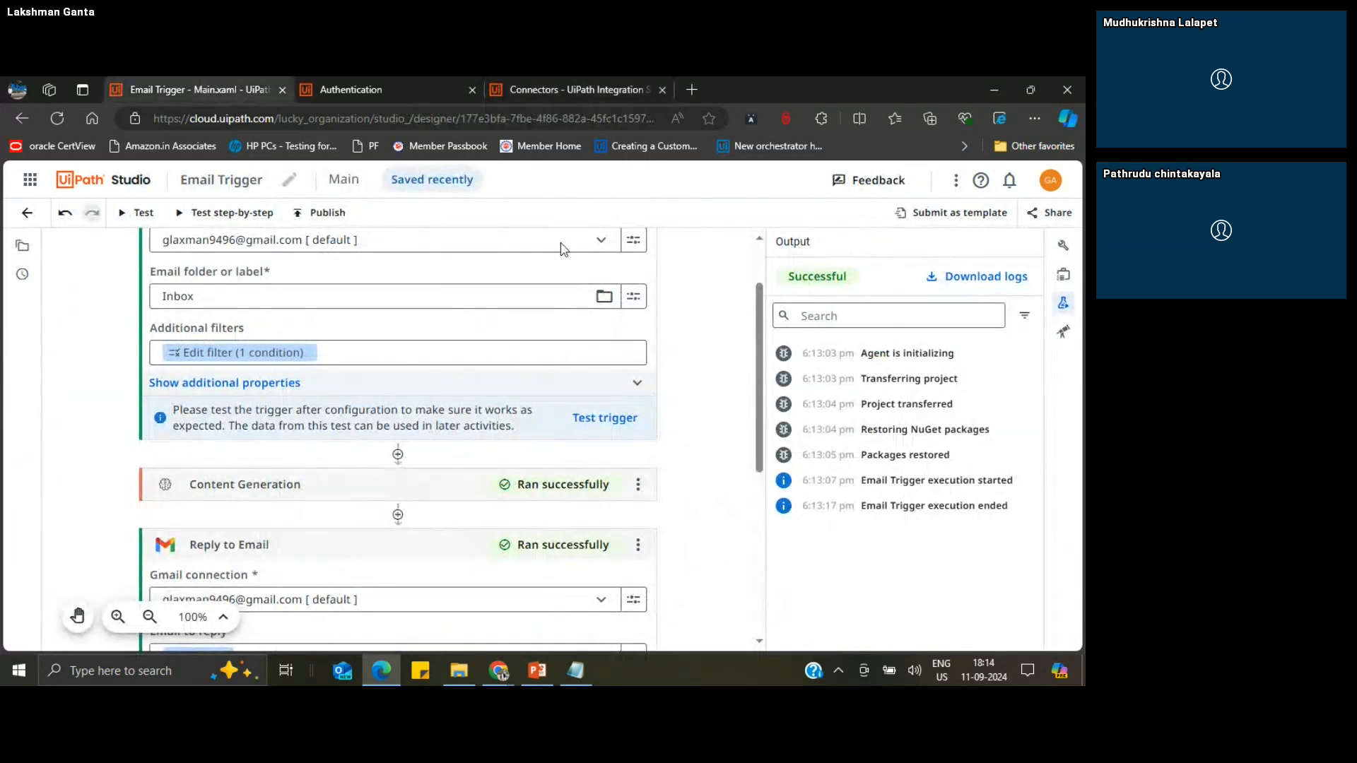
{"action": "scroll", "coordinate": [758, 285], "scroll_direction": "up", "scroll_amount": 3}
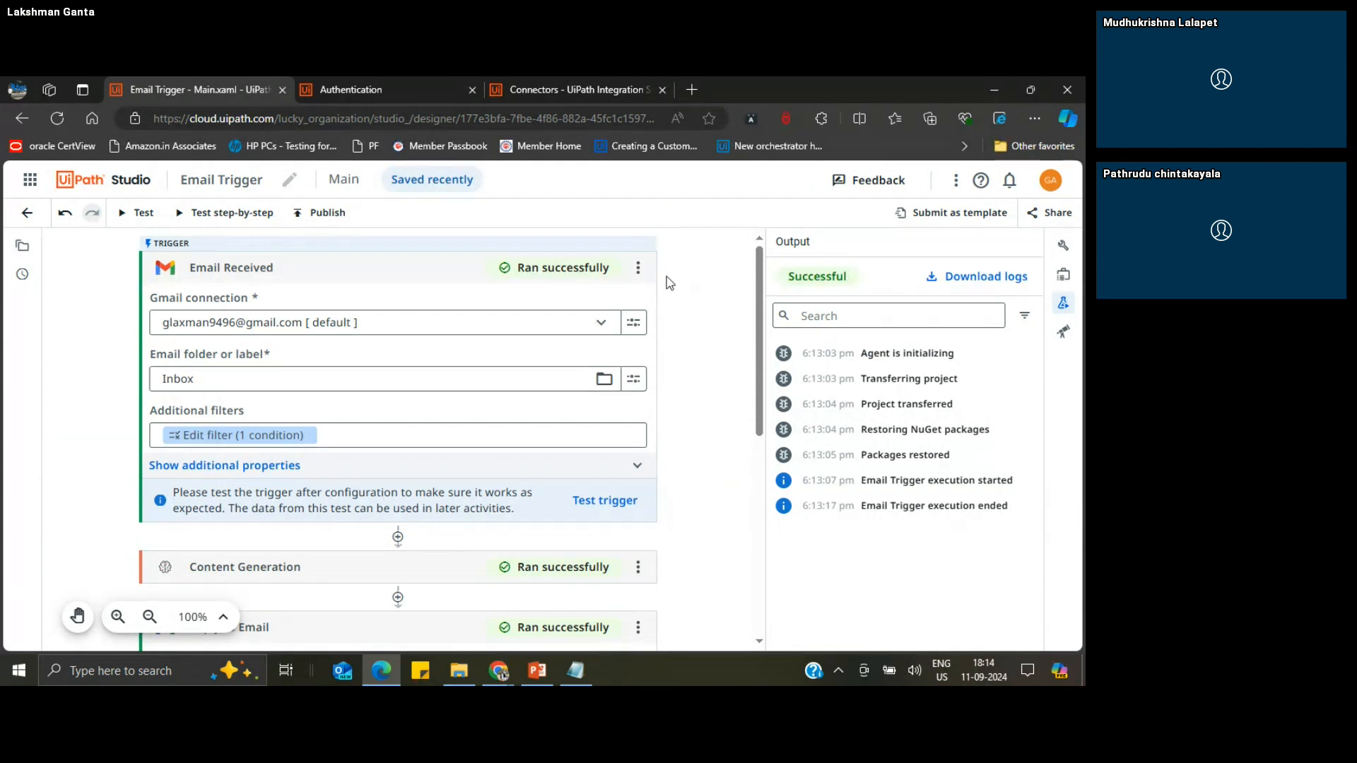
{"action": "left_click", "coordinate": [27, 213]}
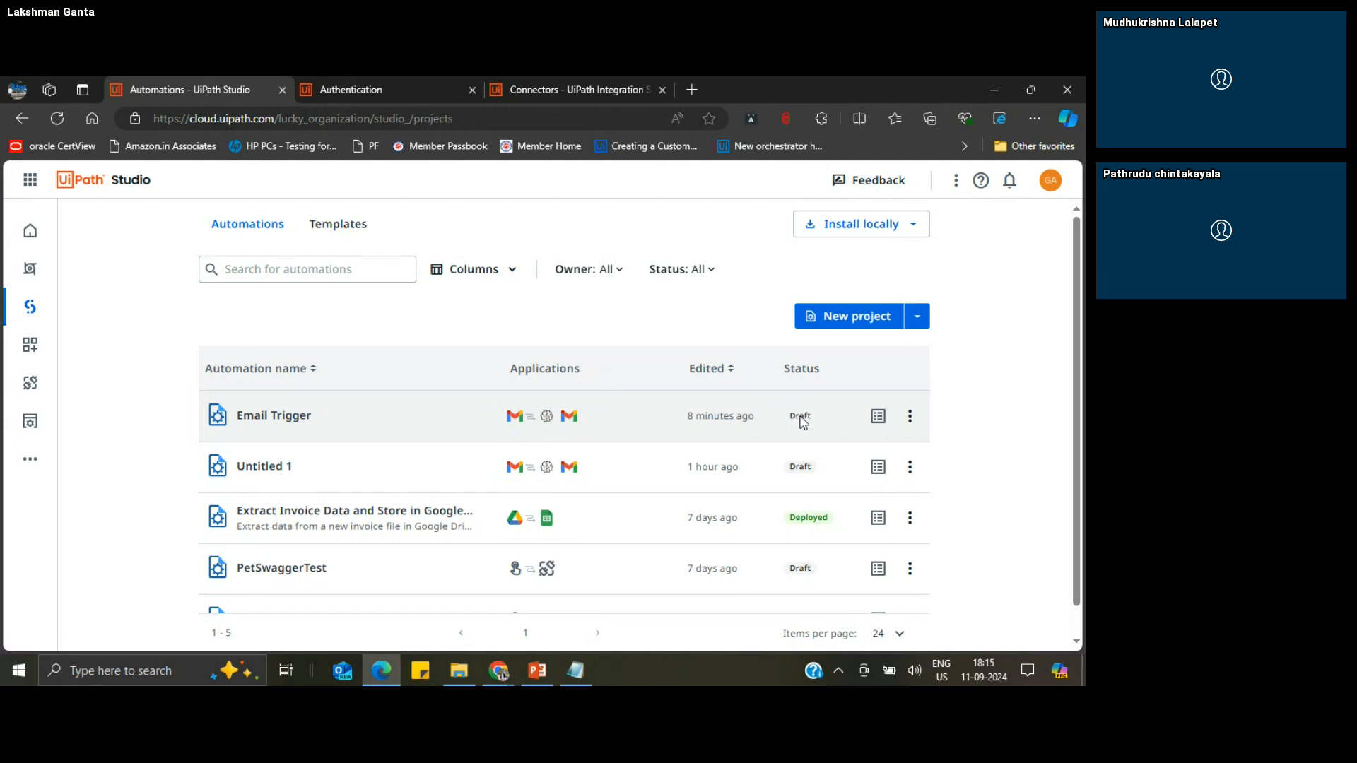
{"action": "left_click", "coordinate": [878, 421]}
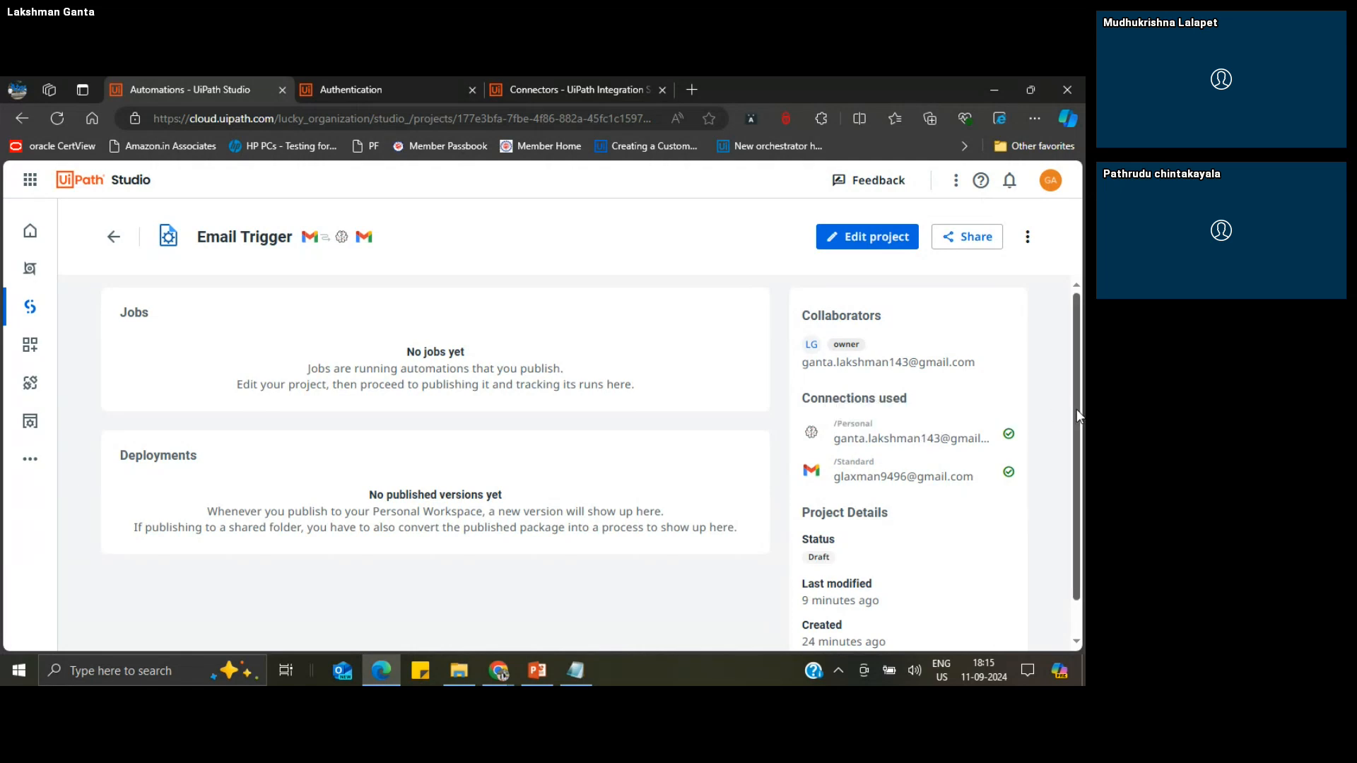
{"action": "left_click_drag", "start_coordinate": [1077, 414], "coordinate": [1044, 438]}
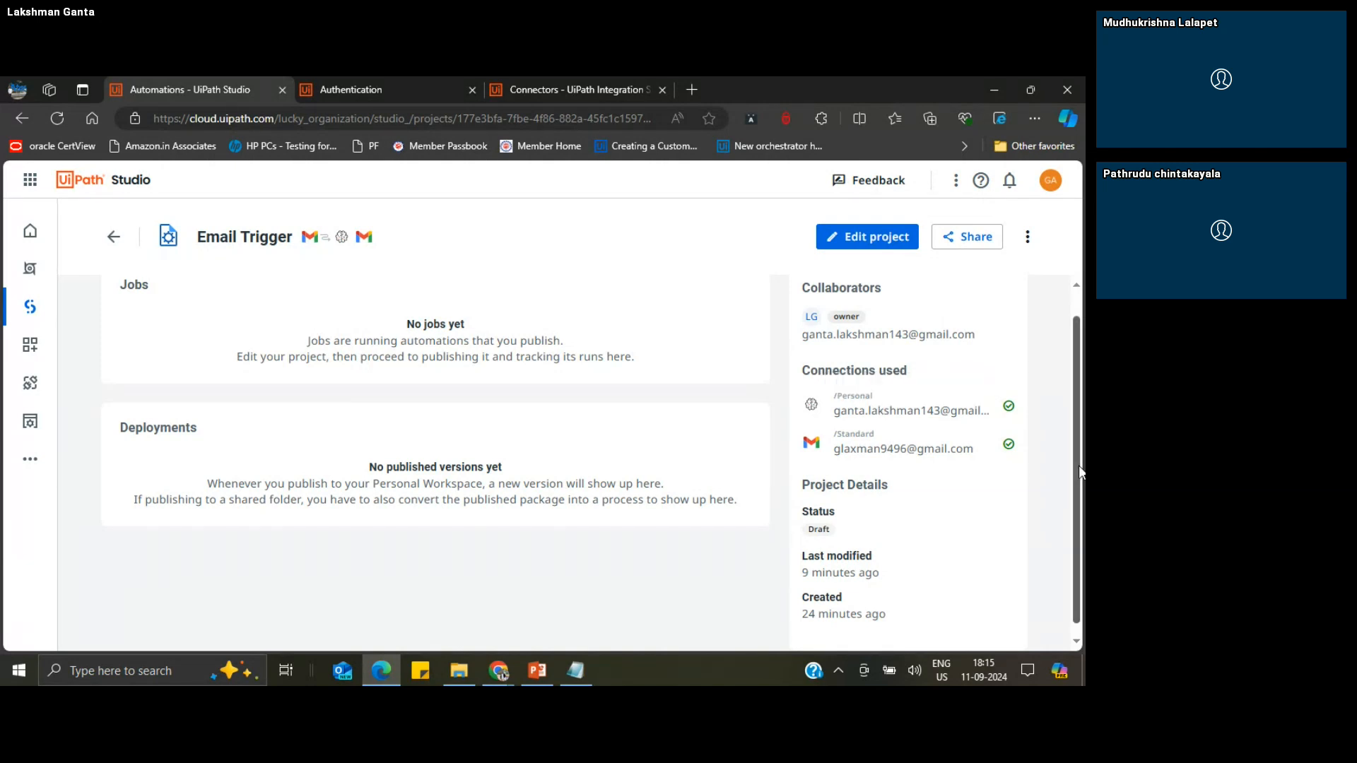
{"action": "scroll", "coordinate": [1079, 465], "scroll_direction": "down", "scroll_amount": 1}
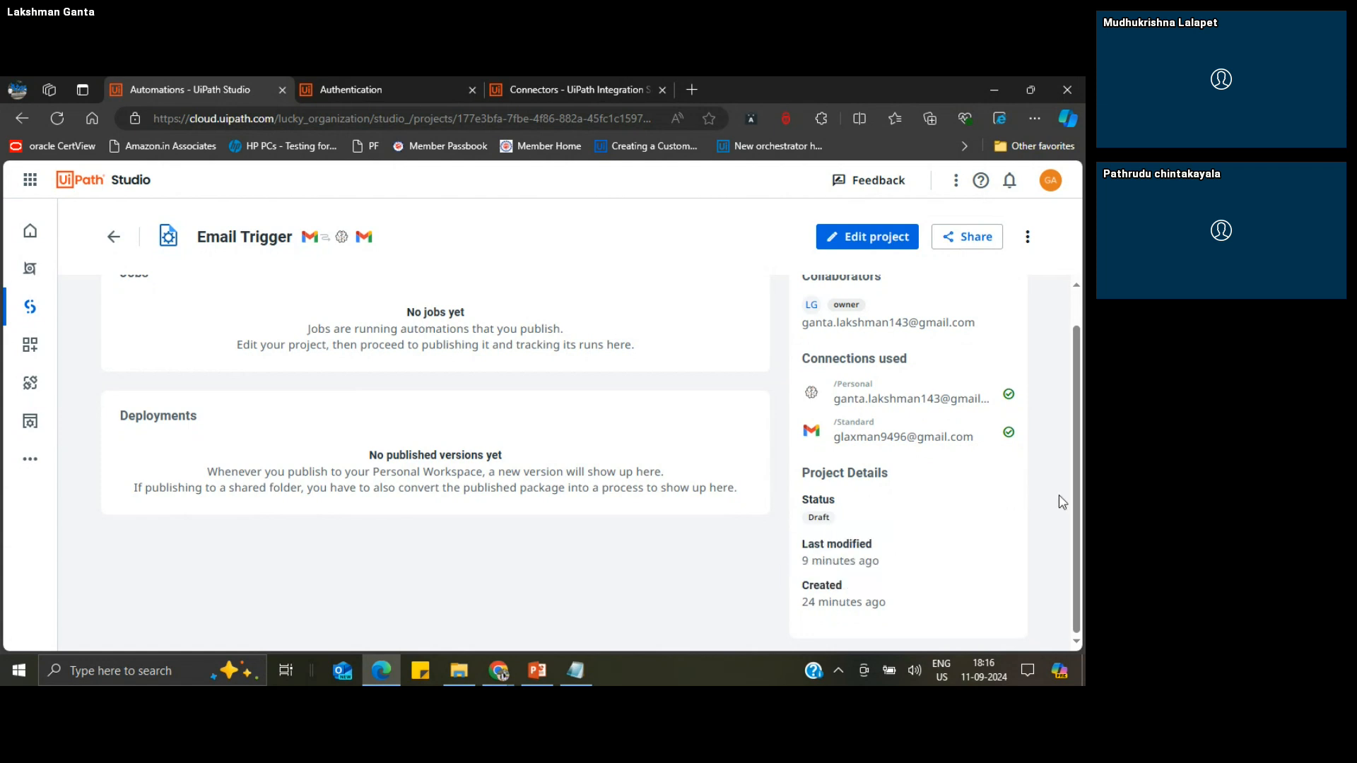
{"action": "left_click_drag", "start_coordinate": [1073, 505], "coordinate": [1074, 414]}
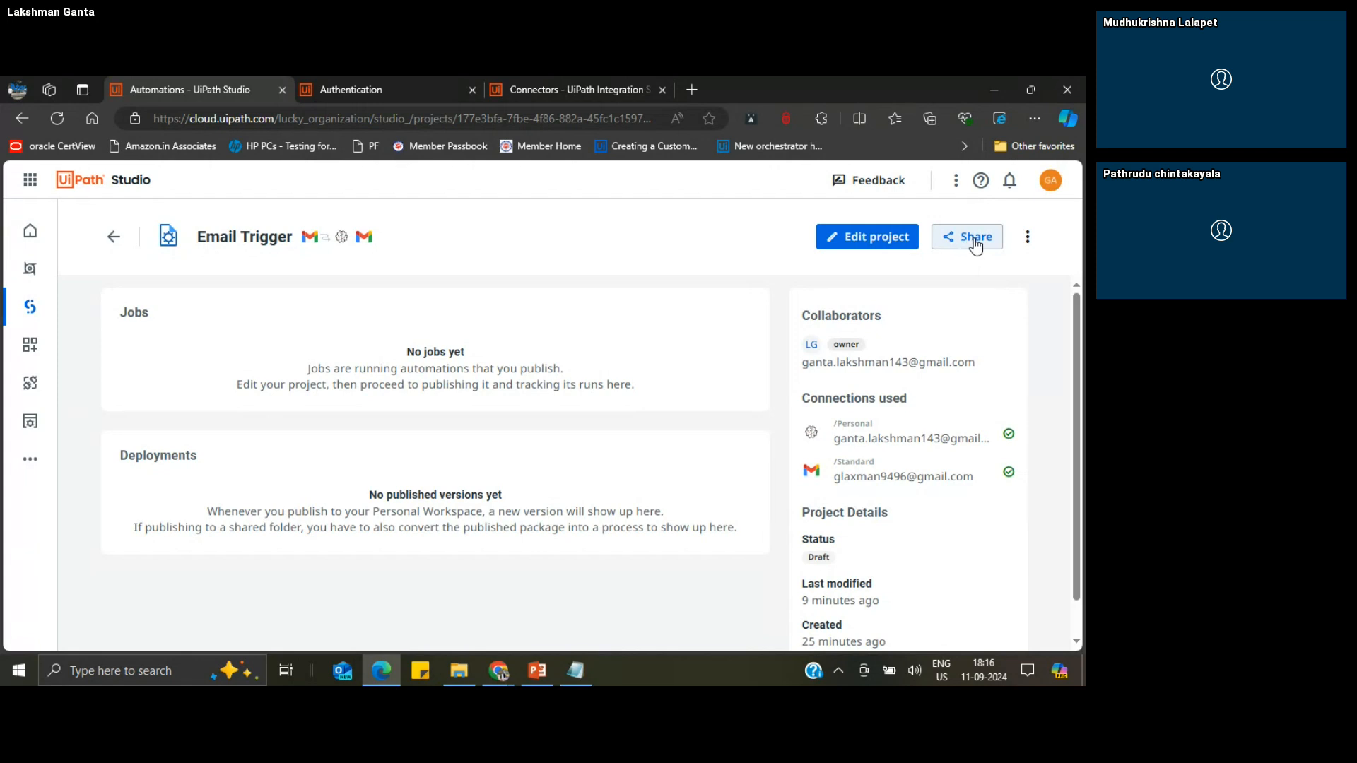
Step: Open the Email Trigger project in Studio Desktop and allow the browser to launch UiPath Studio
{"action": "left_click", "coordinate": [1028, 239]}
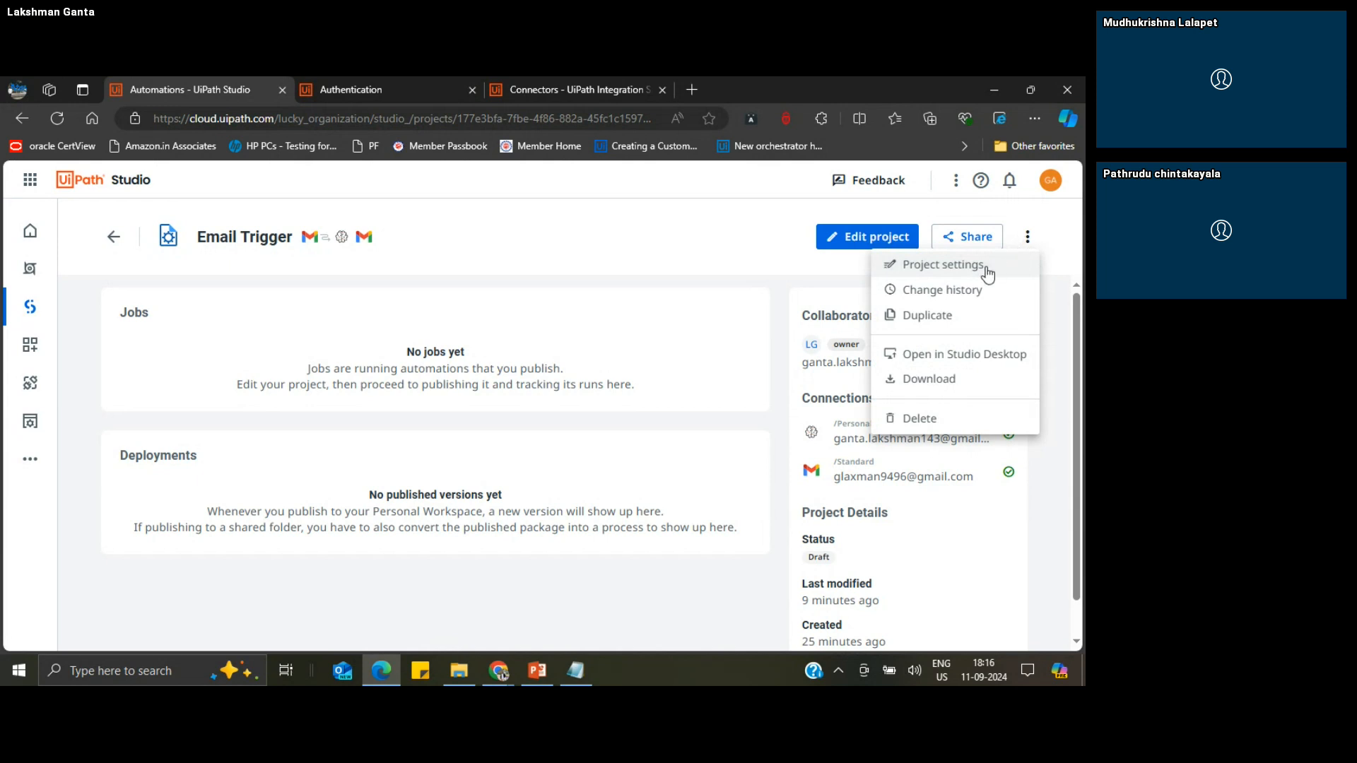
{"action": "left_click", "coordinate": [955, 359]}
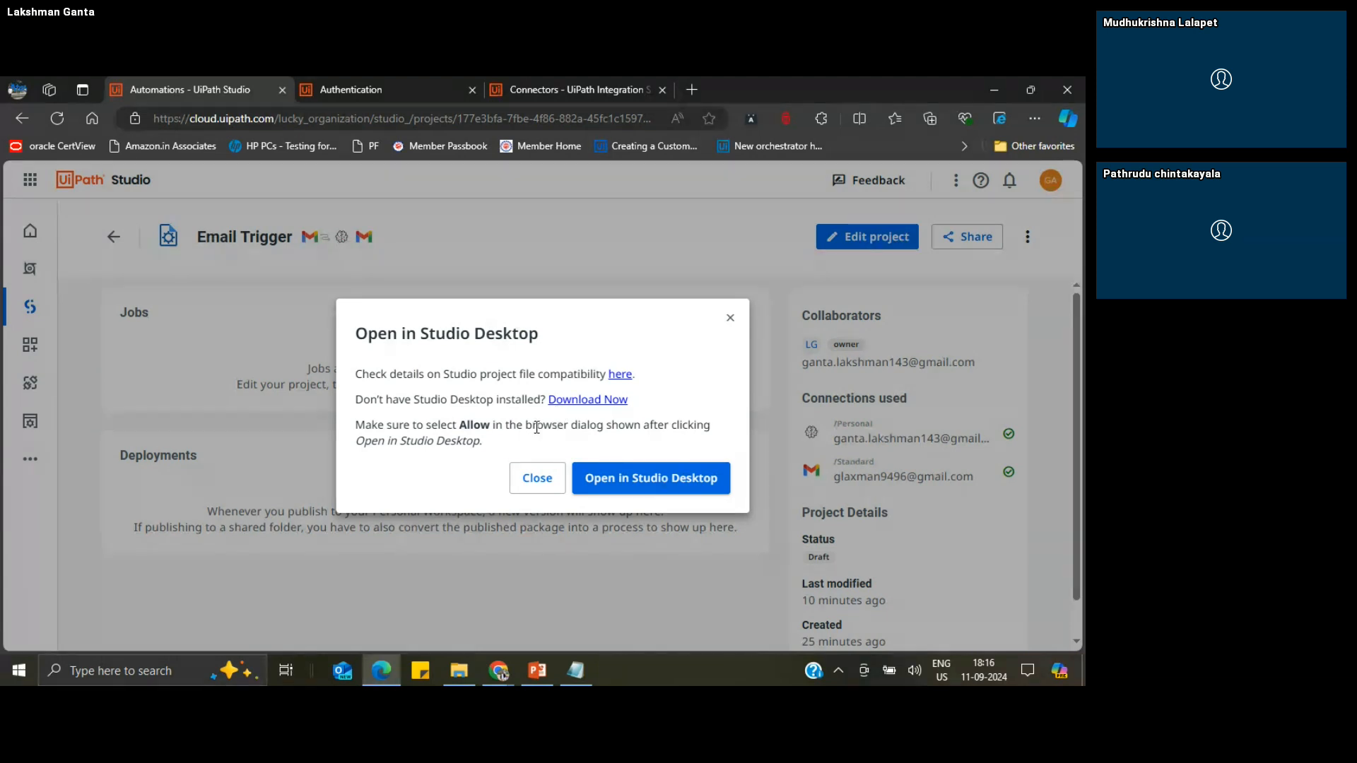
{"action": "left_click", "coordinate": [634, 483]}
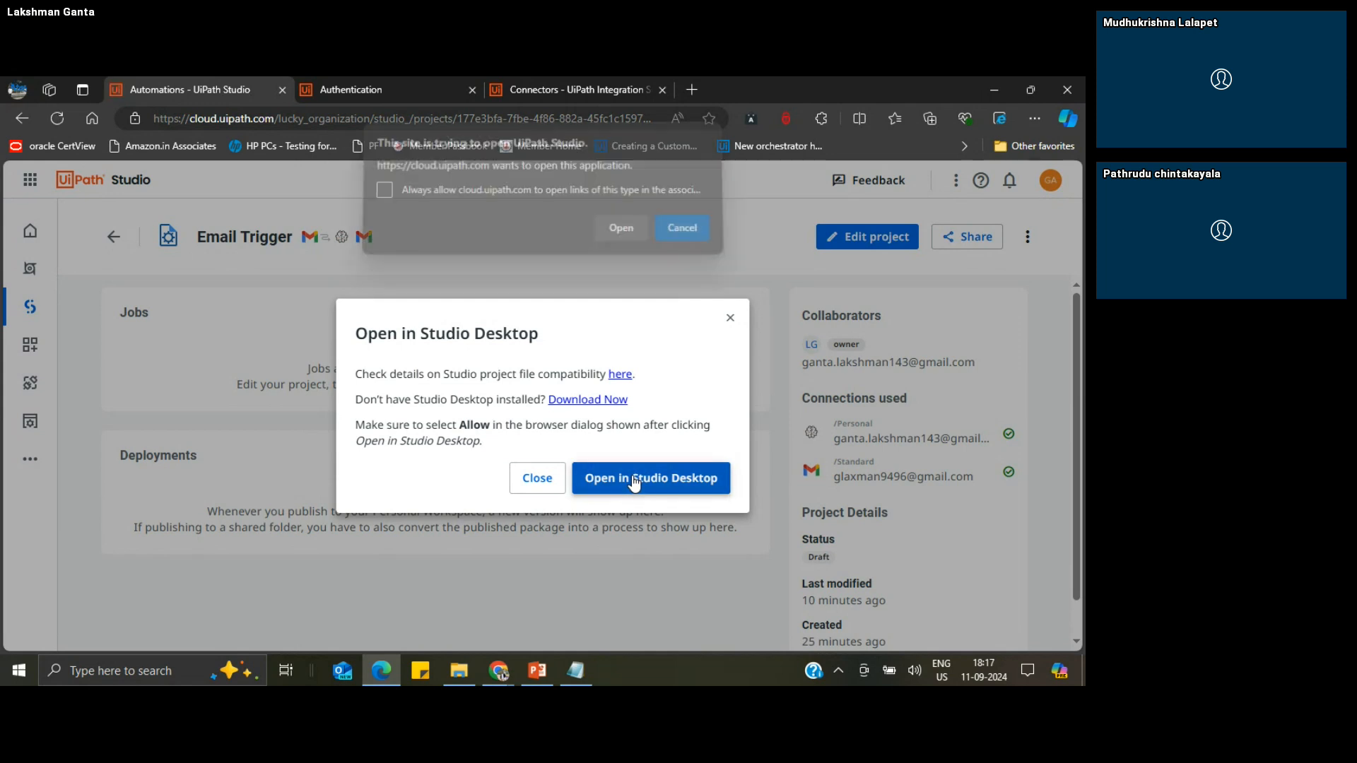
{"action": "left_click", "coordinate": [619, 237]}
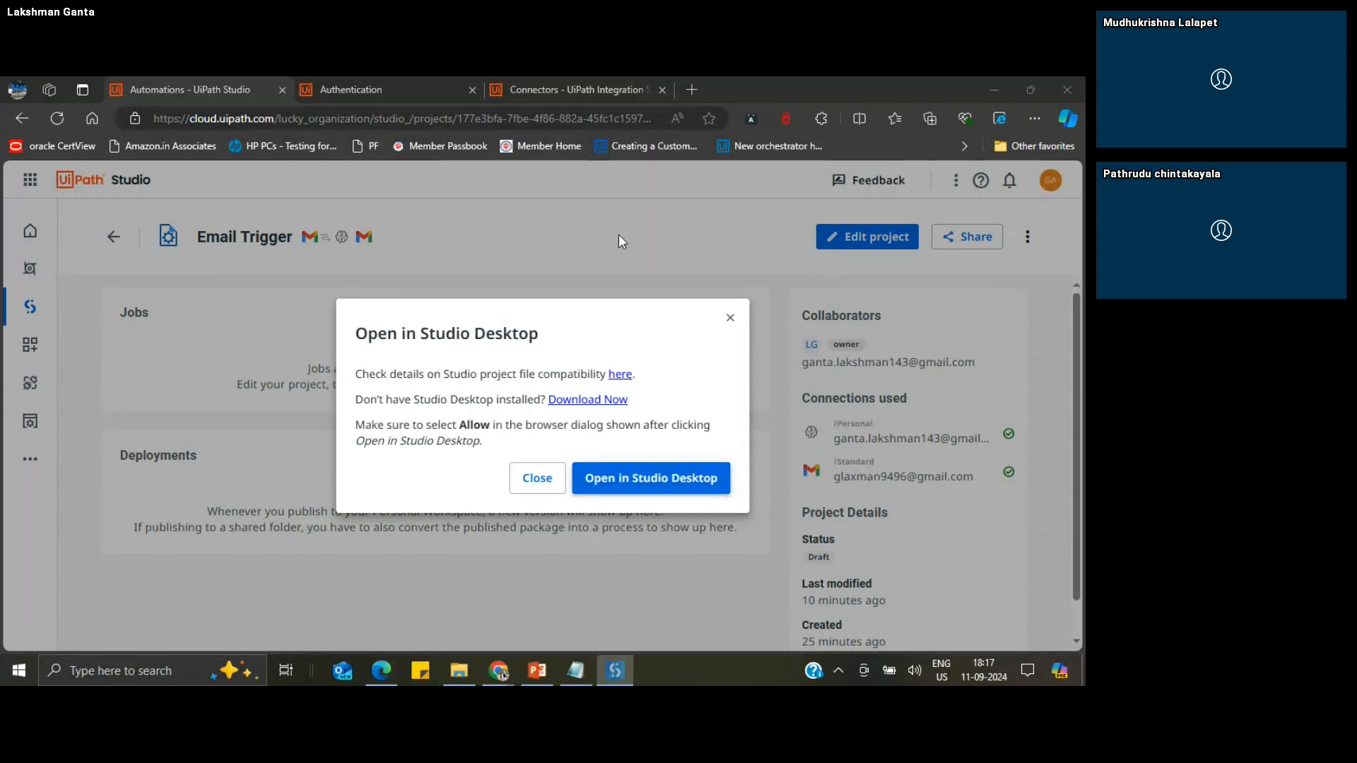
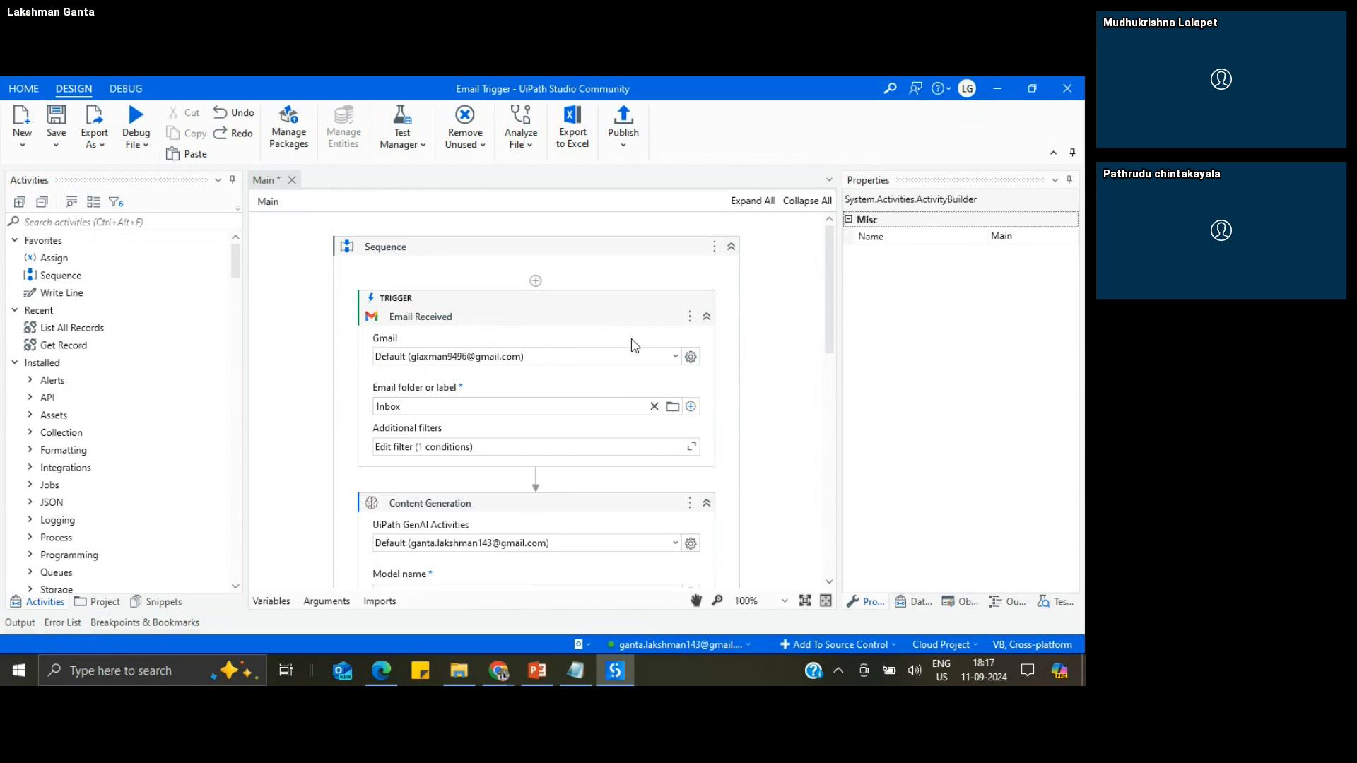
Step: Look over the Main workflow and inspect the project dependencies, including UiPath.WebAPI.Activities, Google Workspace and Integration Service Activities, without changing any package
{"action": "left_click_drag", "start_coordinate": [827, 331], "coordinate": [840, 394]}
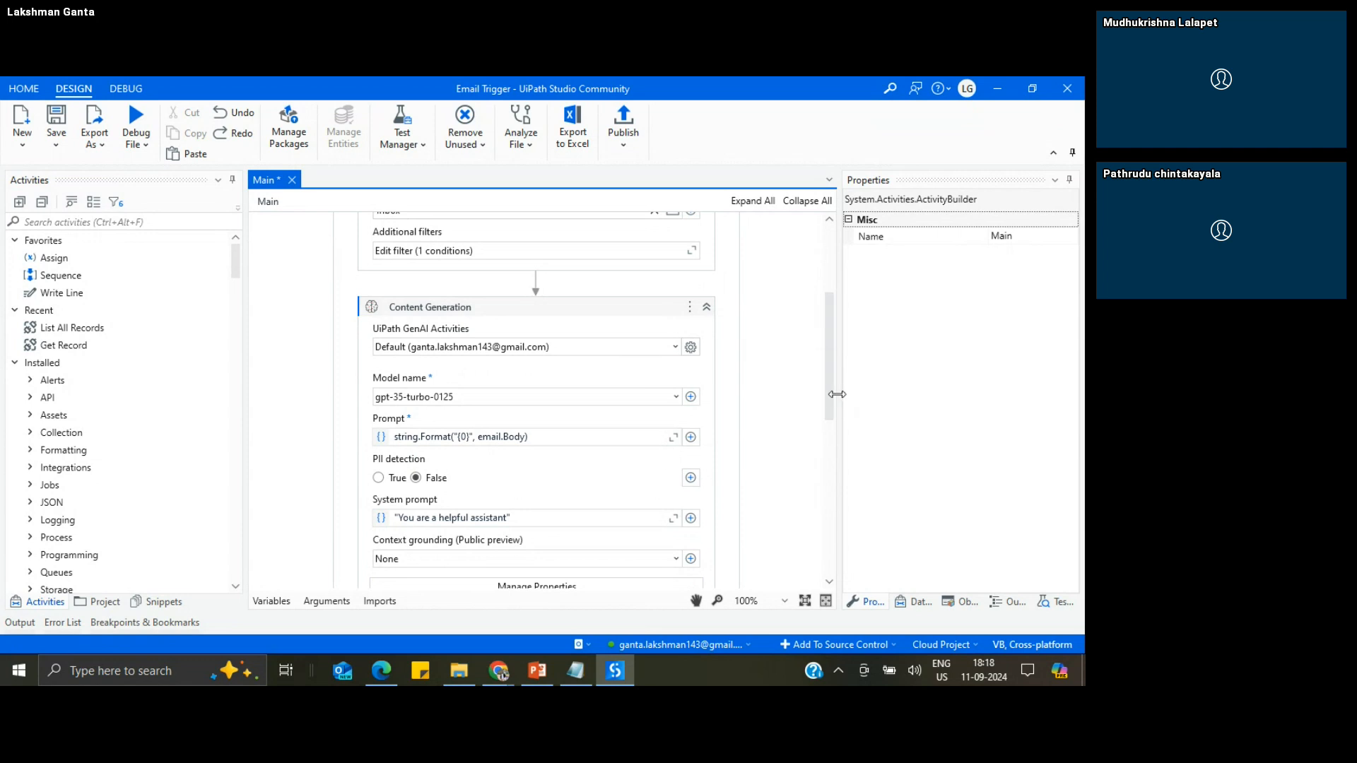
{"action": "left_click_drag", "start_coordinate": [837, 403], "coordinate": [837, 297]}
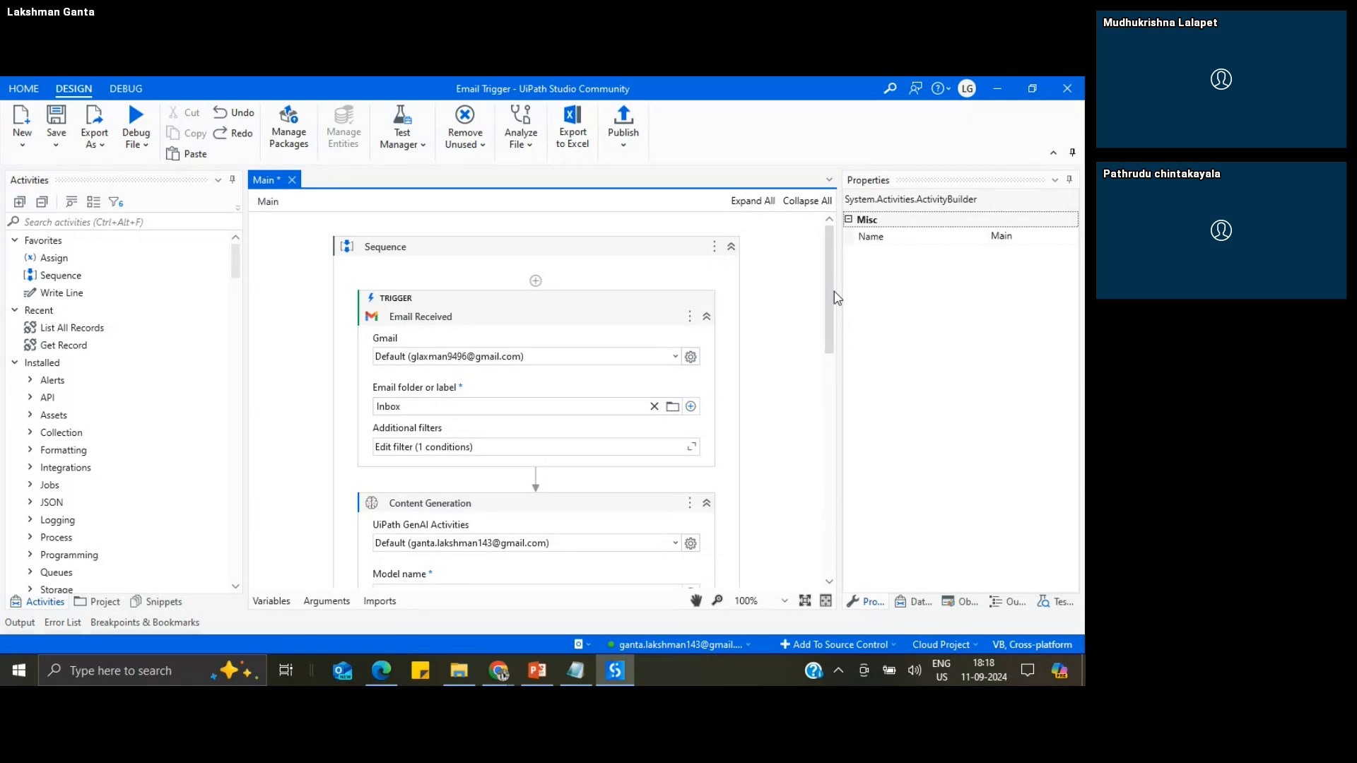
{"action": "left_click", "coordinate": [287, 134]}
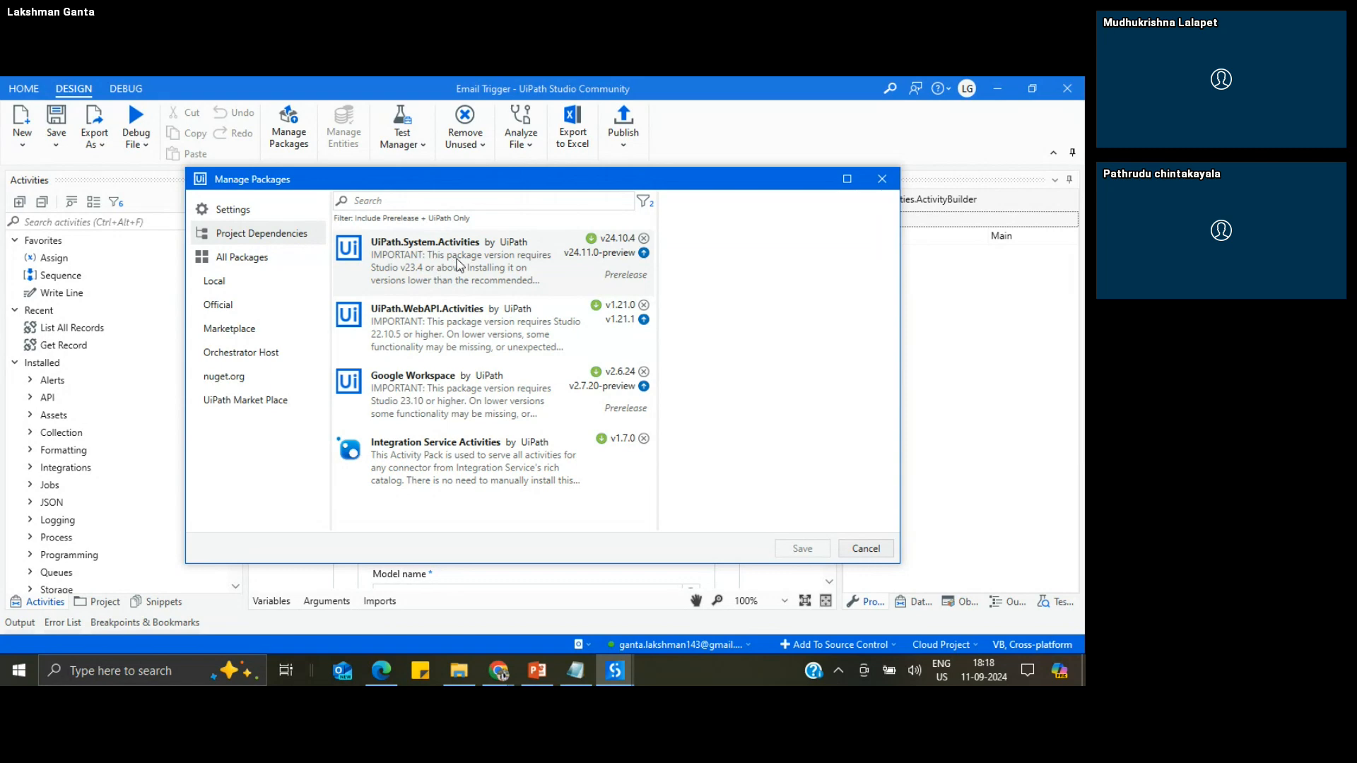
{"action": "left_click", "coordinate": [465, 331]}
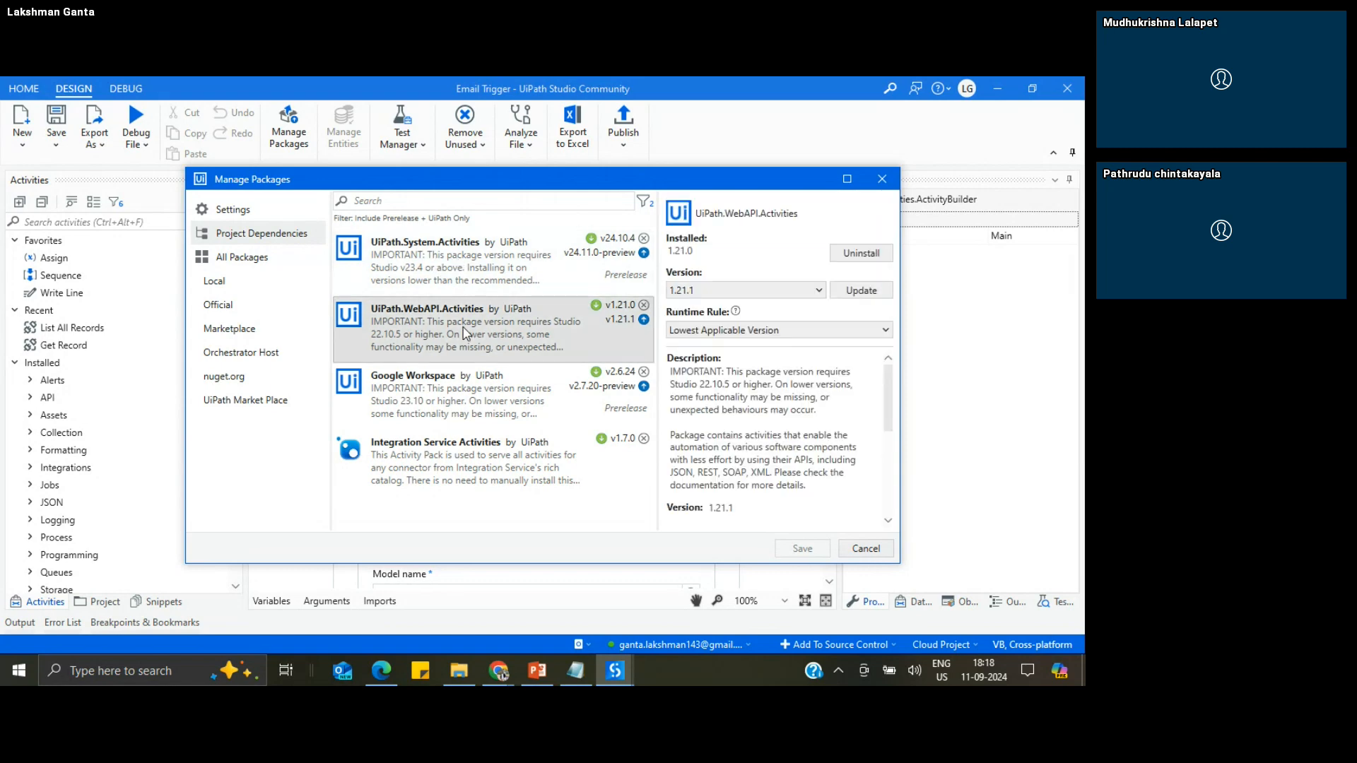
{"action": "left_click", "coordinate": [456, 381]}
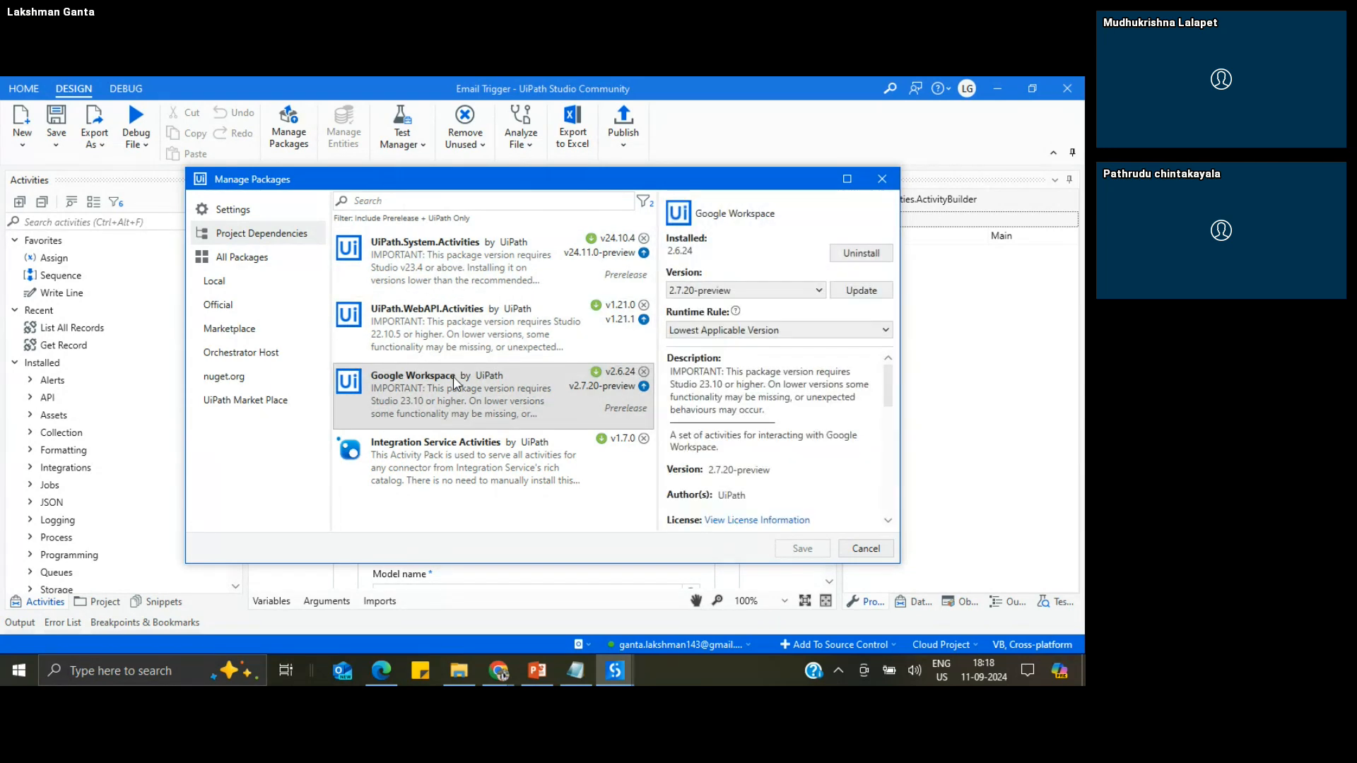
{"action": "left_click", "coordinate": [466, 454]}
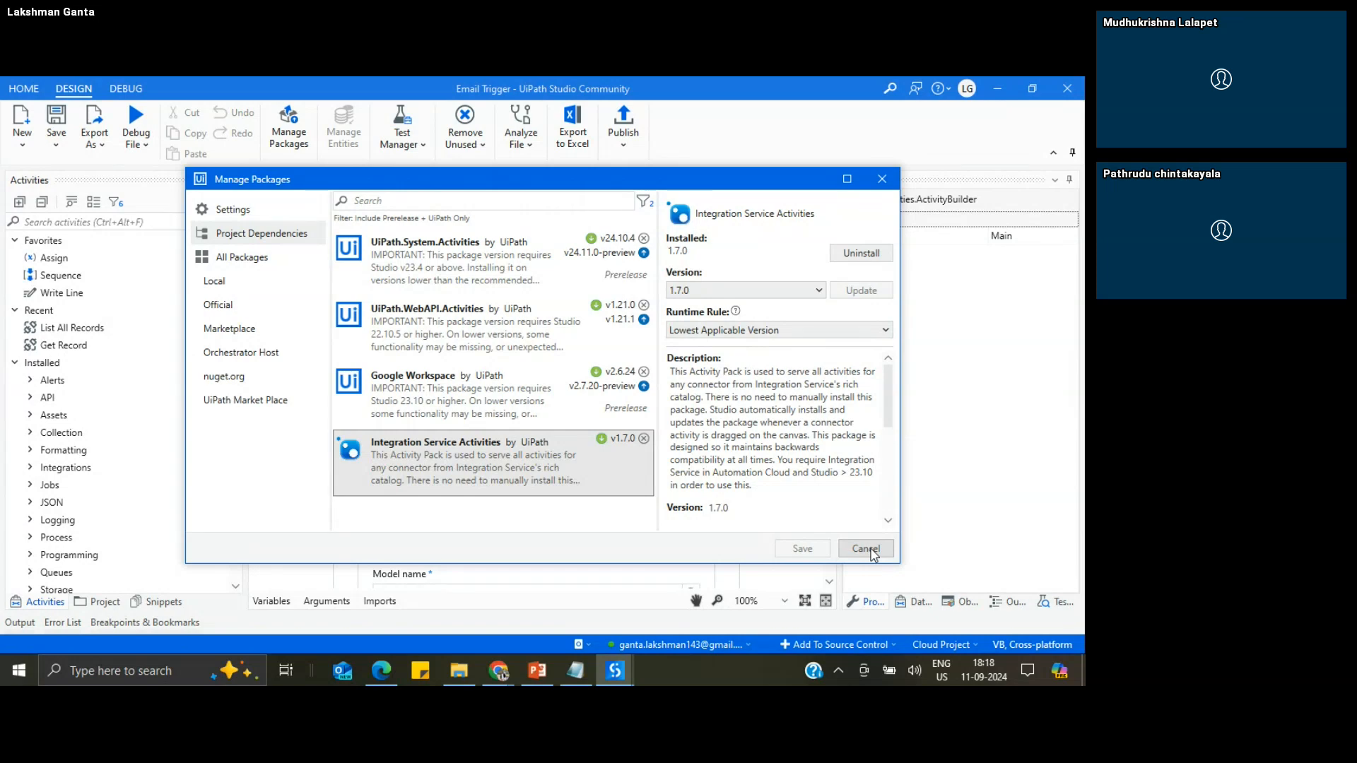
{"action": "left_click", "coordinate": [866, 549]}
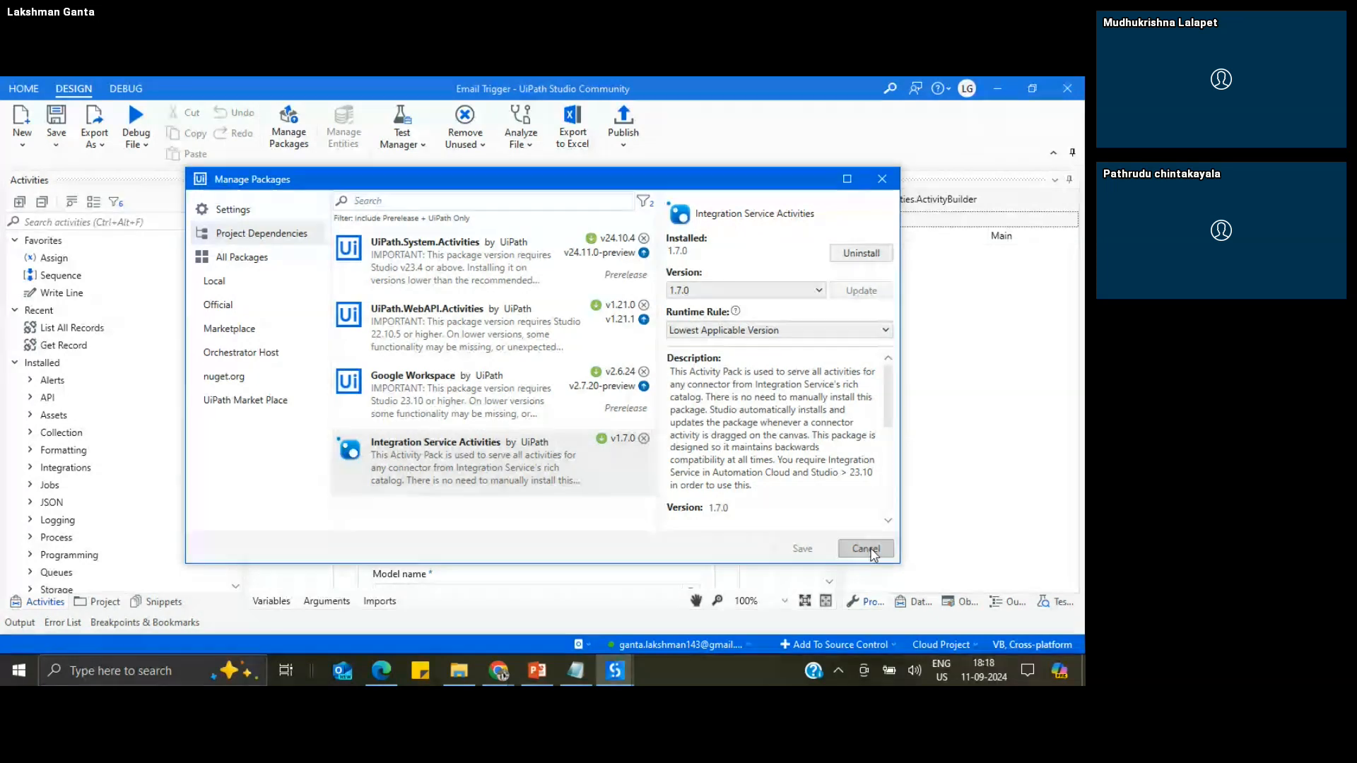
Step: Examine the Email Trigger project files, open the Test.xaml workflow, and look at the available snippets
{"action": "left_click", "coordinate": [106, 603]}
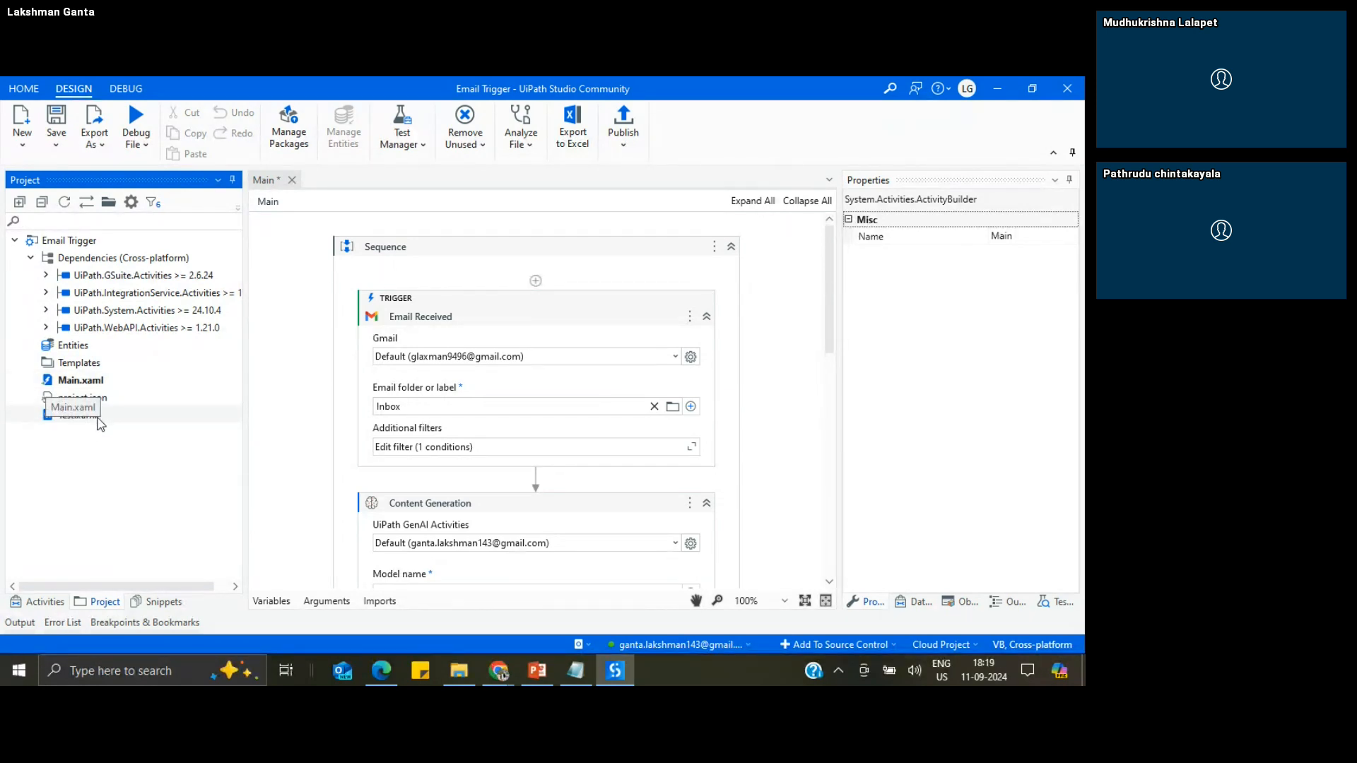
{"action": "double_click", "coordinate": [98, 418]}
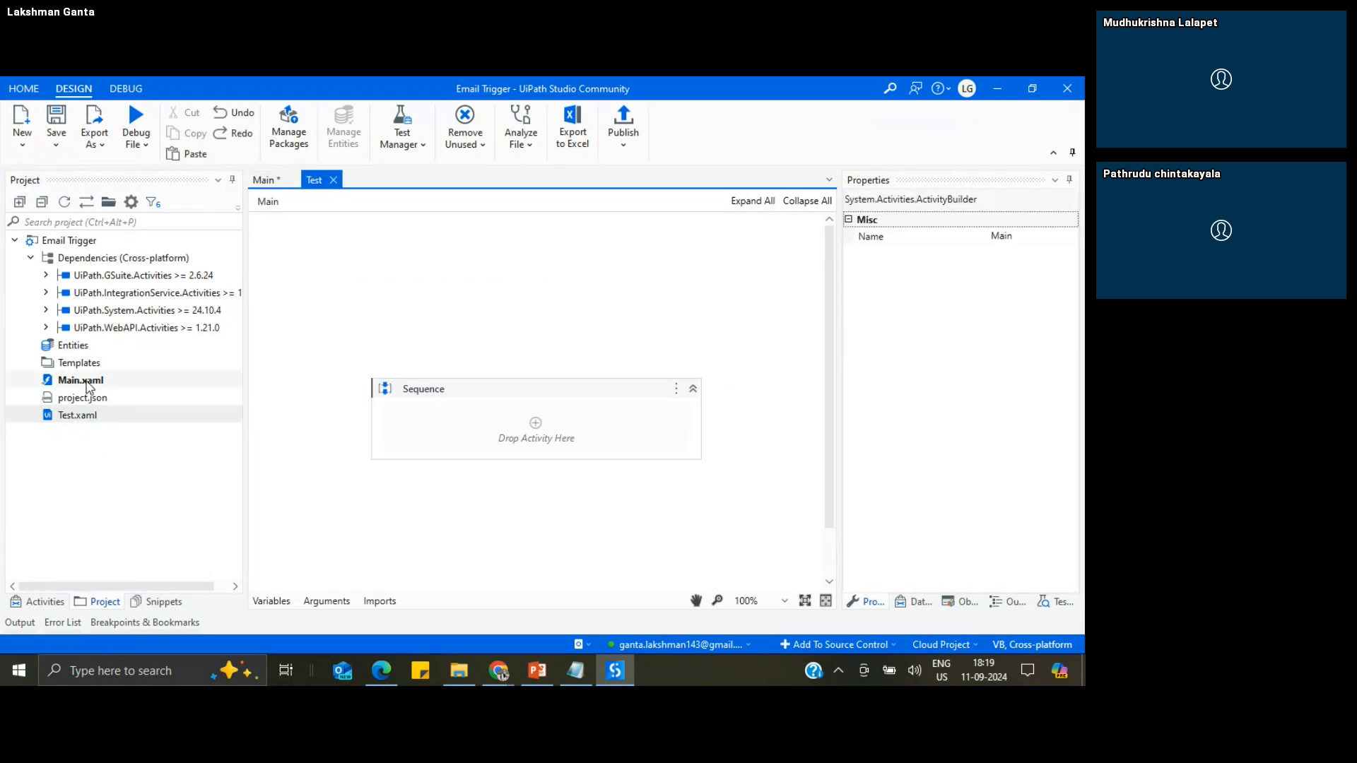
{"action": "left_click", "coordinate": [85, 384]}
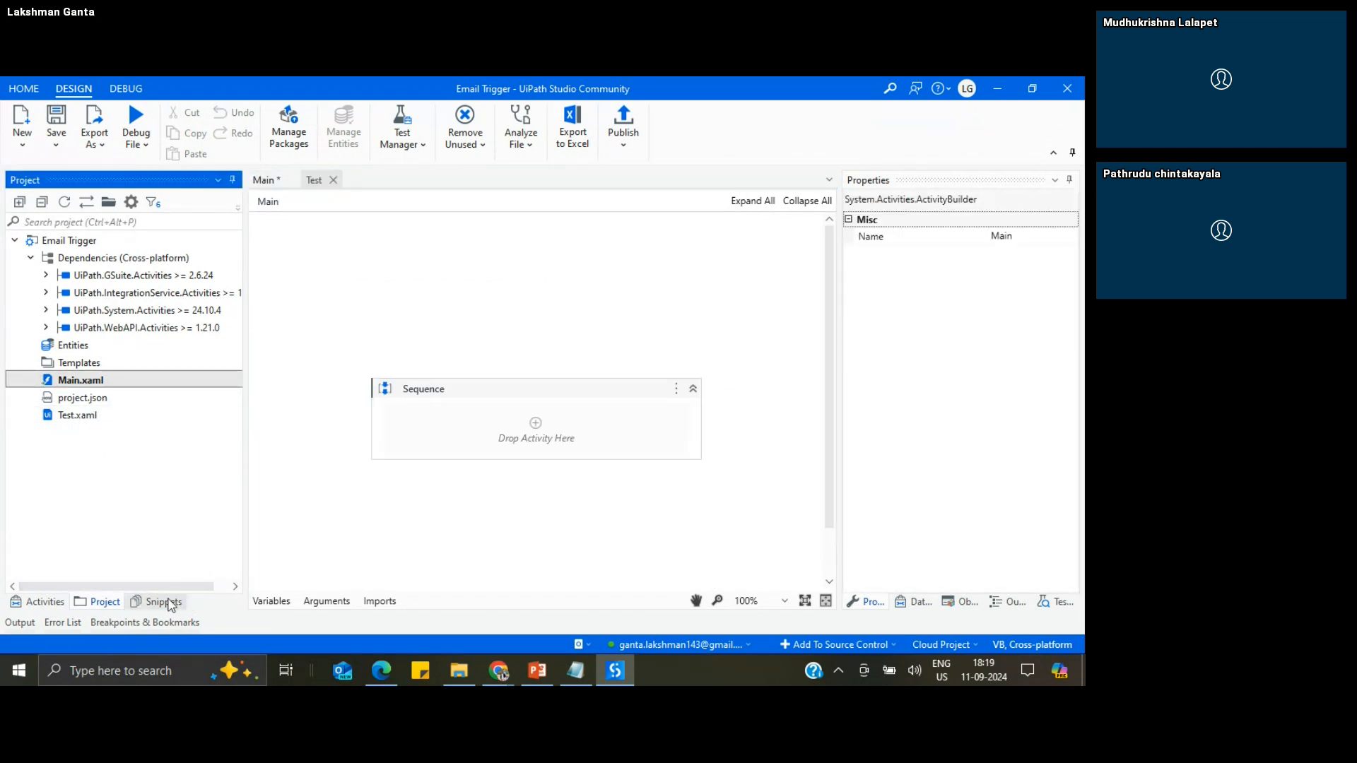
{"action": "left_click", "coordinate": [168, 602]}
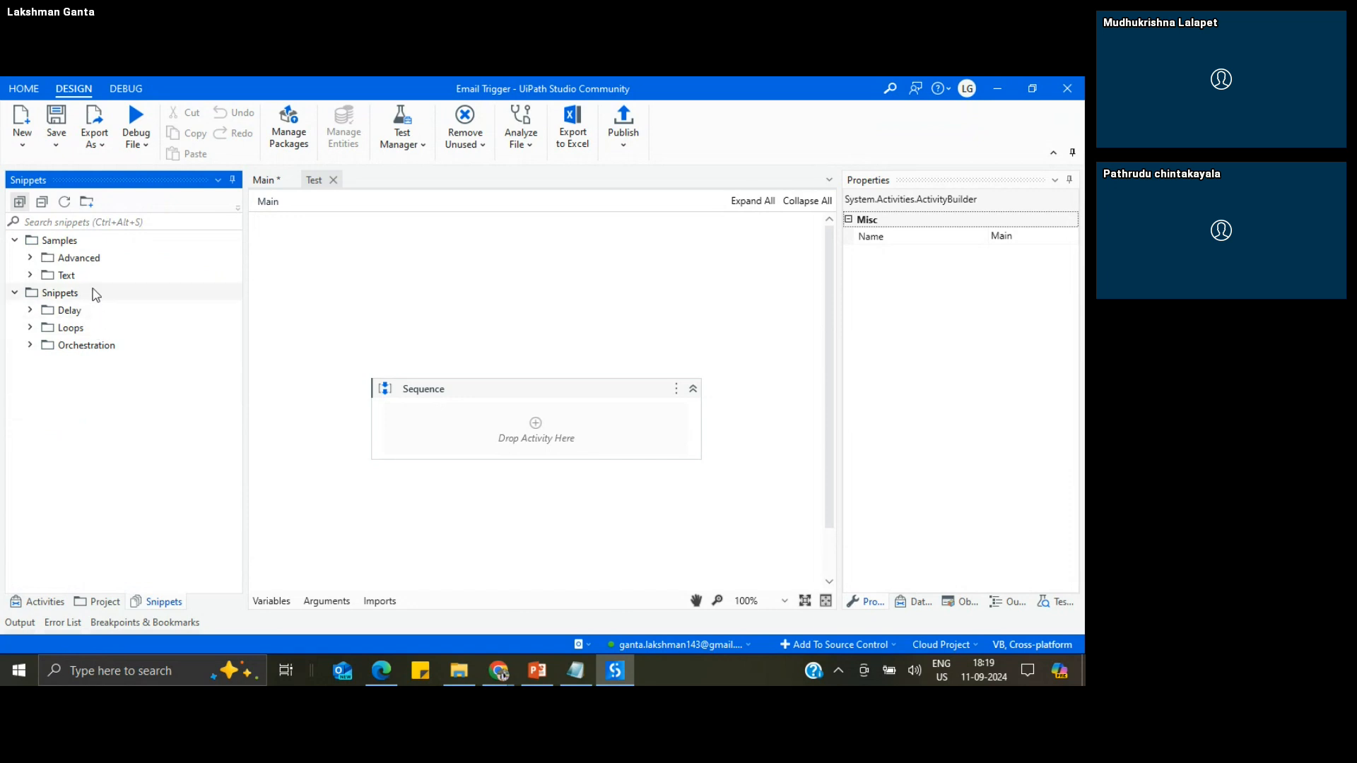
{"action": "left_click", "coordinate": [102, 602]}
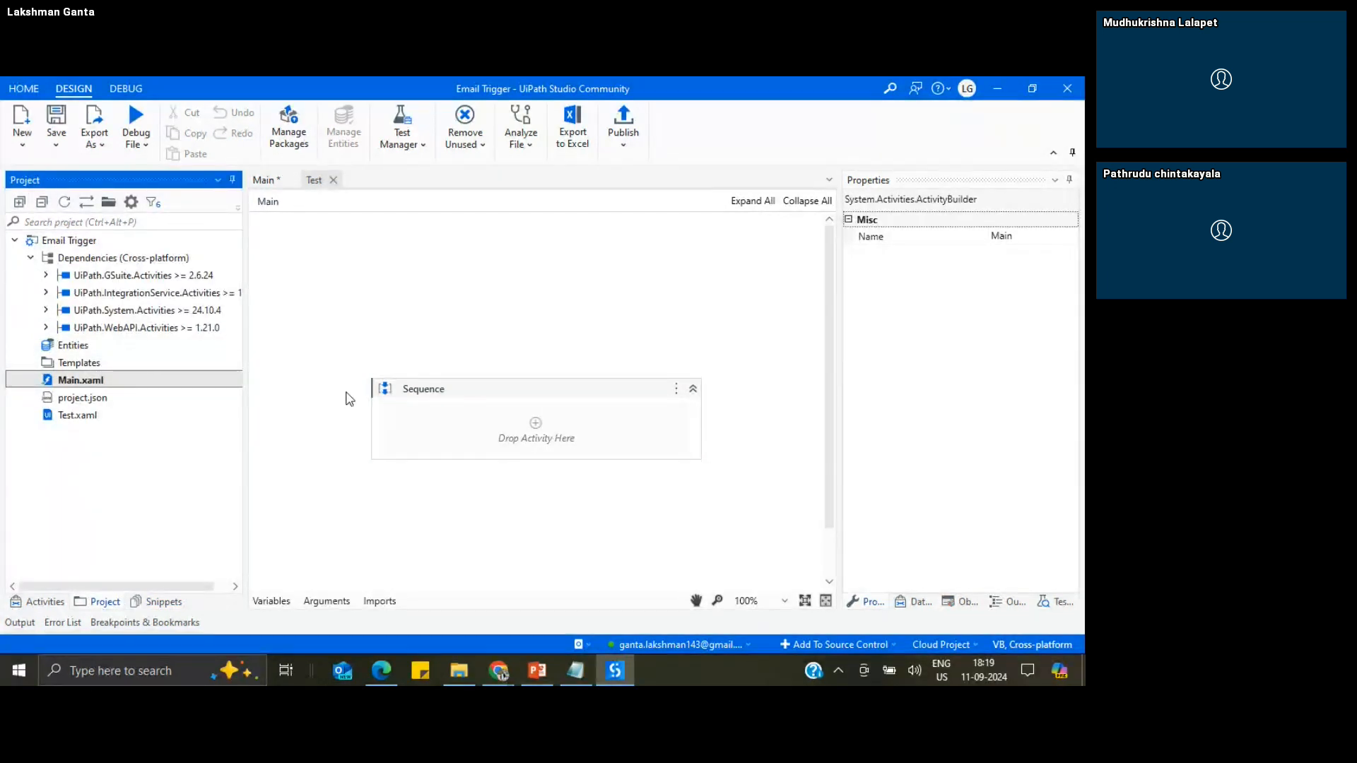
Step: Return to the Main workflow, select the Email Received trigger, and save the workflow
{"action": "left_click", "coordinate": [265, 181]}
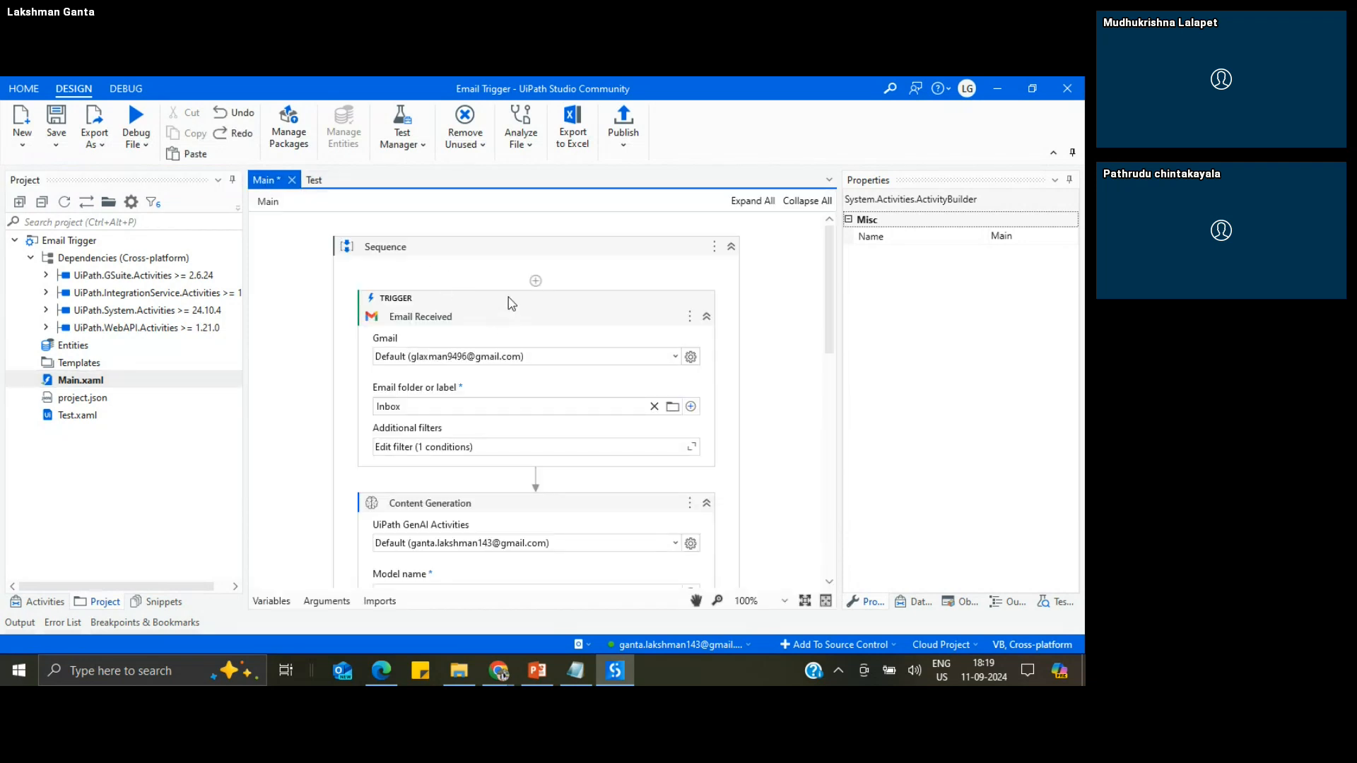
{"action": "left_click", "coordinate": [512, 304]}
{"action": "key", "text": "ctrl+s"}
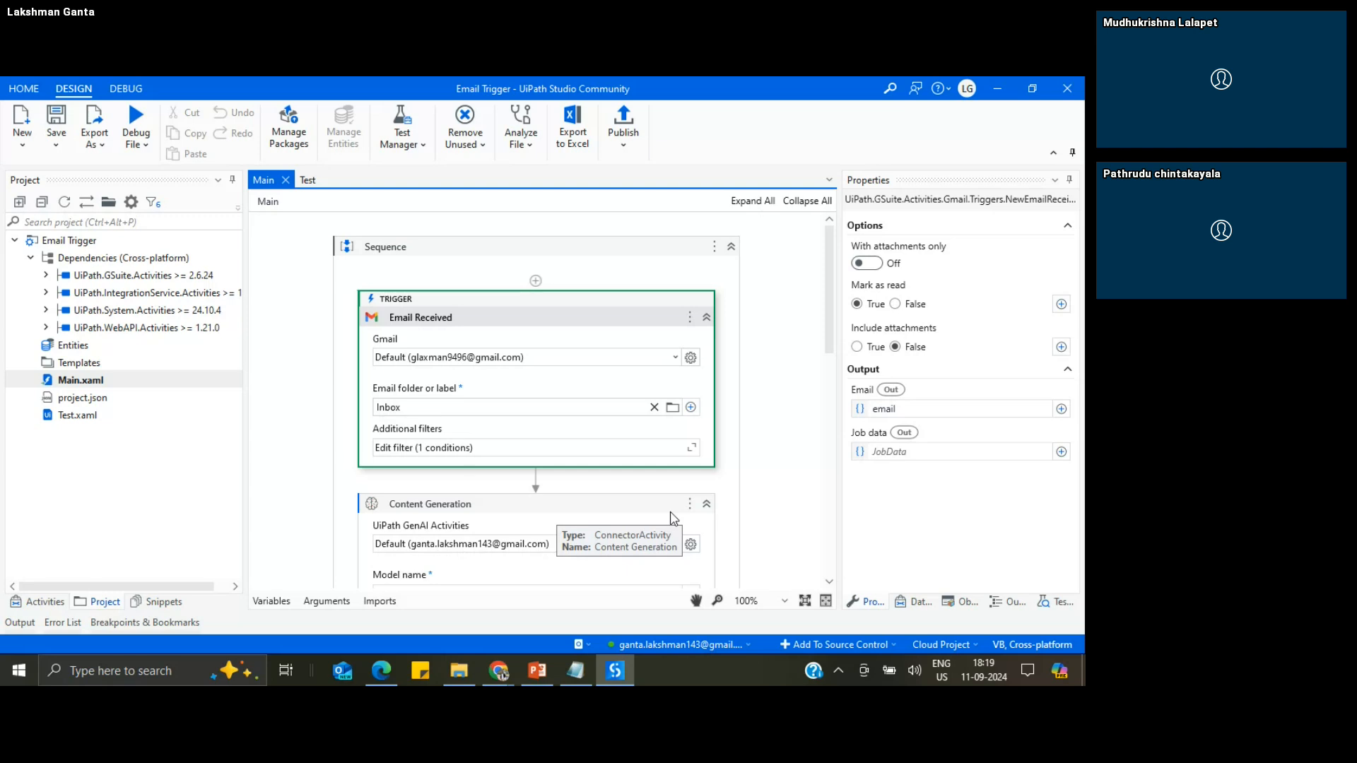
Step: Switch to Studio Web in Edge, dismiss the Studio Desktop prompt, and download the Email Trigger project from the automations list
{"action": "left_click", "coordinate": [383, 670]}
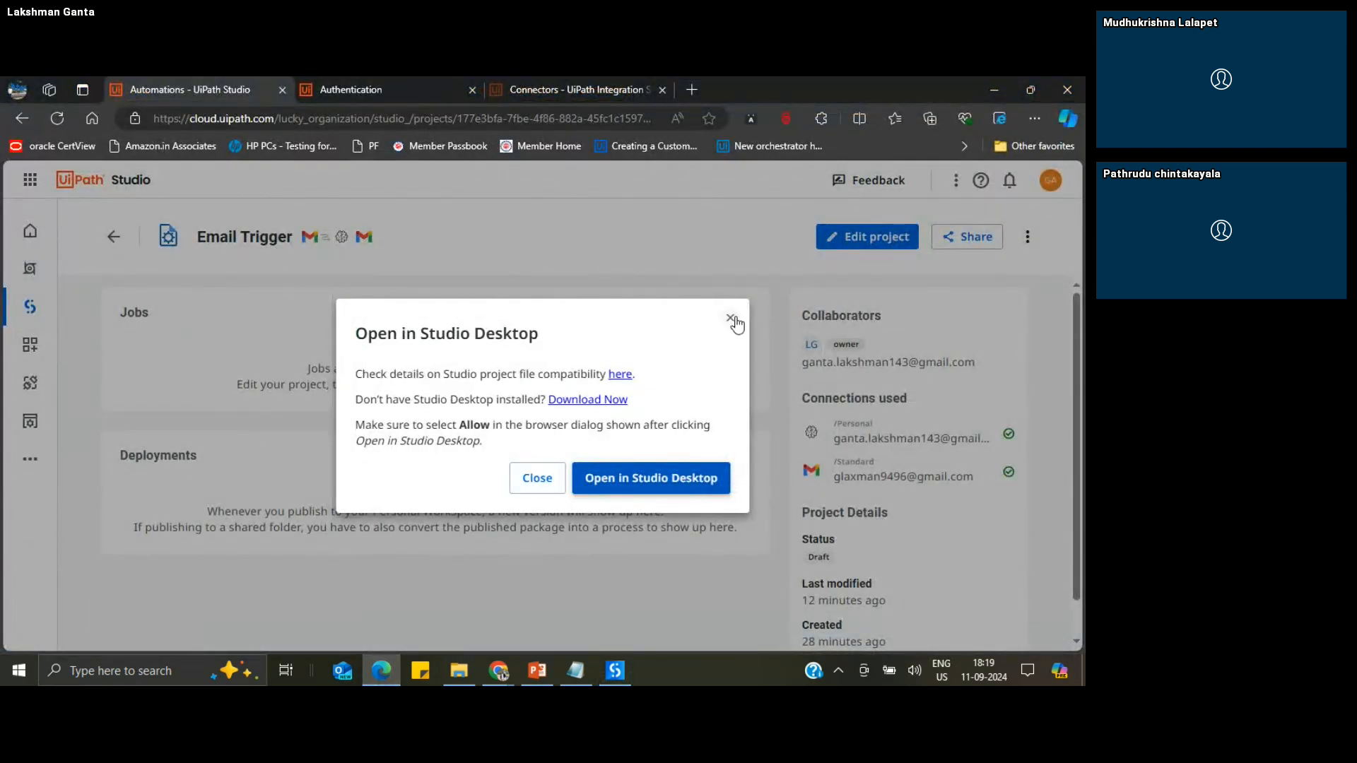
{"action": "left_click", "coordinate": [529, 483]}
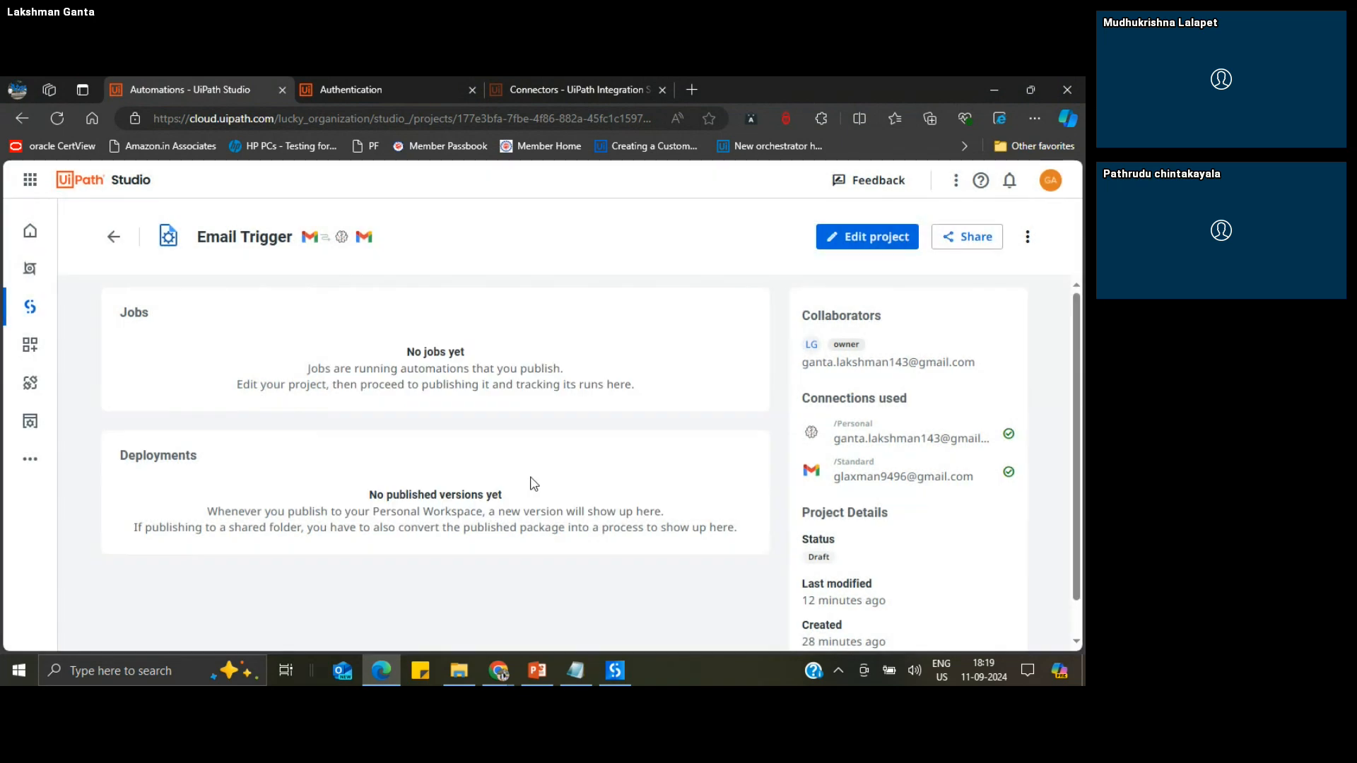
{"action": "left_click", "coordinate": [113, 243]}
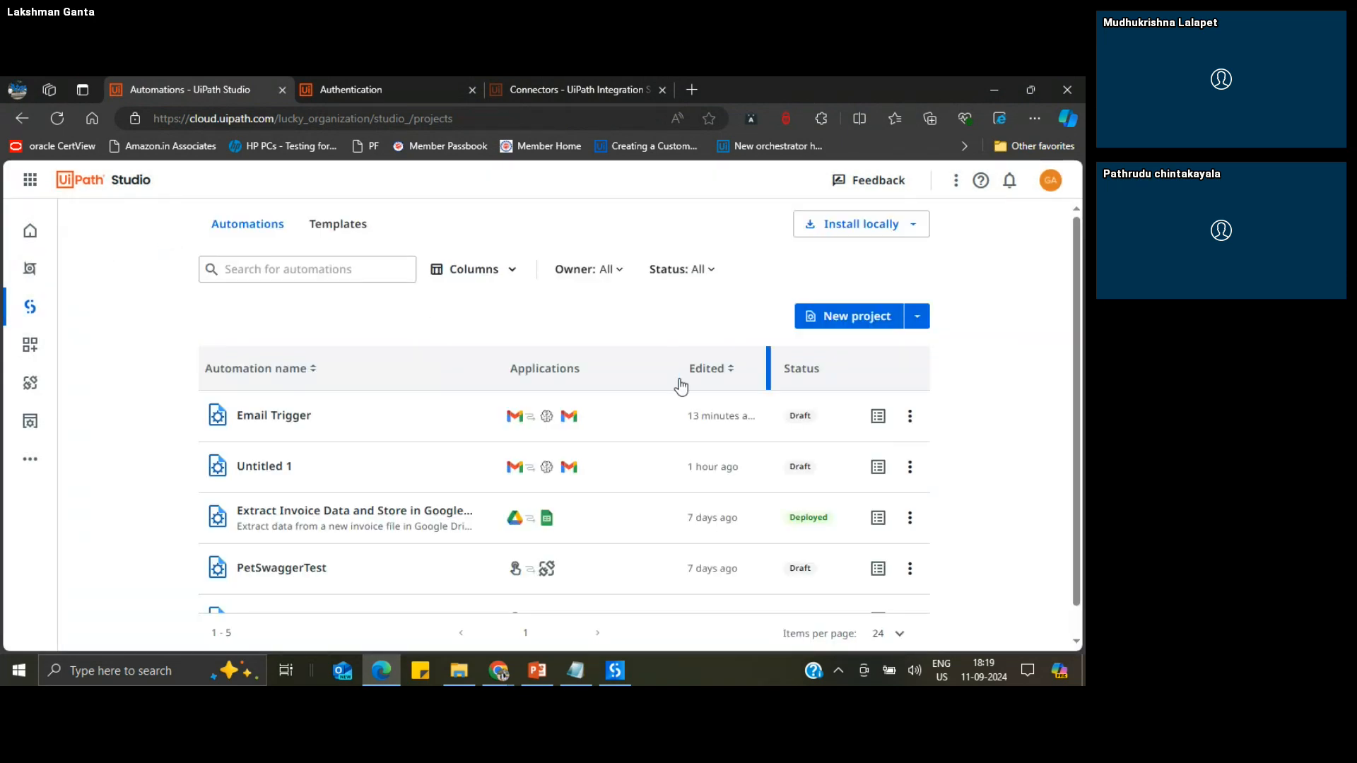
{"action": "left_click", "coordinate": [910, 416]}
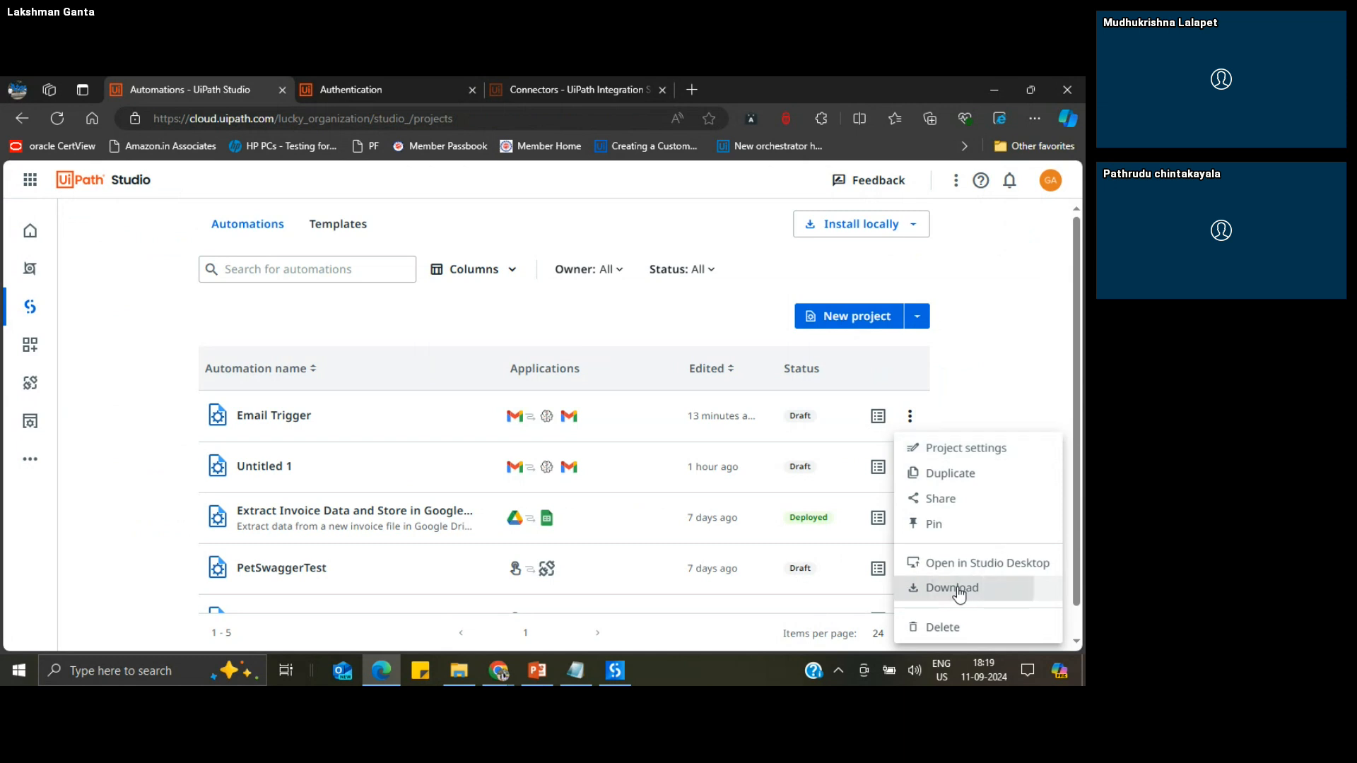
{"action": "left_click", "coordinate": [959, 593]}
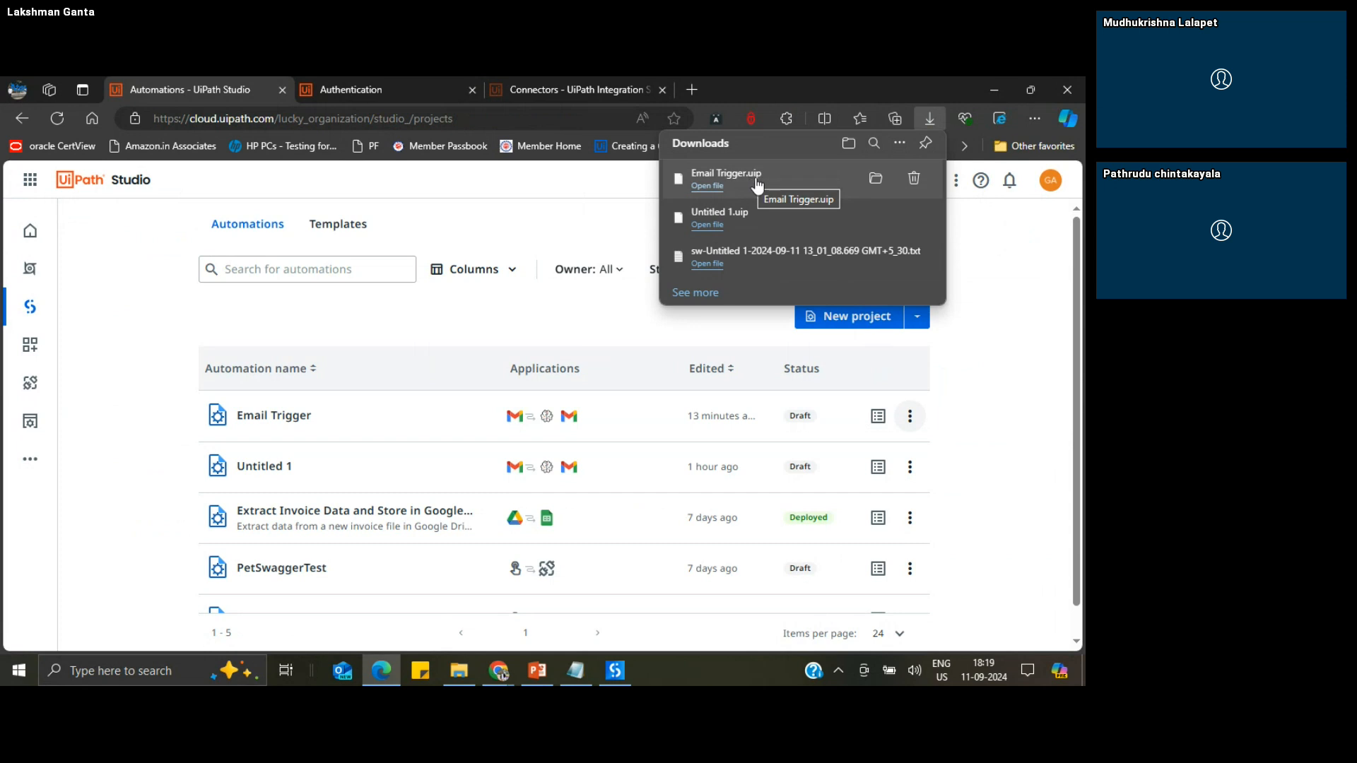
Step: Show the downloaded Email Trigger.uip file in its folder, try to open it, and dismiss the choice of app
{"action": "left_click", "coordinate": [874, 180]}
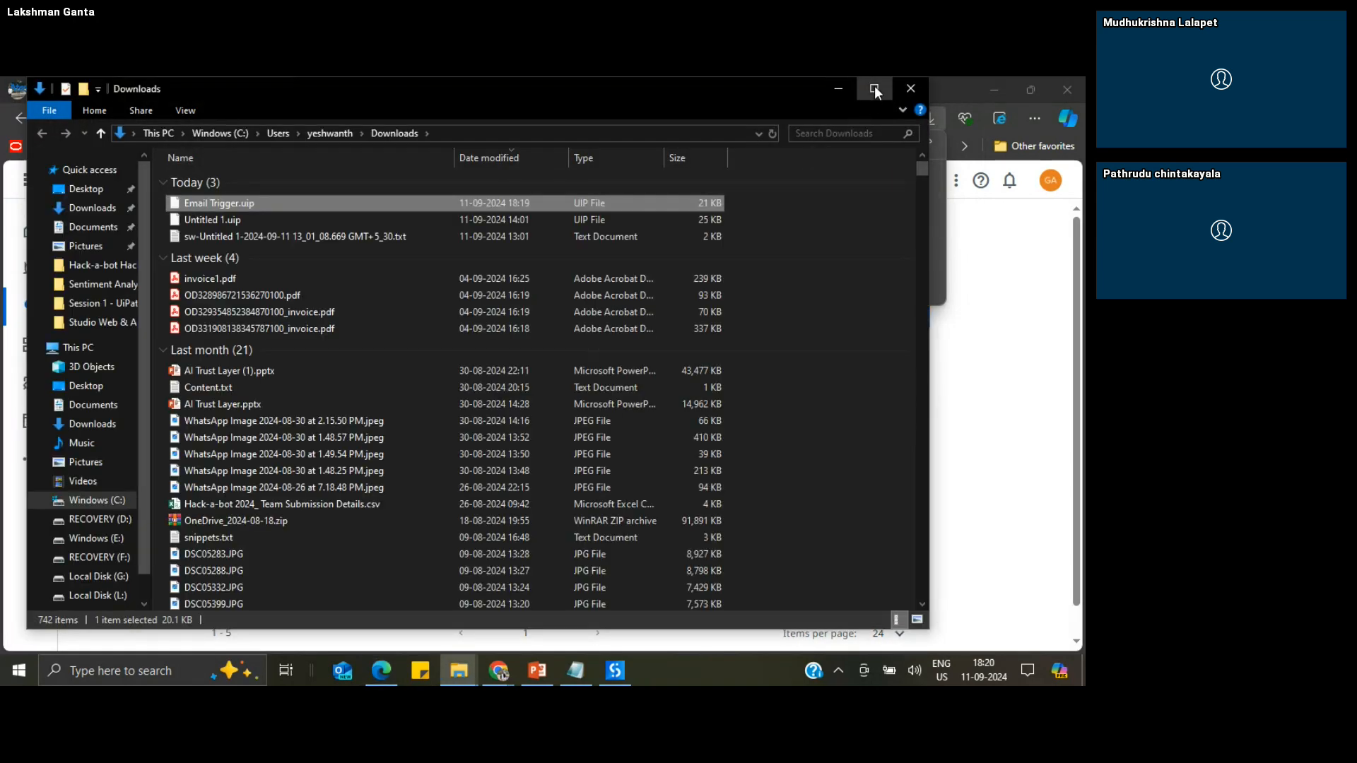
{"action": "left_click", "coordinate": [874, 90]}
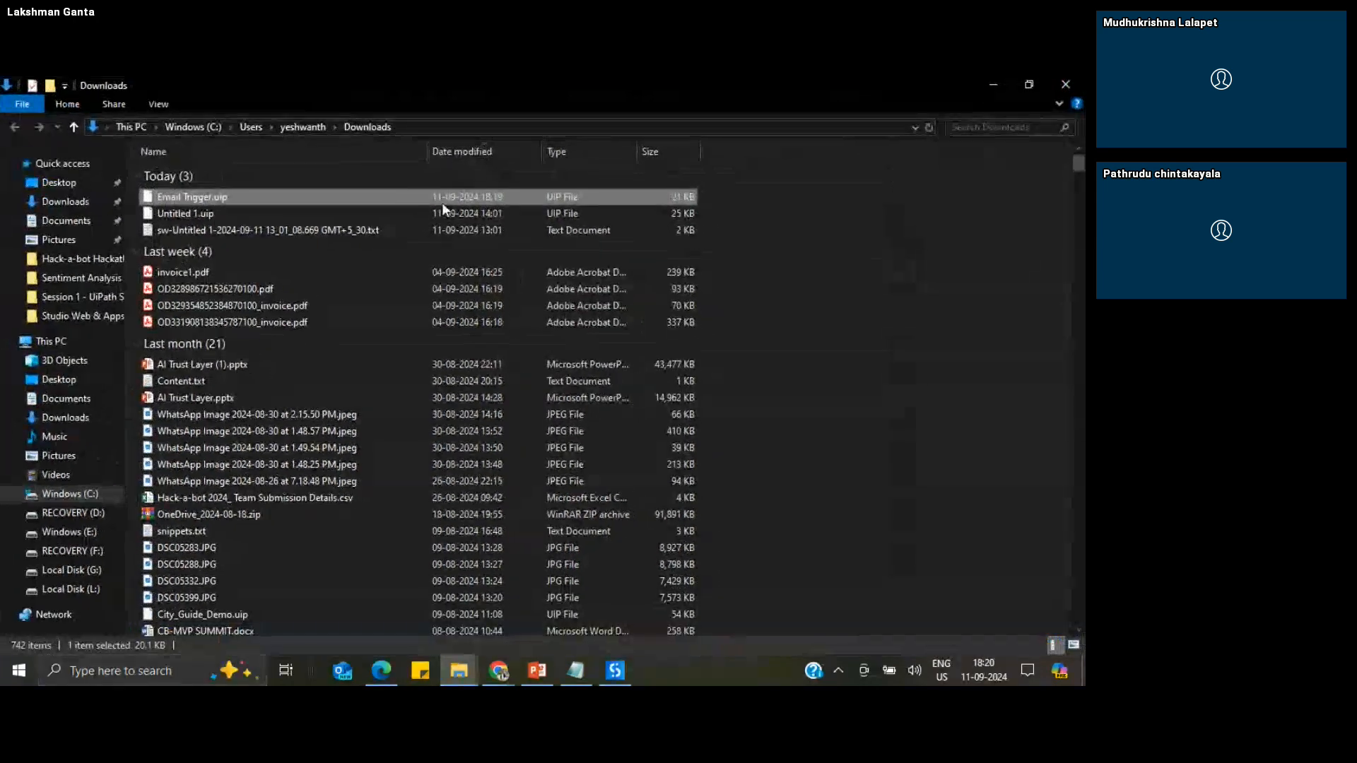
{"action": "double_click", "coordinate": [218, 197]}
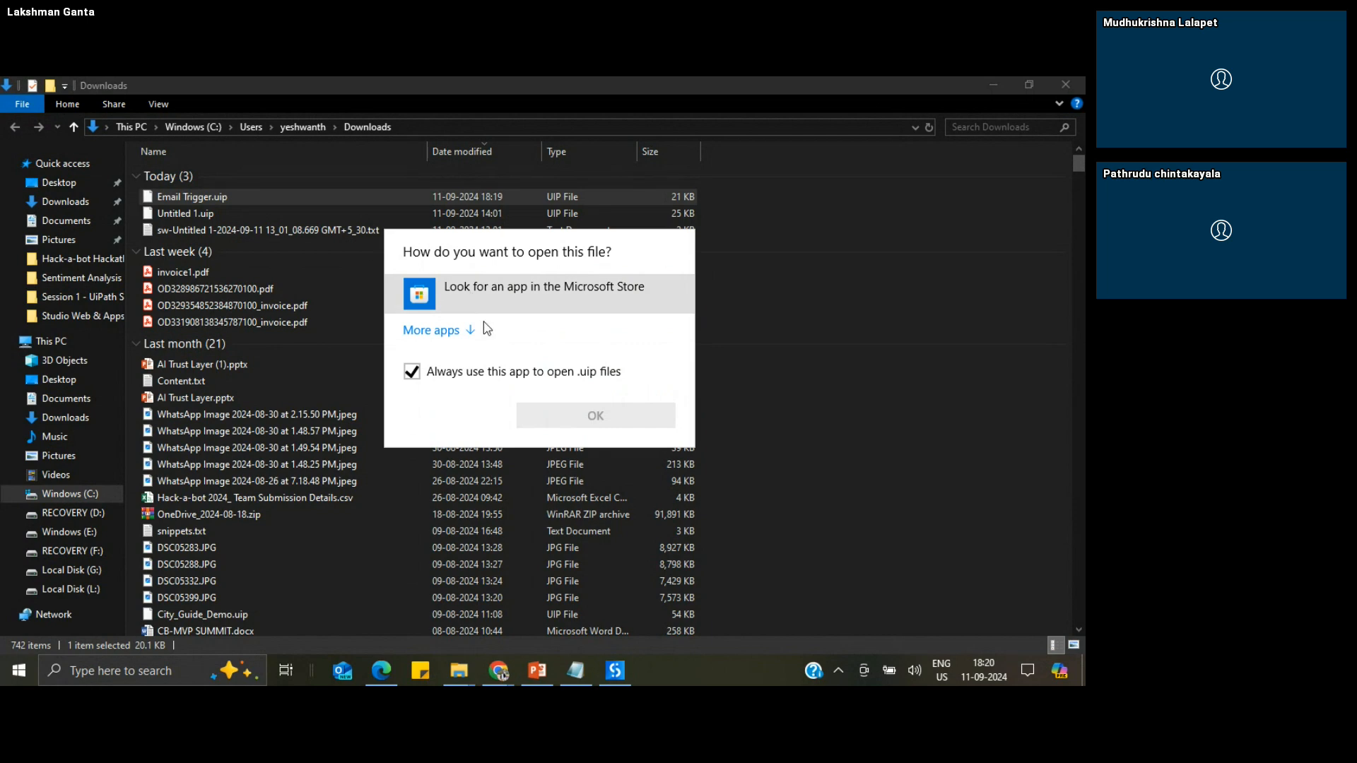
{"action": "left_click", "coordinate": [883, 375]}
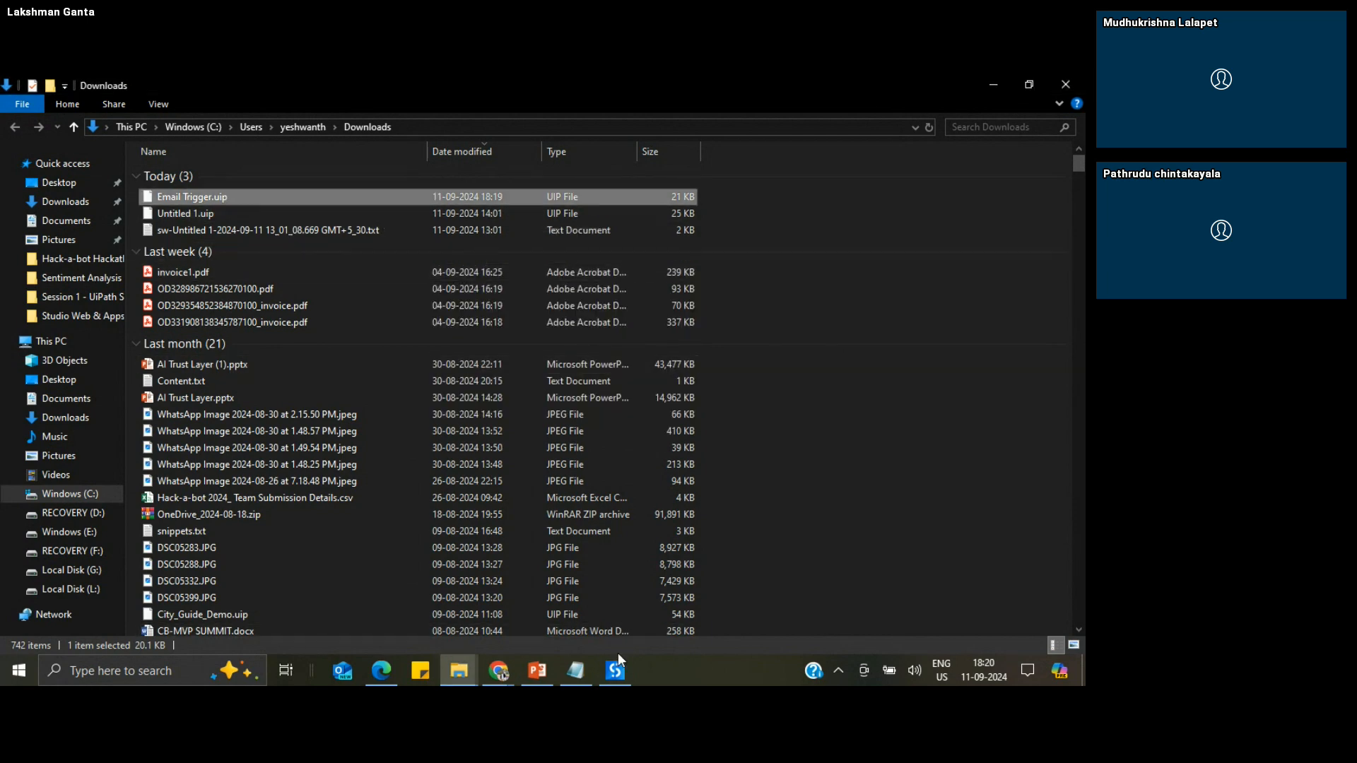
Step: Switch back to Studio Web and import Email Trigger.uip from the Downloads folder as a project
{"action": "left_click", "coordinate": [388, 668]}
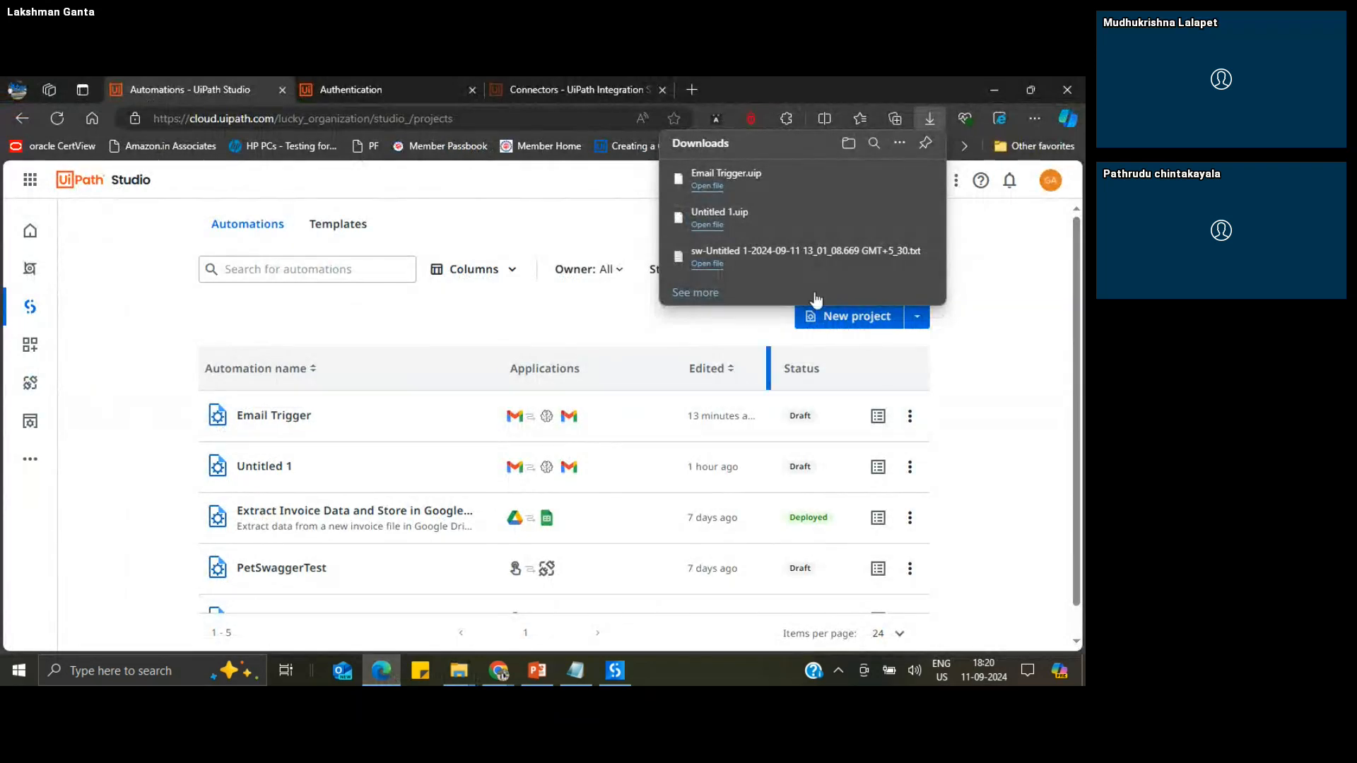
{"action": "left_click", "coordinate": [1037, 292]}
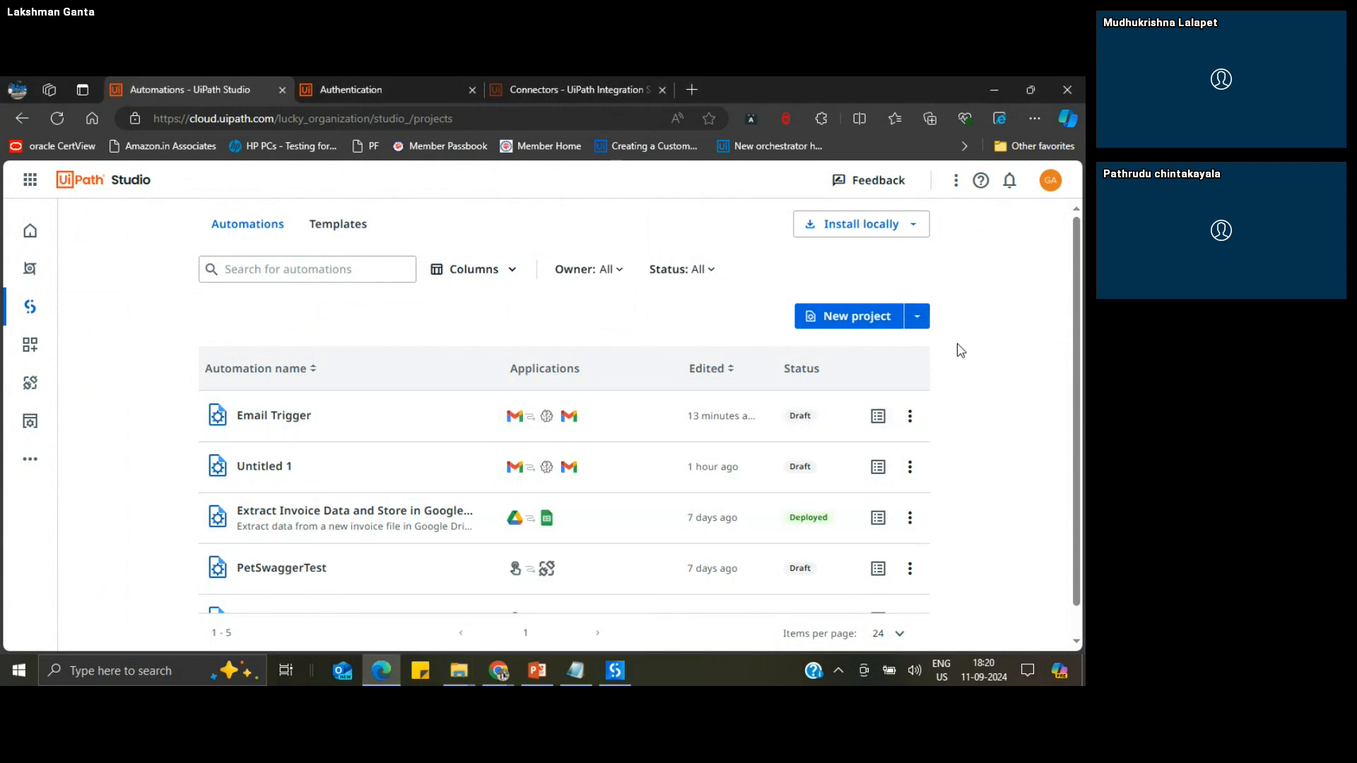
{"action": "left_click", "coordinate": [918, 322]}
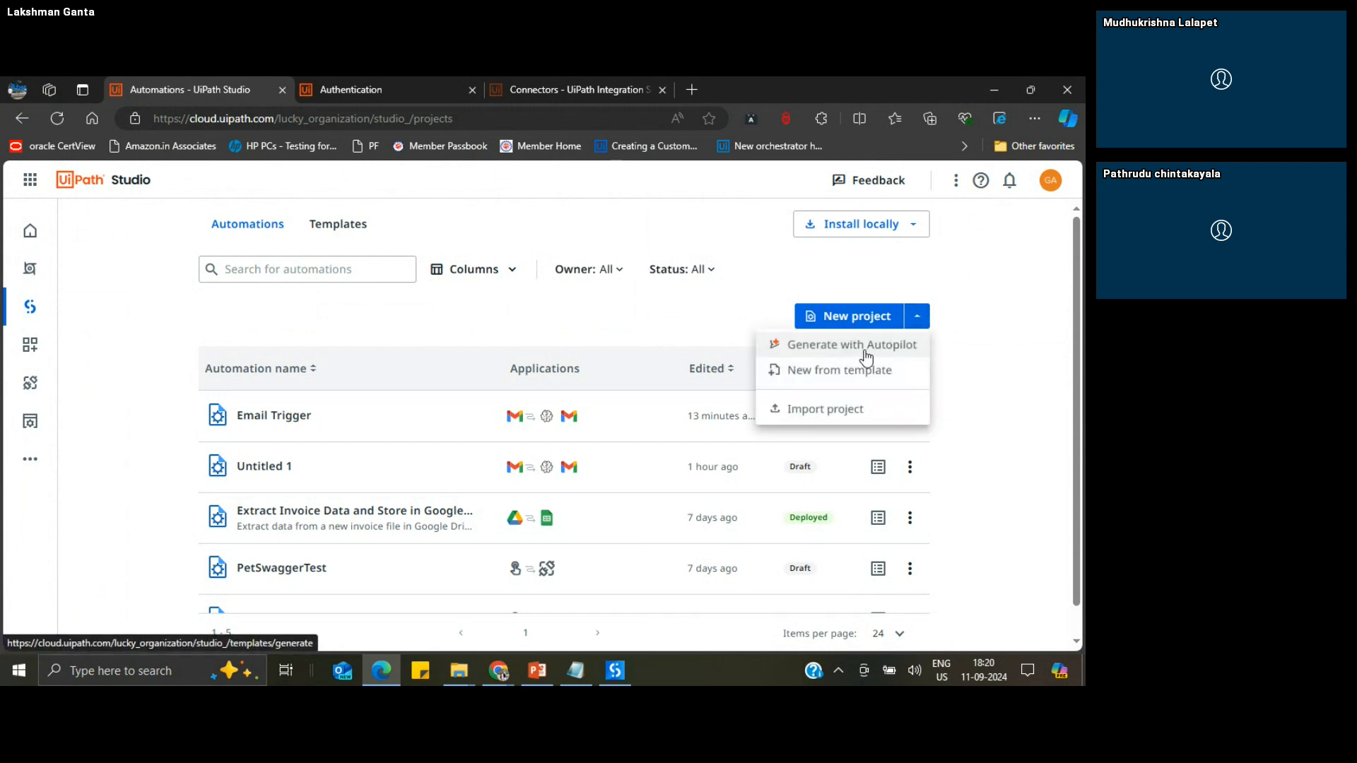
{"action": "left_click", "coordinate": [830, 411]}
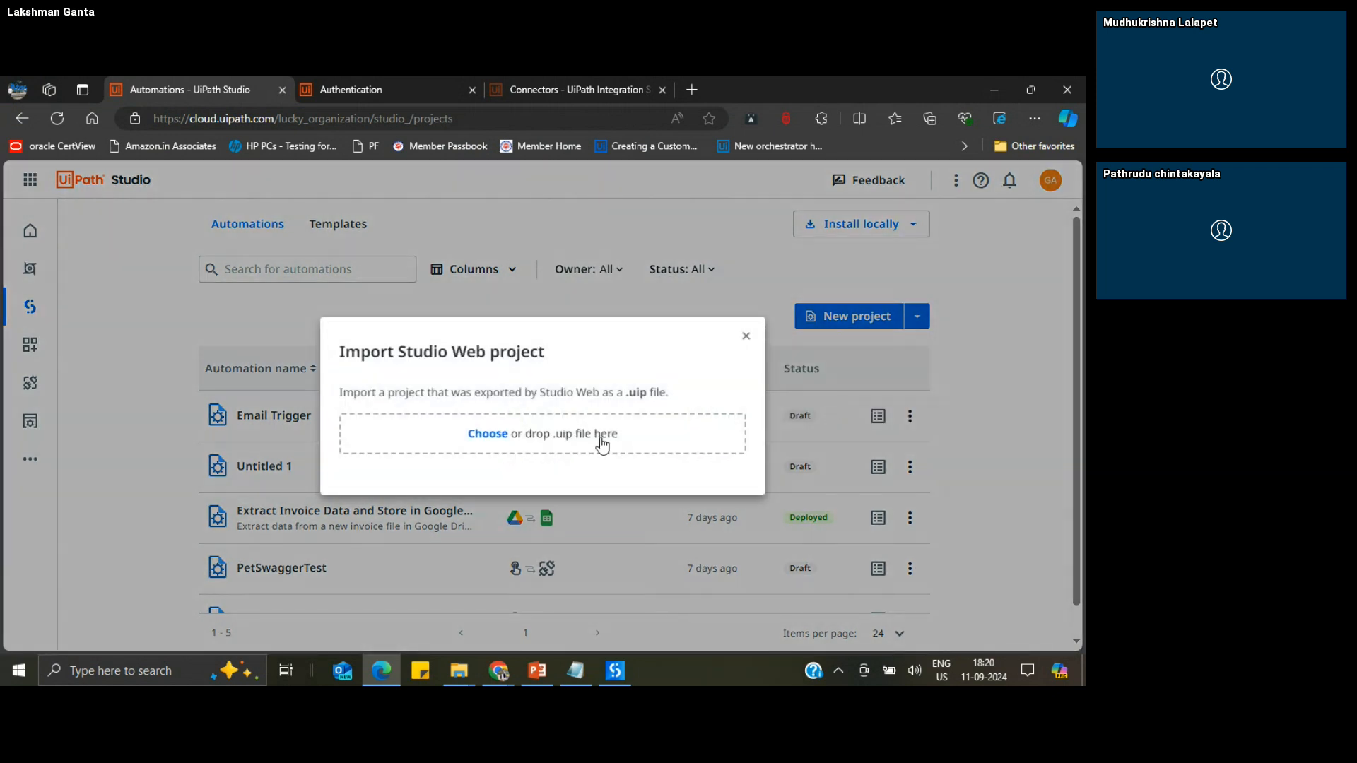
{"action": "left_click", "coordinate": [487, 436]}
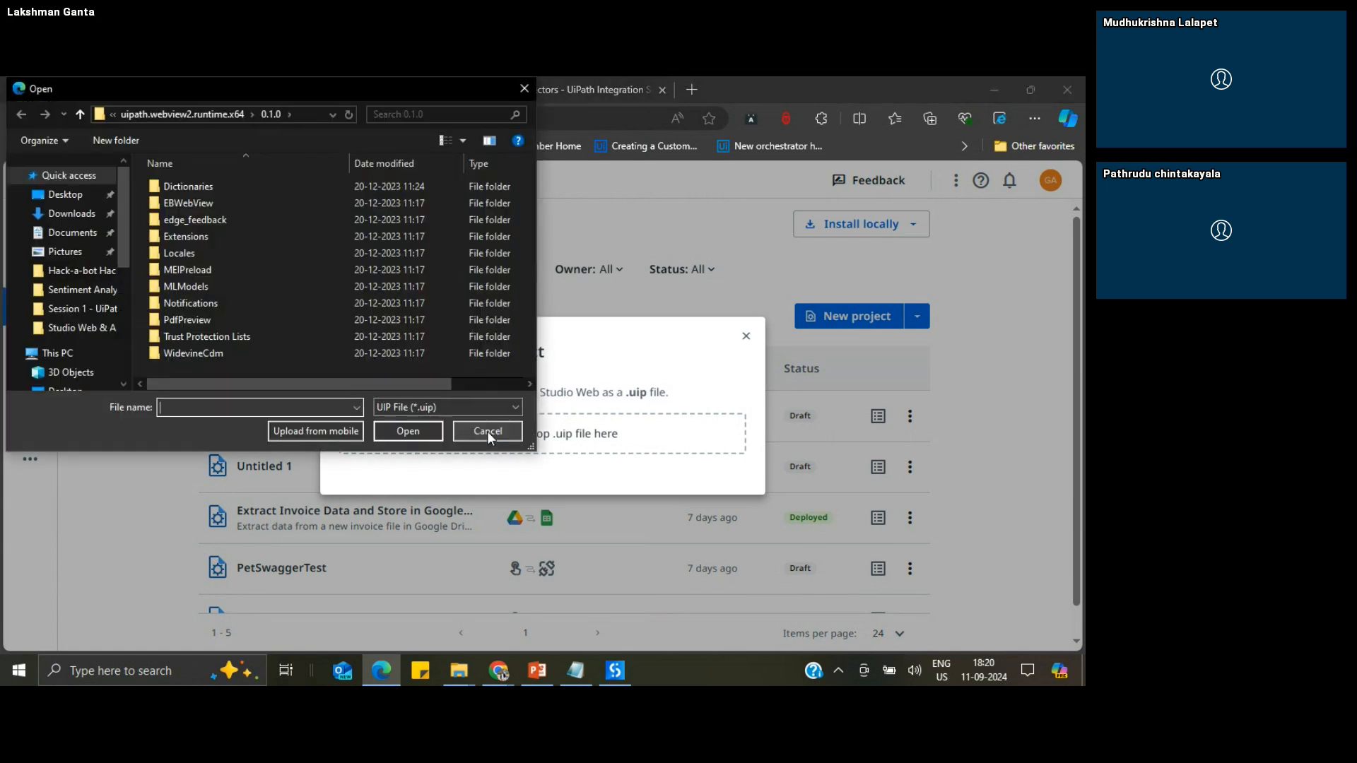
{"action": "left_click", "coordinate": [88, 218]}
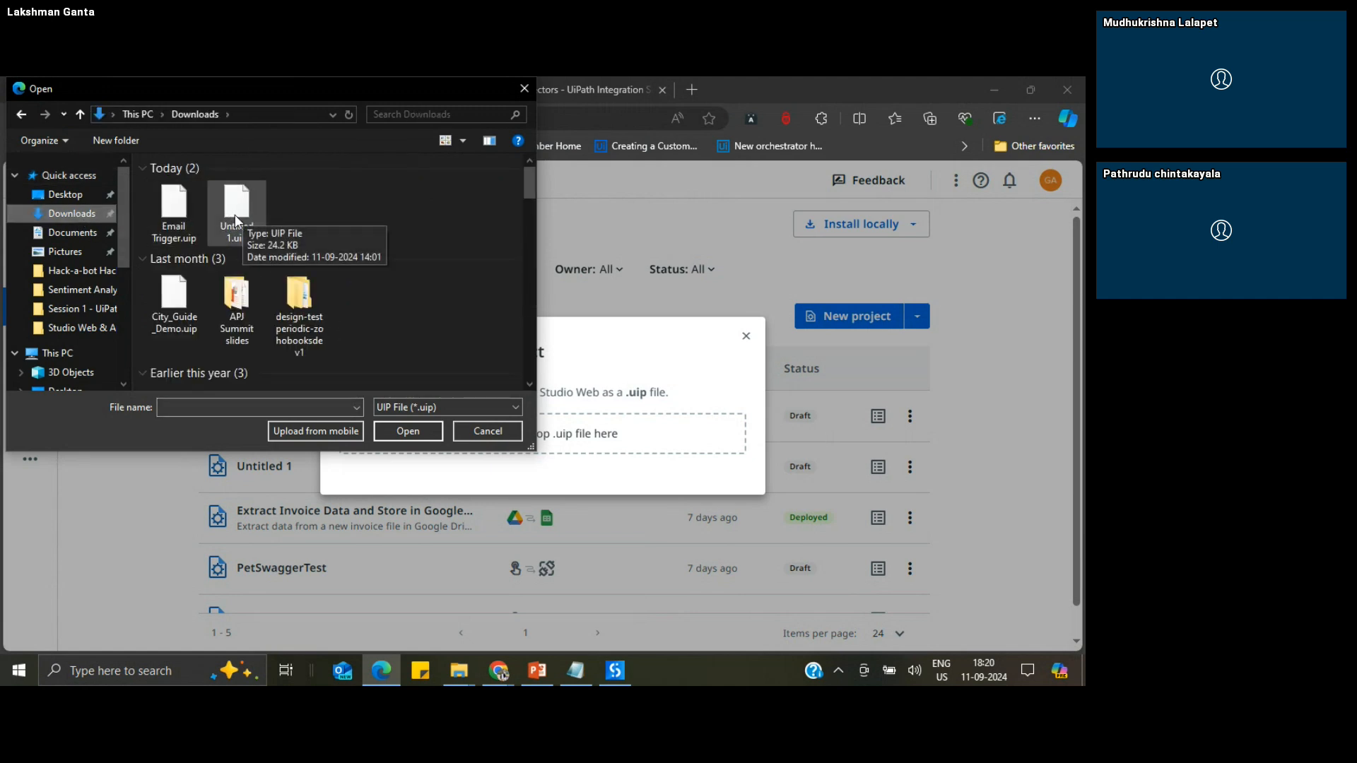
{"action": "left_click", "coordinate": [163, 214]}
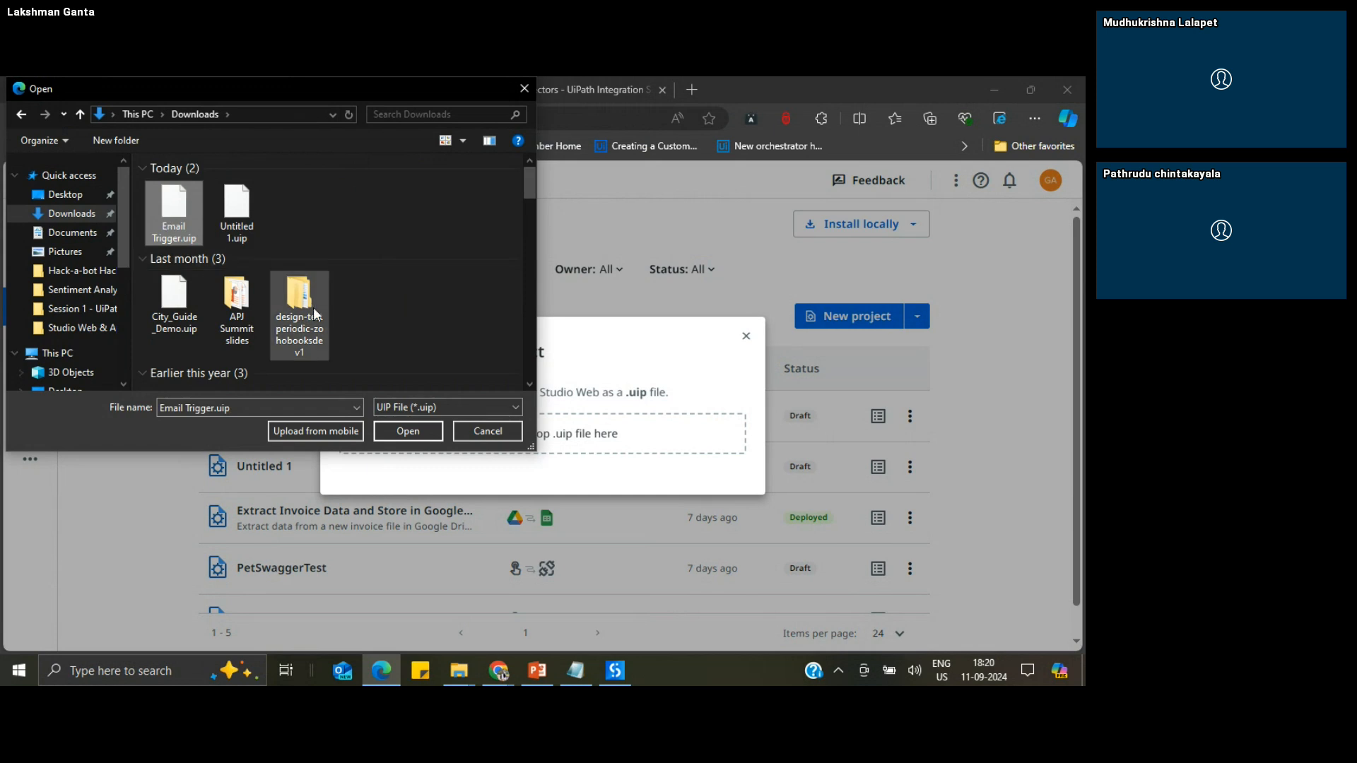
{"action": "left_click", "coordinate": [408, 431]}
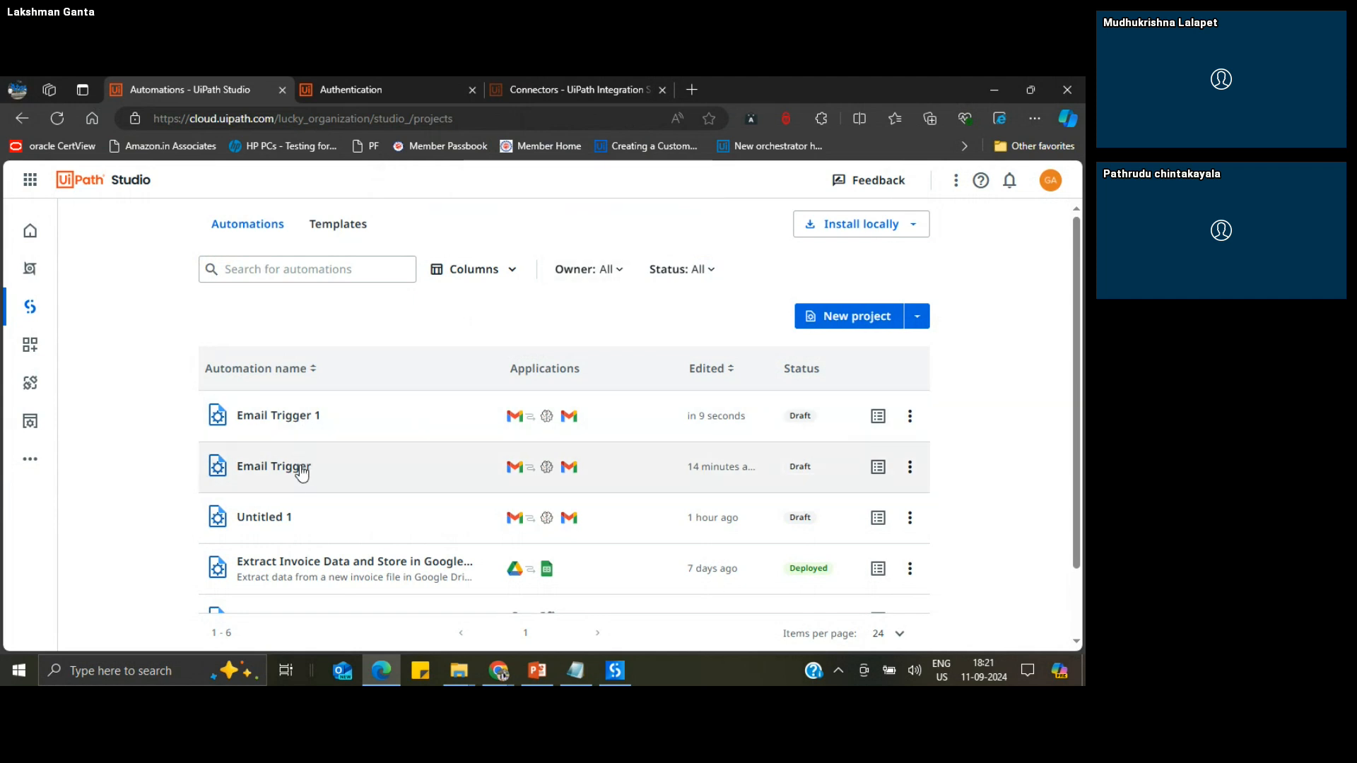
Step: Open the imported Email Trigger 1 project, then go to the Studio Web access management page
{"action": "left_click", "coordinate": [290, 422]}
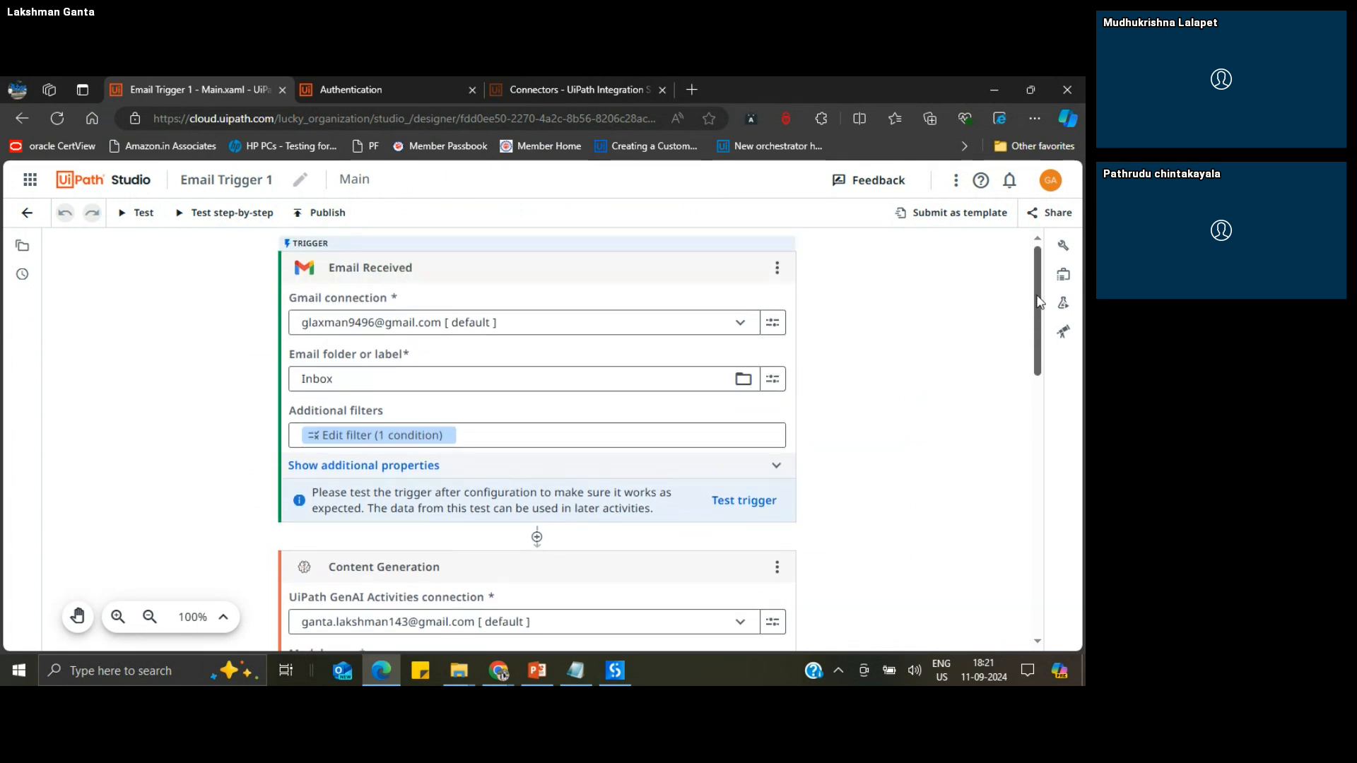
{"action": "left_click", "coordinate": [956, 183]}
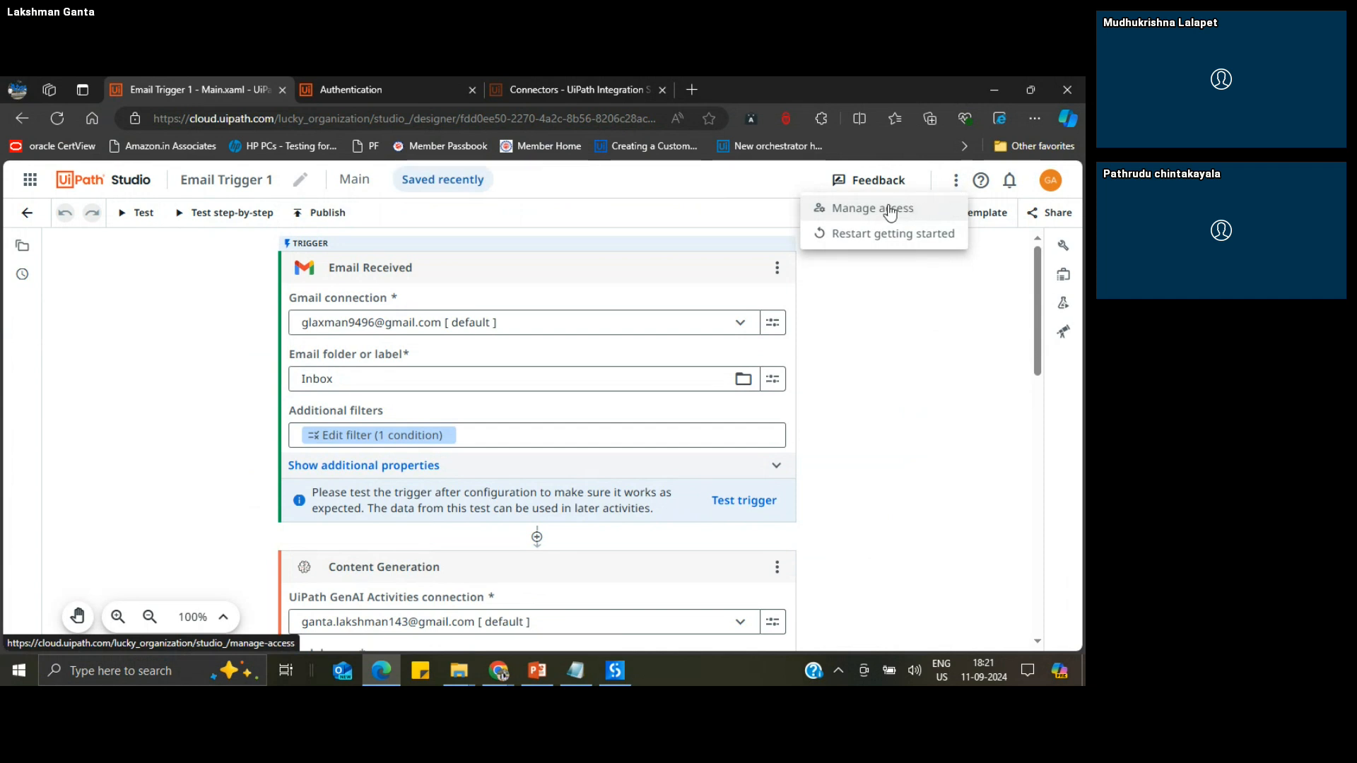
{"action": "left_click", "coordinate": [966, 302]}
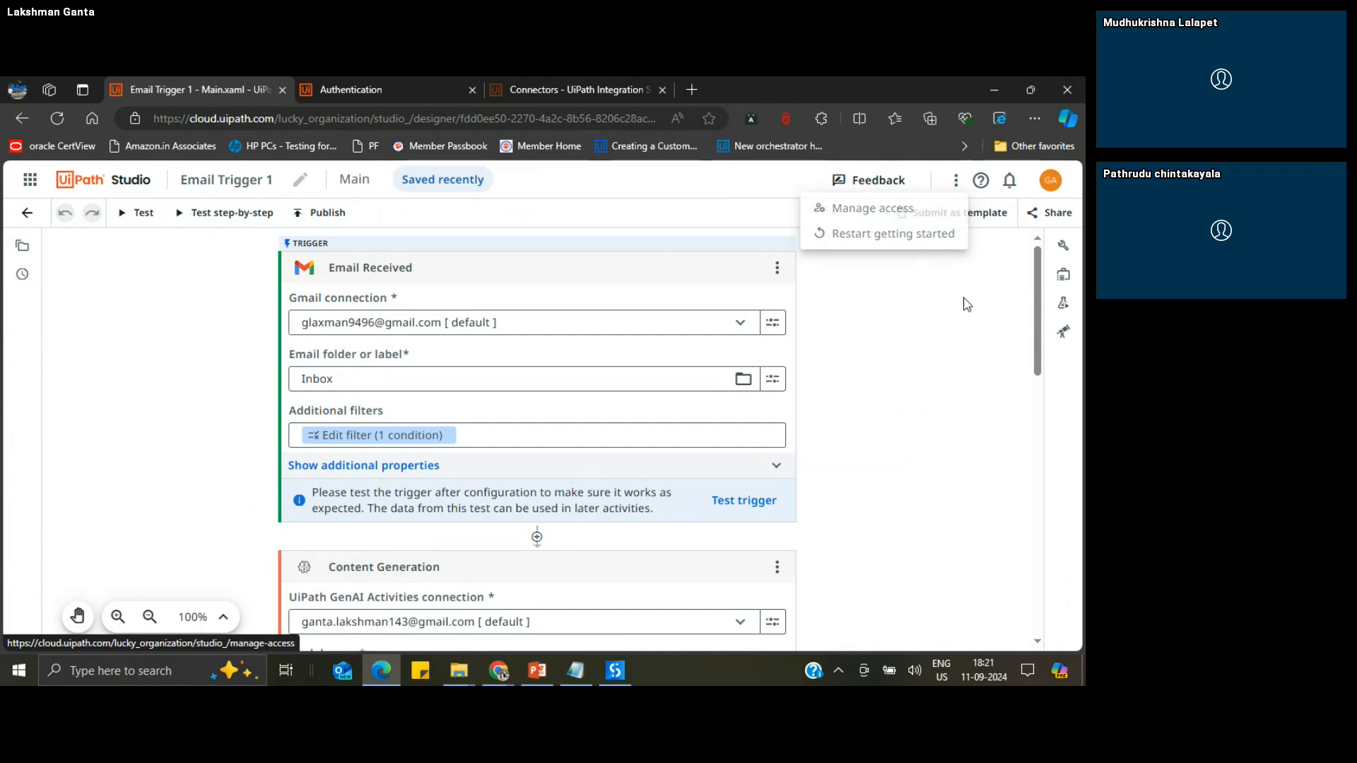
{"action": "left_click", "coordinate": [957, 185]}
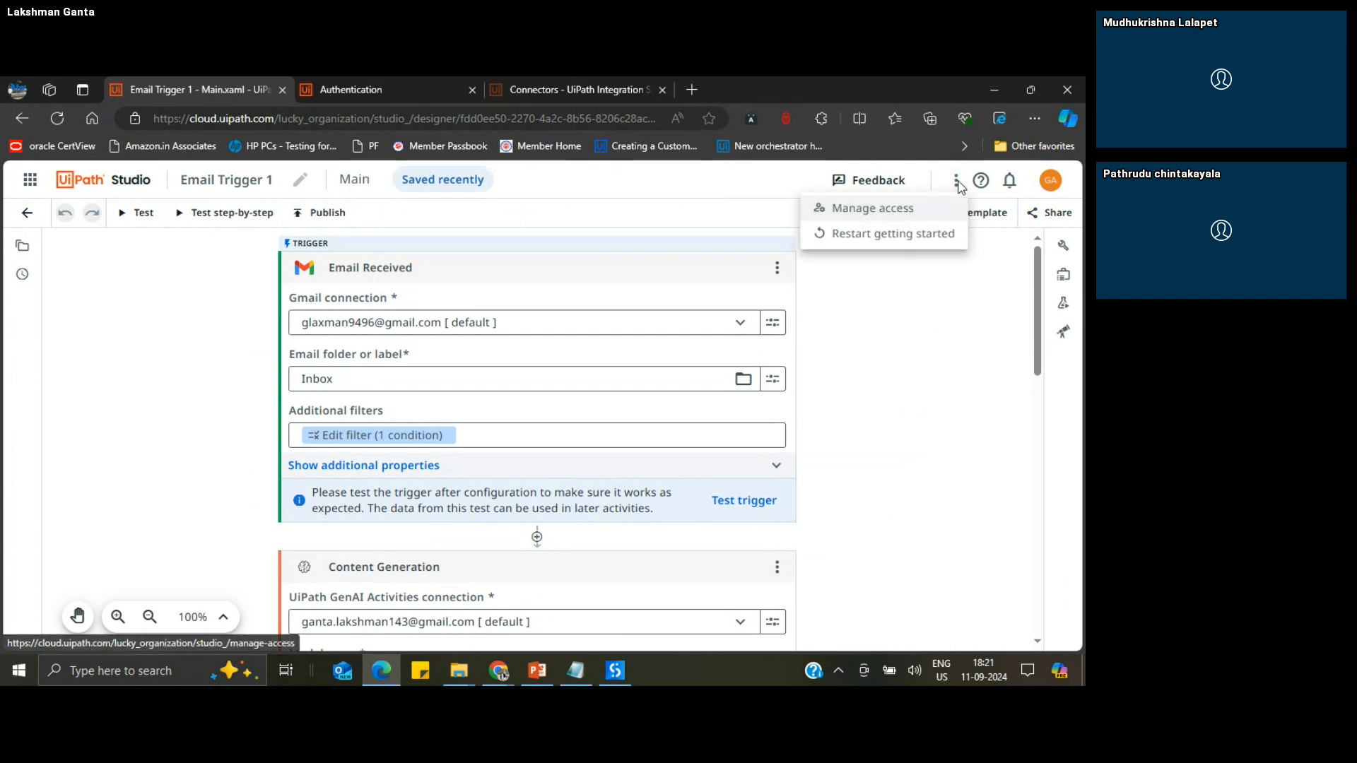
{"action": "left_click", "coordinate": [885, 211]}
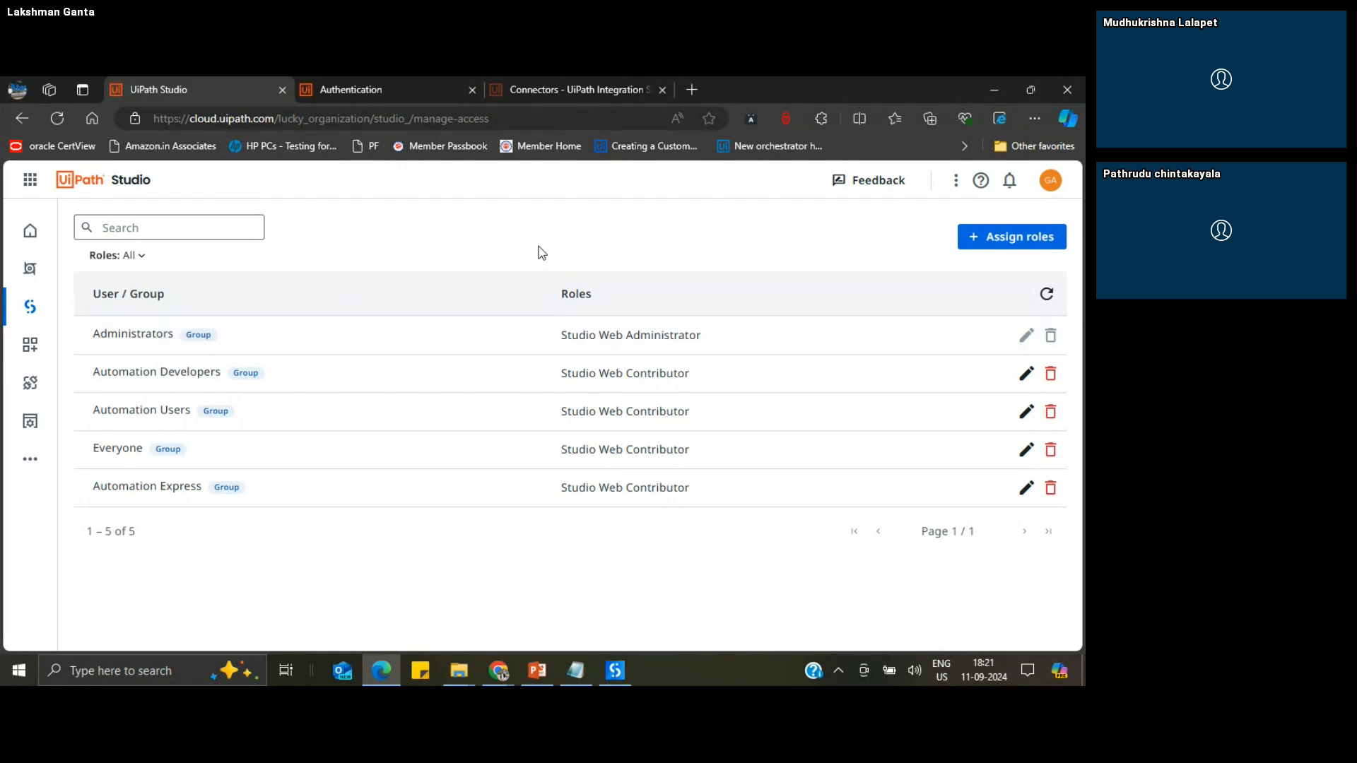
Step: Start assigning roles, review the permissions listed under each Studio Web role, and cancel without assigning any
{"action": "left_click", "coordinate": [1000, 243]}
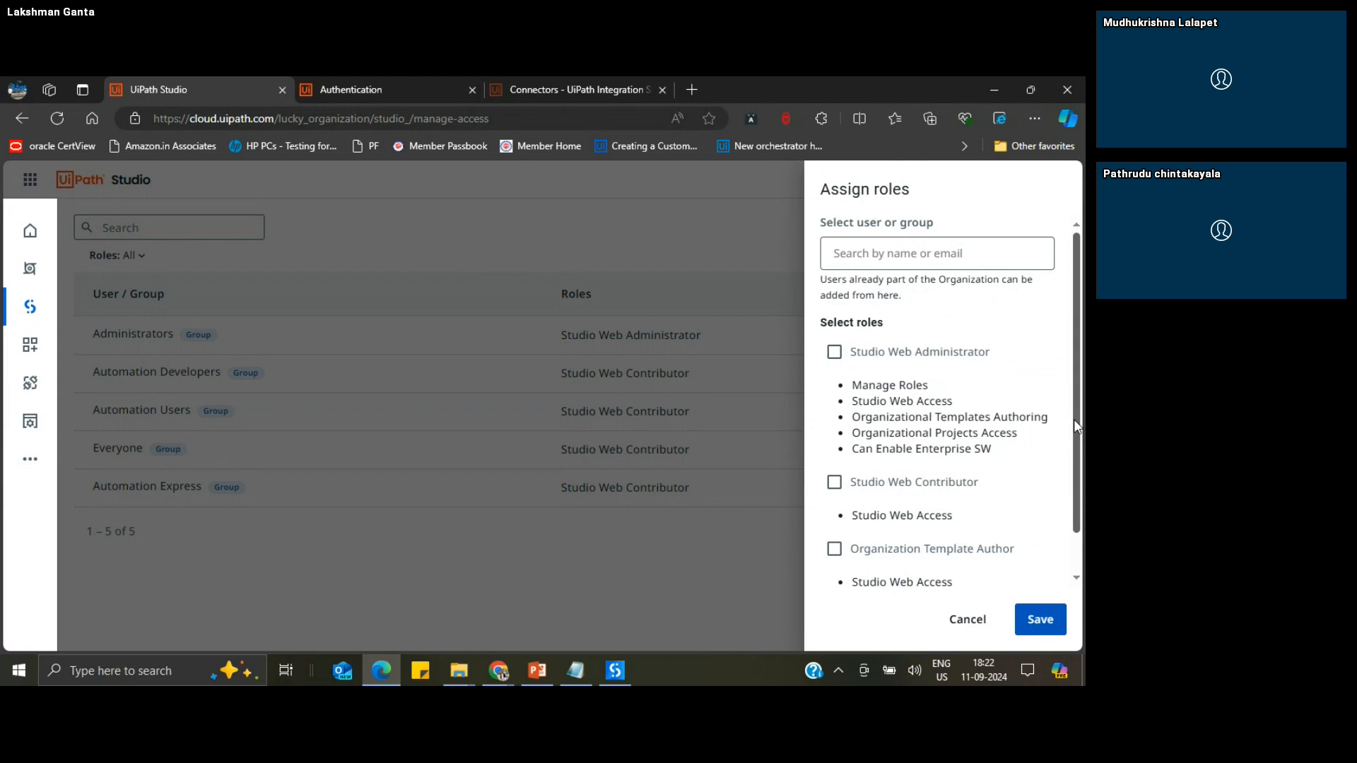
{"action": "left_click_drag", "start_coordinate": [1074, 420], "coordinate": [1074, 448]}
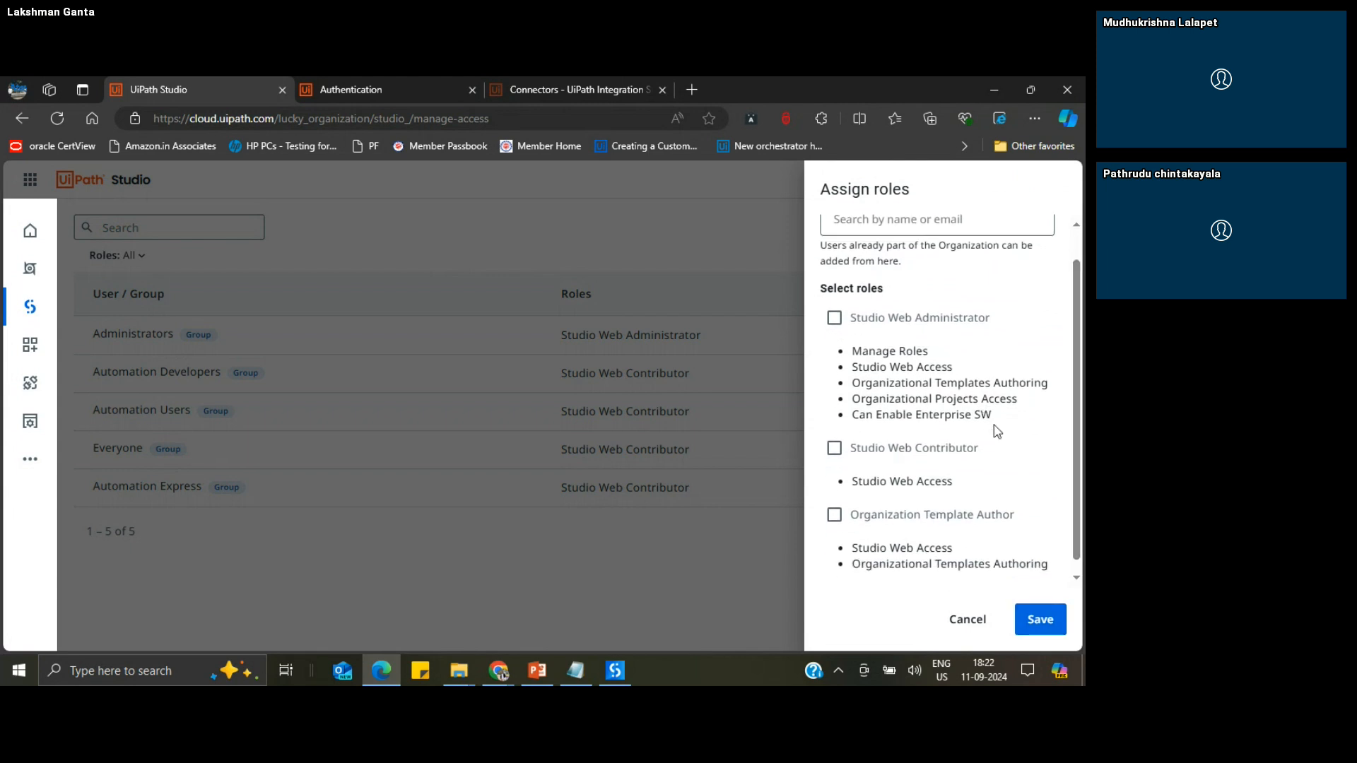
{"action": "left_click_drag", "start_coordinate": [1074, 458], "coordinate": [1081, 381]}
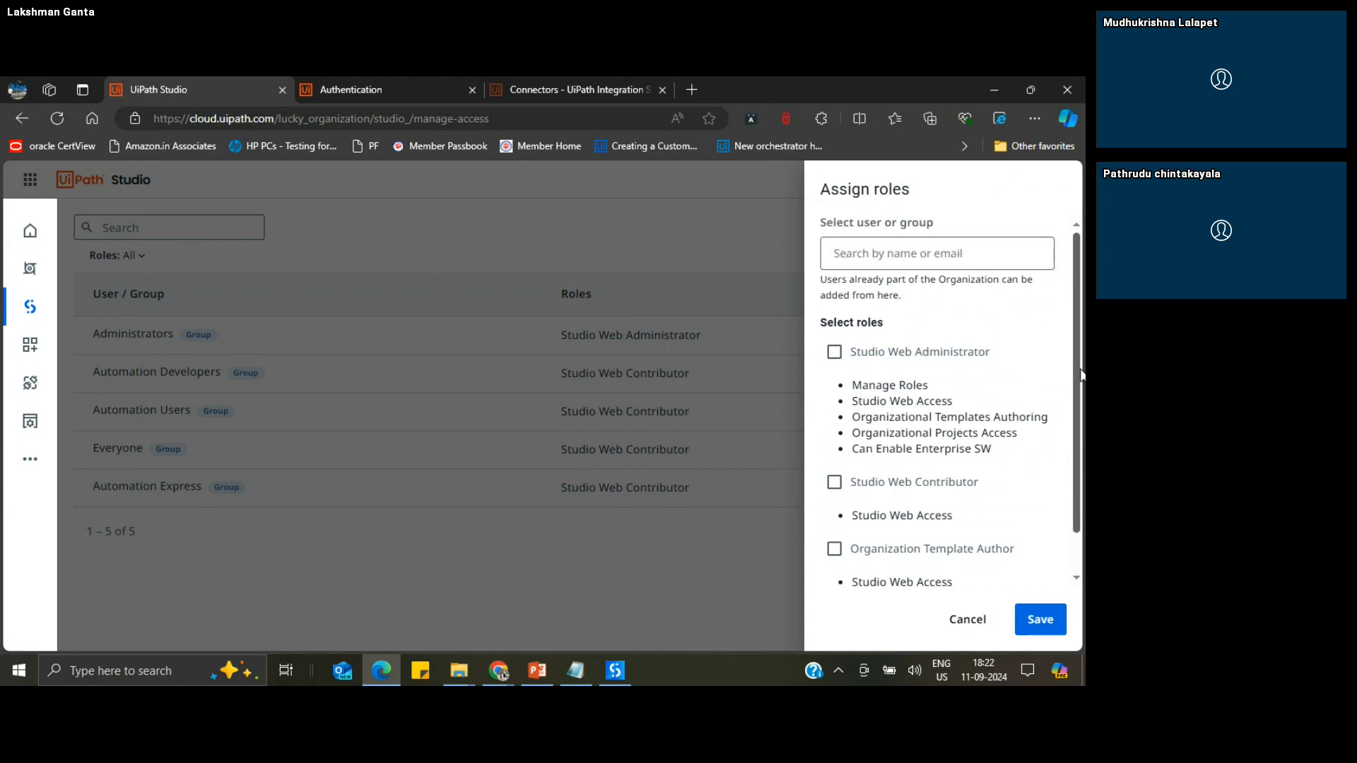
{"action": "left_click", "coordinate": [968, 619]}
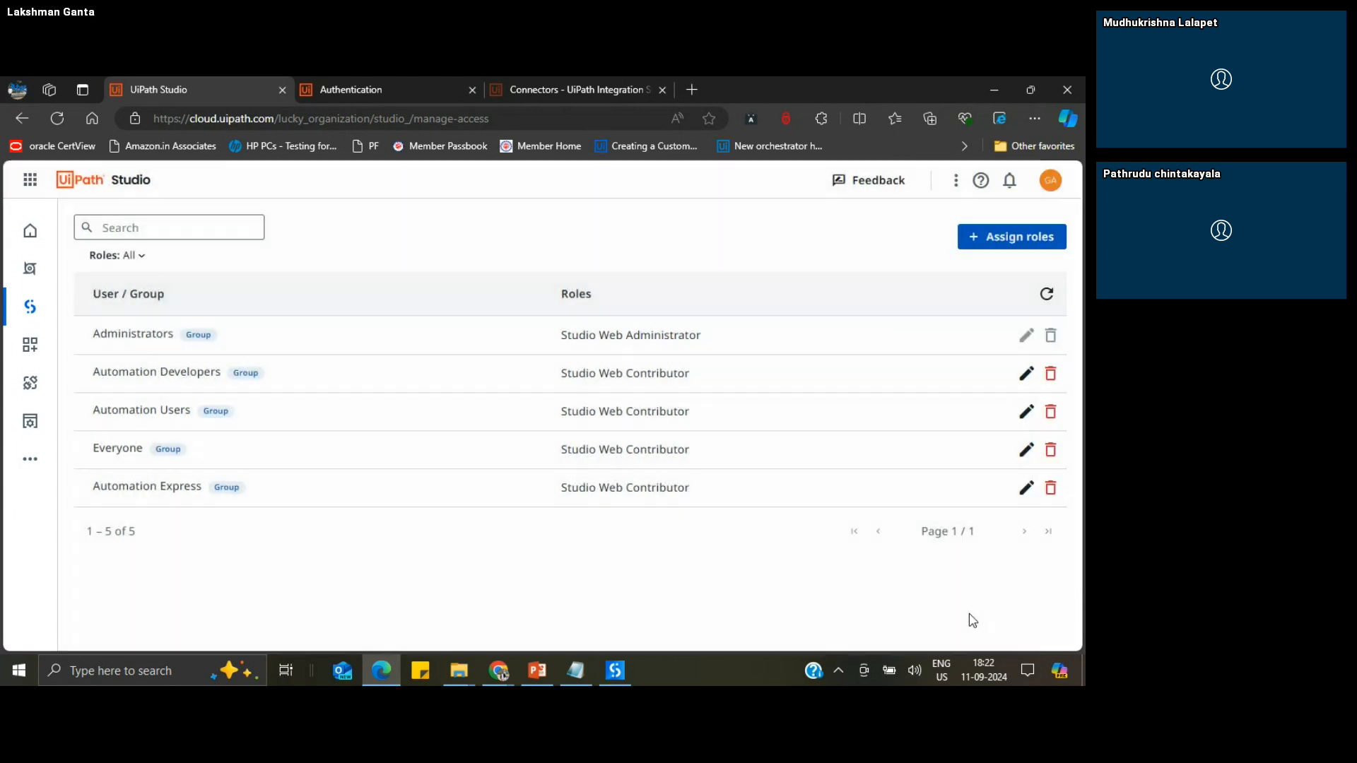
Step: Go back to the Studio projects, look at the available templates, and return to the automations list
{"action": "left_click", "coordinate": [35, 311]}
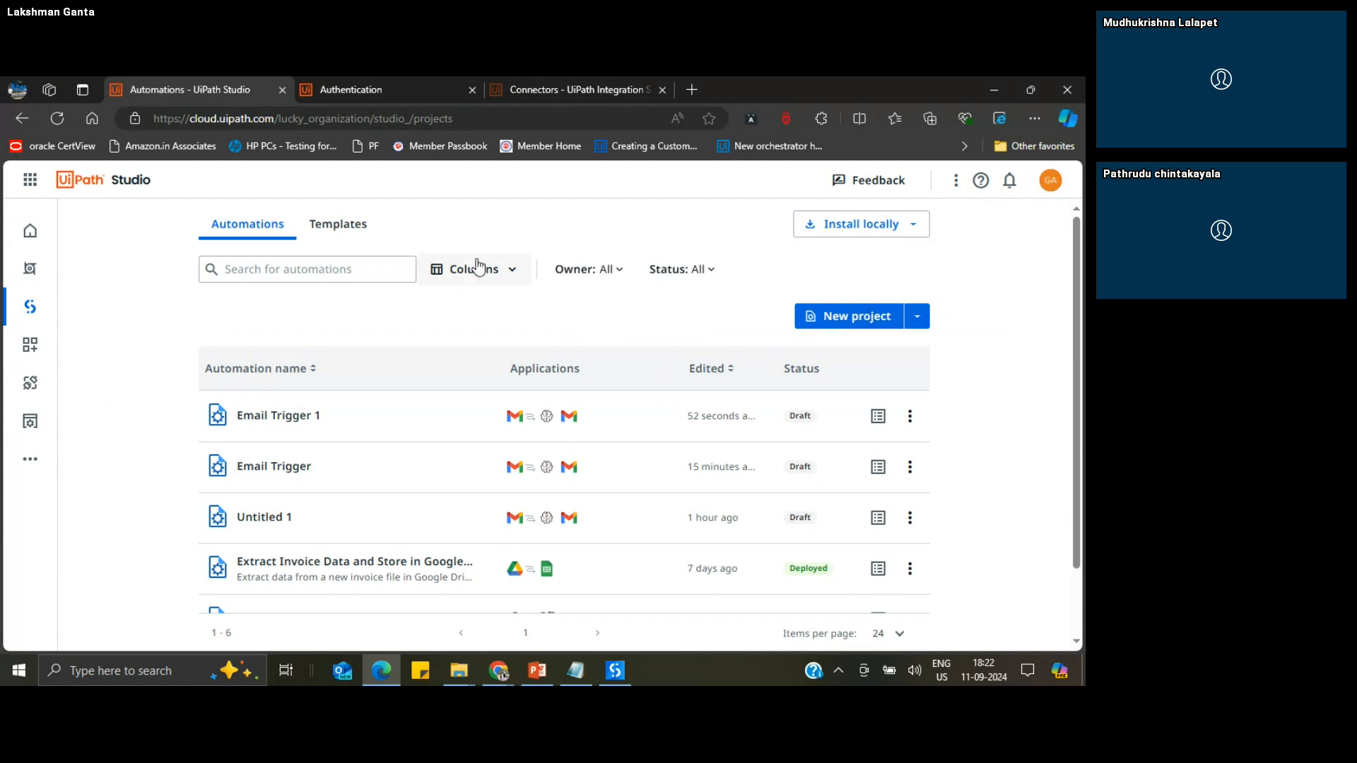
{"action": "left_click", "coordinate": [339, 230]}
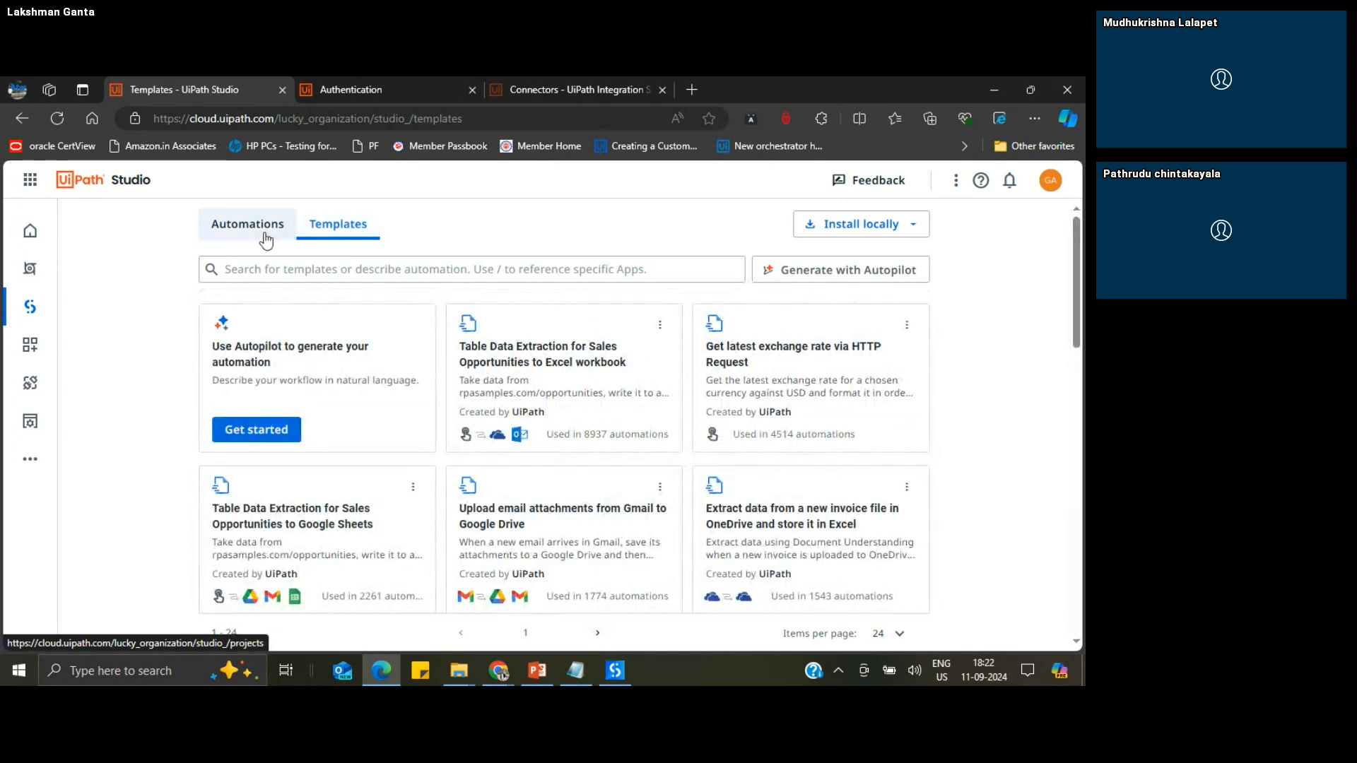
{"action": "left_click", "coordinate": [236, 226]}
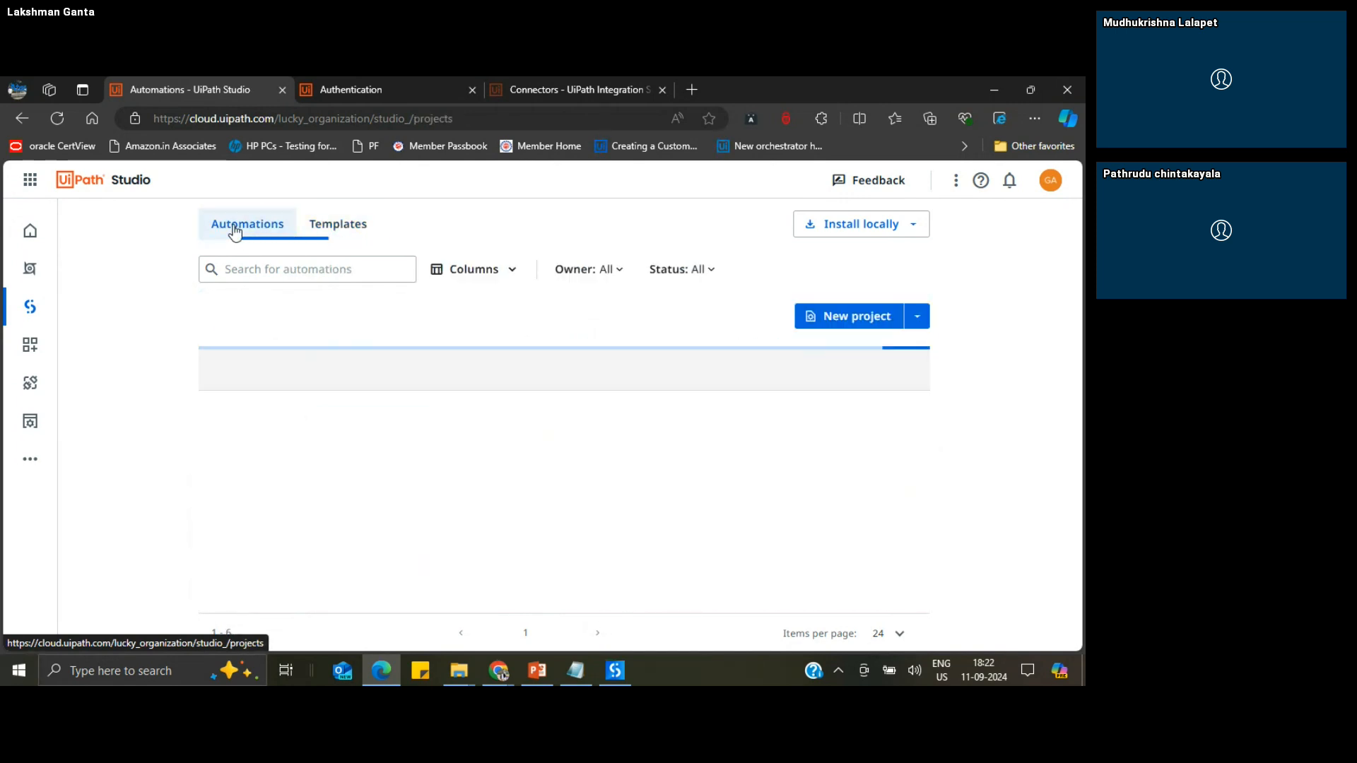
Step: Switch to the UiPath Studio Web Introduction presentation in PowerPoint and show slide 10, then slide 11
{"action": "left_click", "coordinate": [537, 670]}
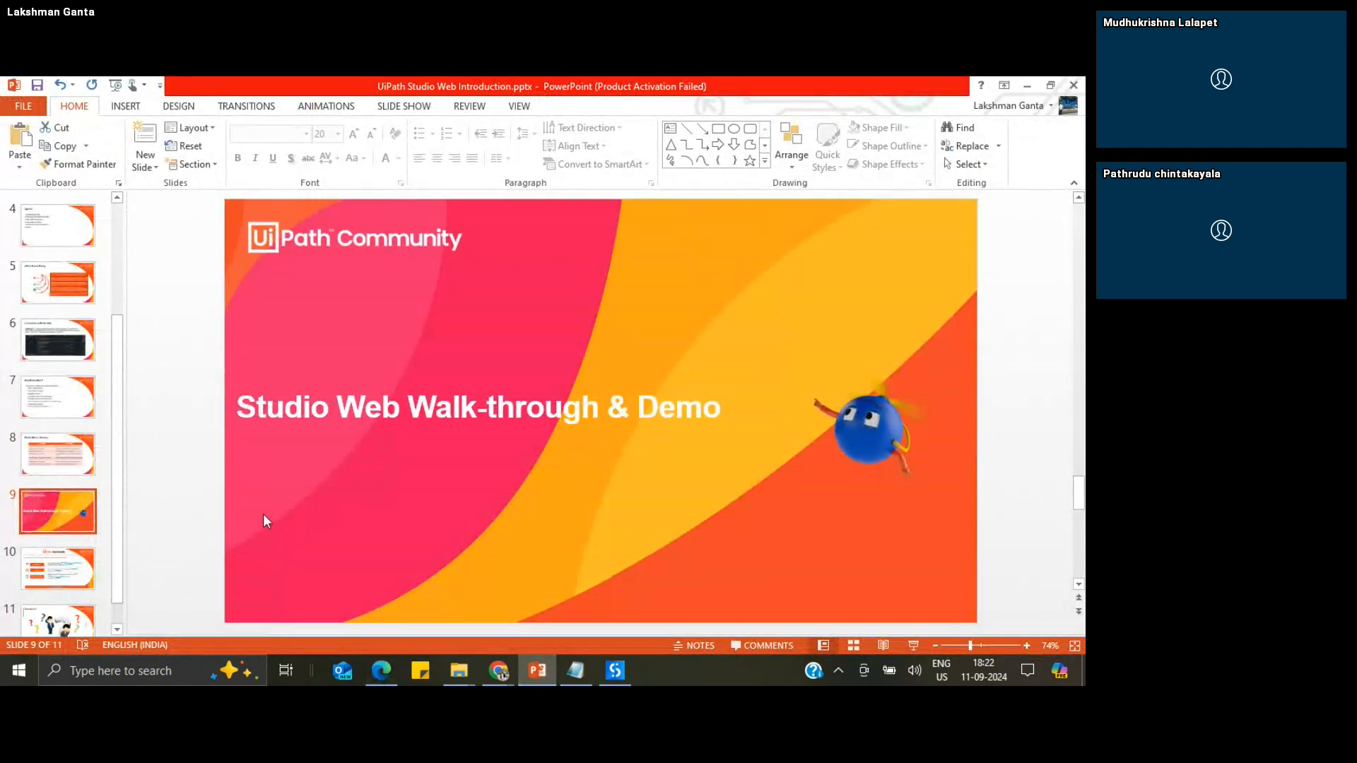
{"action": "left_click", "coordinate": [74, 569]}
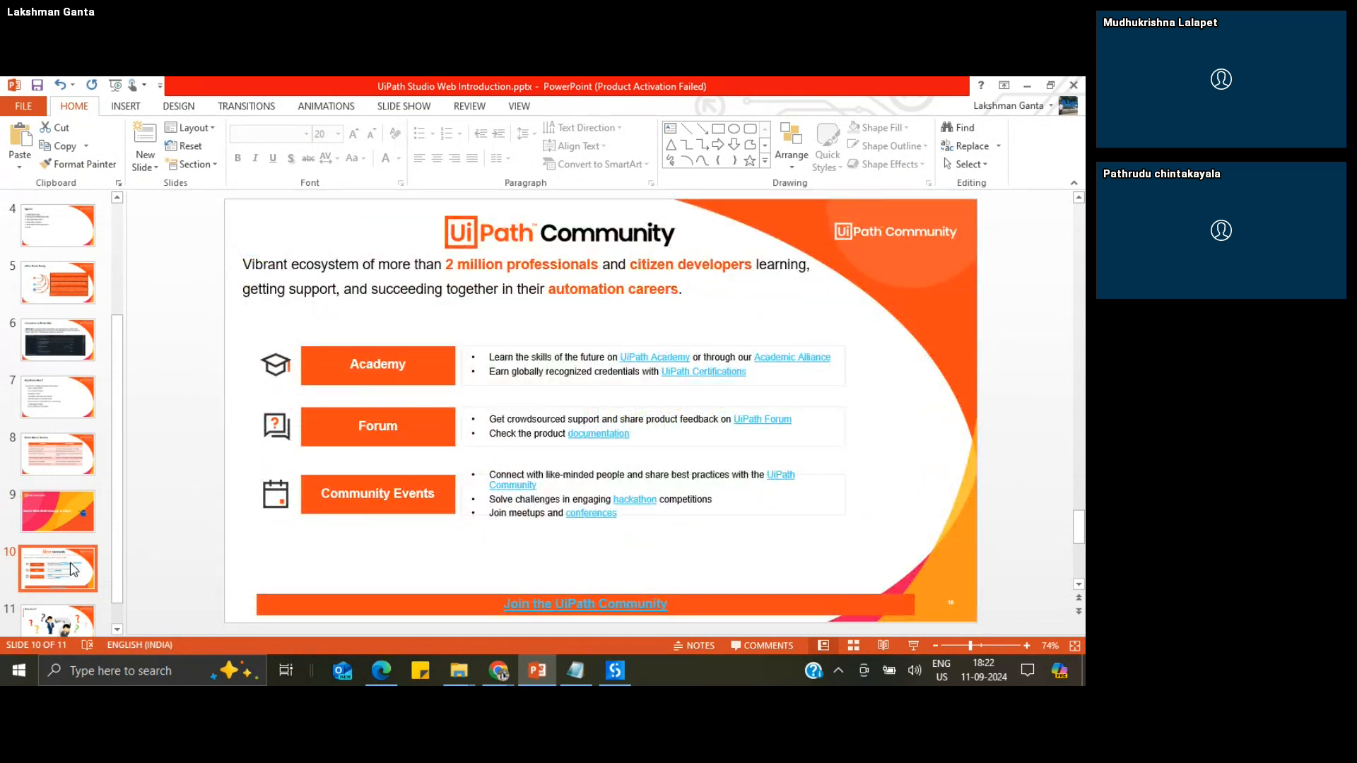
{"action": "left_click", "coordinate": [73, 621]}
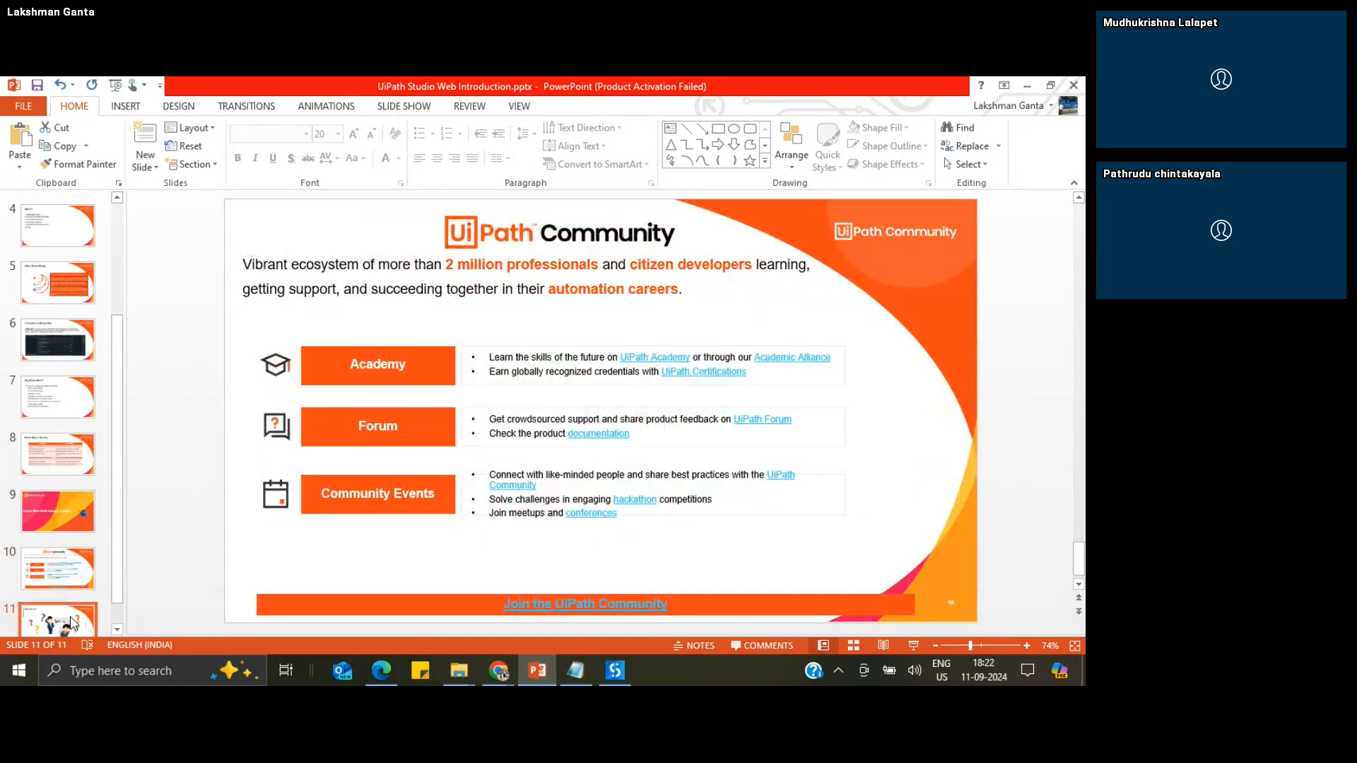